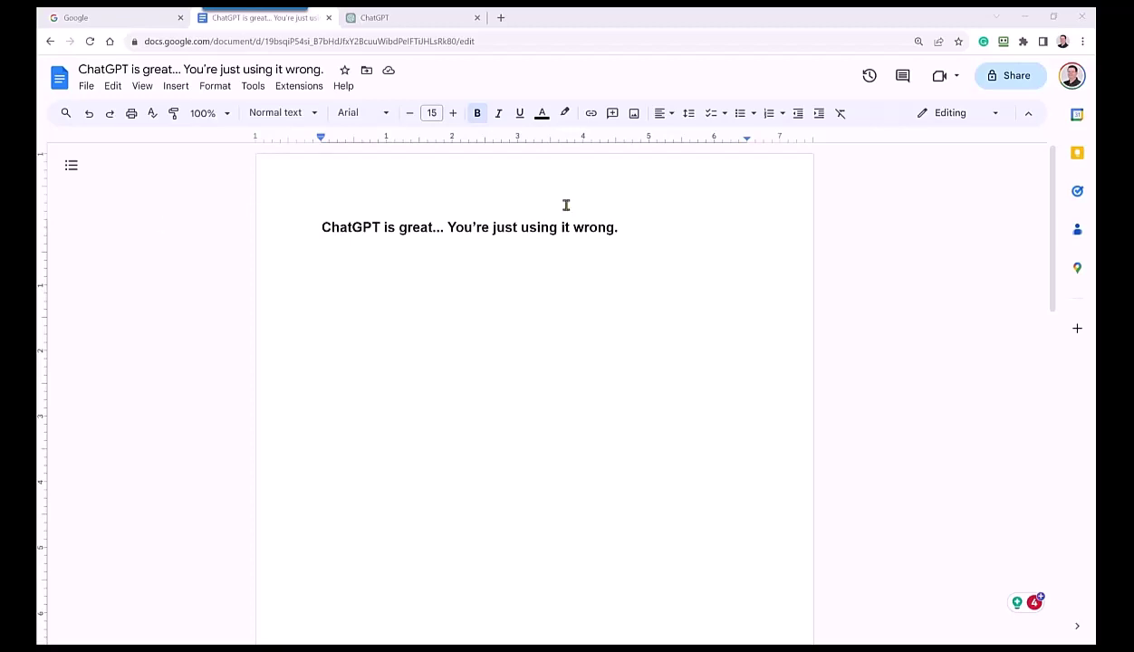
Step: Add a 'Service:' line on a new paragraph below the heading
double_click(636, 231)
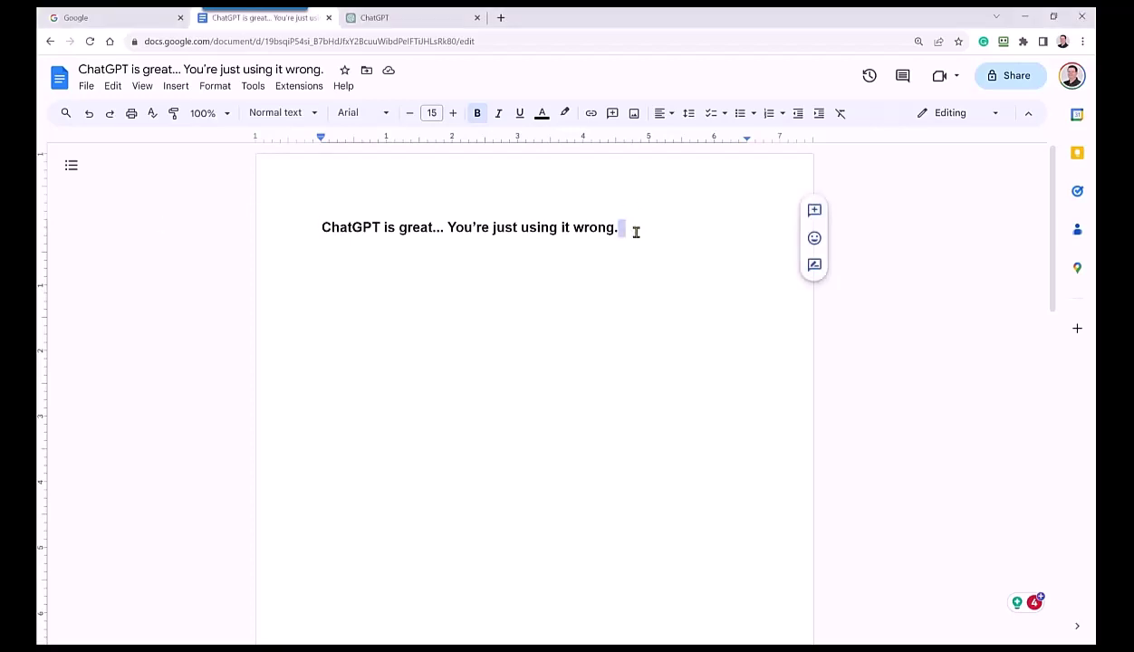
key("Return")
type("Service")
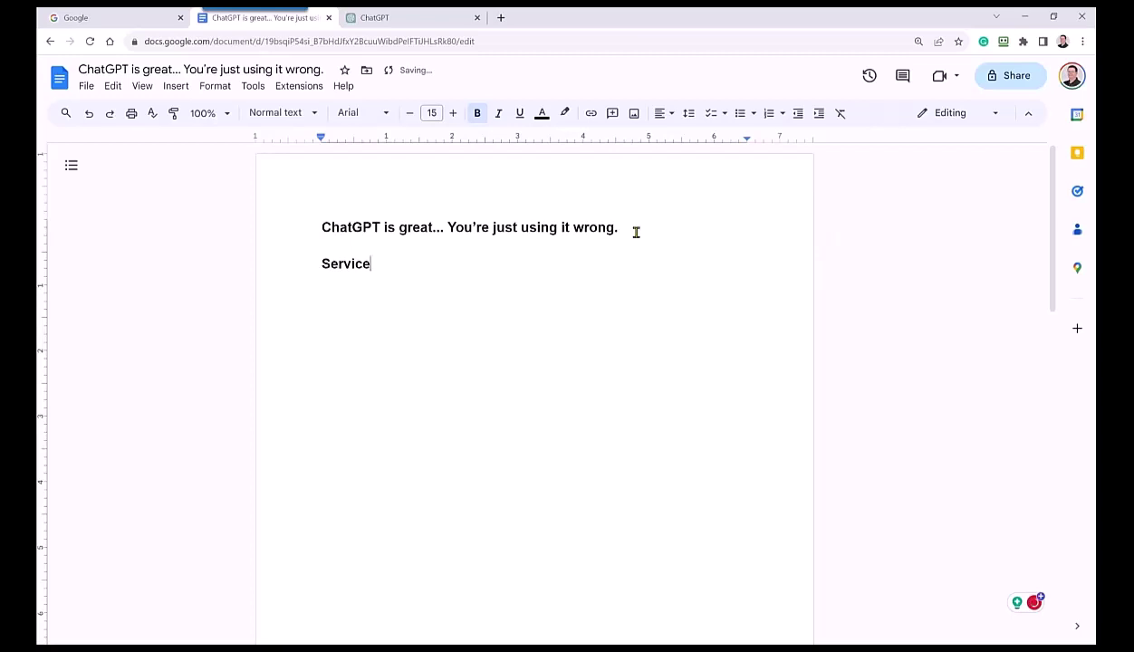
type(":")
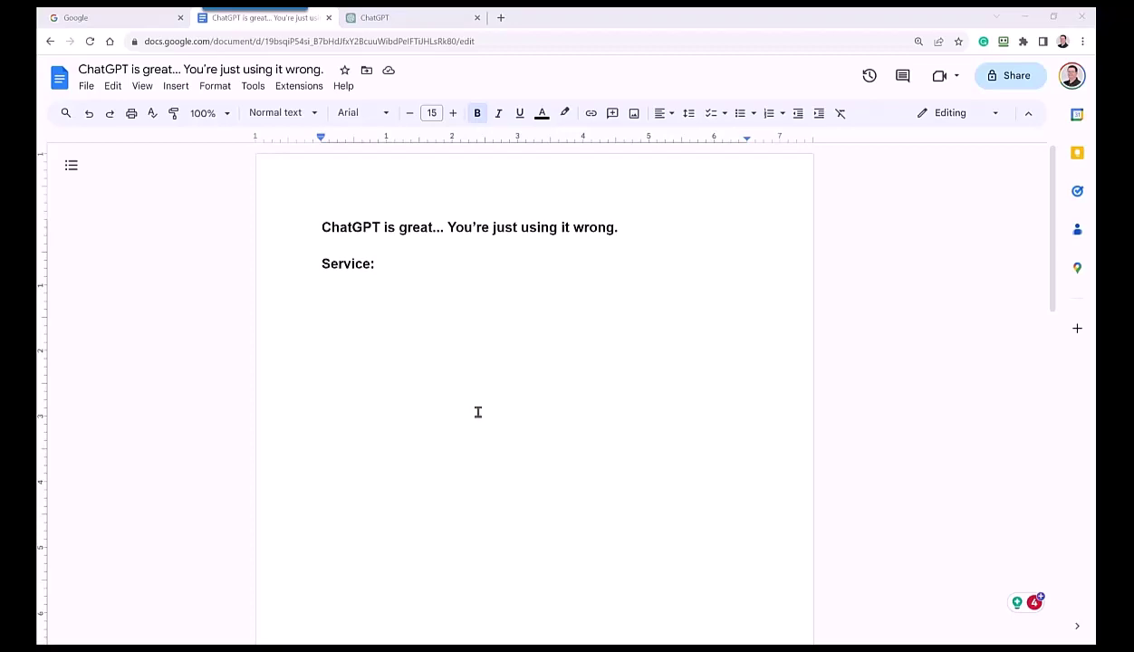
Step: Write that the service is Local Visibility and Brand Recognition, correcting the 'Visibilitly' misspelling
left_click(392, 266)
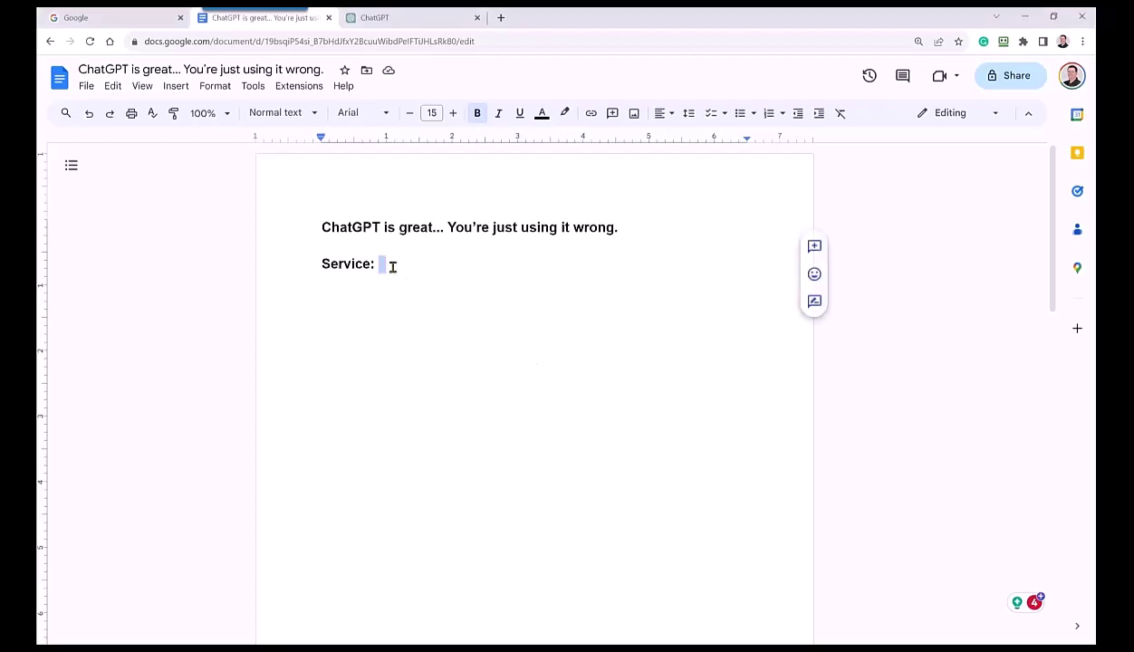
type("The service I want to provide is Local Visibilitly and Brand Recognition")
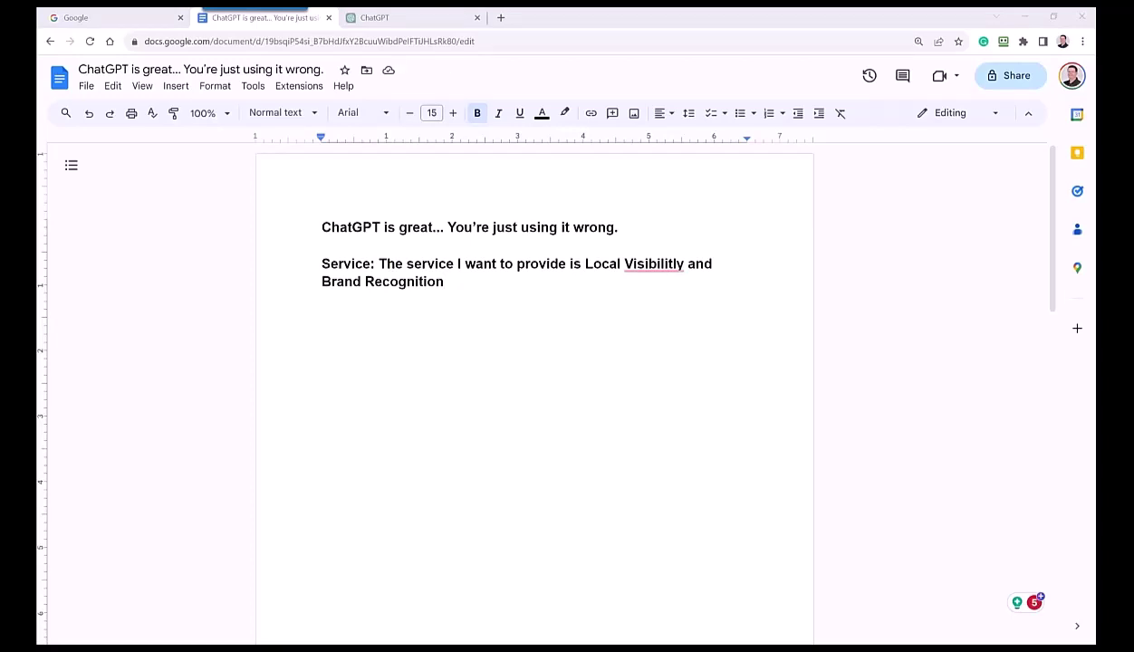
left_click(649, 266)
left_click(645, 306)
left_click(379, 263)
Step: Move the service sentence onto its own dashed line and add 'Local Content Authority'
left_click(377, 264)
key("Return")
key("Return")
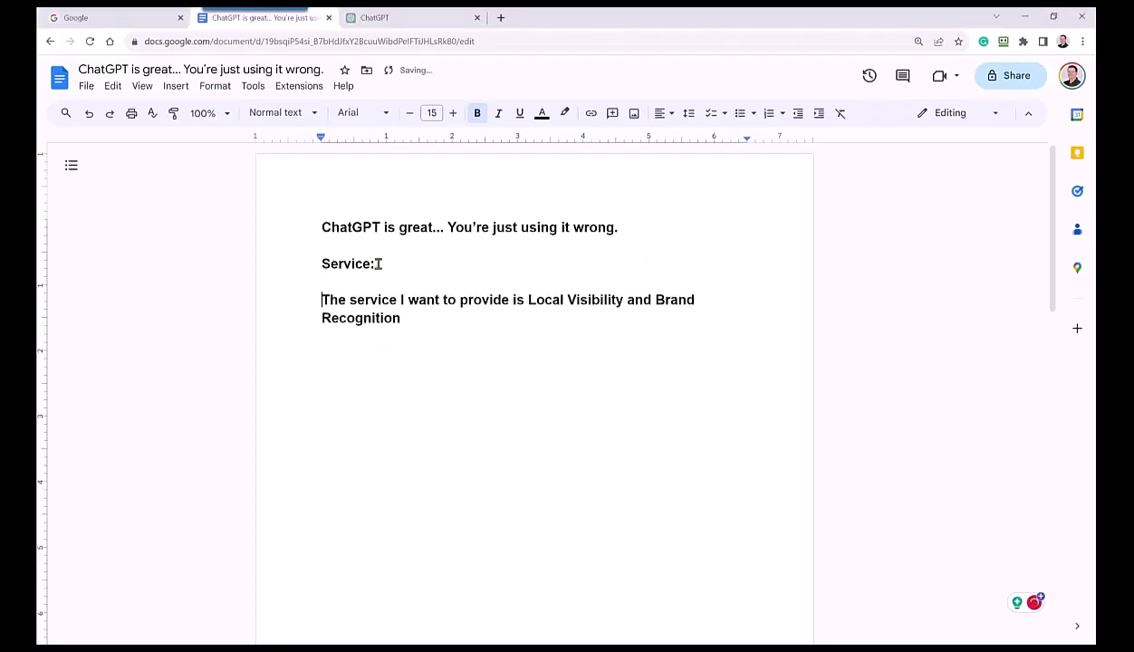
type("-")
left_click(444, 318)
key("Return")
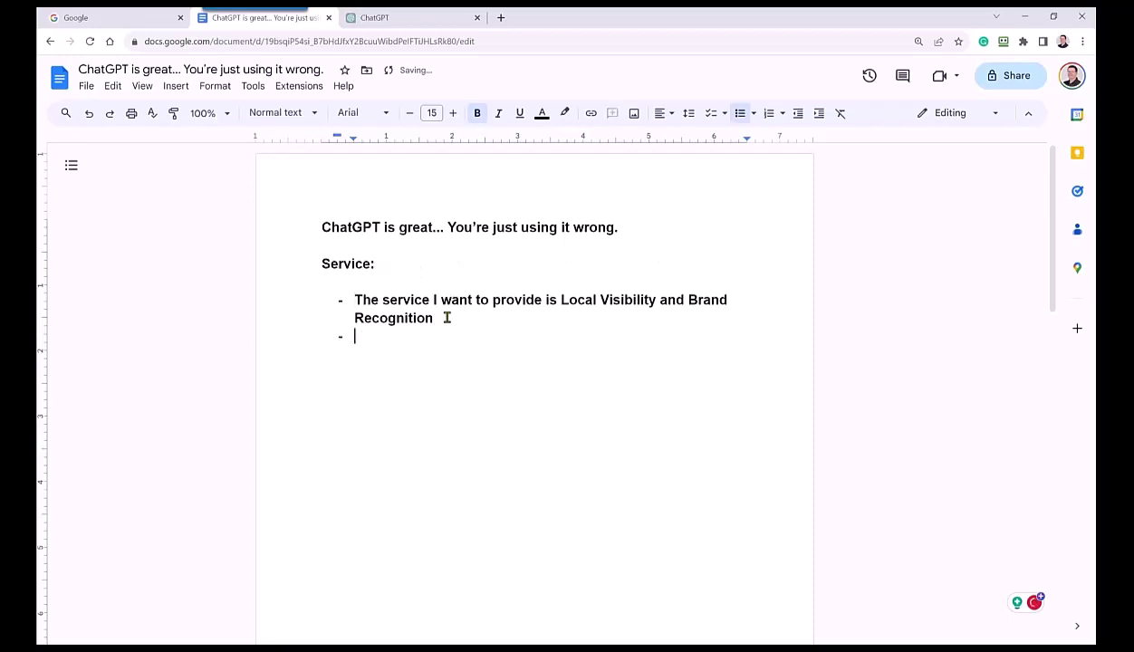
type("Local Content Authority")
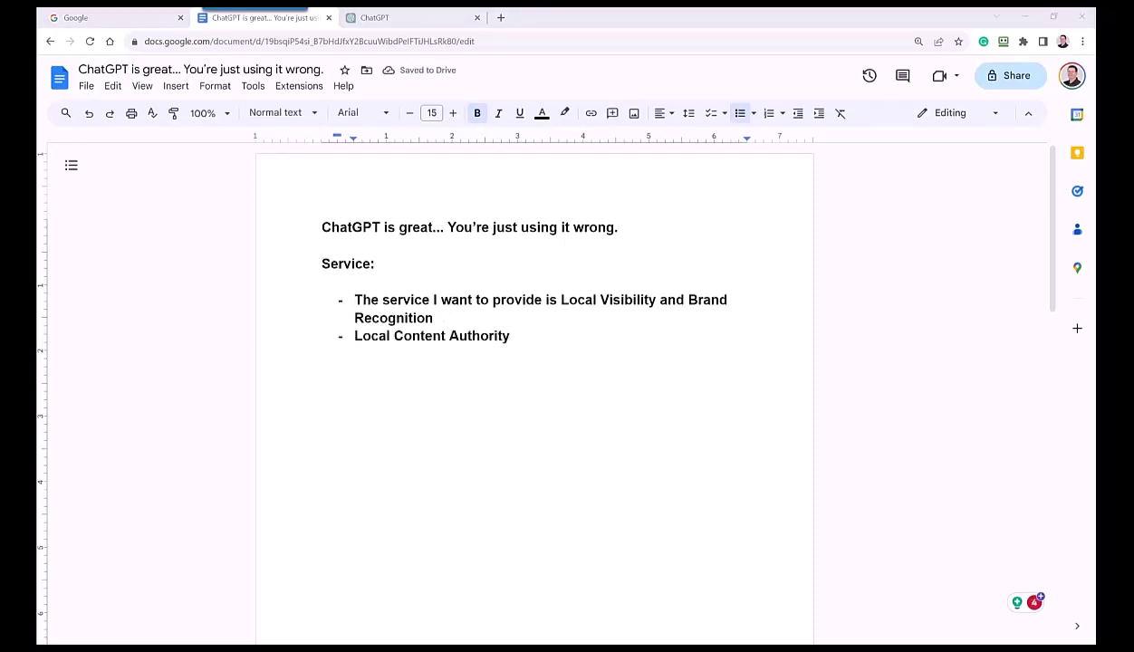
Step: Add list items for Facebook book ads, 'cold email sequence' and helping local businesses into the 3-Pack
double_click(521, 341)
key("Return")
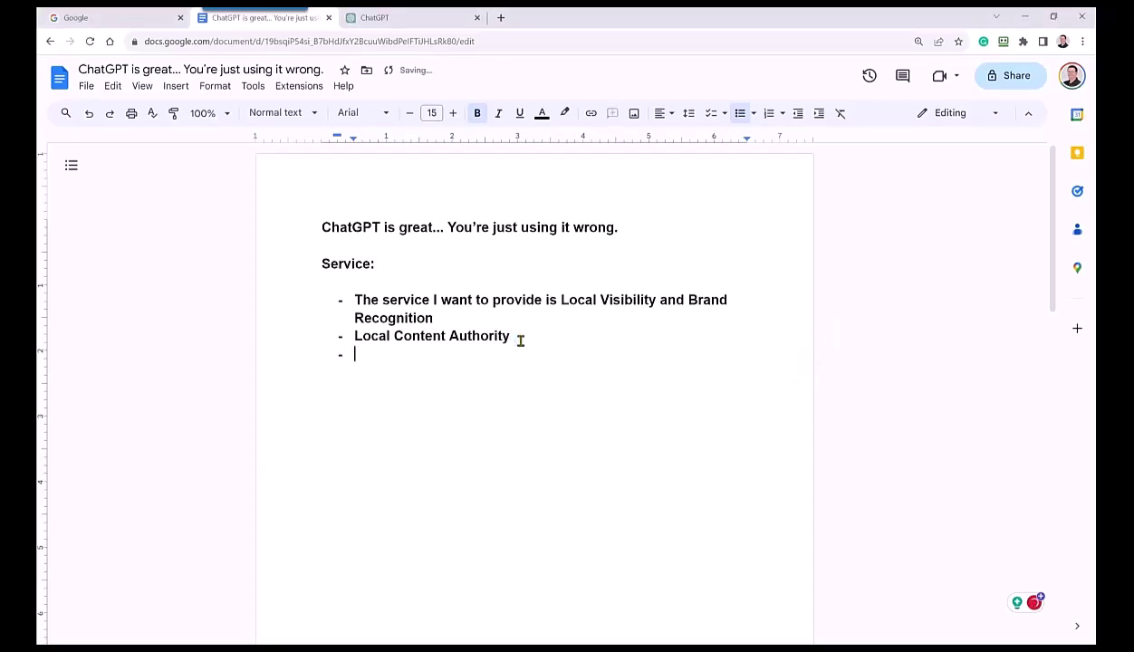
type("Writing ads for Facebook to sell my book")
key("Return")
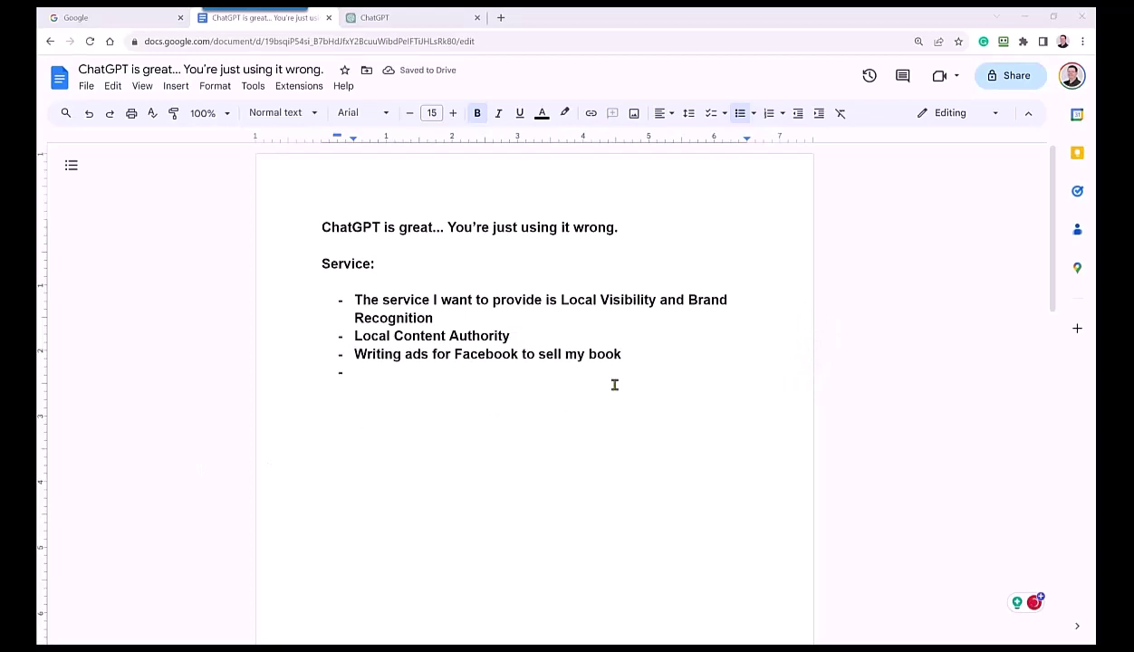
double_click(373, 371)
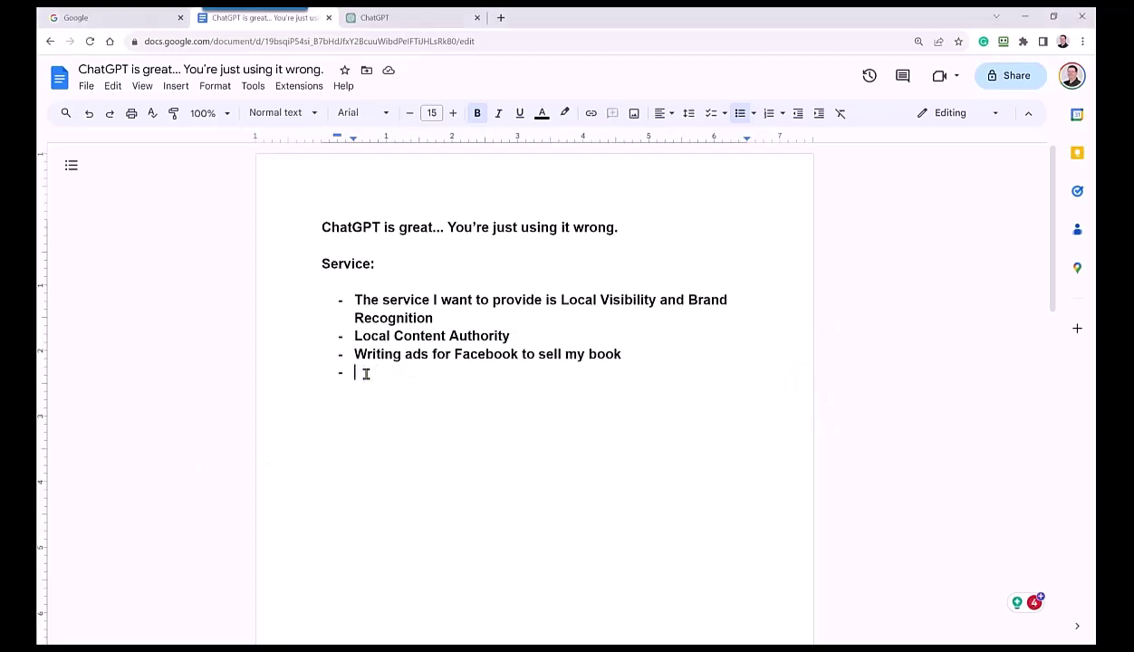
type("cold email sequence")
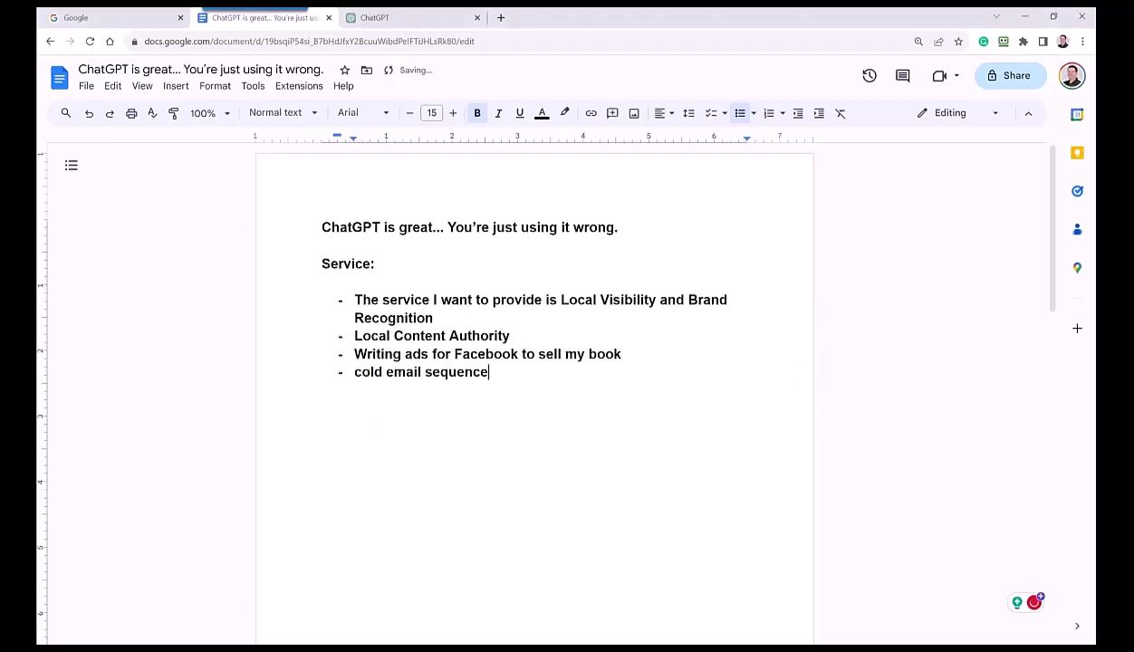
left_click(493, 373)
key("Return")
type("I want to help local businesses get in the 3-Pack")
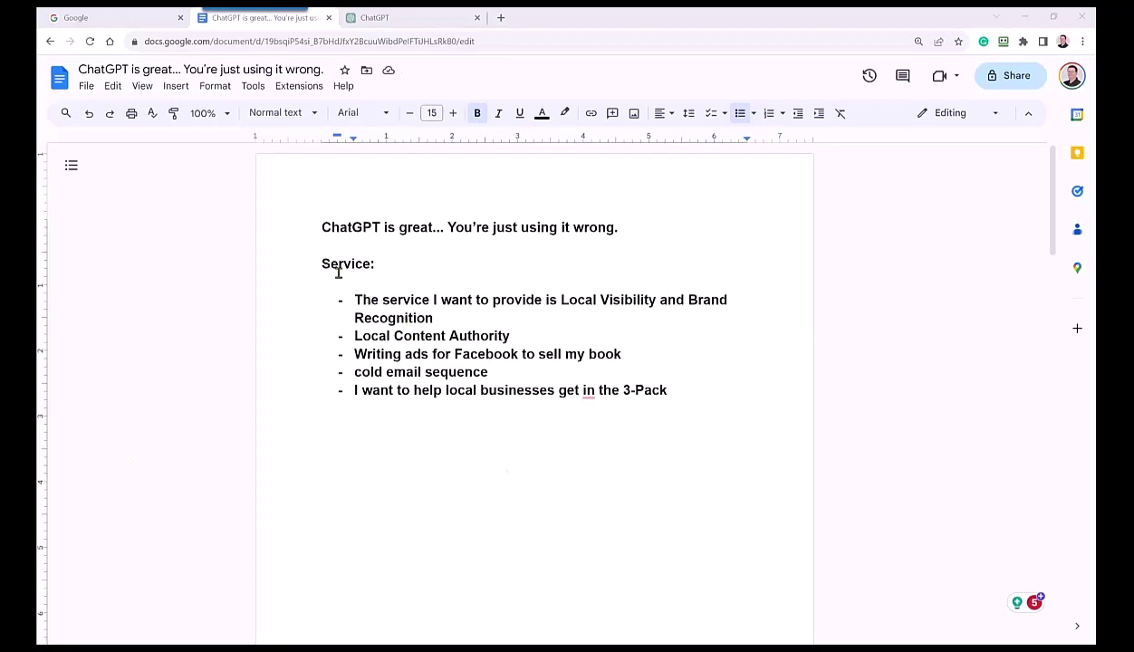
Step: Review the service list and cut the 'cold email sequence' item
mouse_move(321, 260)
left_mouse_down()
mouse_move(486, 309)
mouse_move(663, 390)
left_mouse_up()
left_click(494, 448)
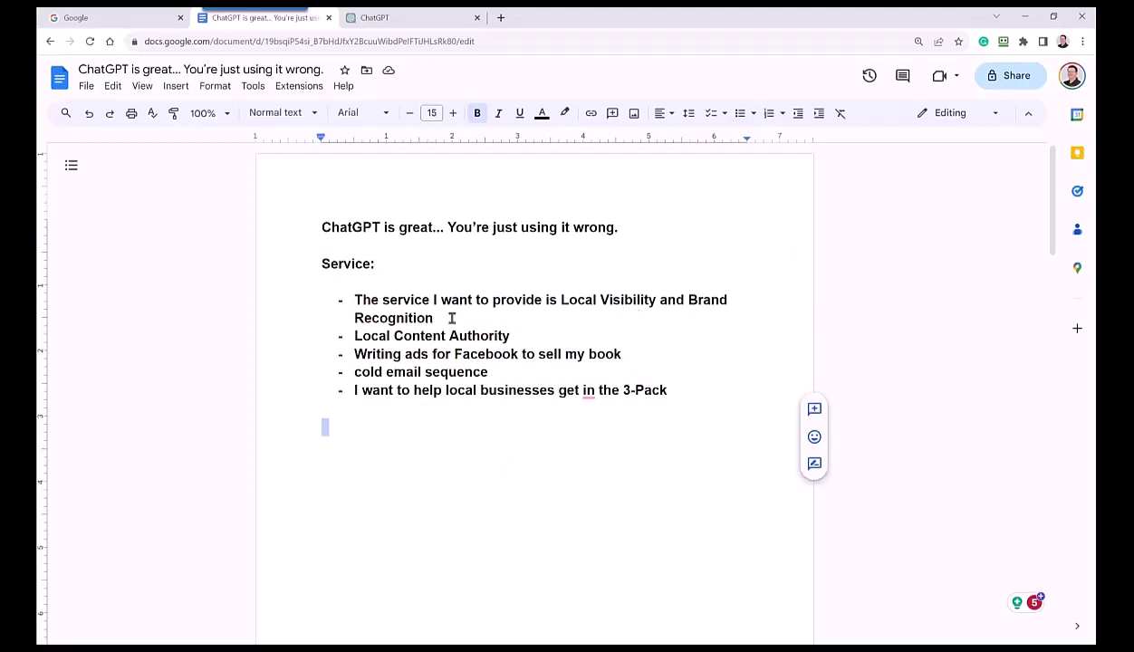
left_click_drag(439, 311, 334, 296)
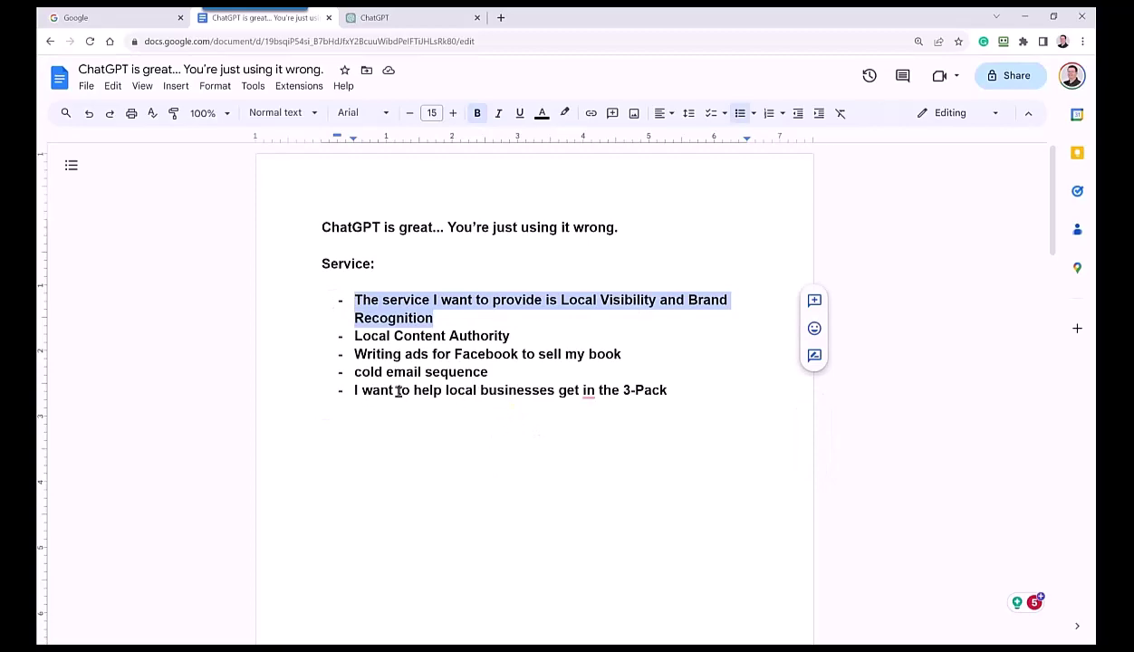
mouse_move(397, 390)
left_mouse_down()
mouse_move(659, 392)
mouse_move(355, 391)
left_mouse_up()
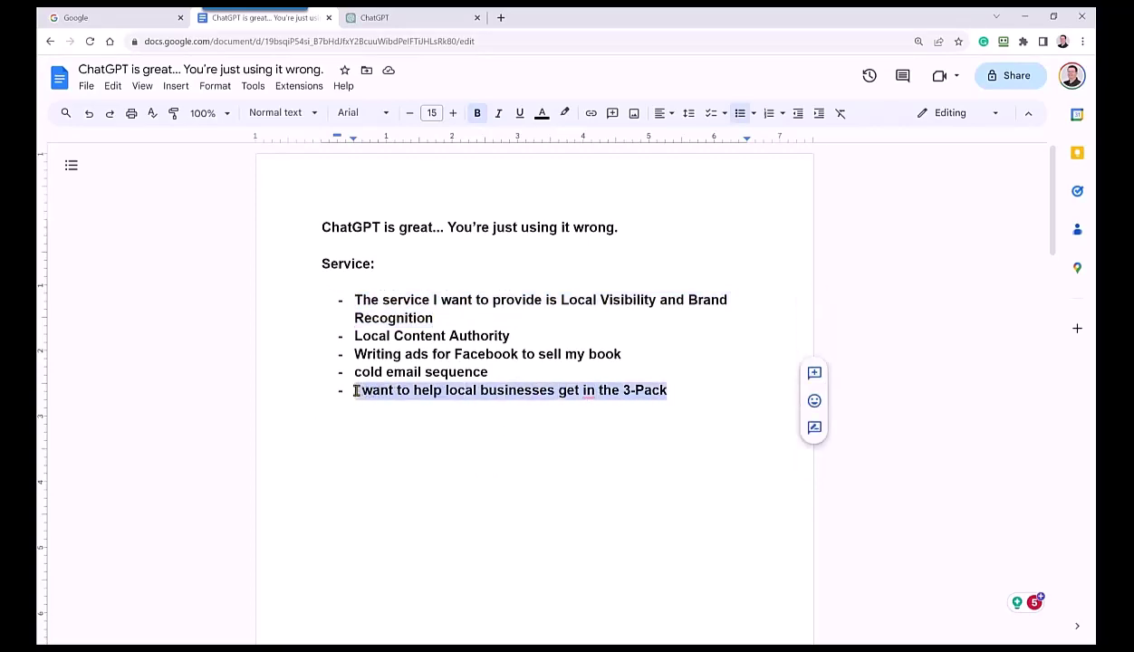
left_click(504, 375)
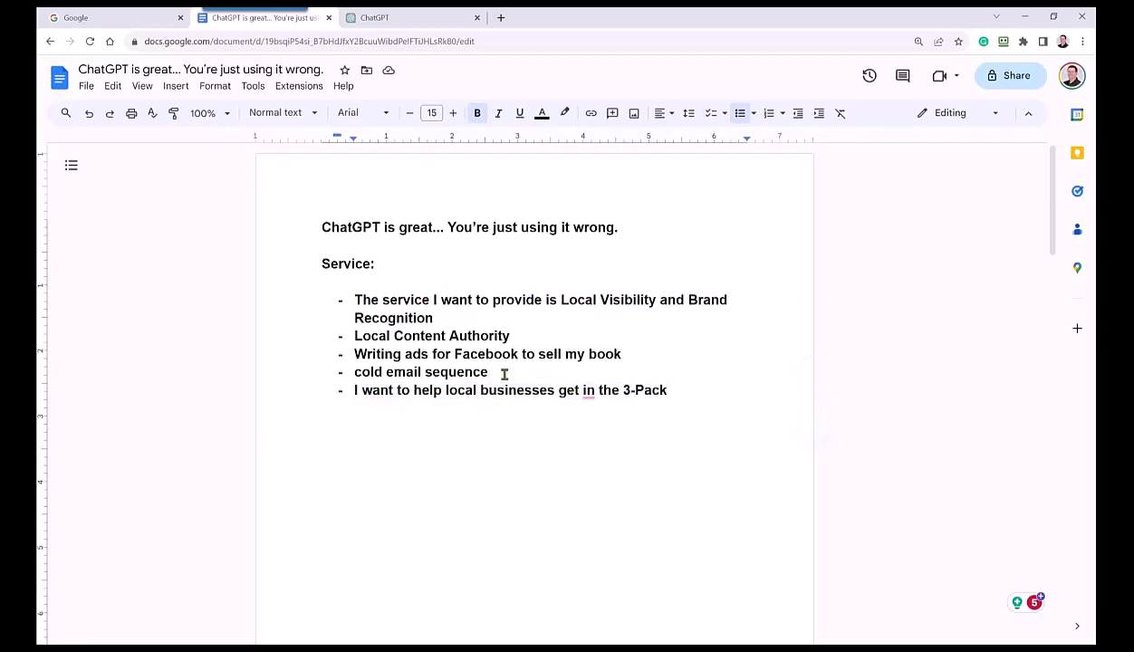
key("Return")
key("Return")
left_click_drag(494, 372, 305, 372)
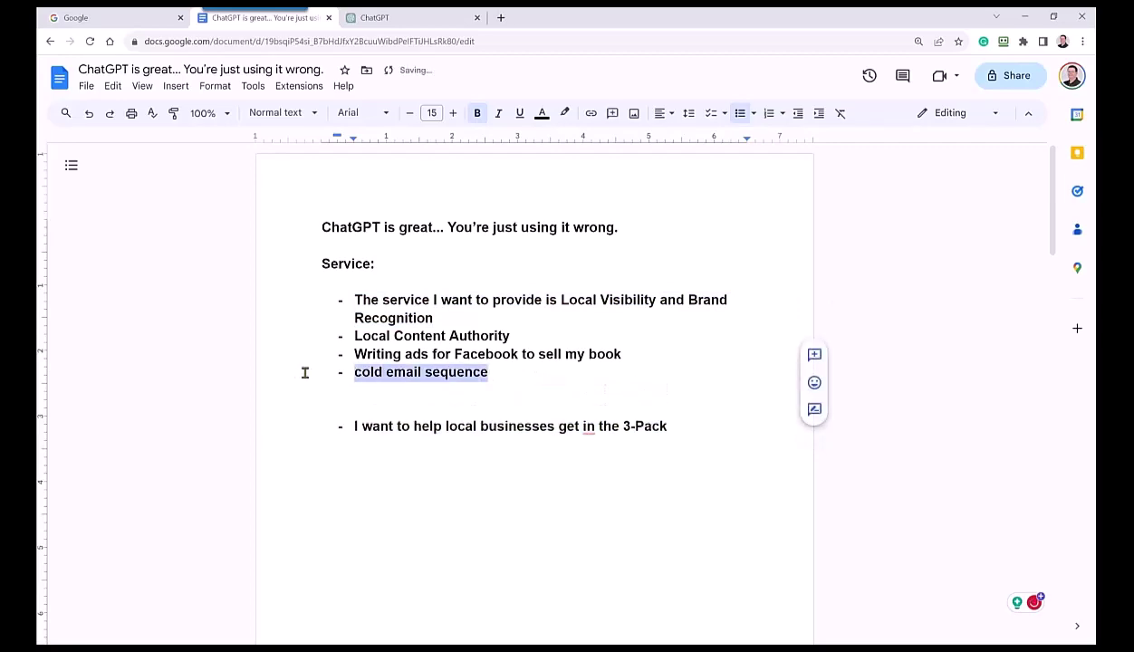
key("ctrl+x")
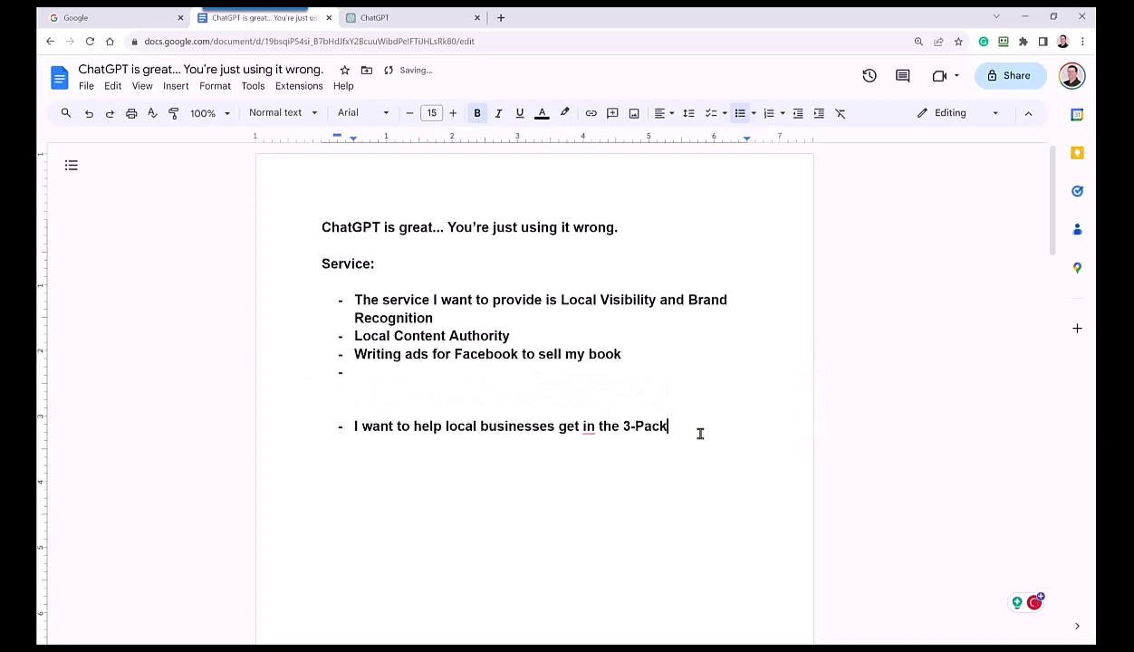
Step: Paste 'cold email sequence' below the 3-Pack item and remove the leftover empty dash item
left_click(700, 434)
key("Return")
key("Return")
key("ctrl+v")
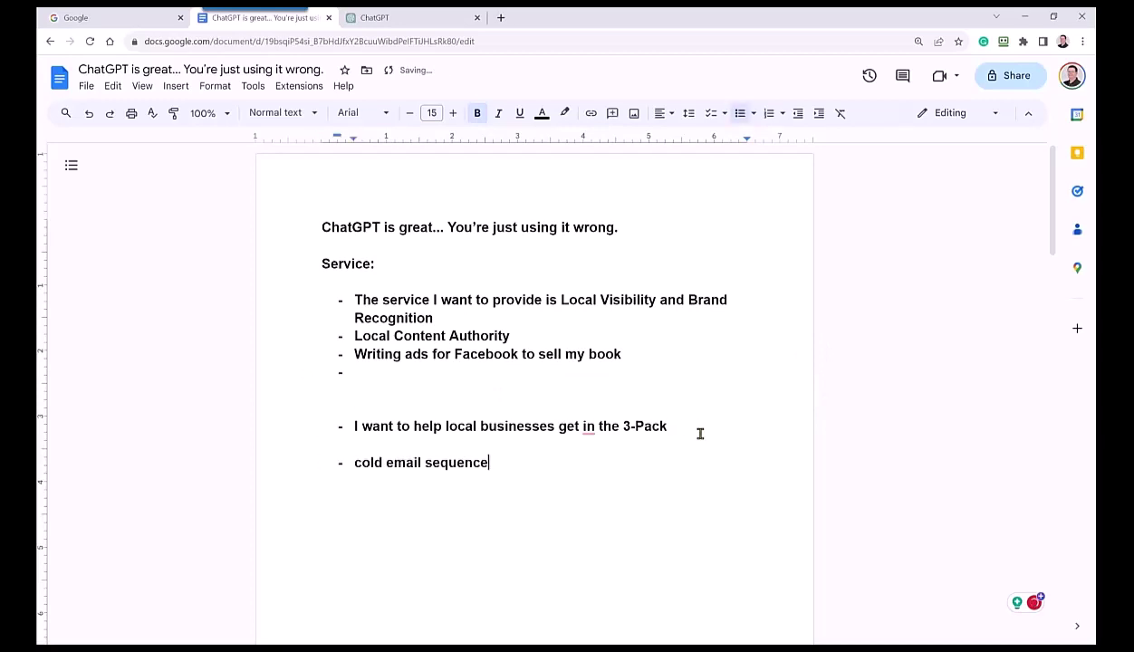
left_click(385, 375)
key("BackSpace")
key("BackSpace")
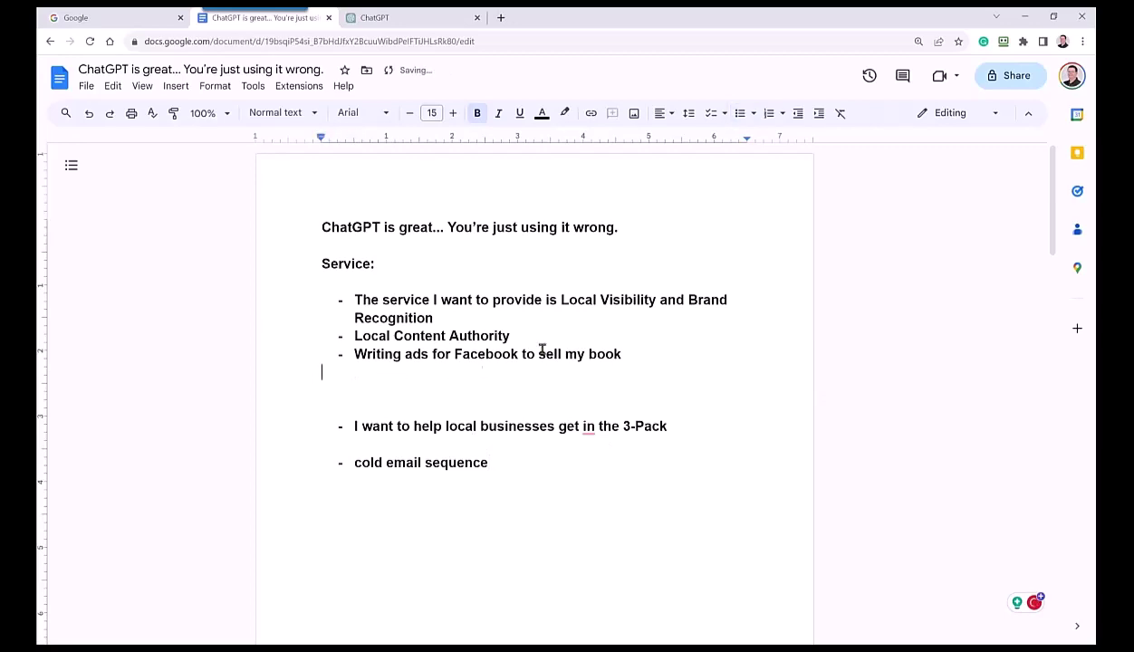
left_click(550, 330)
key("Return")
key("Return")
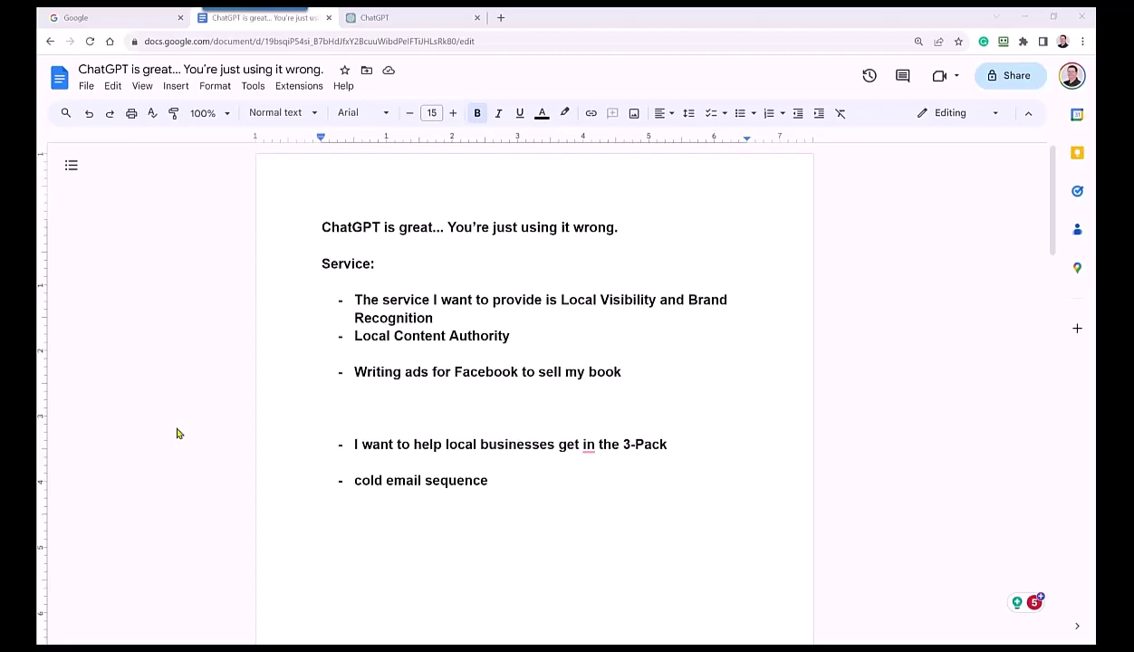
Step: Paste the two therapy service descriptions below the Facebook item, joined into one paragraph
double_click(642, 372)
key("ctrl+v")
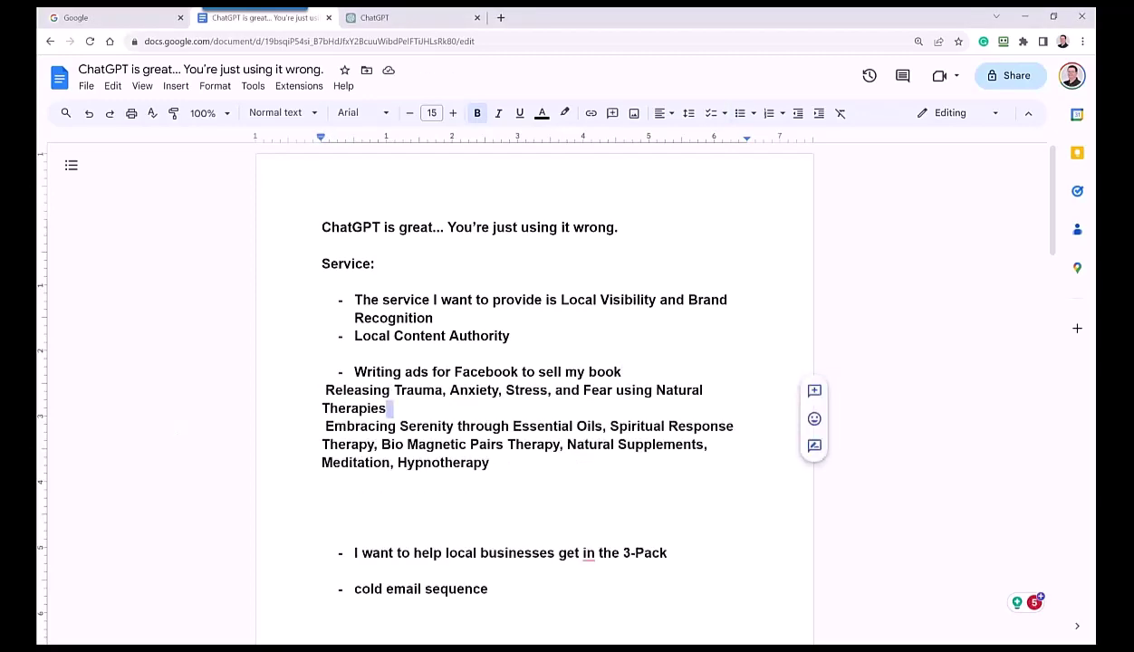
type(",")
key("Delete")
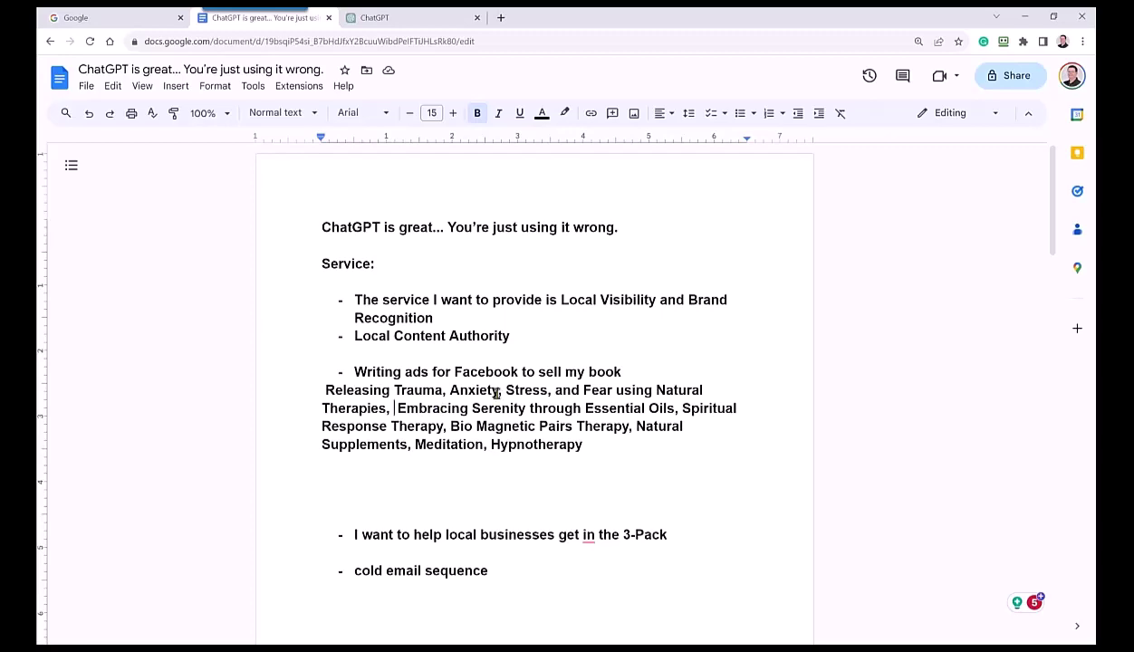
Step: Review the service list and the prompt templates below it
scroll(584, 431, "down", 1)
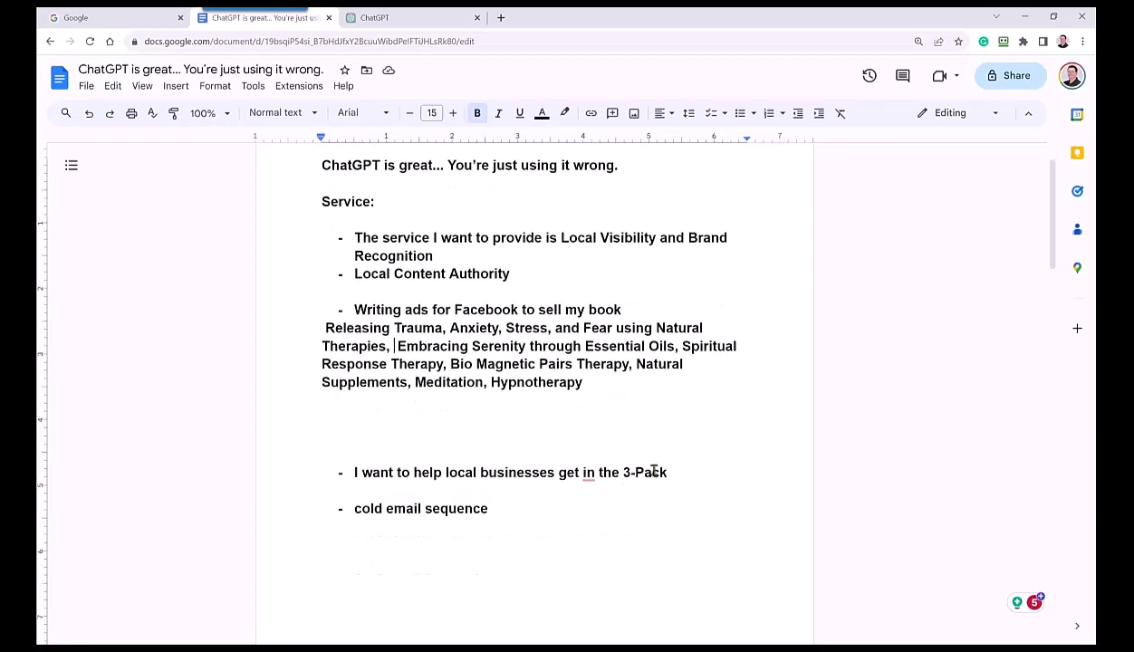
left_click_drag(675, 471, 339, 468)
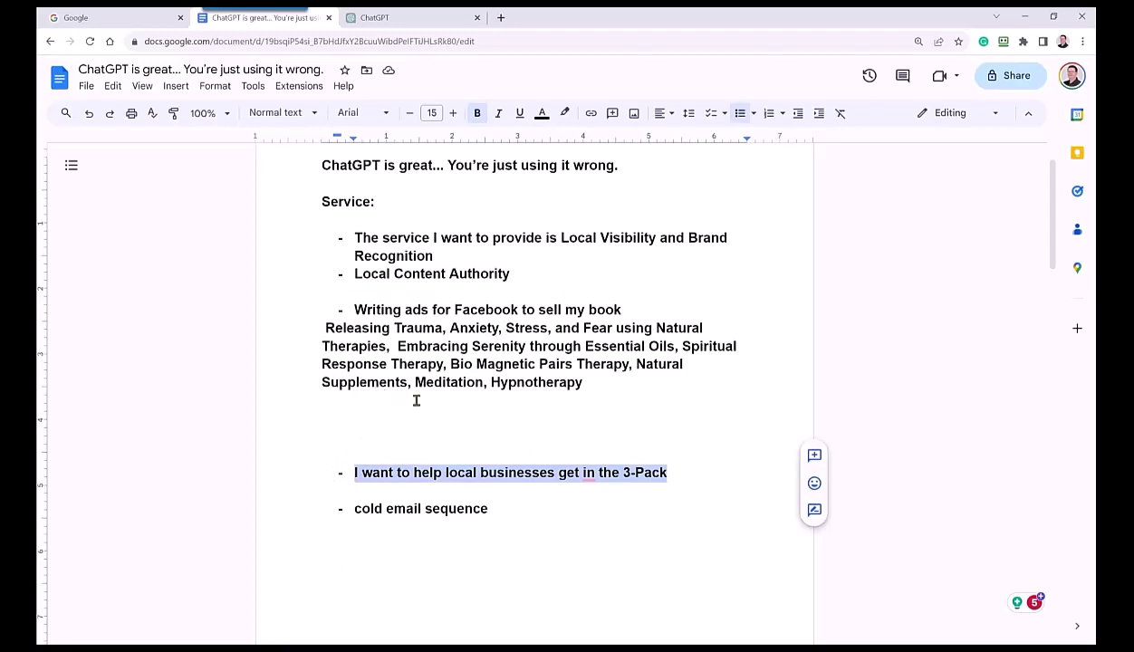
mouse_move(509, 271)
left_mouse_down()
mouse_move(401, 272)
mouse_move(351, 238)
left_mouse_up()
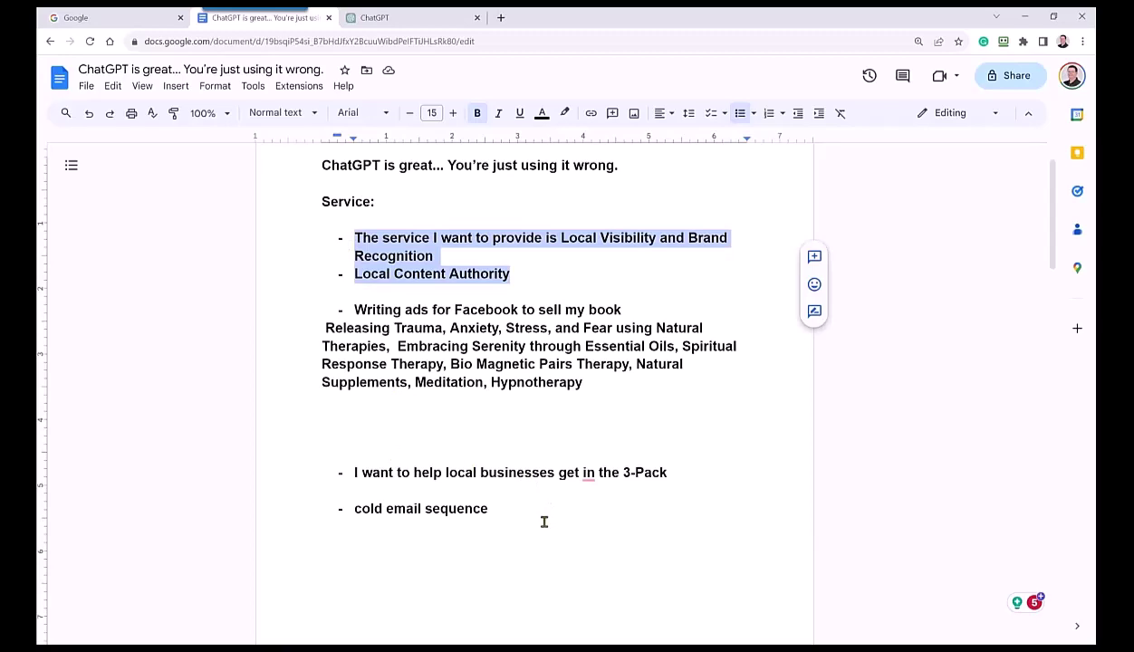
scroll(544, 521, "down", 2)
scroll(535, 514, "down", 2)
scroll(532, 498, "down", 3)
scroll(528, 488, "down", 2)
scroll(528, 485, "up", 3)
scroll(521, 458, "up", 4)
left_click(511, 395)
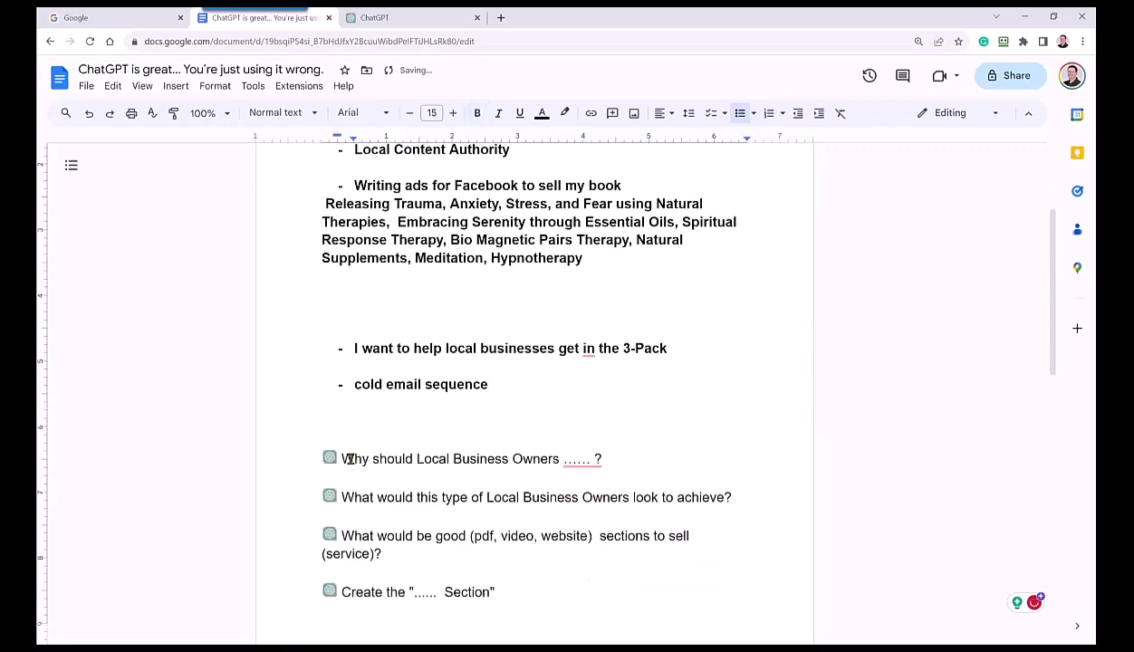
Step: Select 'Why should Local Business Owners' from the first question template
left_click_drag(343, 459, 559, 461)
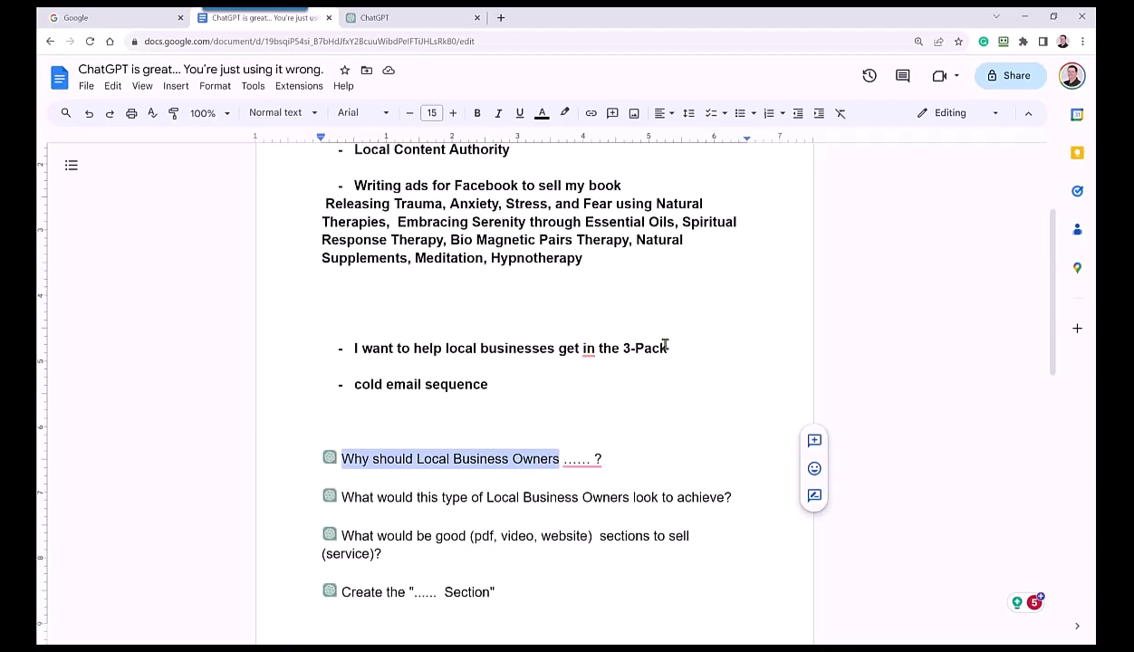
left_click_drag(669, 348, 357, 348)
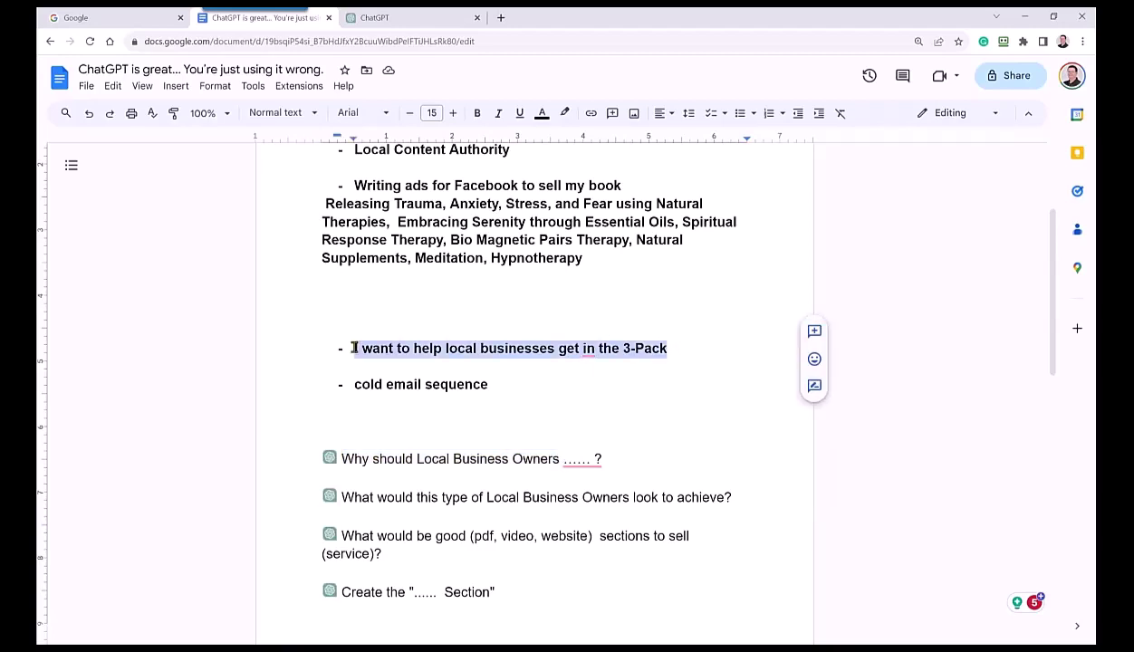
left_click_drag(552, 459, 337, 459)
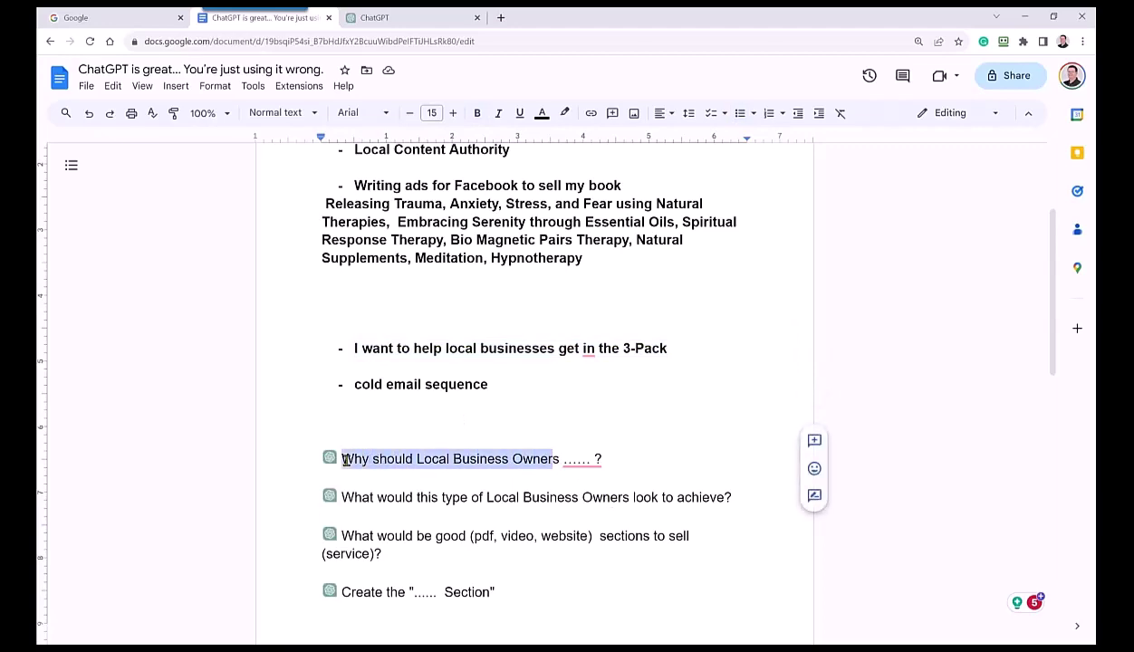
Step: Draft 'Why should Local Business Owners get in the Google Maps 3-Pack?' in ChatGPT
left_click(395, 20)
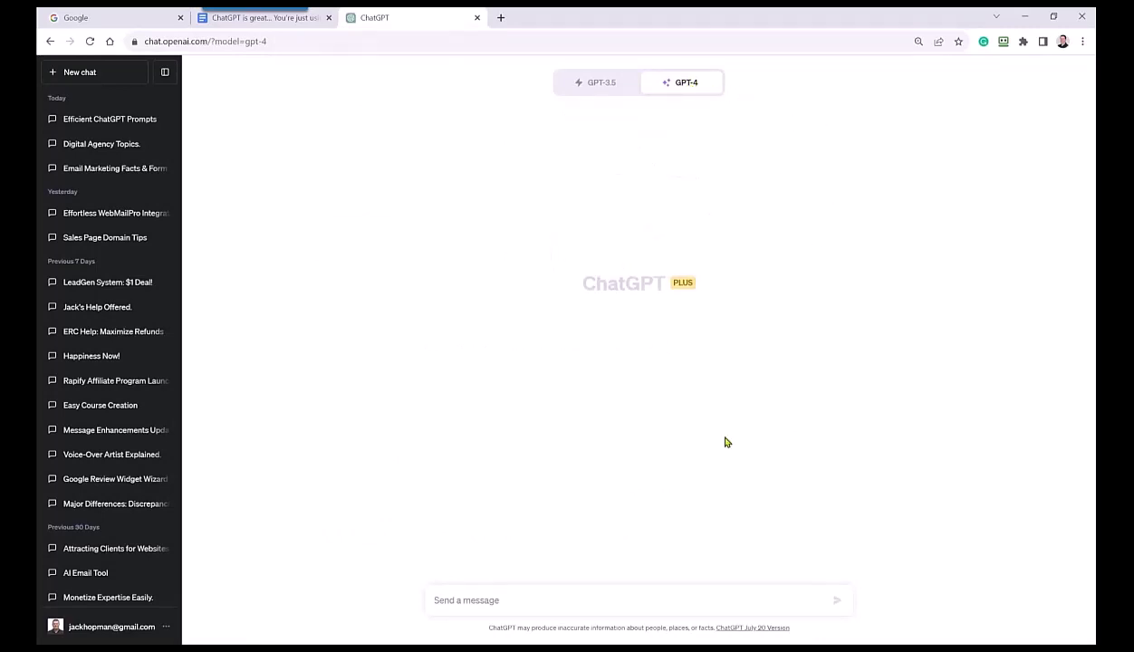
type("Why should Local Business Owners")
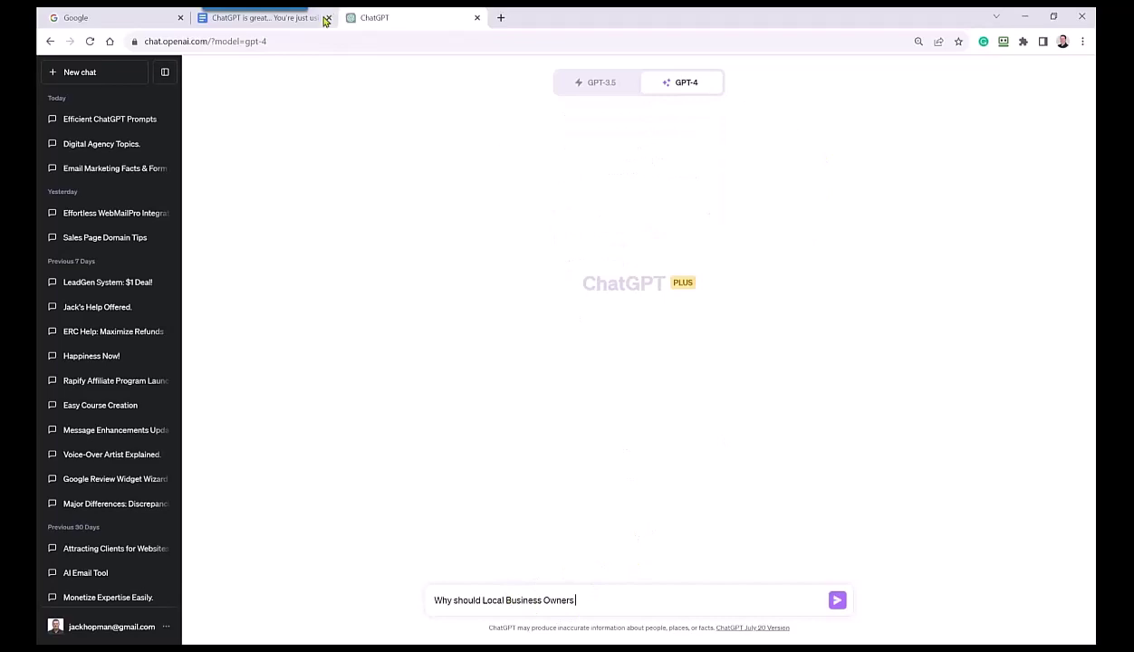
left_click(291, 25)
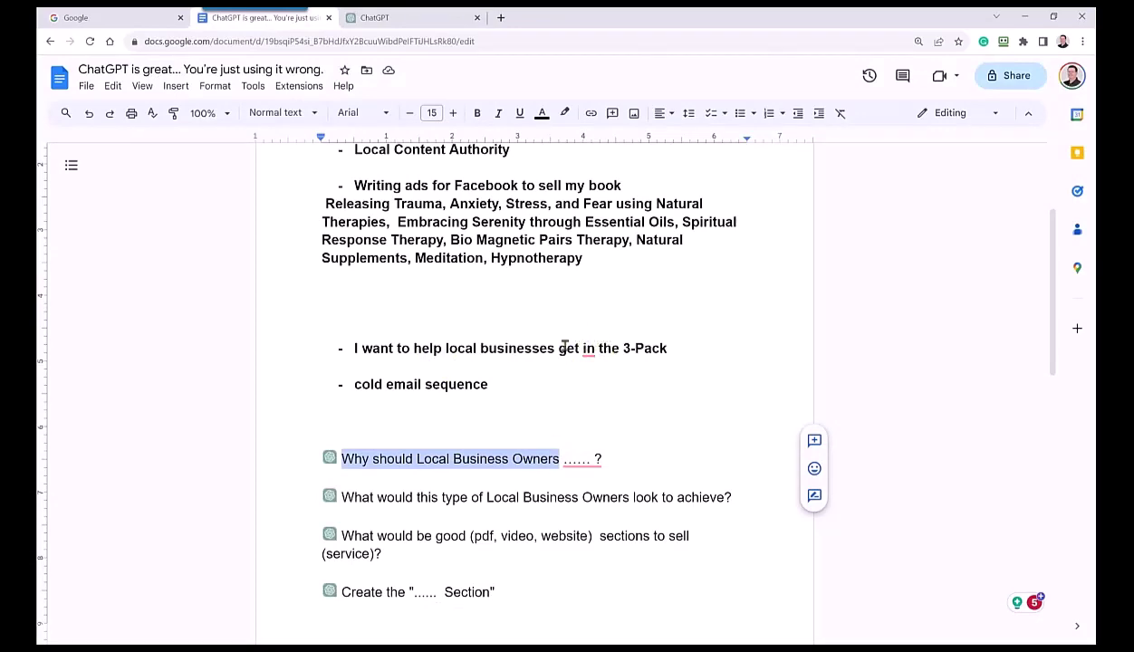
left_click_drag(559, 348, 658, 346)
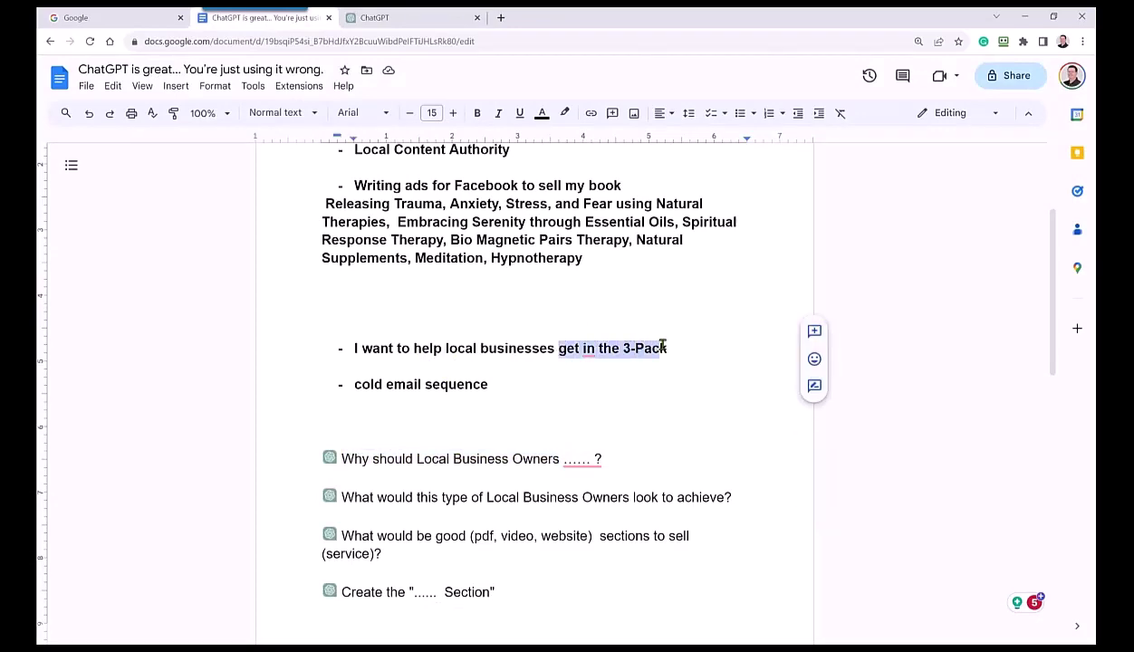
key("ctrl+Tab")
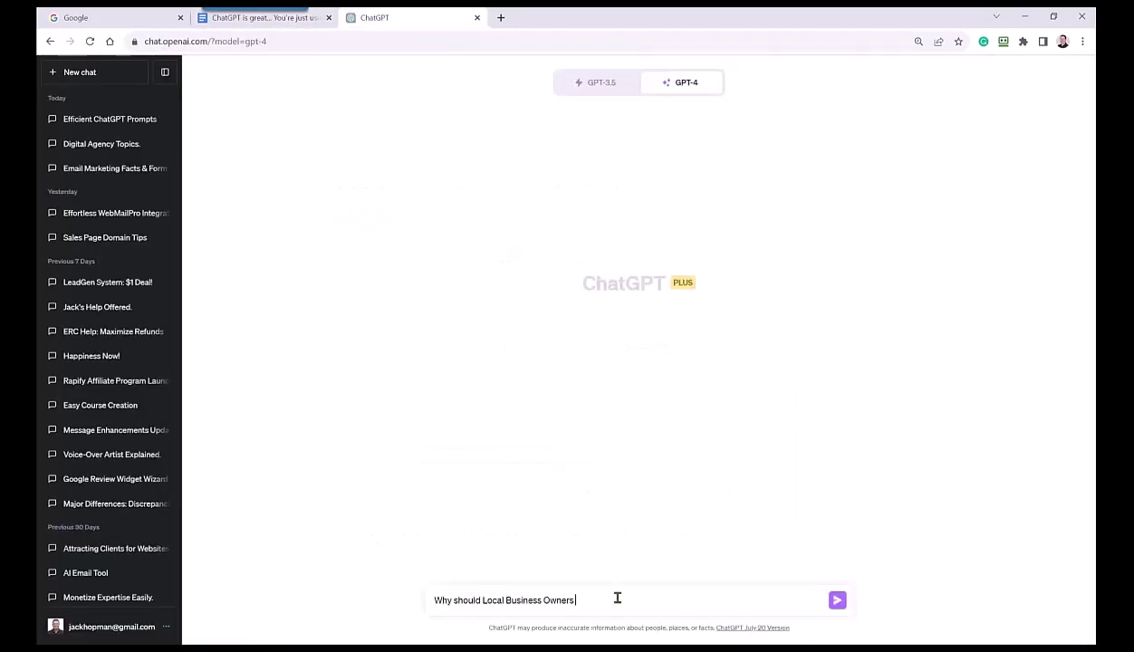
type("get in the 3-Pack")
type("Google Maps")
Step: Go back to the notes document and select the 'cold email sequence' line
left_click(704, 604)
left_click(286, 21)
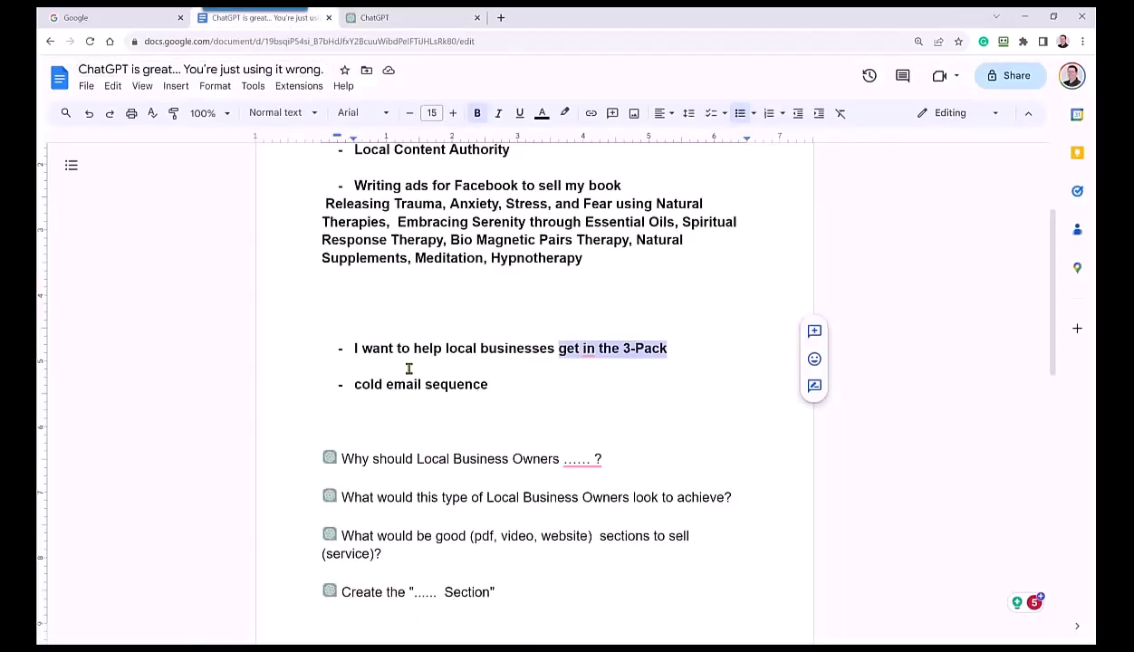
left_click_drag(489, 384, 353, 384)
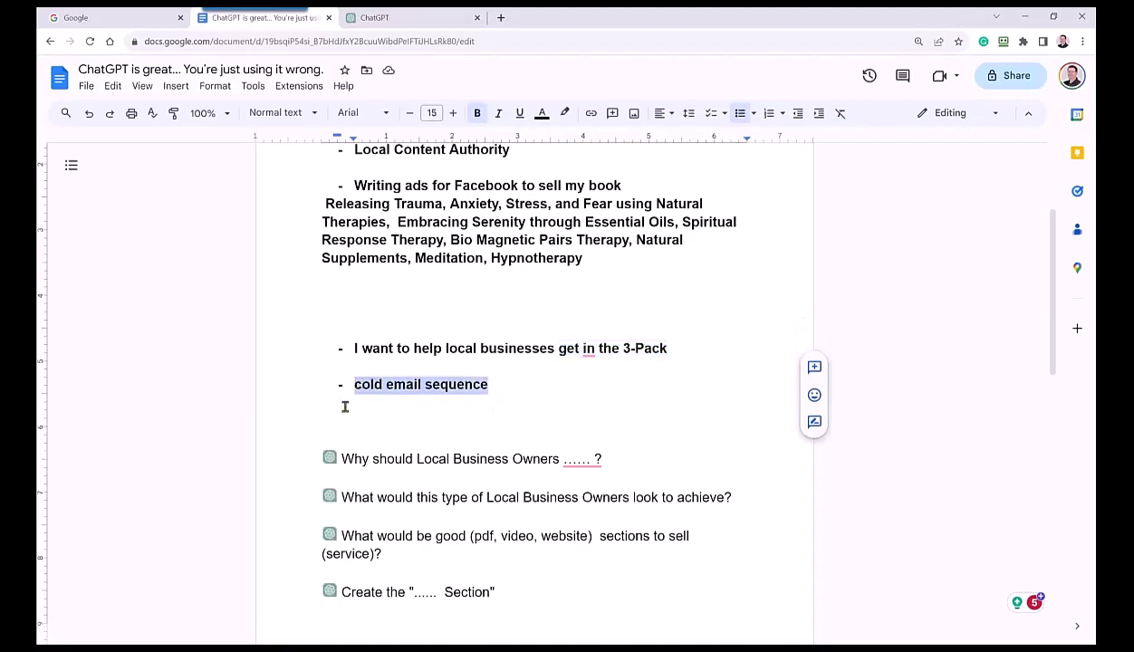
Step: Send the Google Maps 3-Pack question to GPT-4 and read its six-reason answer
left_click(368, 22)
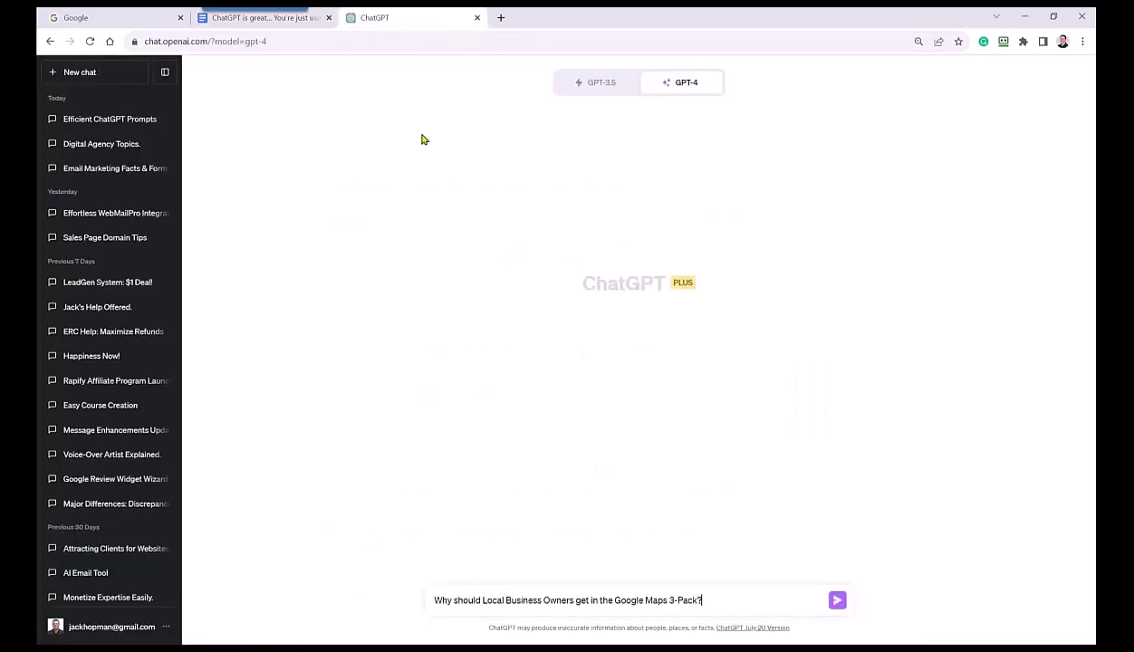
left_click(828, 596)
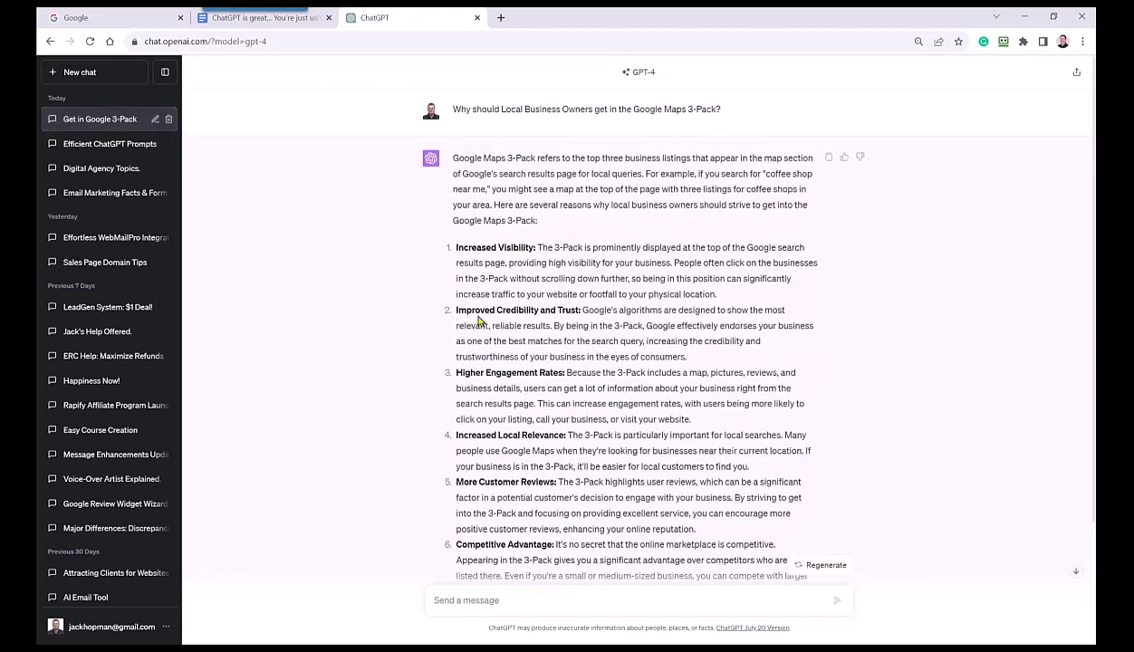
scroll(549, 384, "down", 3)
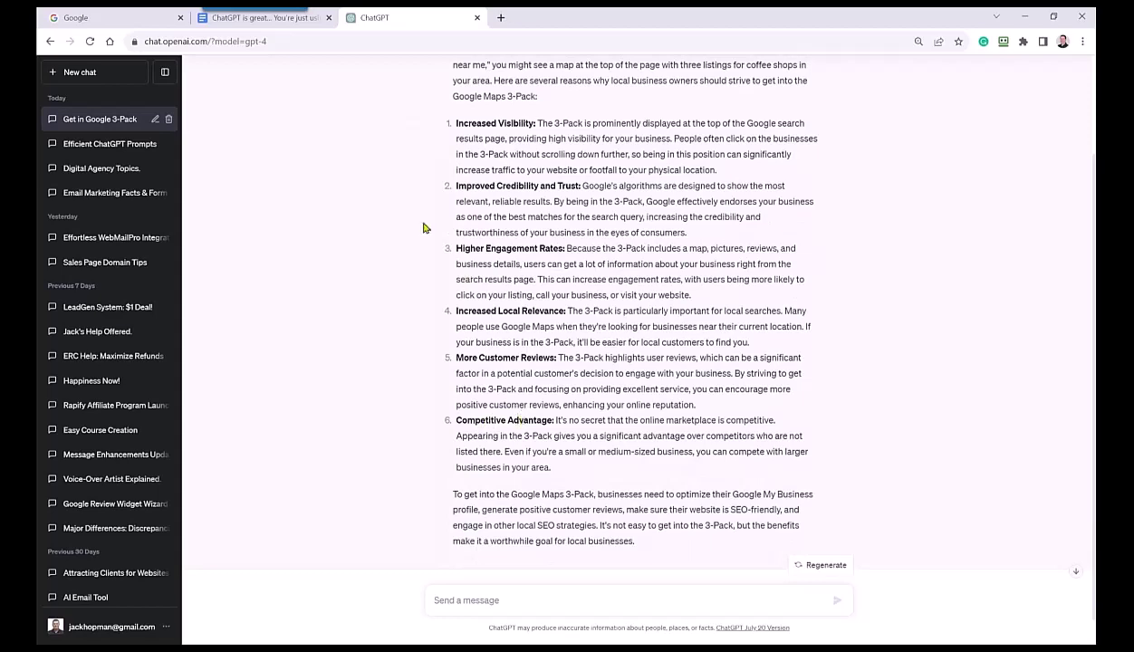
left_click(297, 22)
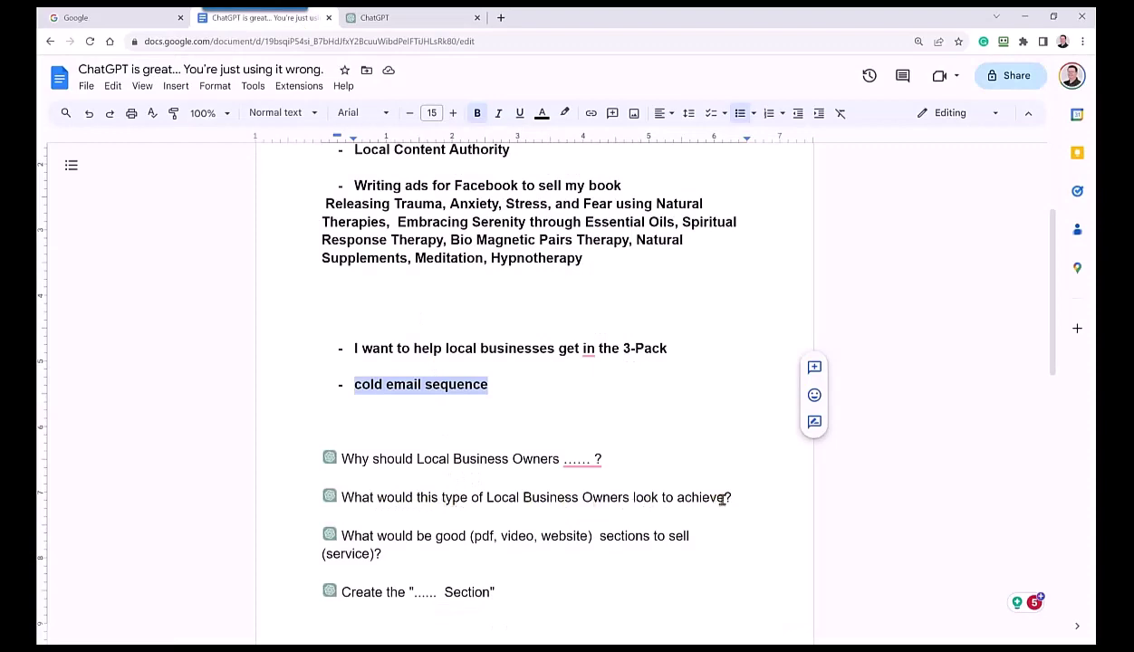
Step: Select the question about what local business owners look to achieve
left_click_drag(735, 496, 347, 505)
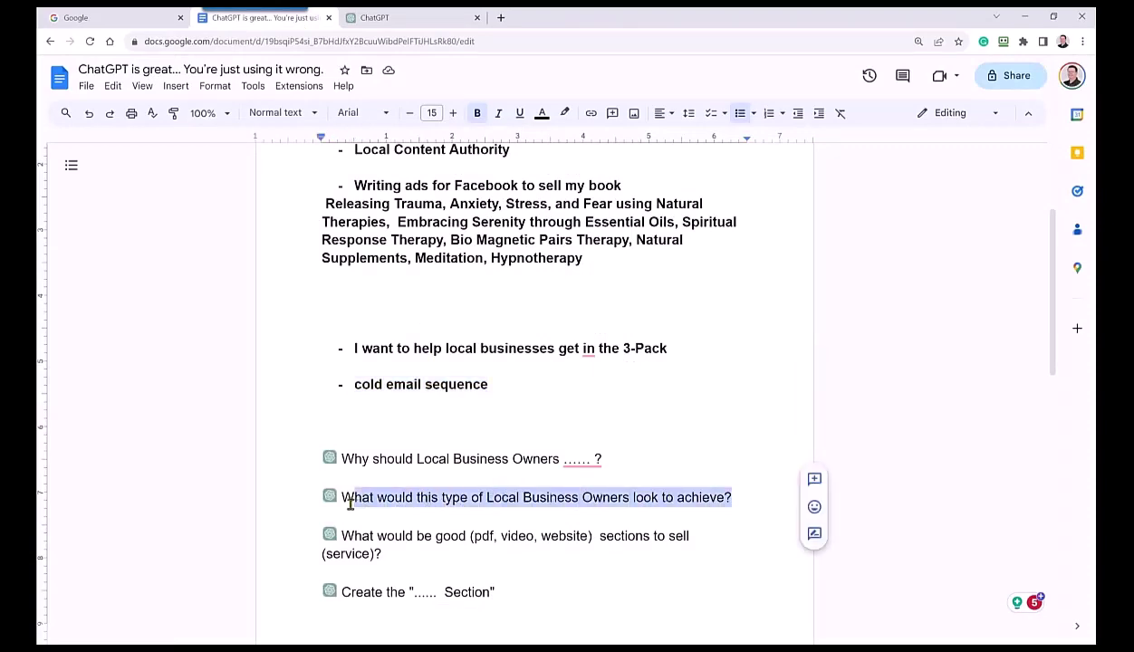
left_click(666, 501)
left_click_drag(729, 496, 346, 497)
key("ctrl+c")
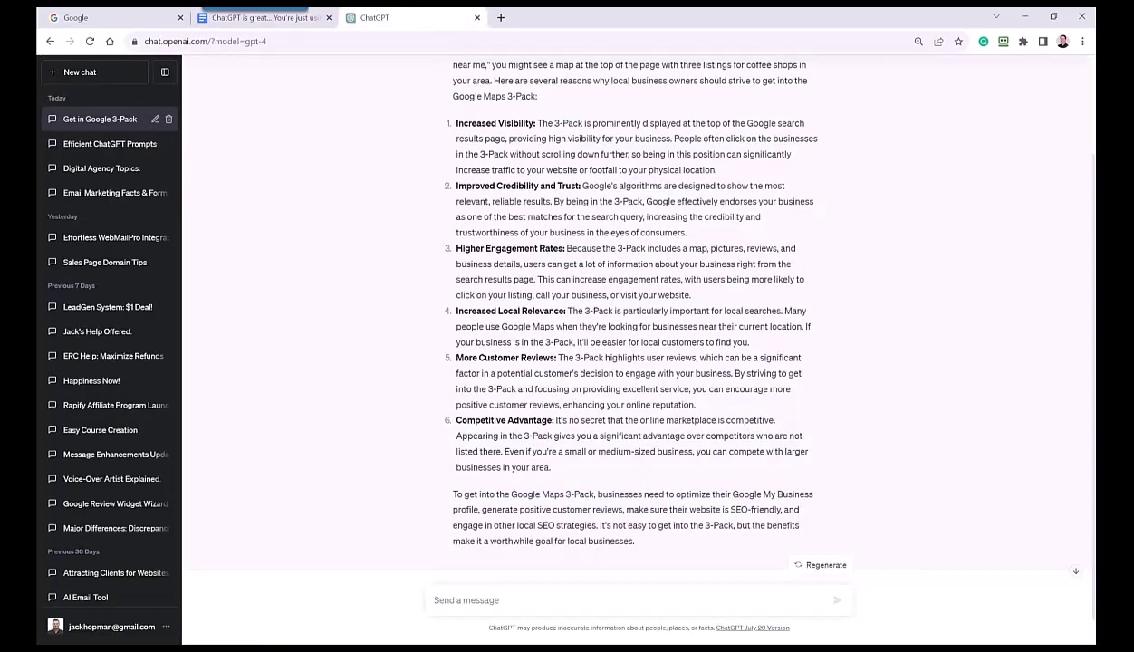
Step: Paste the achieve question into ChatGPT and send it to GPT-4
left_click(419, 17)
key("ctrl+v")
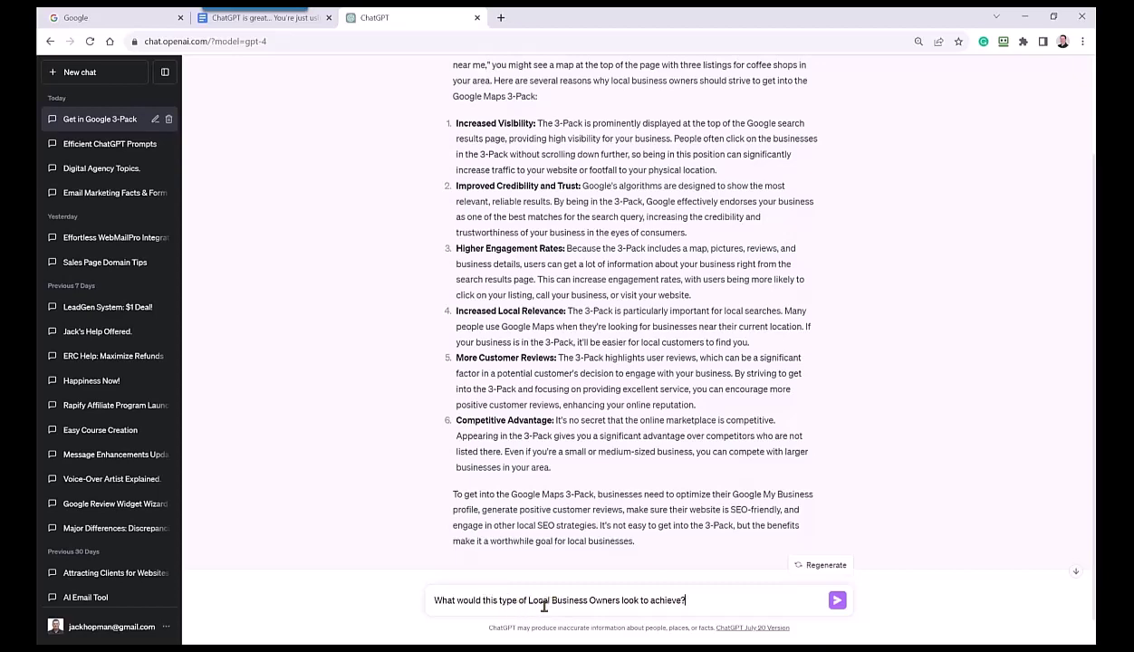
scroll(590, 231, "up", 2)
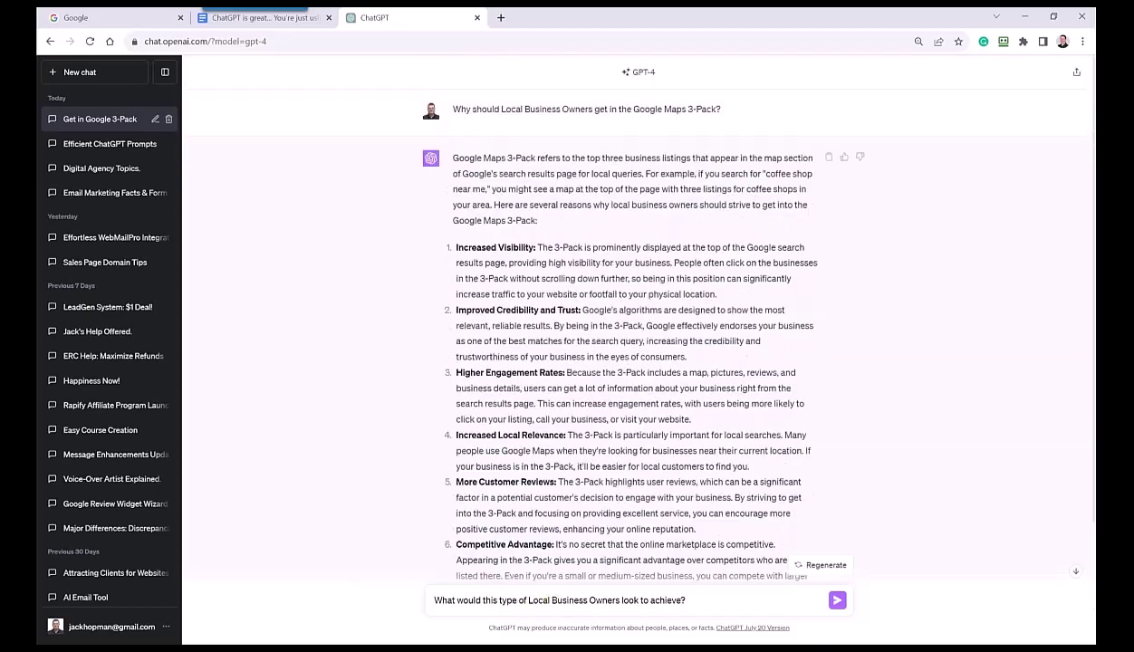
left_click_drag(504, 108, 687, 109)
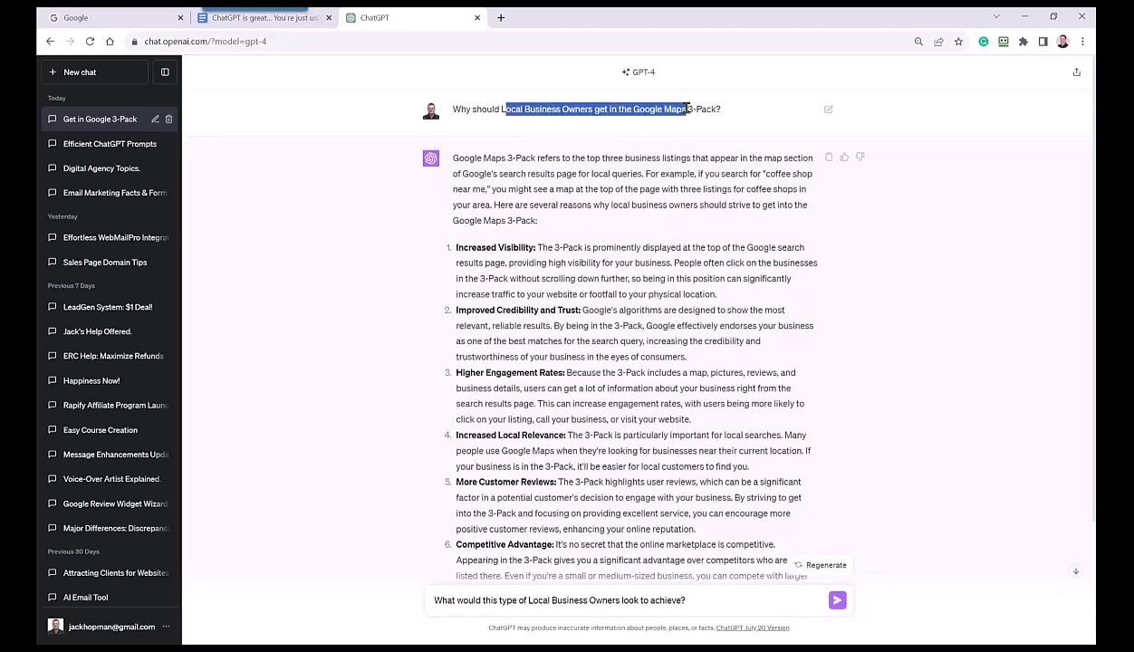
left_click(832, 598)
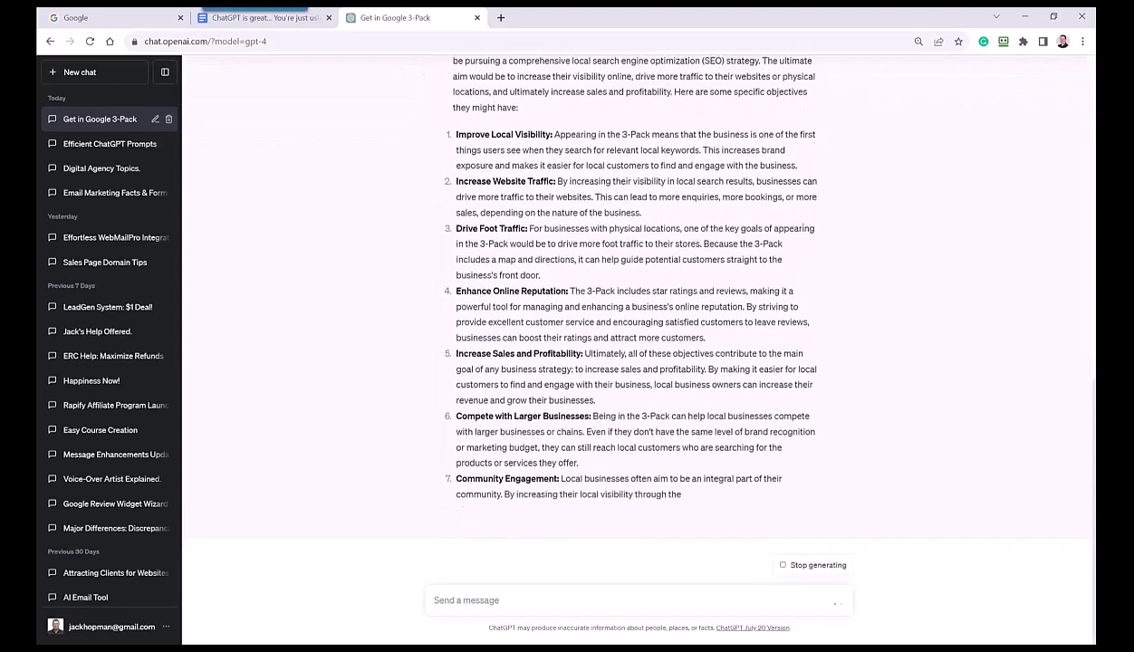
left_click(281, 20)
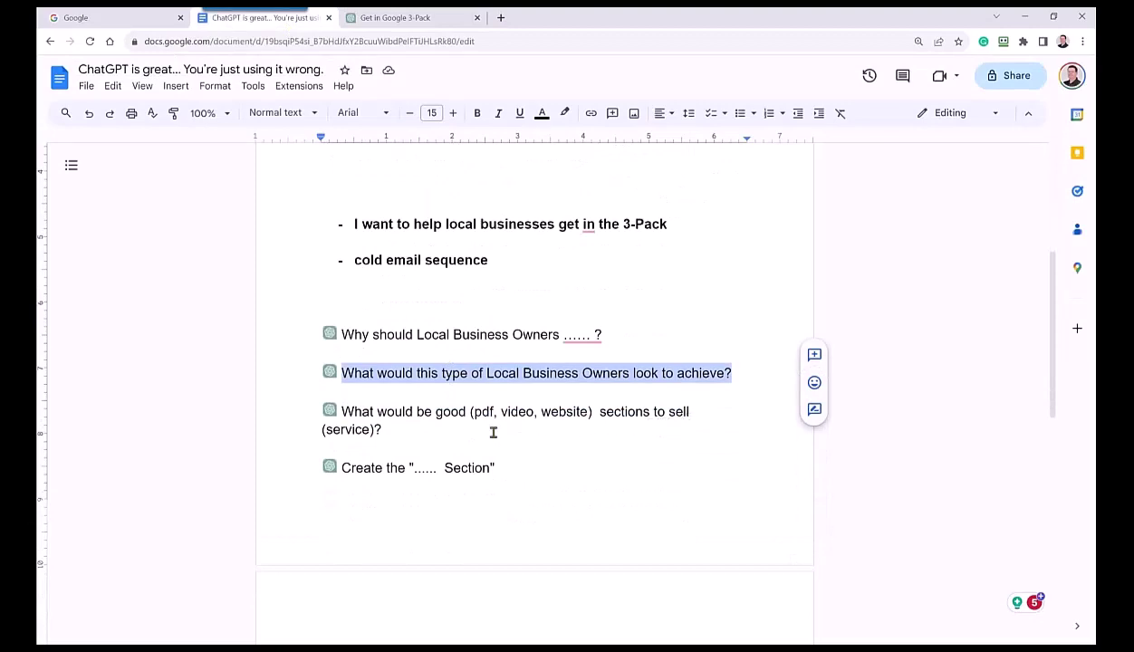
Step: Select the 'What would be good (pdf, video, website) sections to sell (service)?' paragraph
left_click_drag(390, 426, 344, 412)
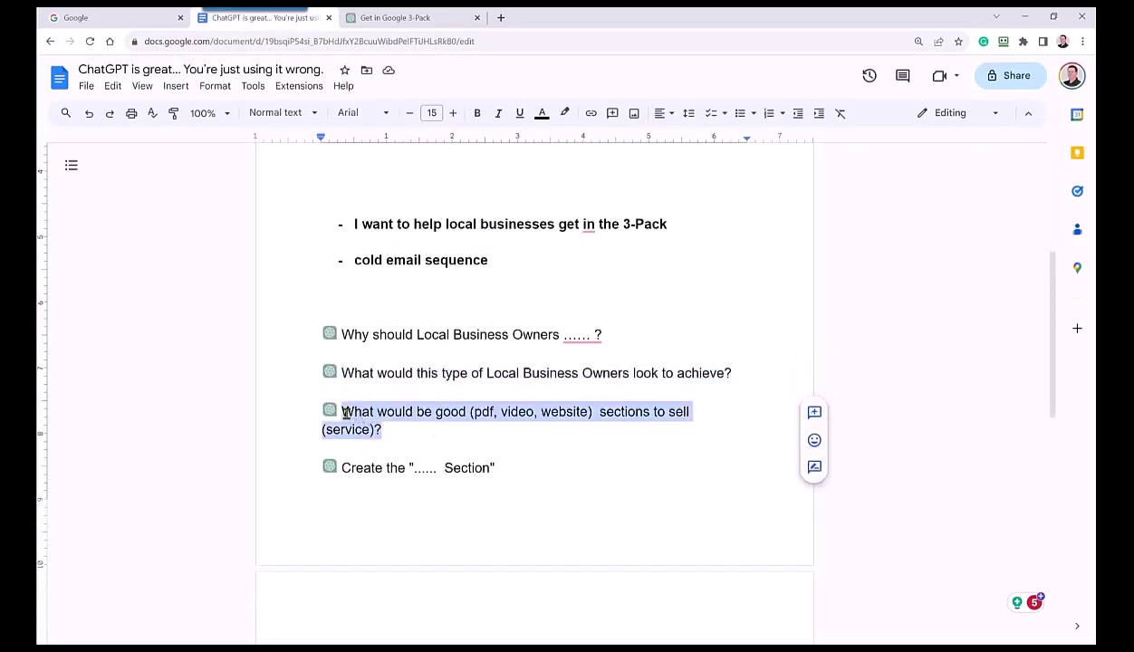
left_click(468, 430)
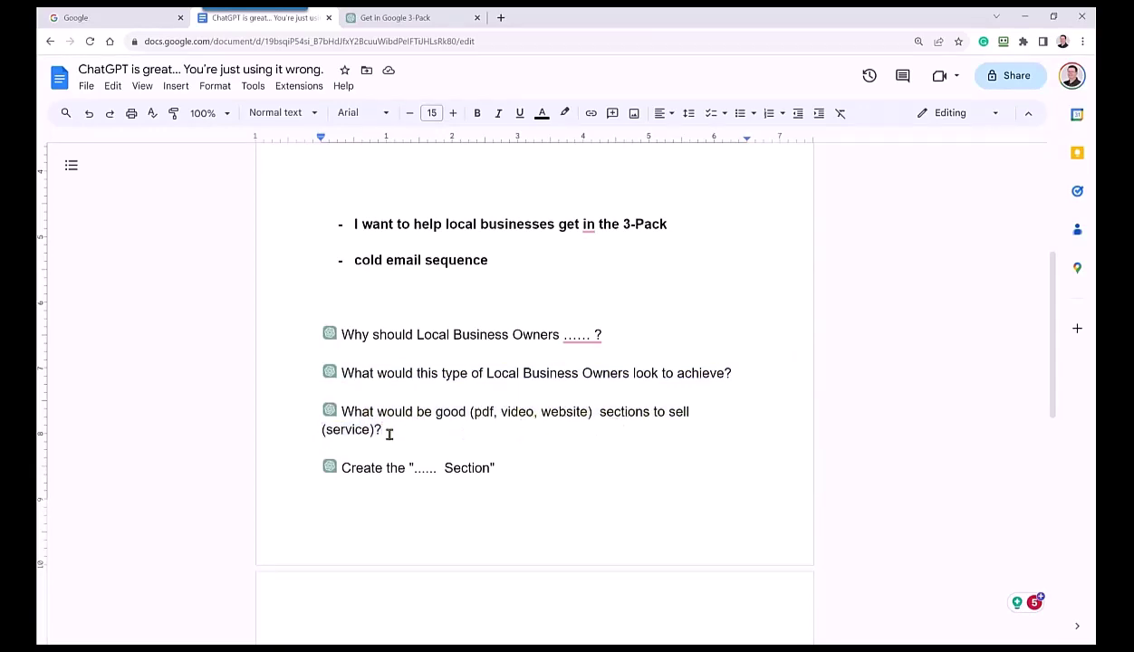
left_click_drag(402, 429, 348, 418)
key("ctrl+c")
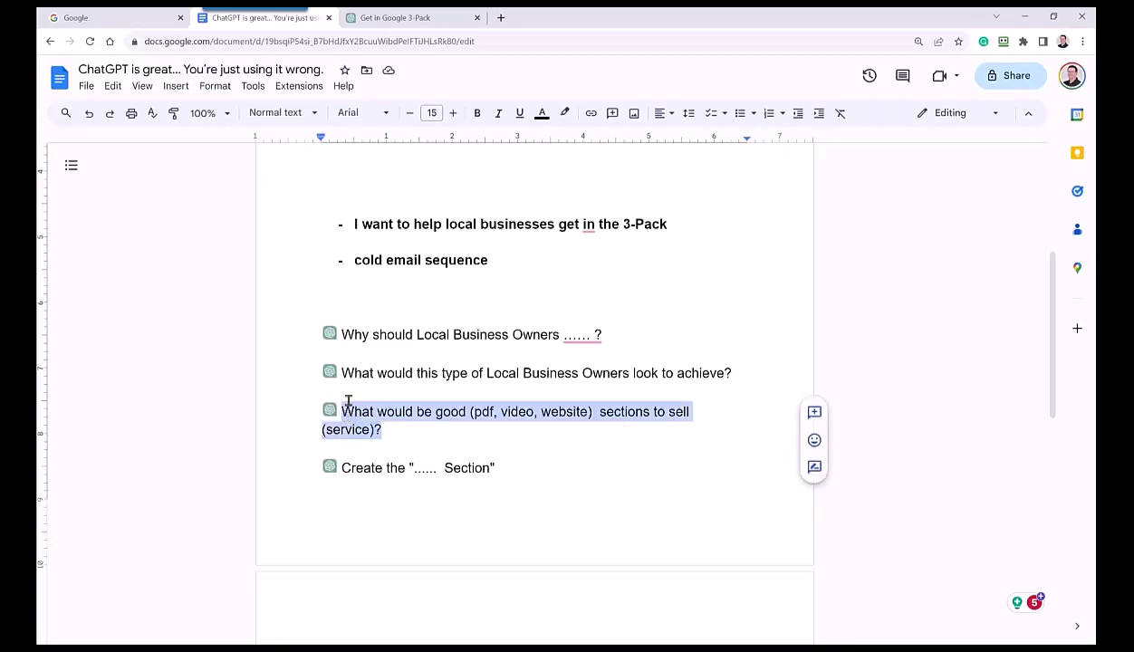
Step: Paste the sections question into ChatGPT, replacing '(pdf, video, website)' with 'eBook'
left_click(380, 19)
left_click(478, 600)
key("ctrl+v")
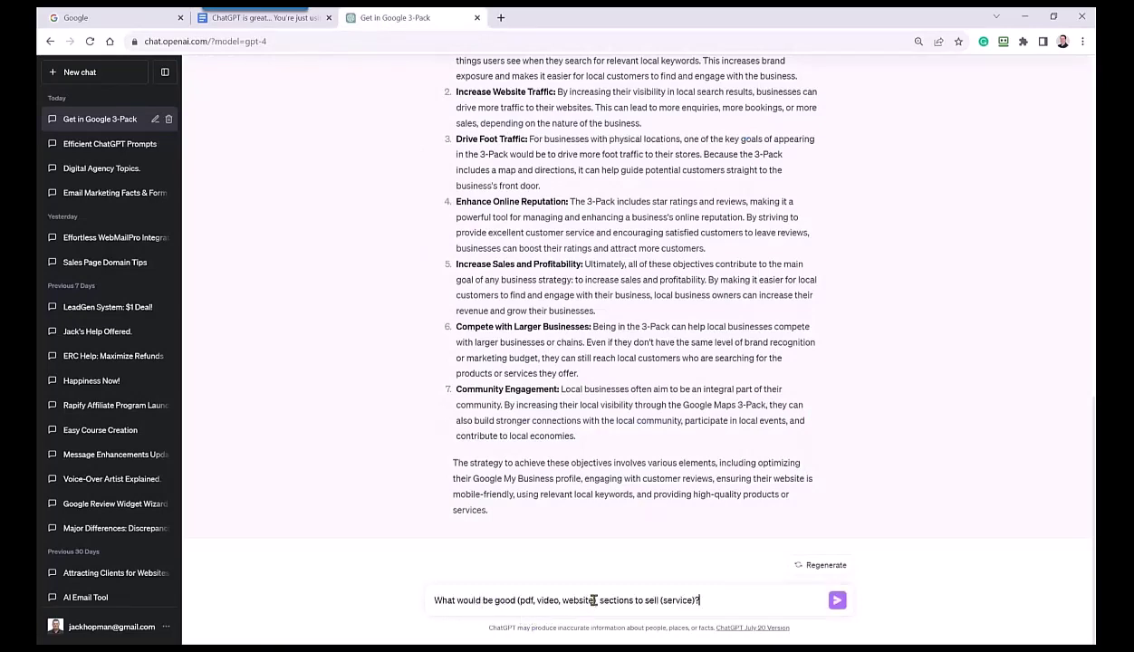
left_click_drag(594, 600, 518, 605)
type("Boo")
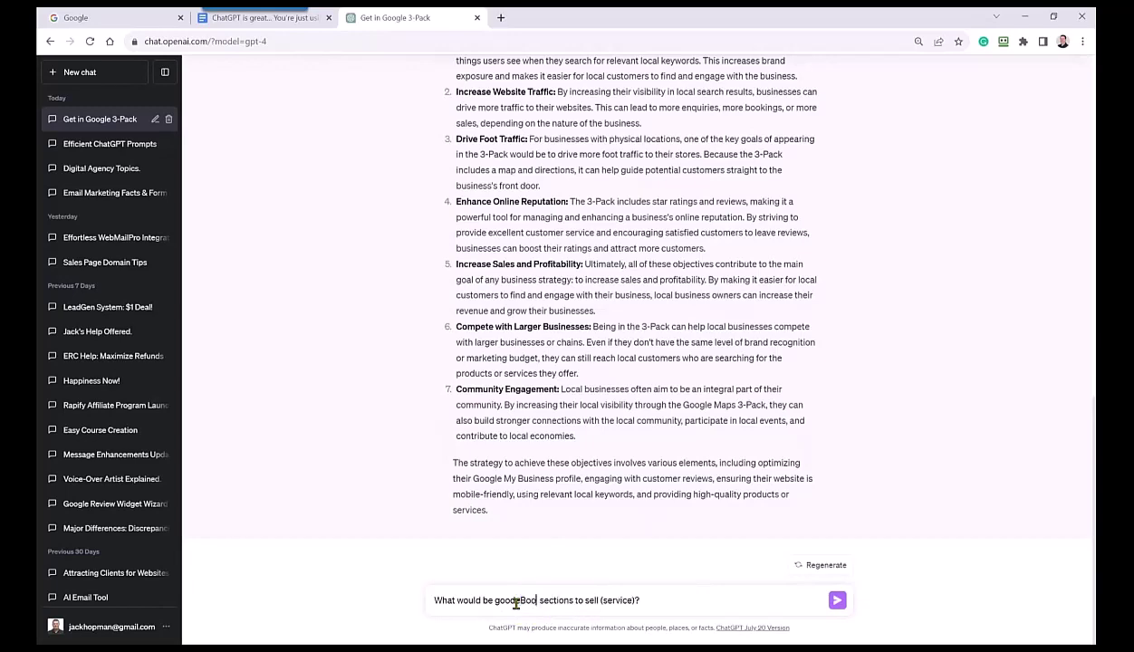
type("k")
left_click(516, 603)
type("e")
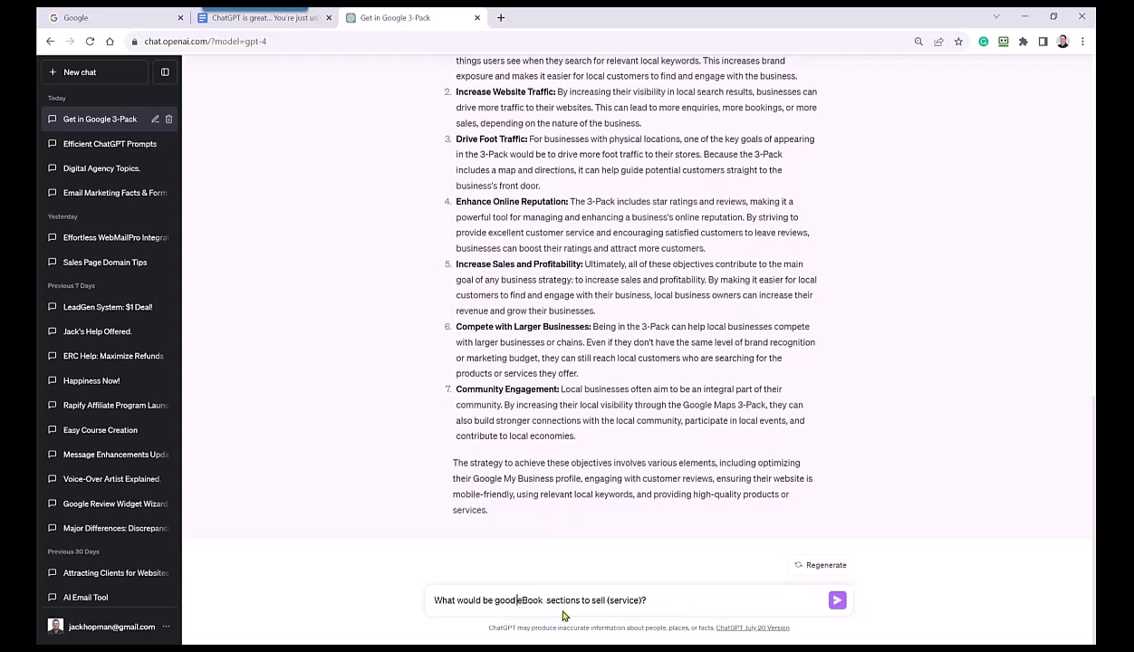
Step: Replace '(service)' with Google 3 Pack digital marketing services and 'eBook' with 'Lead Magnet'
left_click_drag(644, 602, 607, 602)
type("Google 3 Pack digital")
type(" marketing s")
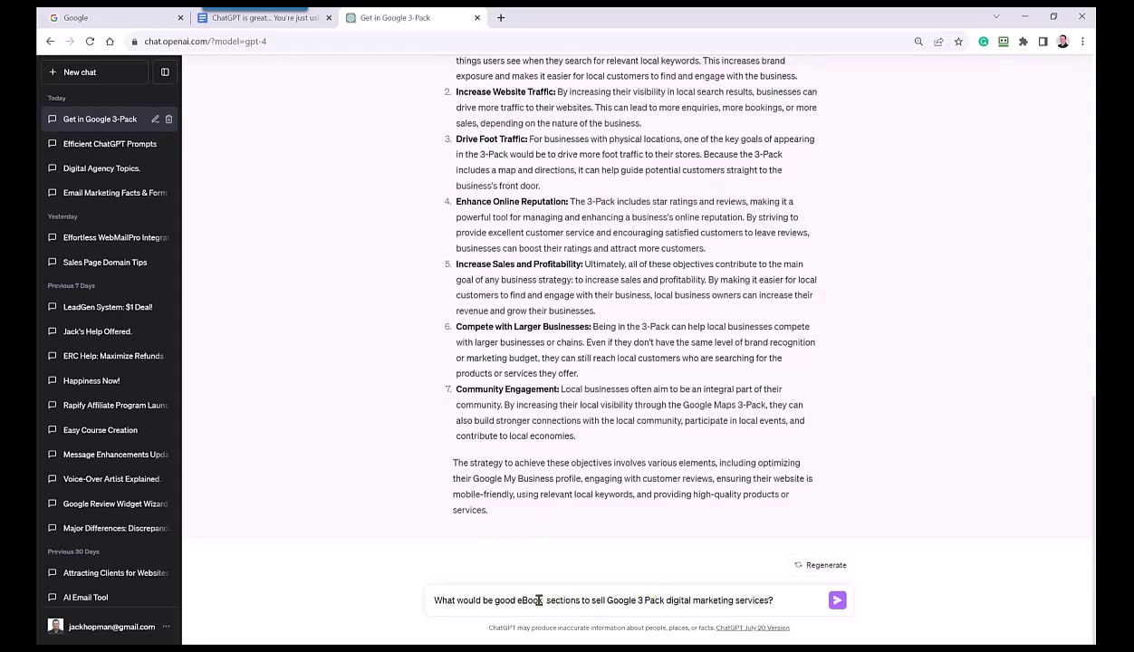
left_click_drag(543, 600, 521, 600)
type("Lead Magnet")
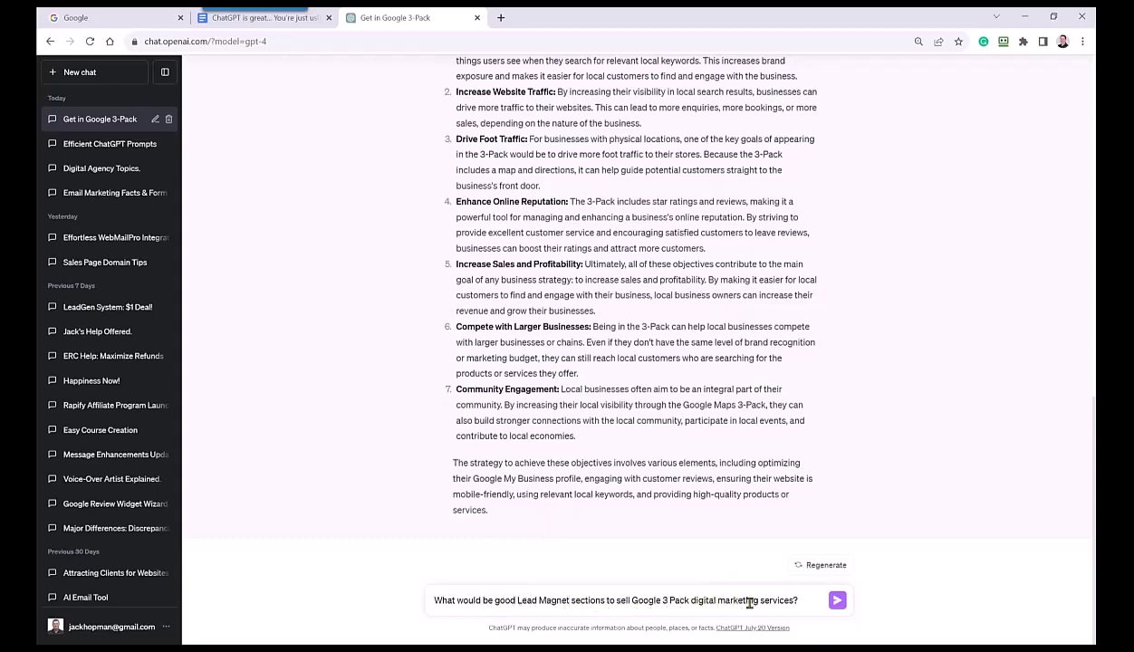
Step: Send the Lead Magnet question and review GPT-4's eight ideas, from free audits to tool demos
left_click(835, 601)
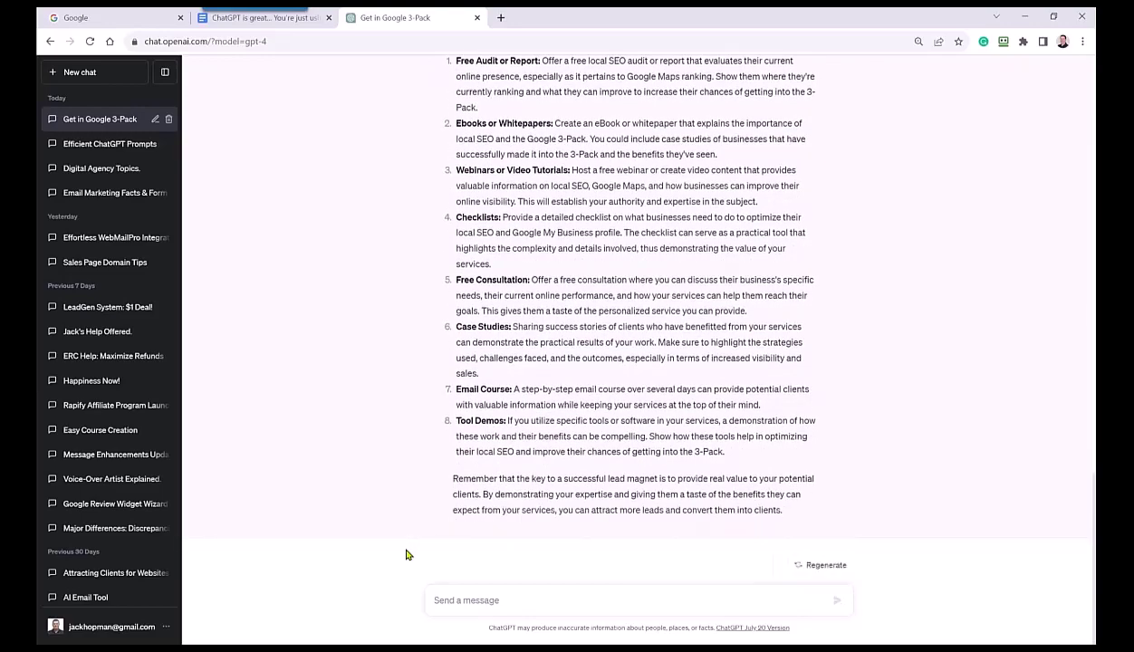
scroll(445, 481, "up", 3)
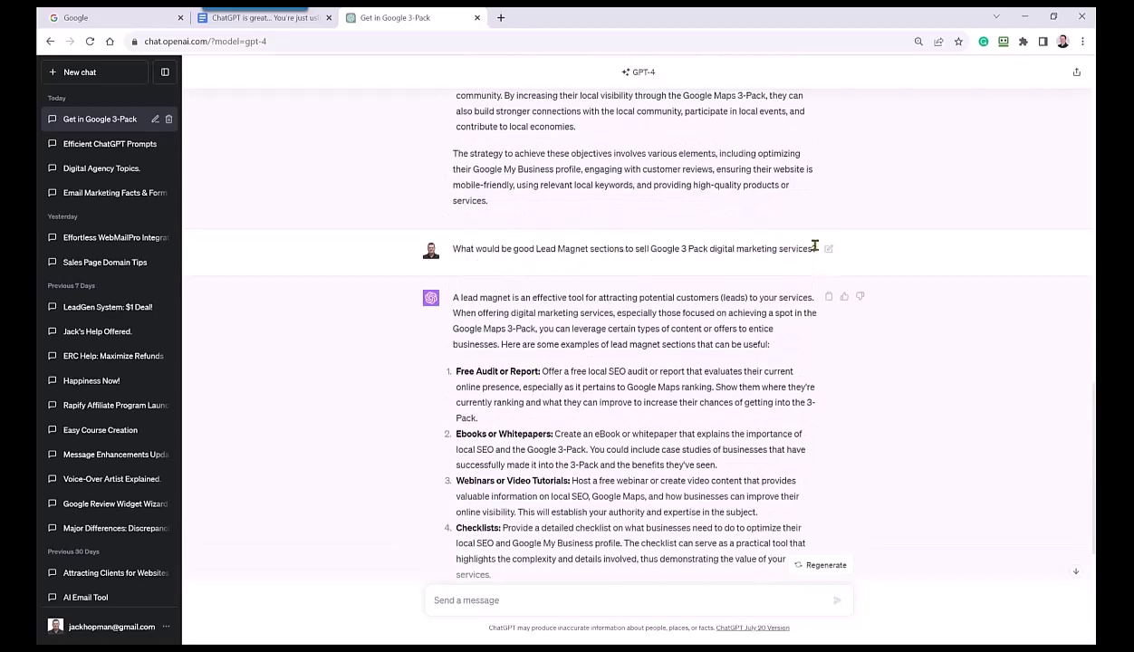
Step: Copy the earlier Lead Magnet question back into the message box as a new draft
left_click_drag(453, 248, 816, 248)
key("ctrl+c")
scroll(544, 362, "down", 5)
left_click(487, 600)
key("ctrl+v")
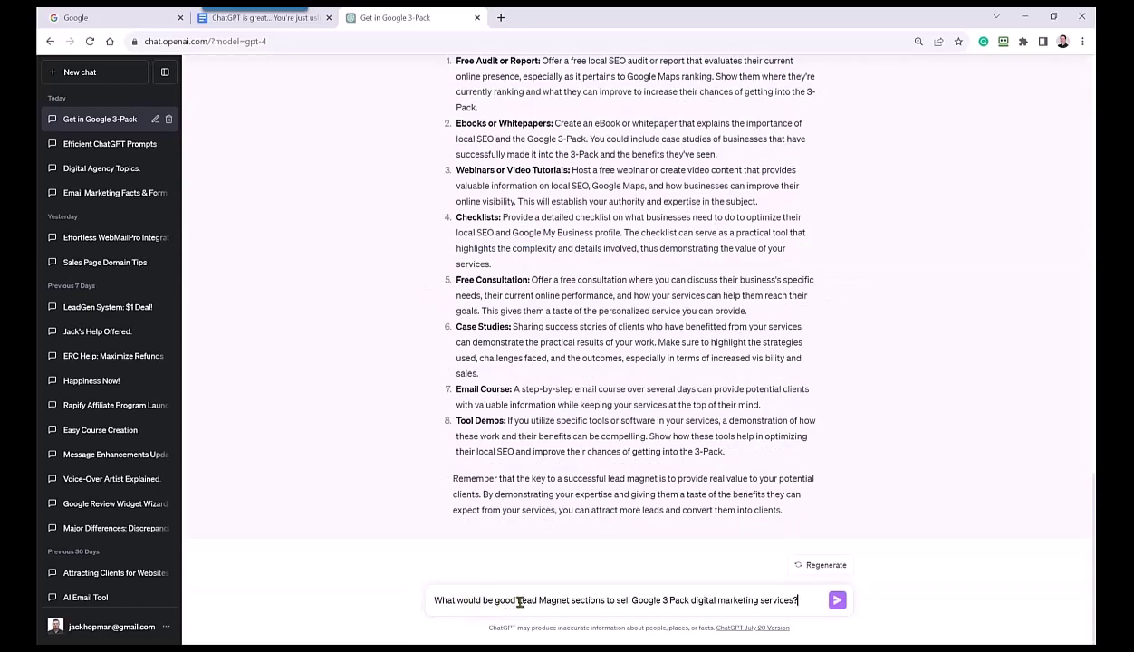
Step: Reword the draft to ask what good sections for an eBook would be
left_click_drag(516, 600, 569, 600)
type("eBook")
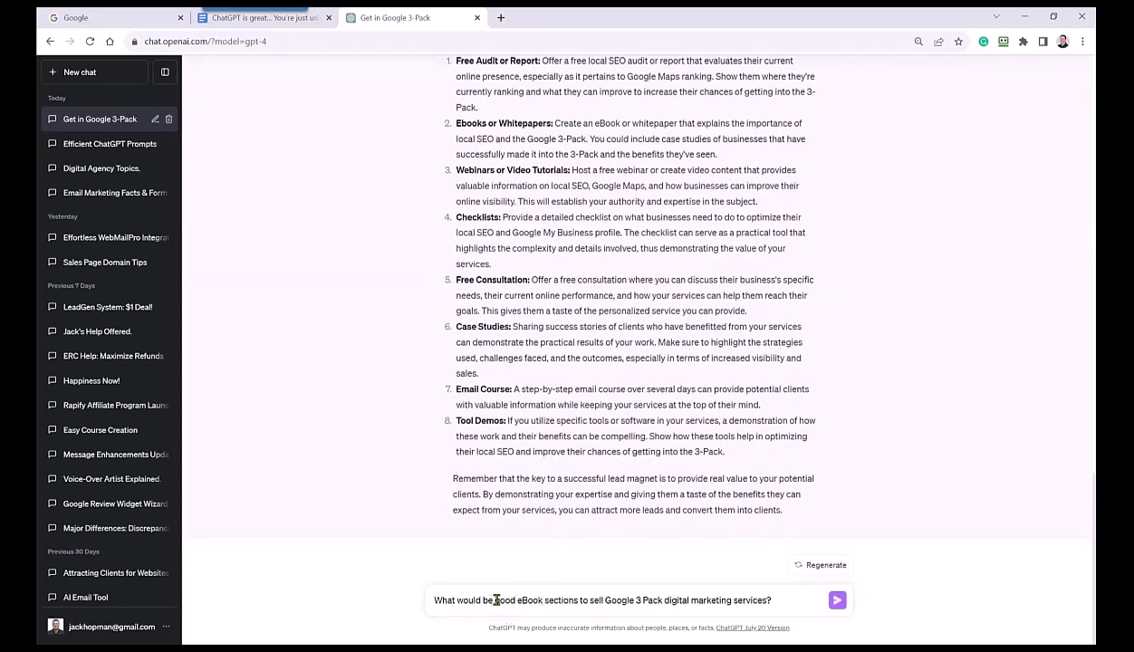
left_click(579, 601)
type("for an eBook")
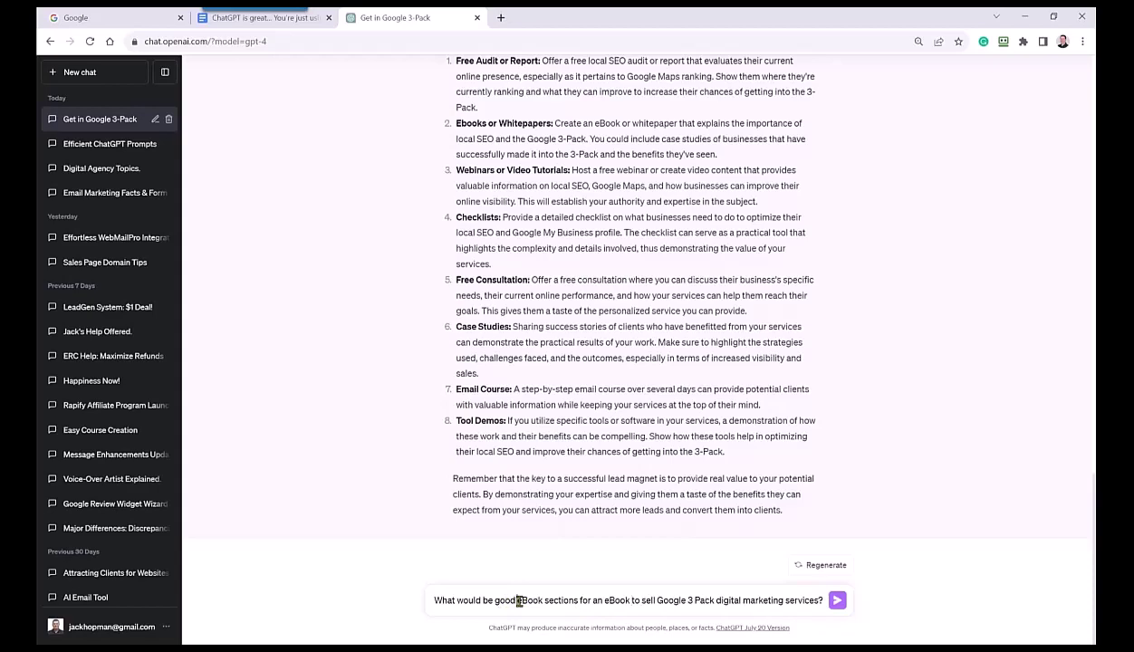
key("Delete")
key("Delete")
key("Delete")
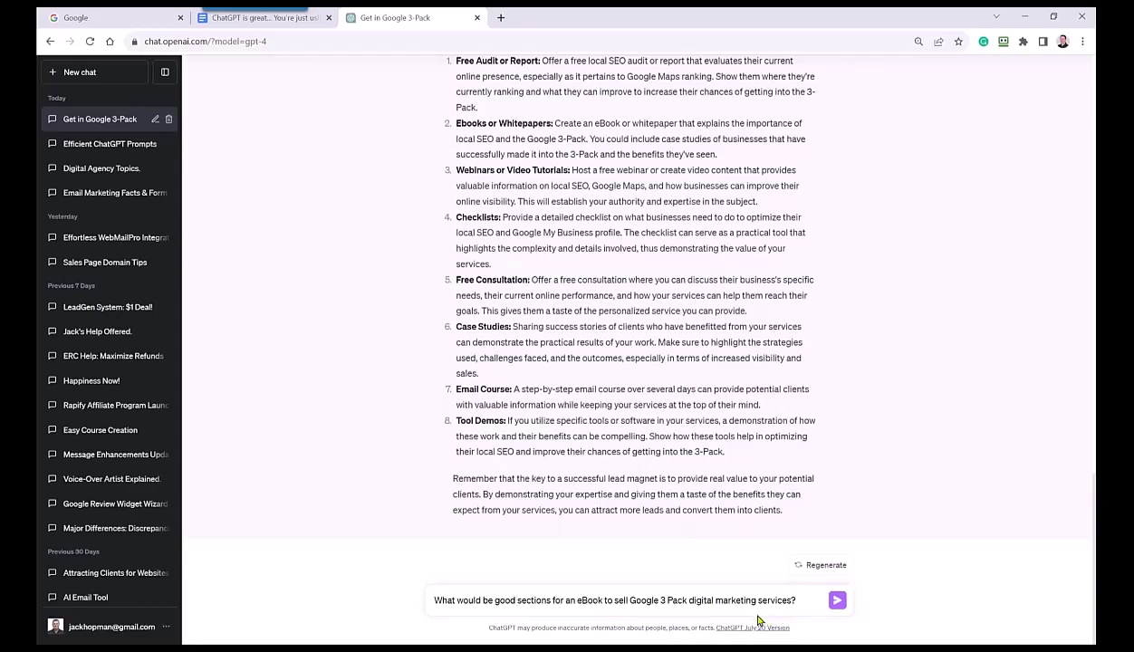
left_click_drag(521, 600, 544, 600)
Step: Submit the eBook question and review the ten-section outline, from introduction to call to action
left_click(825, 596)
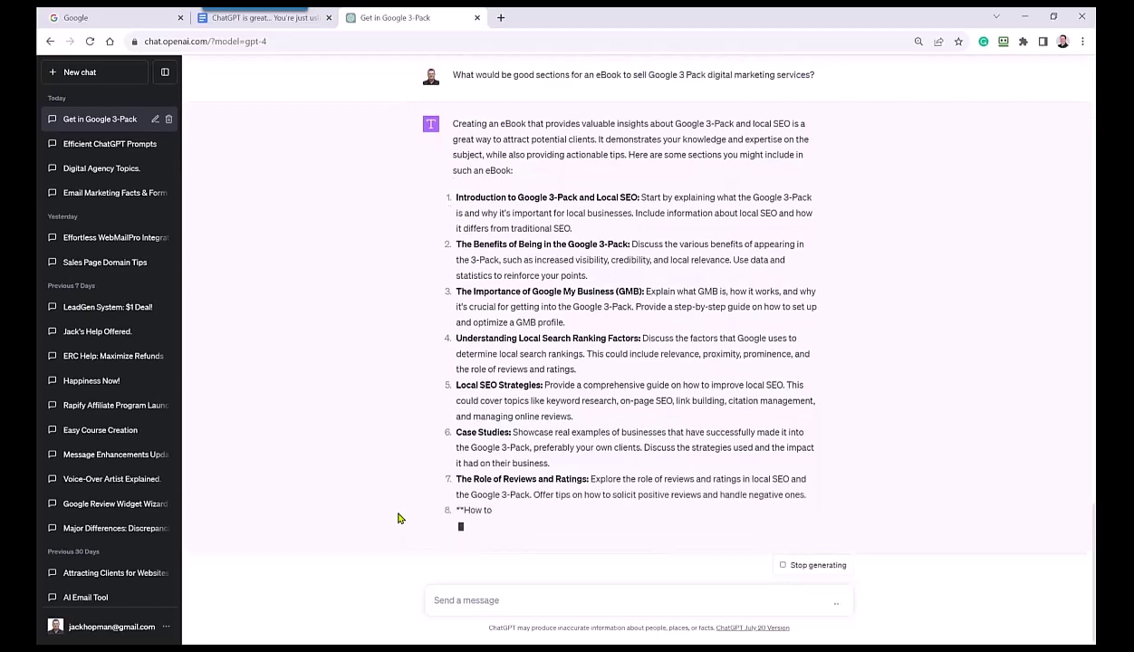
scroll(755, 414, "up", 4)
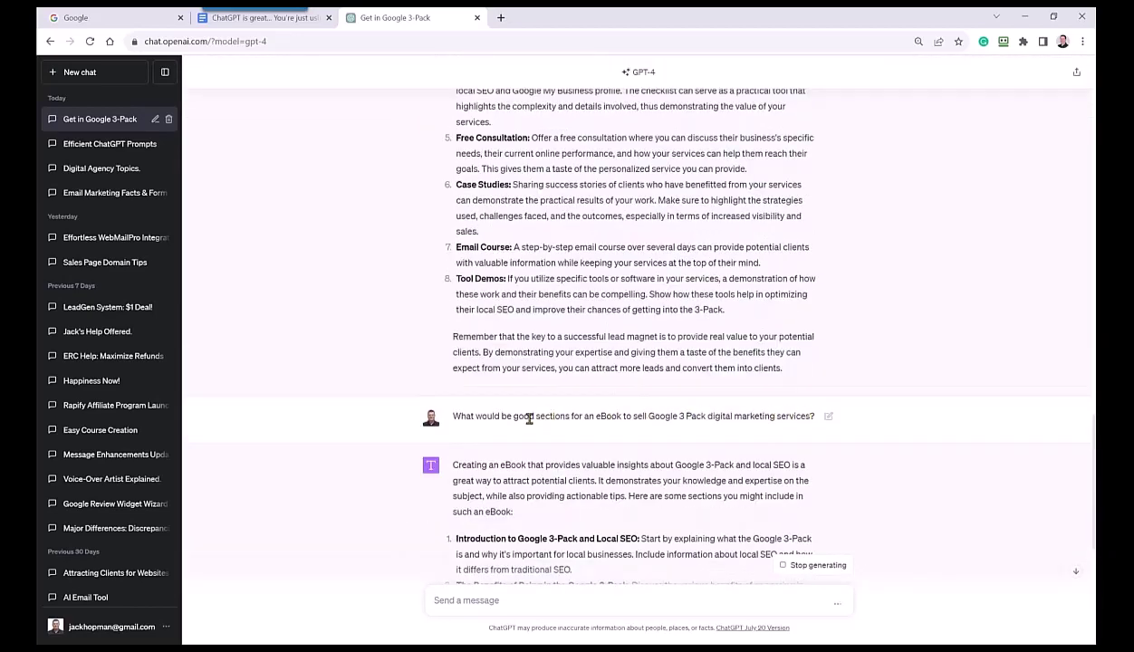
scroll(570, 444, "down", 3)
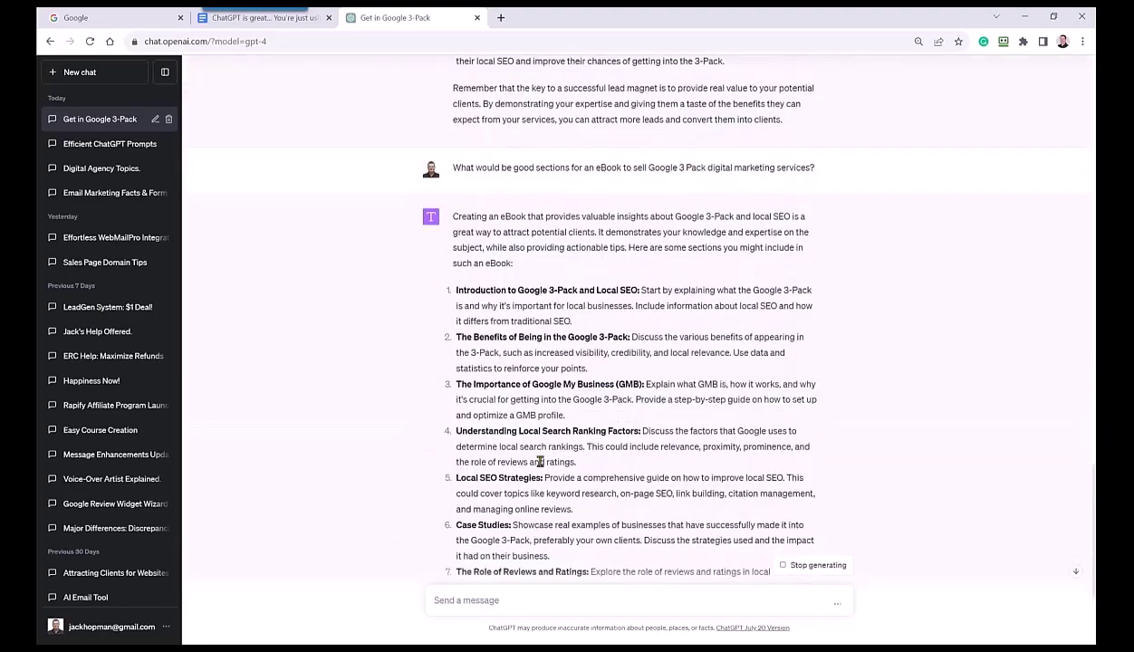
scroll(539, 462, "down", 3)
scroll(503, 276, "up", 3)
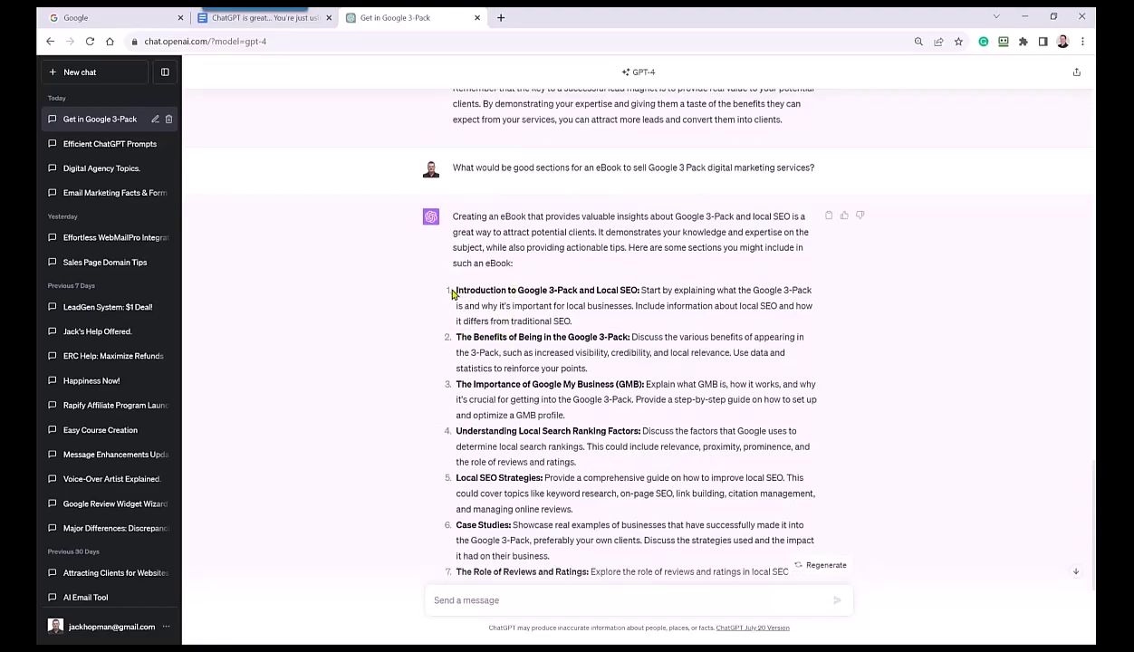
scroll(489, 371, "down", 3)
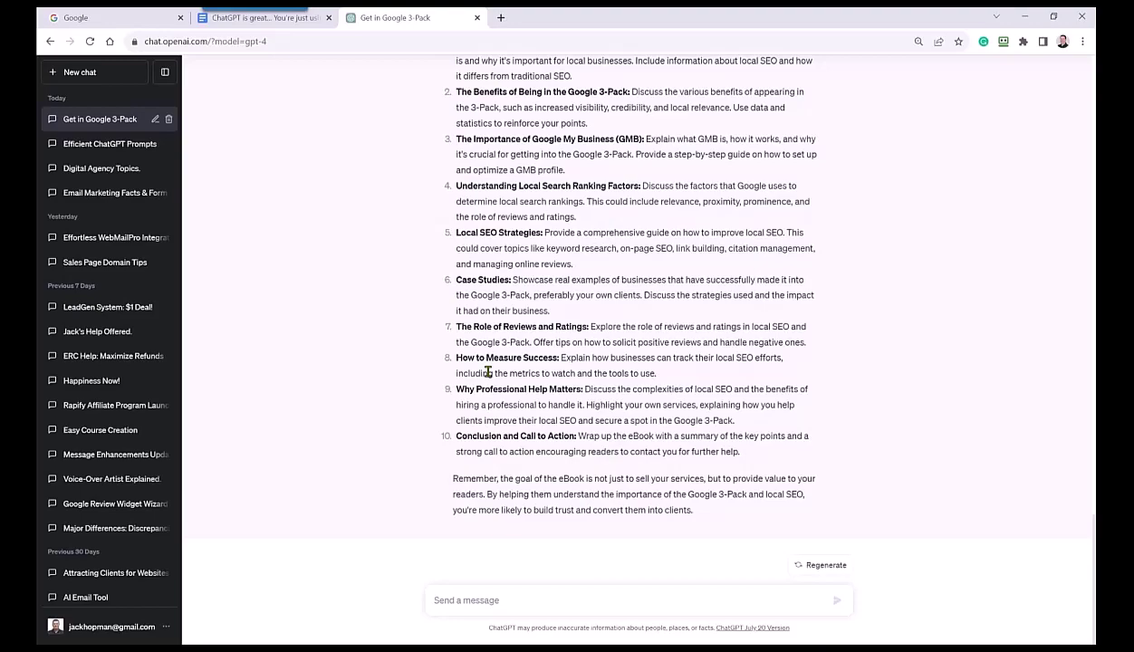
scroll(489, 372, "up", 3)
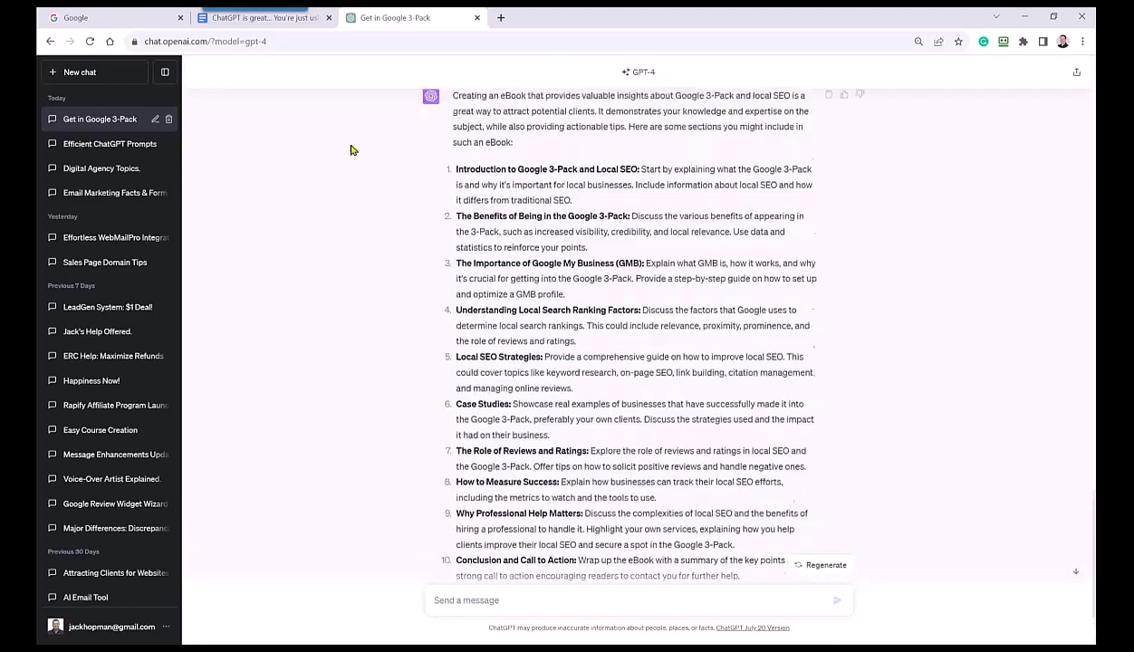
Step: Copy the 'Create the "...... Section"' template line from the notes Doc into ChatGPT's message box
left_click(291, 20)
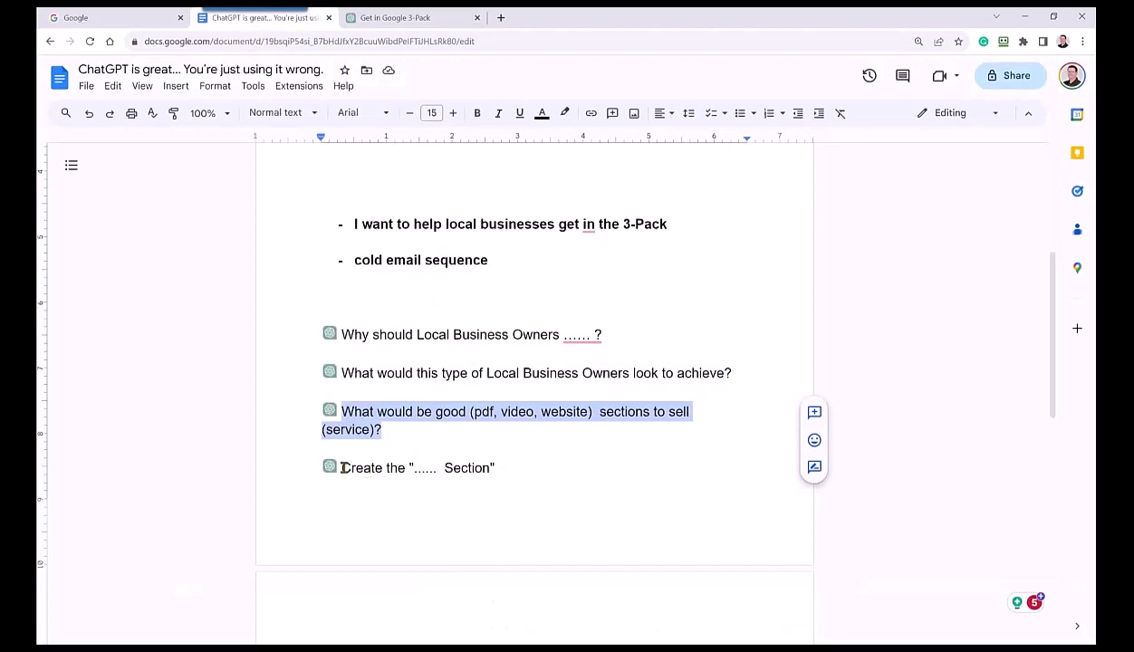
left_click_drag(343, 467, 494, 469)
key("ctrl+c")
key("ctrl+Tab")
key("ctrl+v")
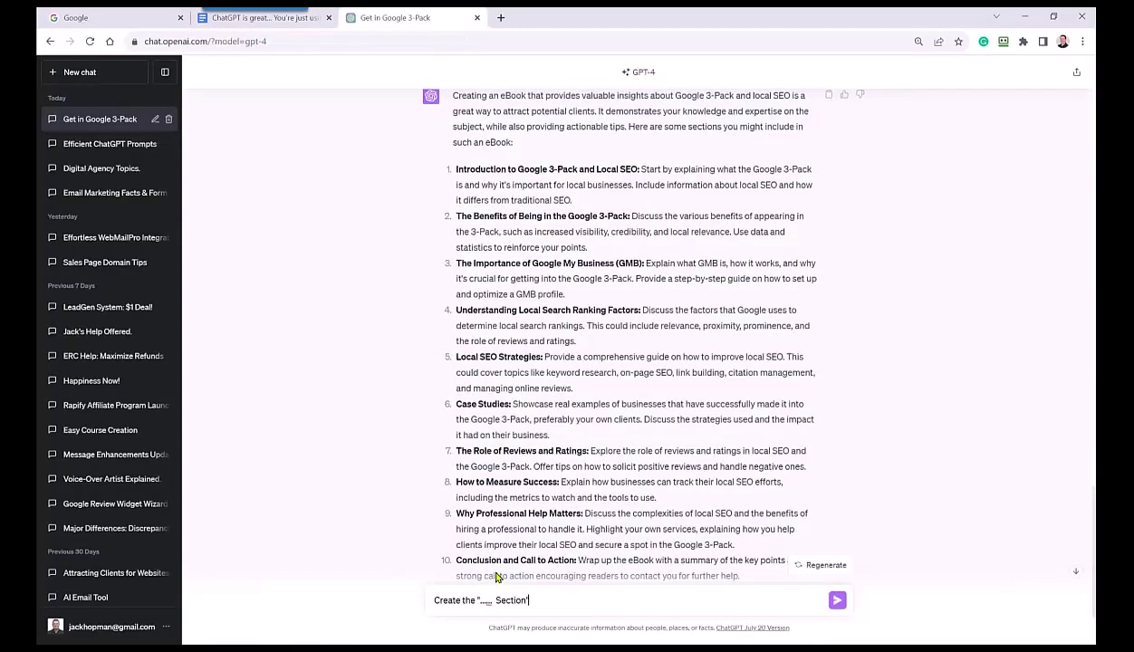
scroll(518, 378, "up", 3)
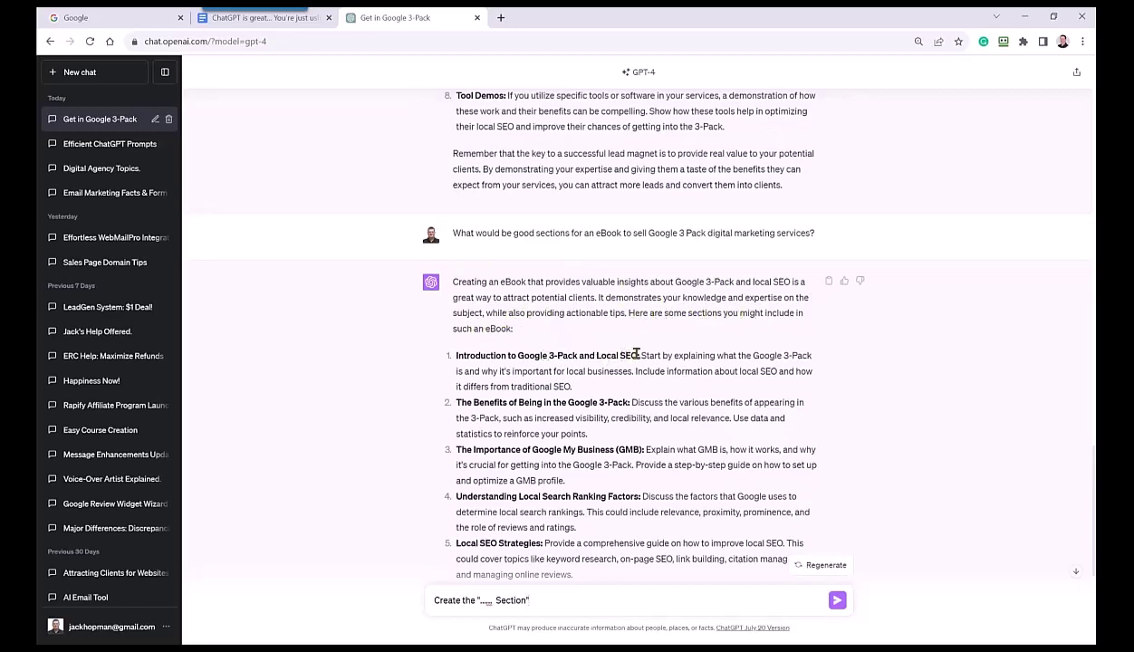
Step: Edit the draft into 'Create Chapter 1 "Introduction to Google 3-Pack and Local SEO"'
left_click_drag(638, 355, 457, 355)
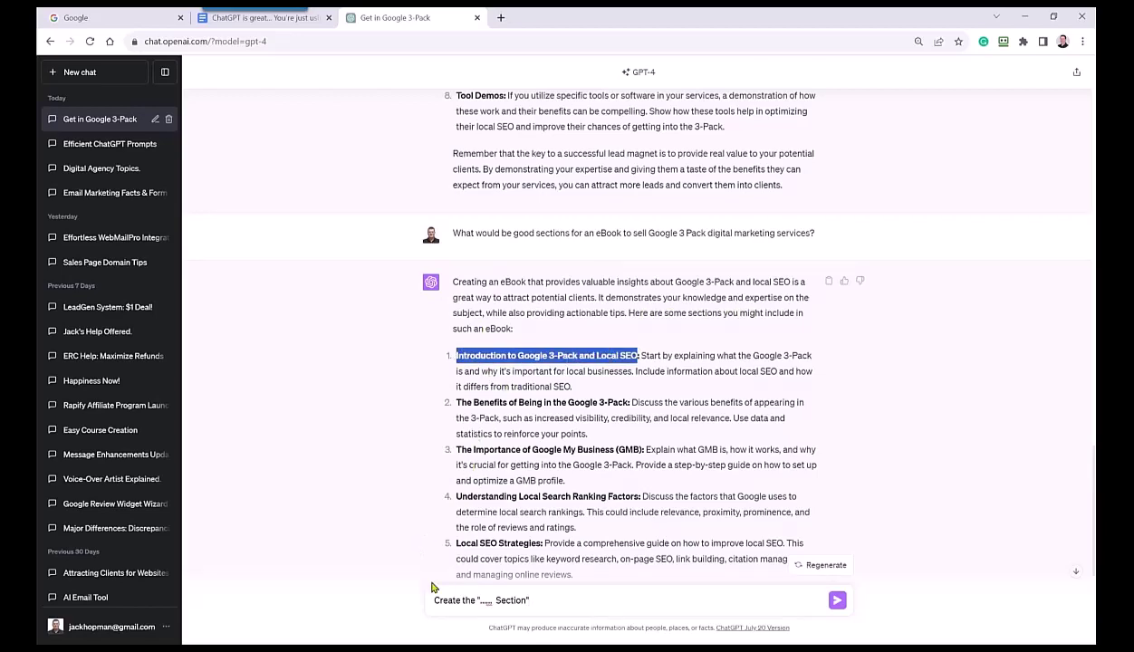
double_click(477, 601)
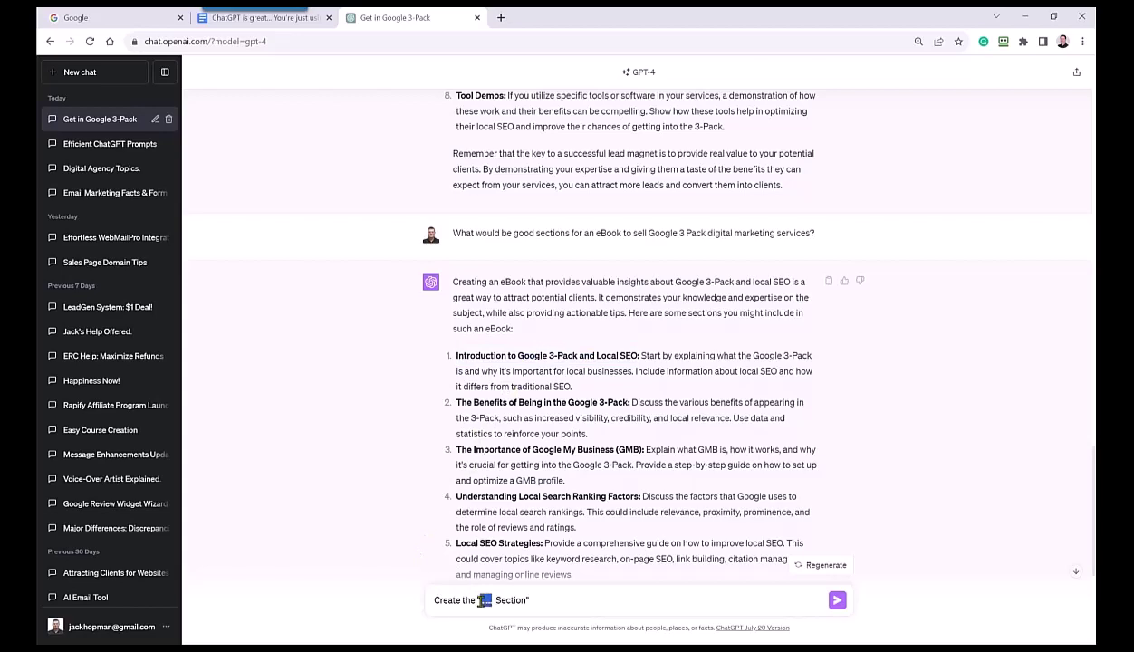
key("ctrl+v")
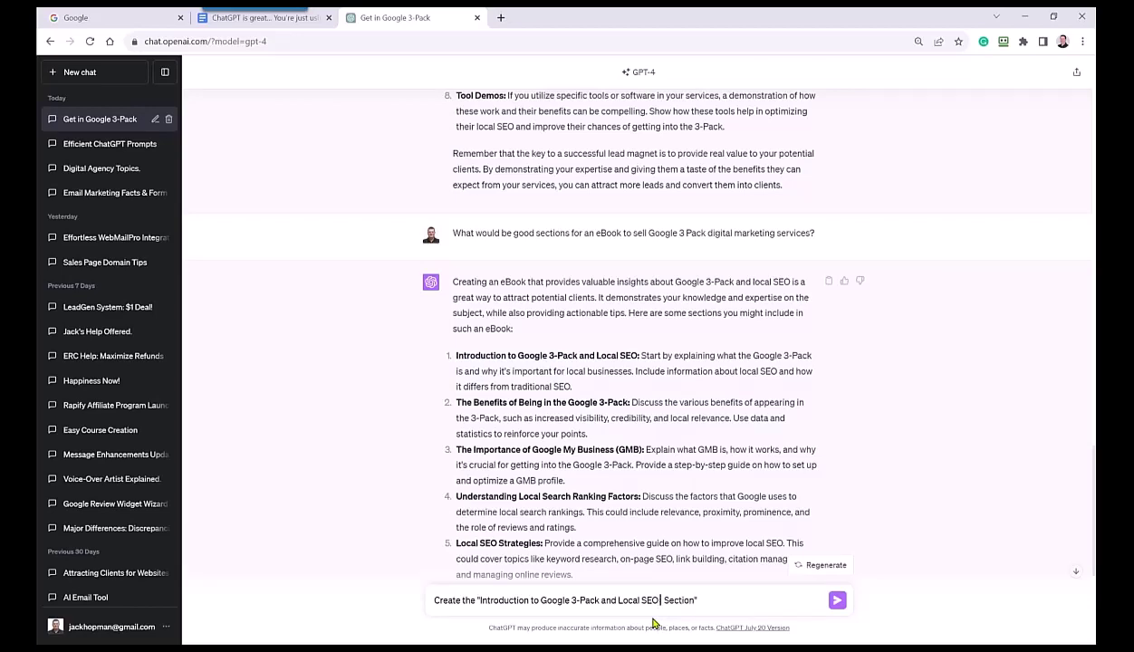
type("Chapter")
key("Delete")
key("Delete")
key("Delete")
left_click_drag(455, 355, 638, 356)
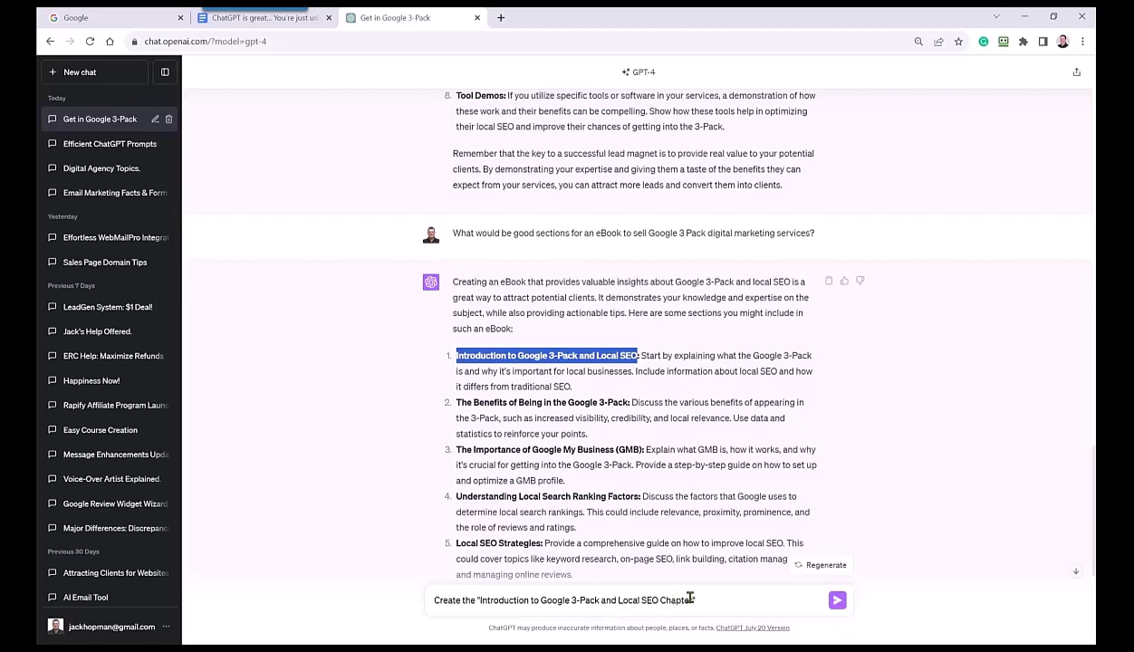
left_click(479, 601)
type("\"")
double_click(464, 600)
type("Chapter 1")
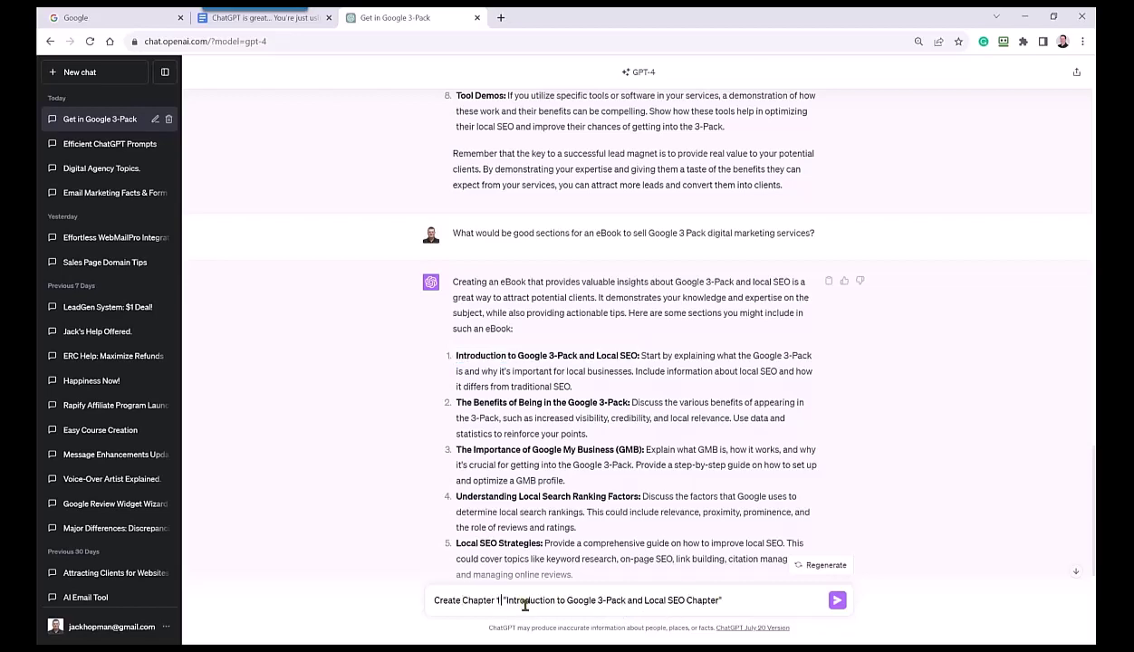
double_click(687, 600)
key("BackSpace")
Step: Send the Chapter 1 request and scroll through the chapter down to its 'In Conclusion' section
key("Return")
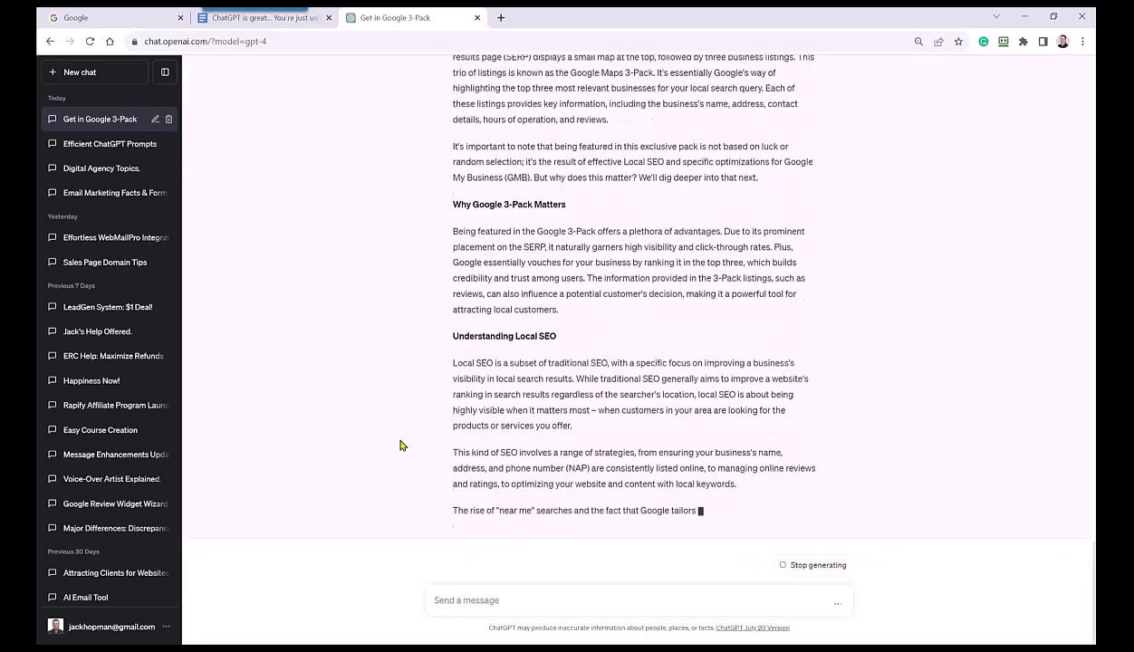
scroll(516, 385, "up", 4)
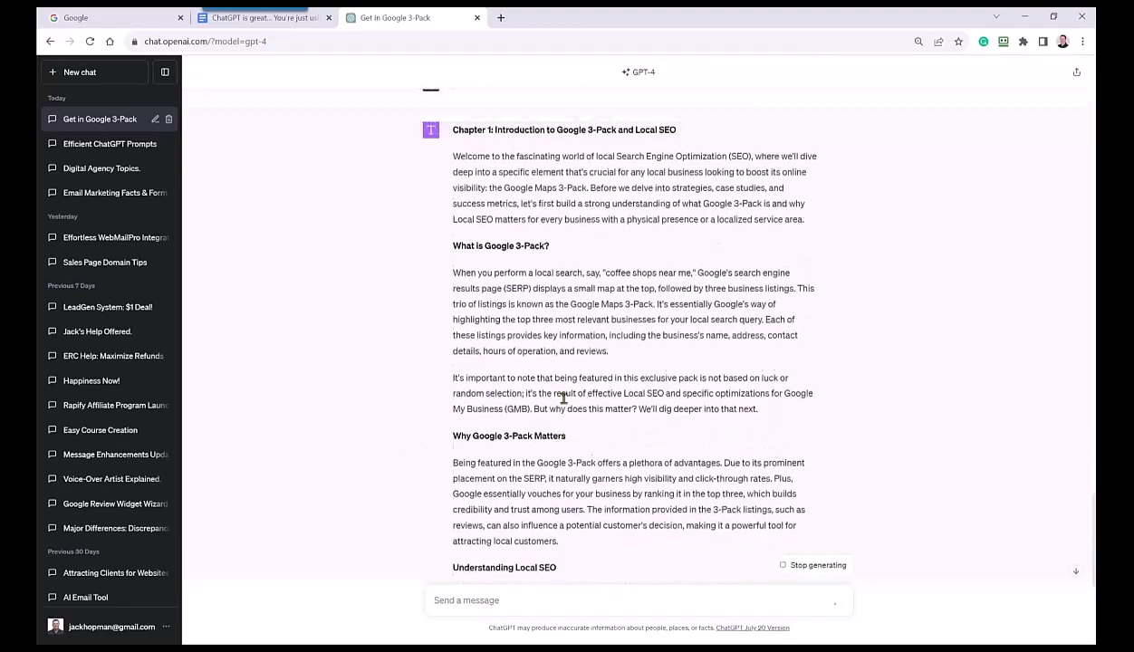
scroll(478, 362, "up", 2)
scroll(557, 380, "down", 3)
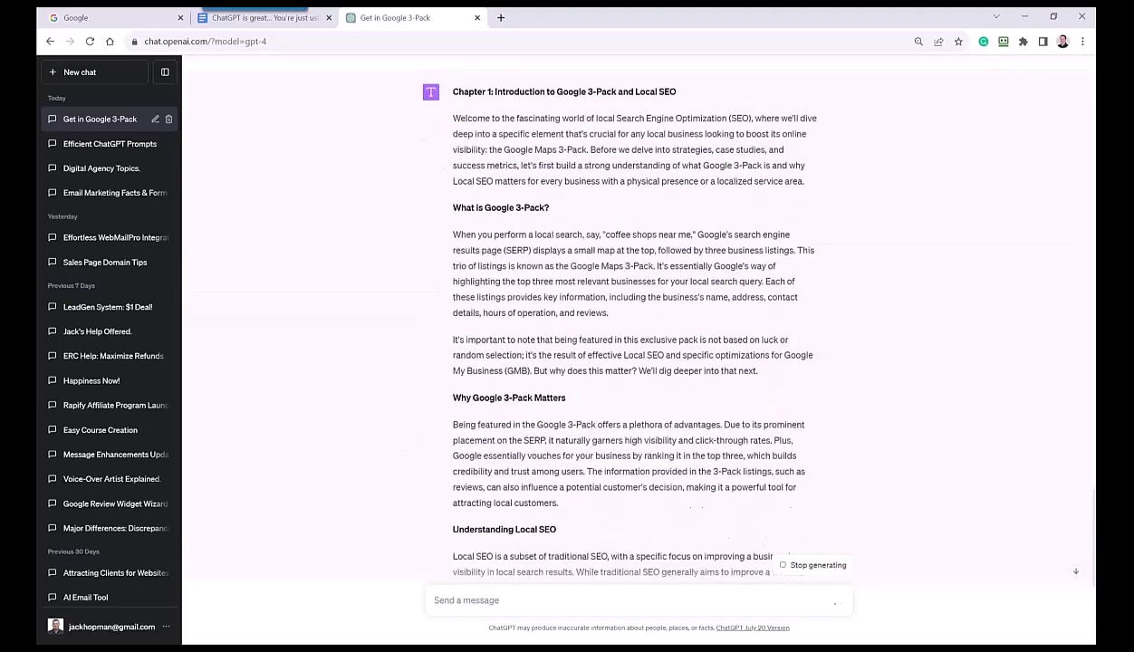
scroll(544, 453, "down", 3)
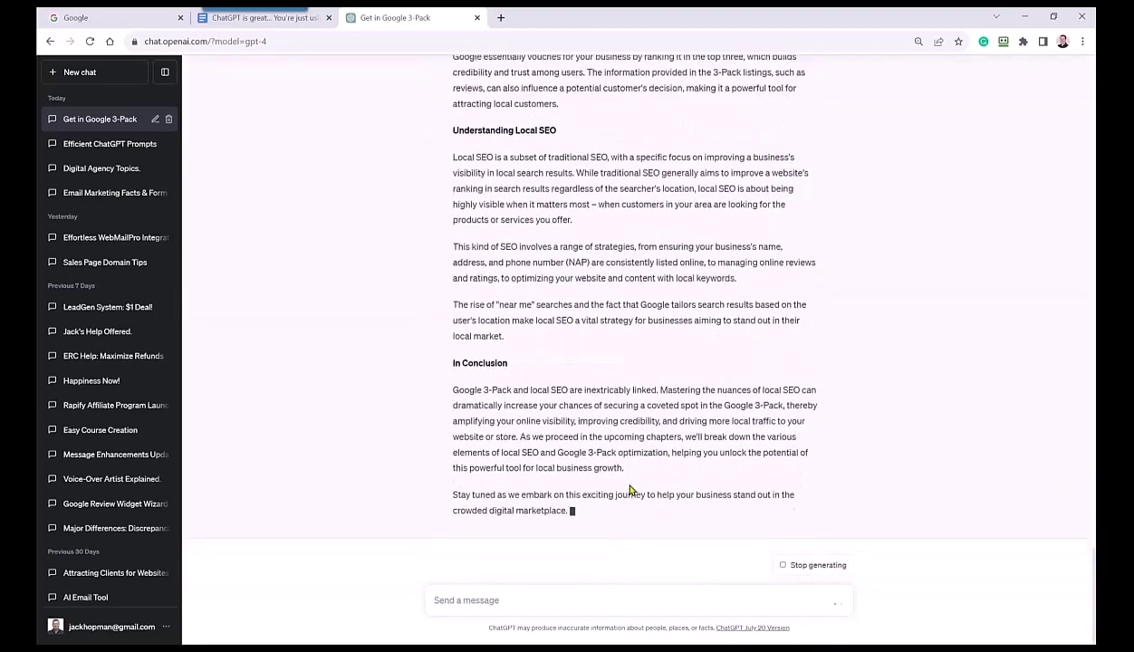
scroll(582, 468, "up", 2)
scroll(553, 399, "up", 3)
scroll(508, 317, "up", 2)
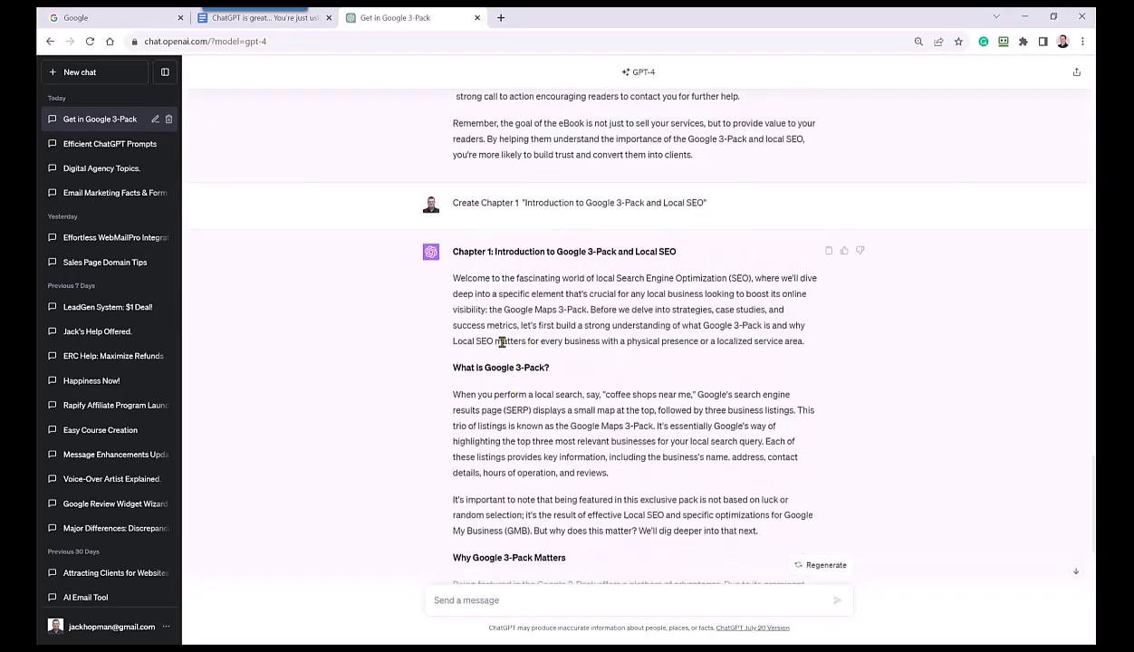
scroll(503, 335, "up", 3)
scroll(509, 276, "up", 2)
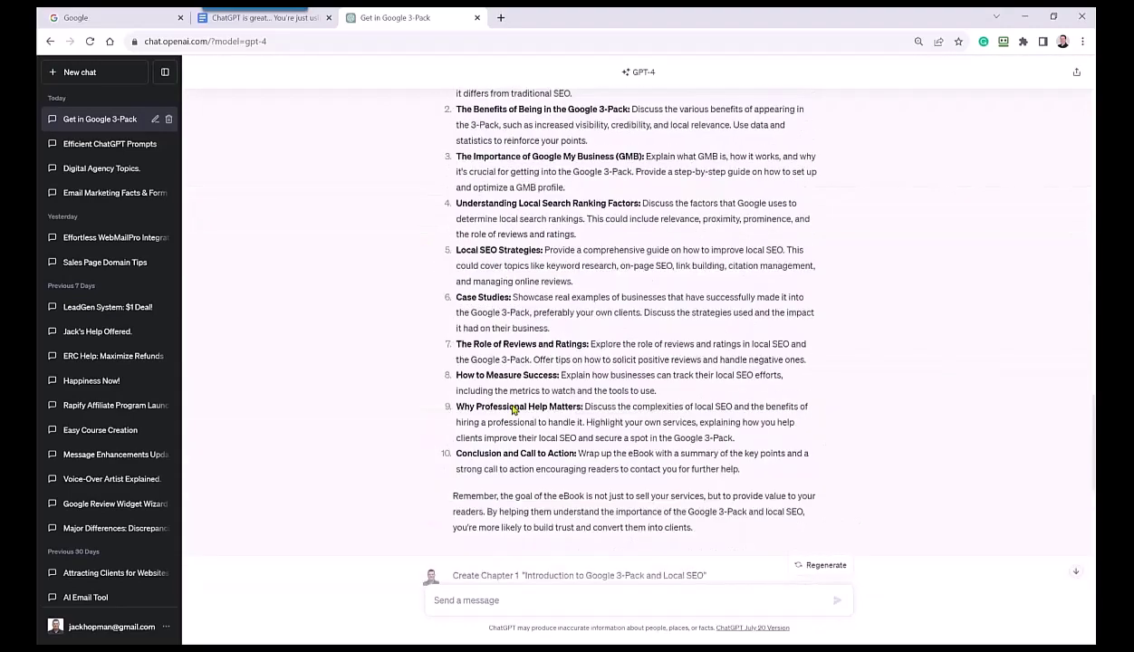
scroll(513, 410, "down", 2)
scroll(513, 409, "down", 5)
scroll(513, 409, "down", 3)
scroll(513, 409, "down", 2)
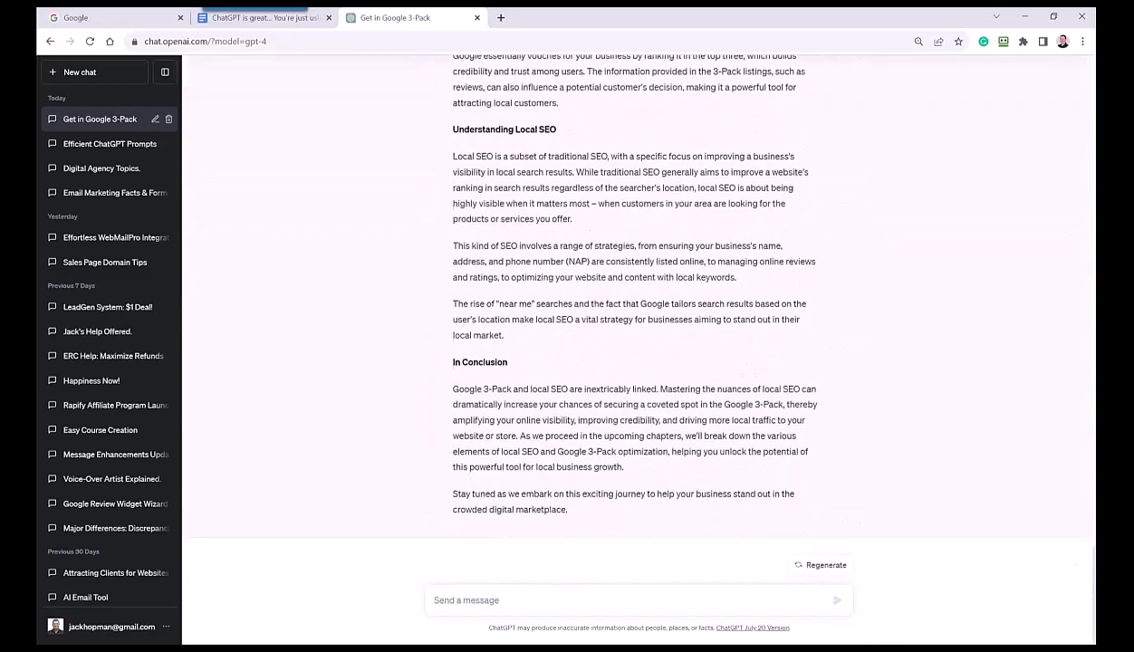
scroll(558, 528, "up", 3)
scroll(507, 426, "up", 4)
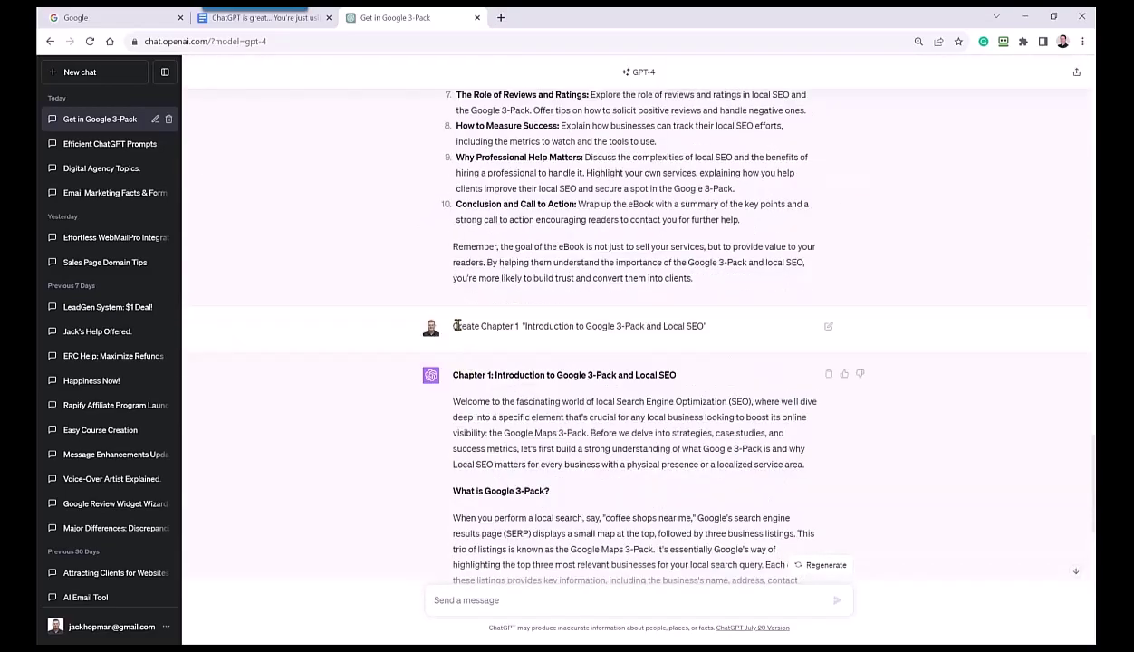
Step: Send 'Create Chapter 2 "The Benefits of Being in the Google 3-Pack"' built from the outline
left_click_drag(454, 325, 524, 326)
key("ctrl+c")
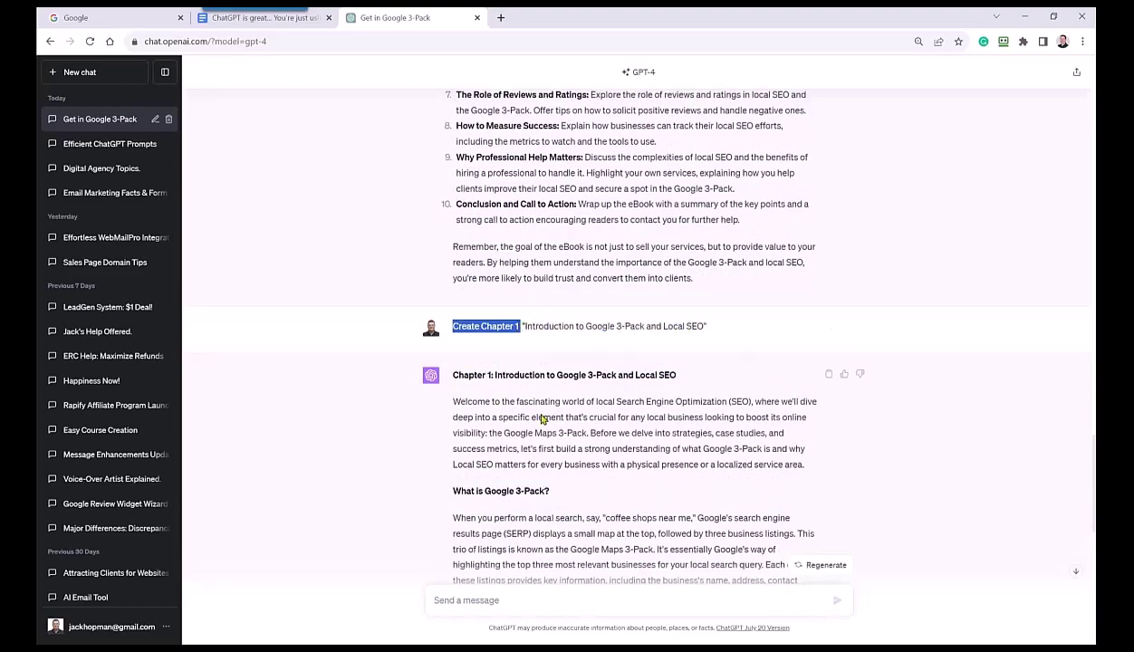
left_click(488, 600)
key("ctrl+v")
scroll(592, 363, "up", 5)
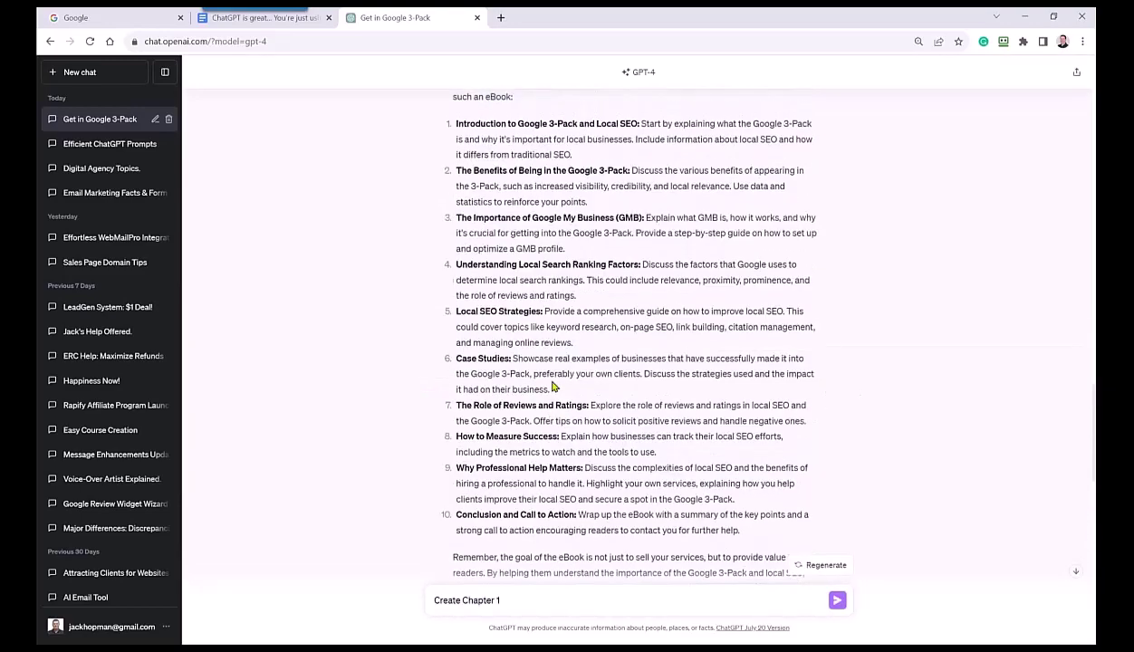
scroll(592, 332, "up", 5)
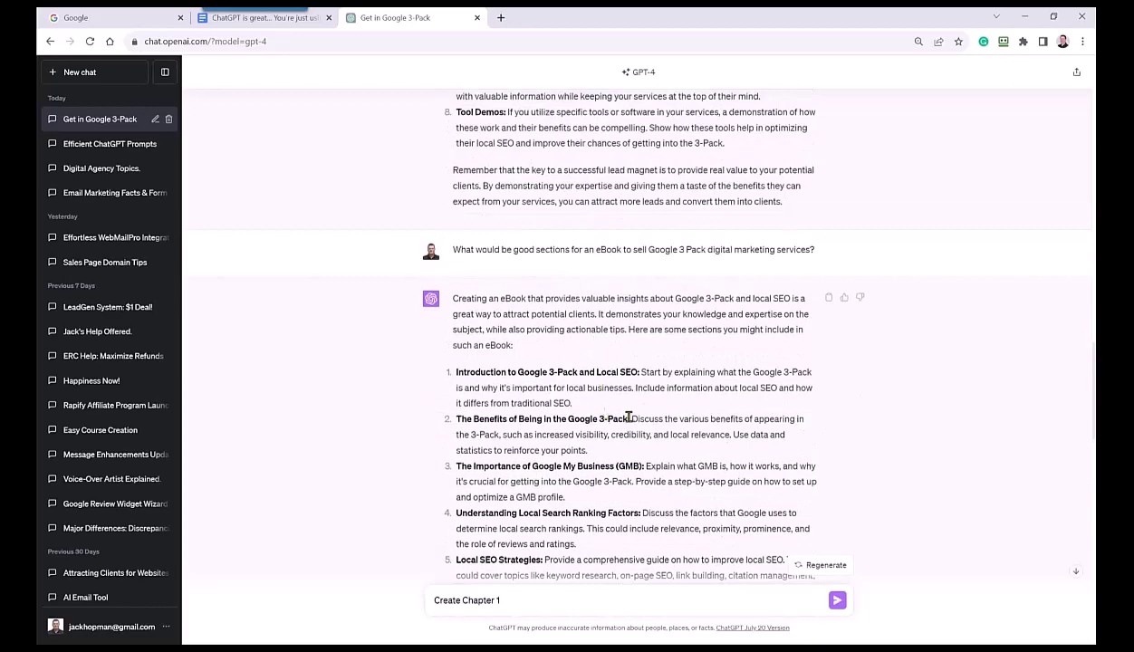
left_click_drag(629, 417, 532, 419)
left_click(516, 600)
type("The Benefits of Being in the Google 3-Pack")
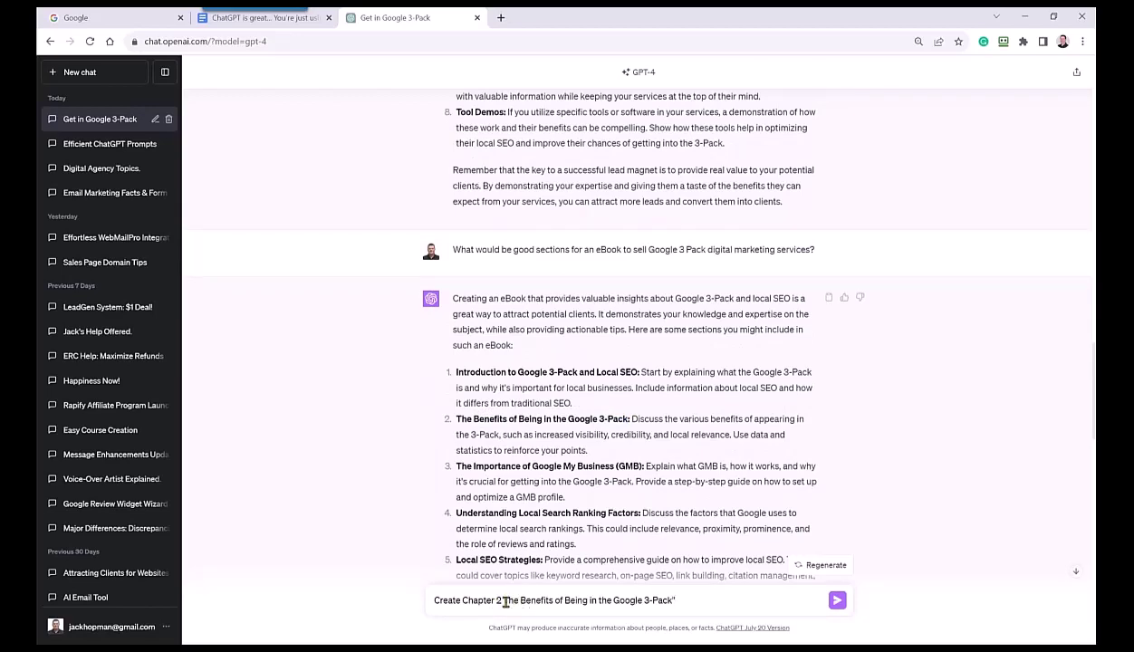
type("\"")
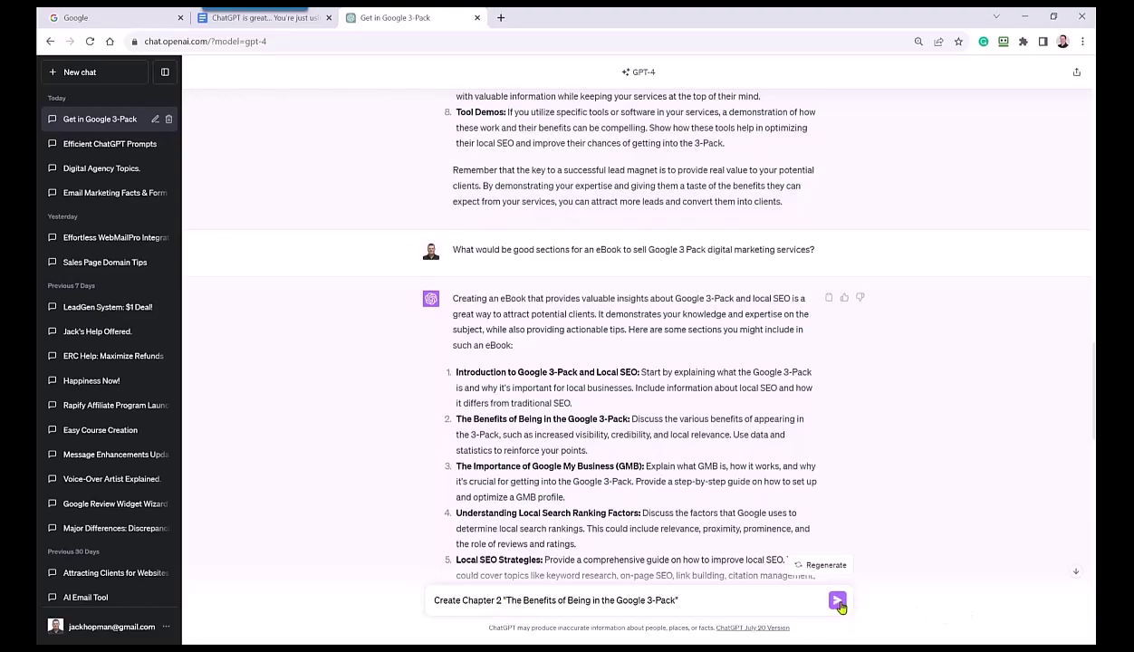
key("Return")
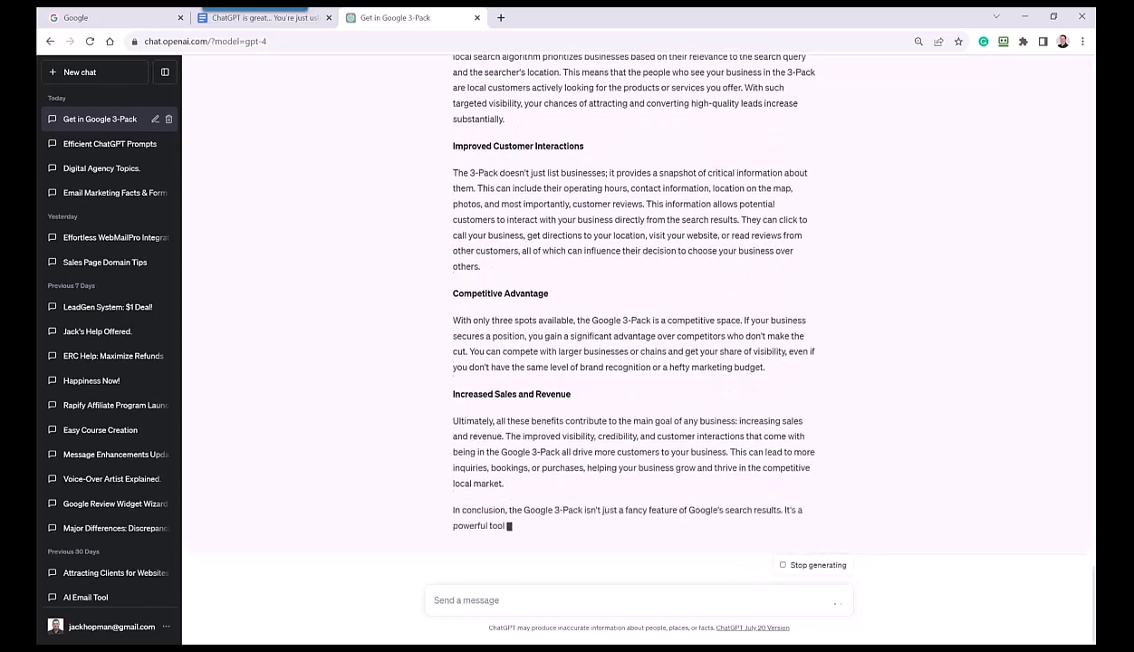
Step: Glance at the prompt list in the Google Doc, then return to the ChatGPT reply
left_click(304, 26)
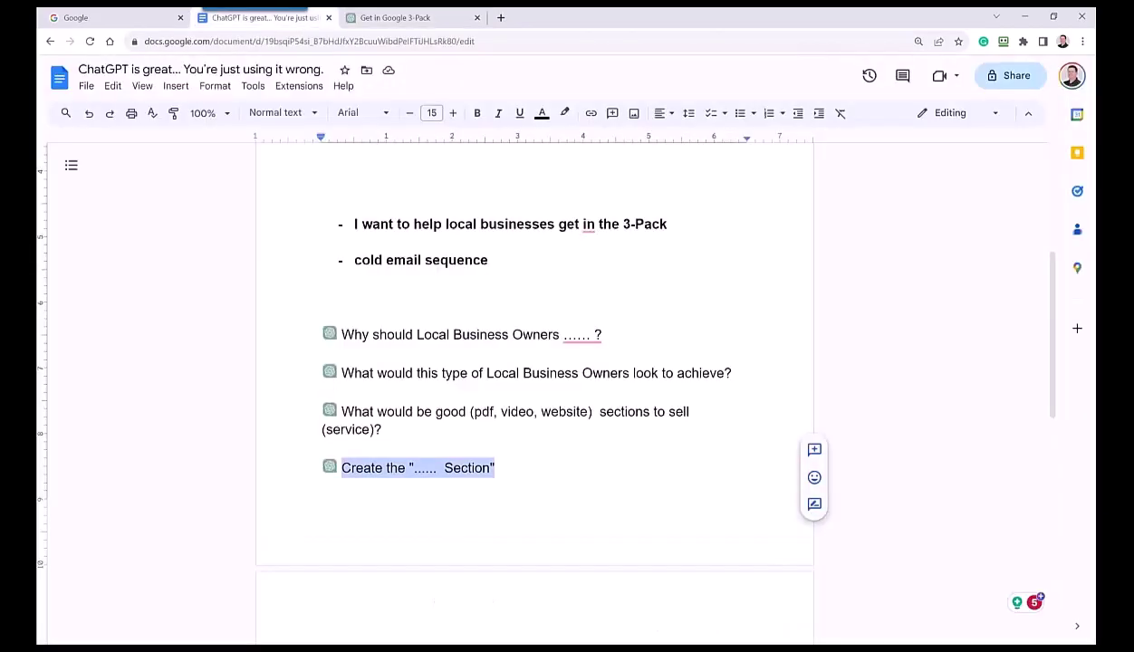
left_click(395, 17)
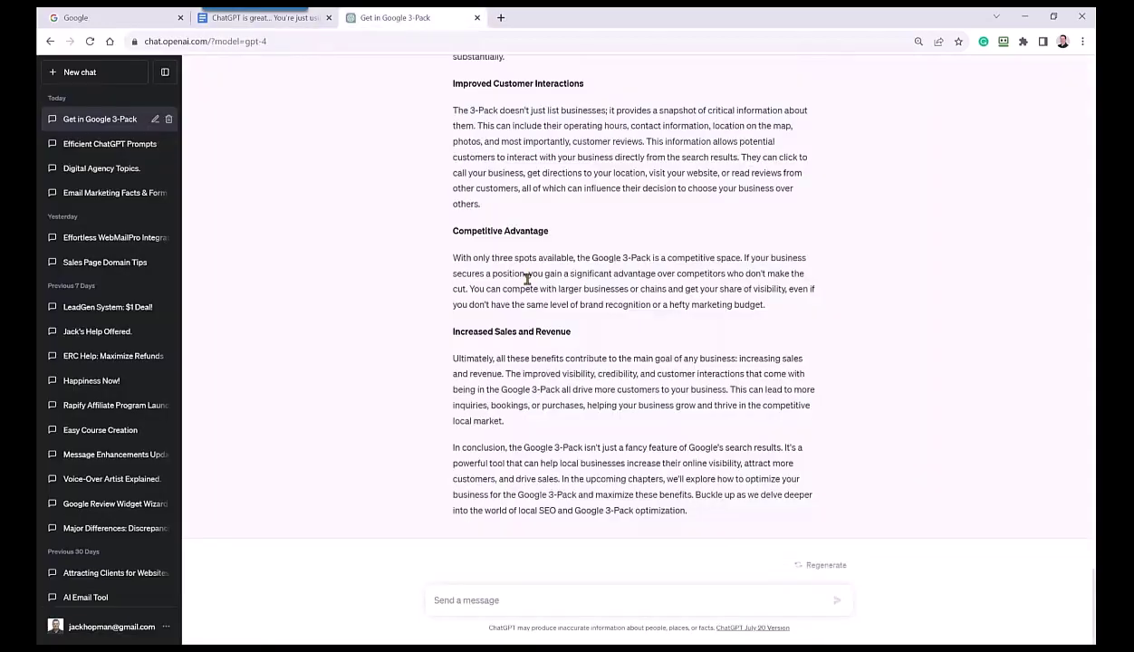
scroll(625, 345, "up", 3)
scroll(625, 344, "up", 1)
Step: Request 'Create Chapter 2: The Importance of Google My Business (GMB)' using the outline heading
scroll(512, 412, "up", 4)
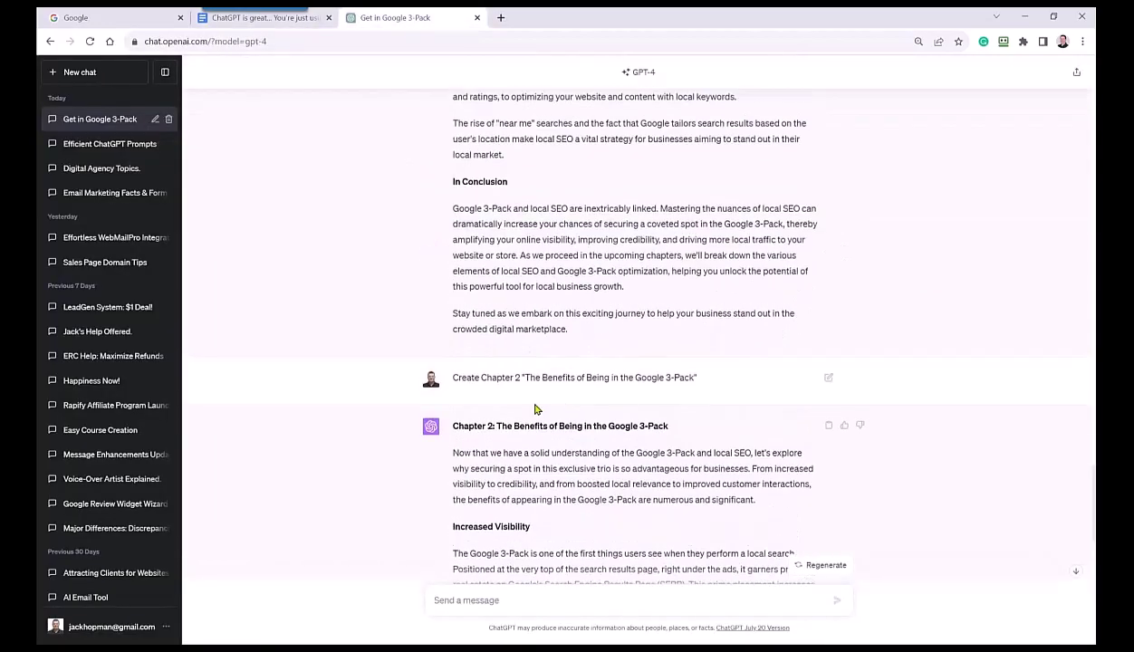
type("Create Chapter 2")
scroll(573, 445, "up", 2)
scroll(573, 445, "up", 5)
scroll(572, 445, "up", 5)
scroll(573, 445, "up", 4)
scroll(544, 272, "up", 3)
left_click_drag(456, 223, 644, 223)
key("ctrl+c")
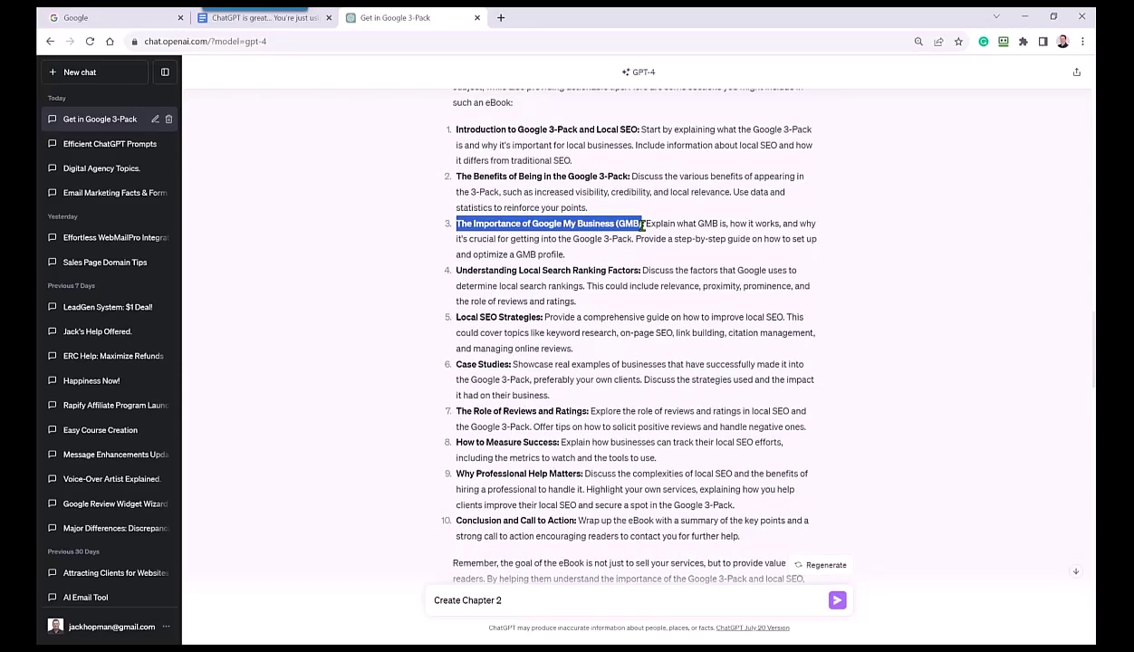
left_click(535, 603)
key("ctrl+v")
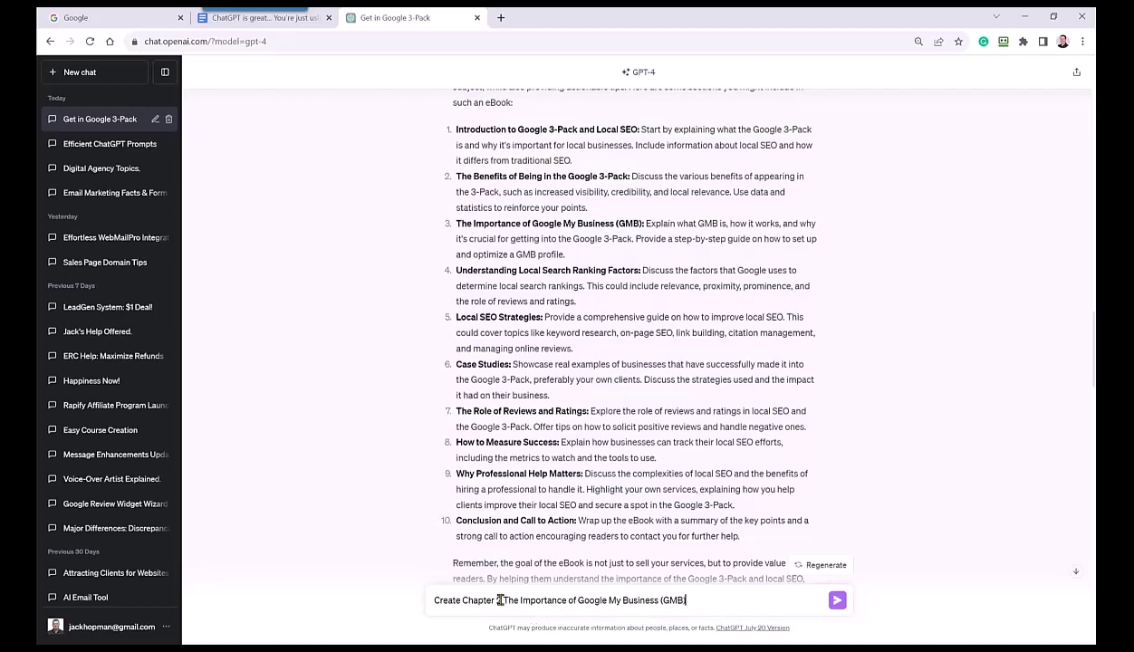
left_click(508, 601)
type(":")
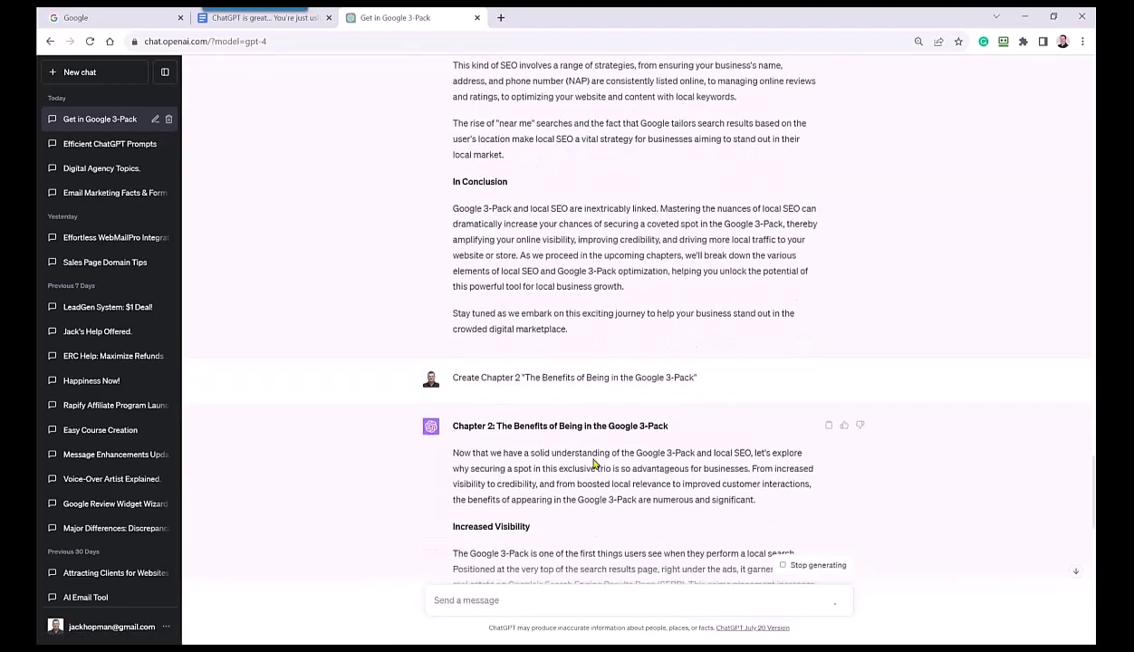
mouse_move(625, 334)
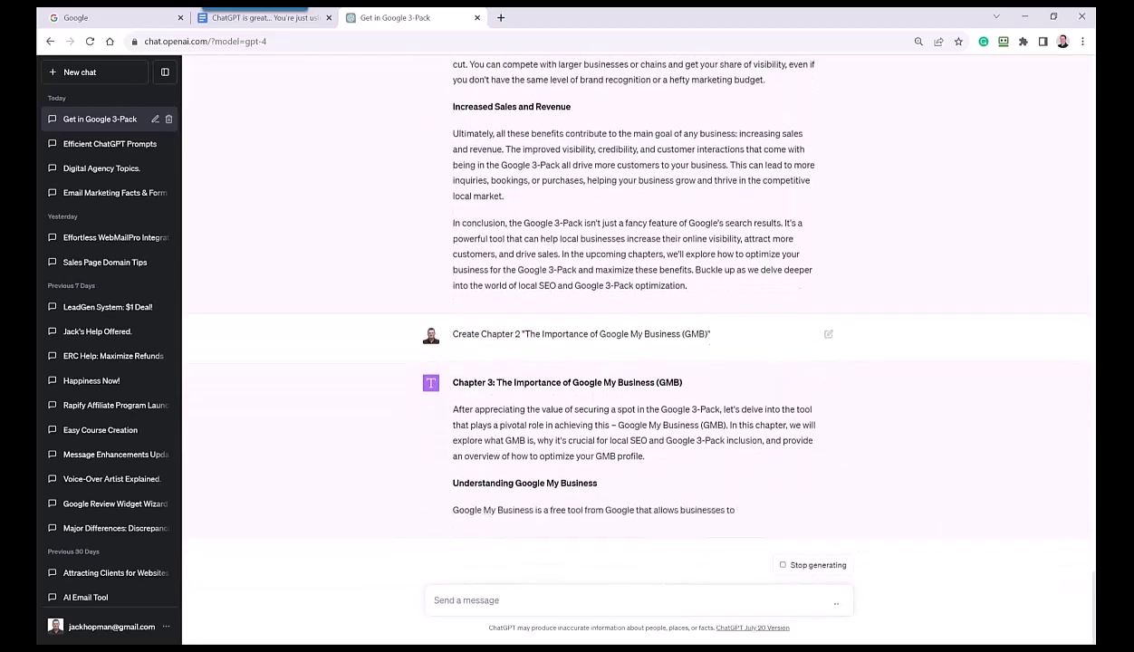
Step: Change the GMB request to 'Create Chapter 3', resubmit it, and regenerate after the error
left_click(825, 320)
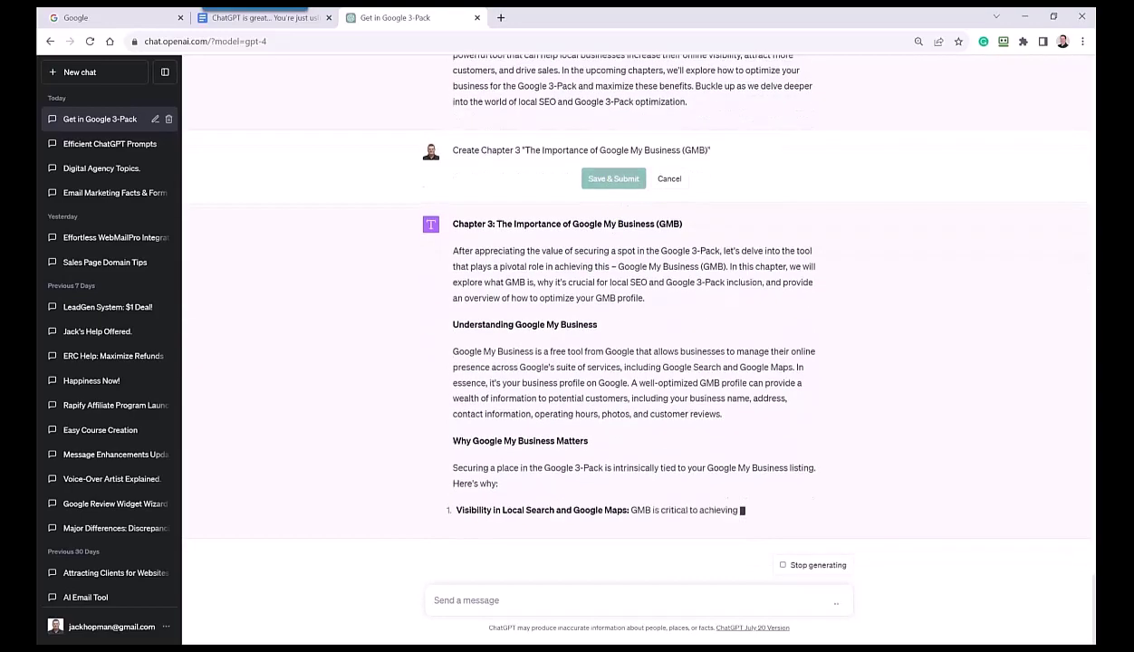
left_click(670, 178)
left_click(814, 564)
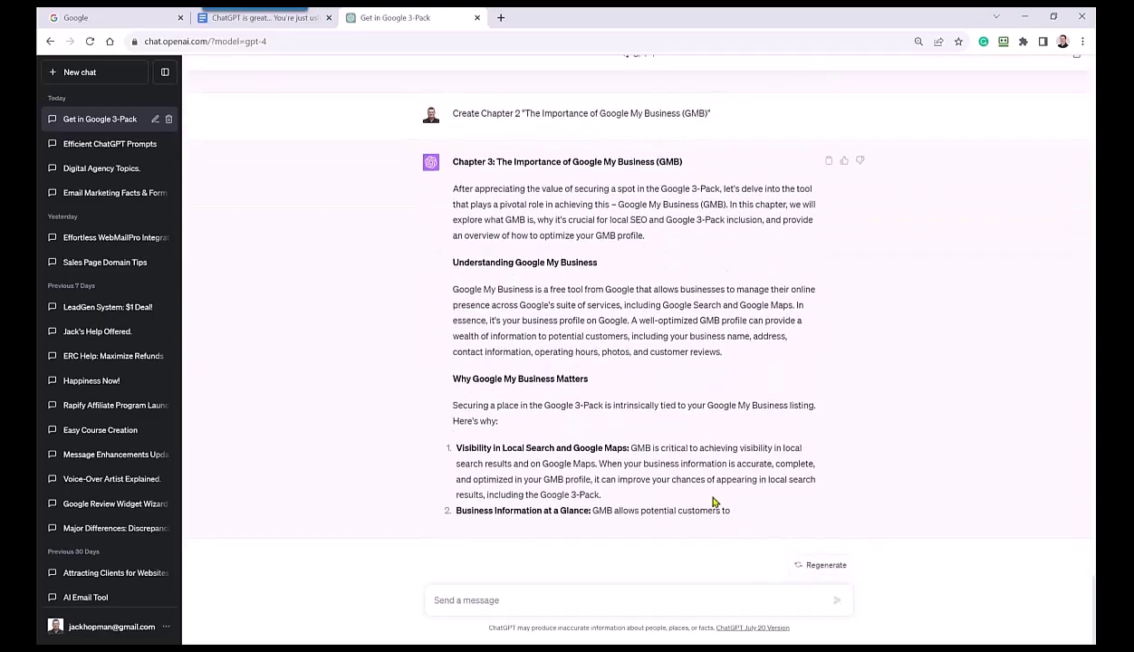
scroll(713, 502, "up", 3)
left_click(810, 418)
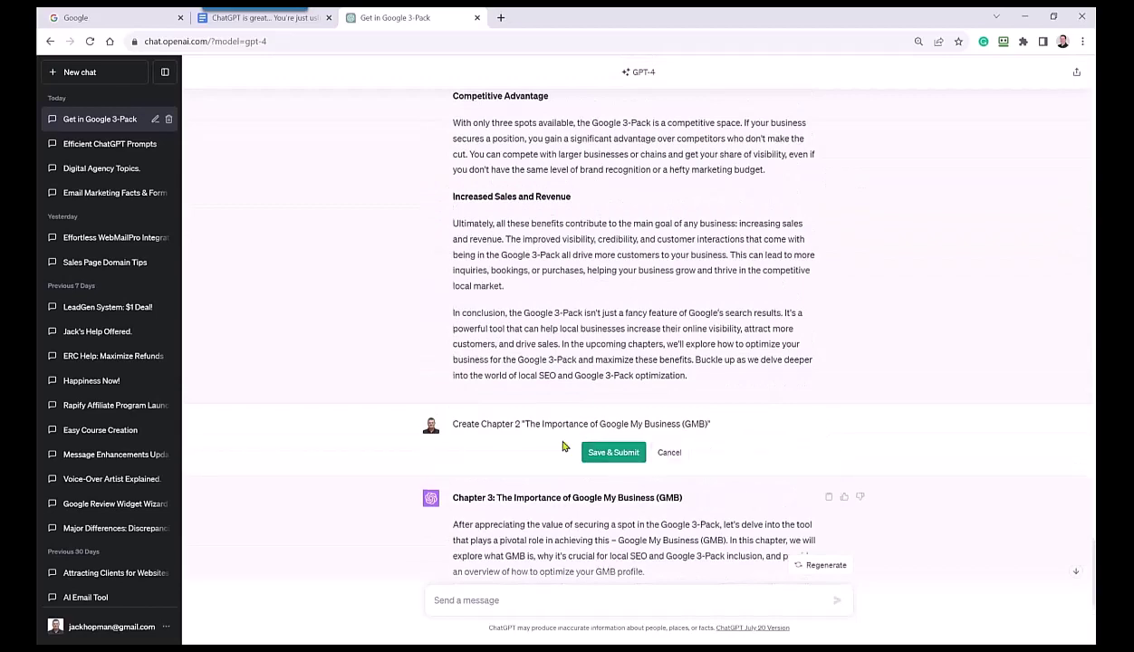
type("3")
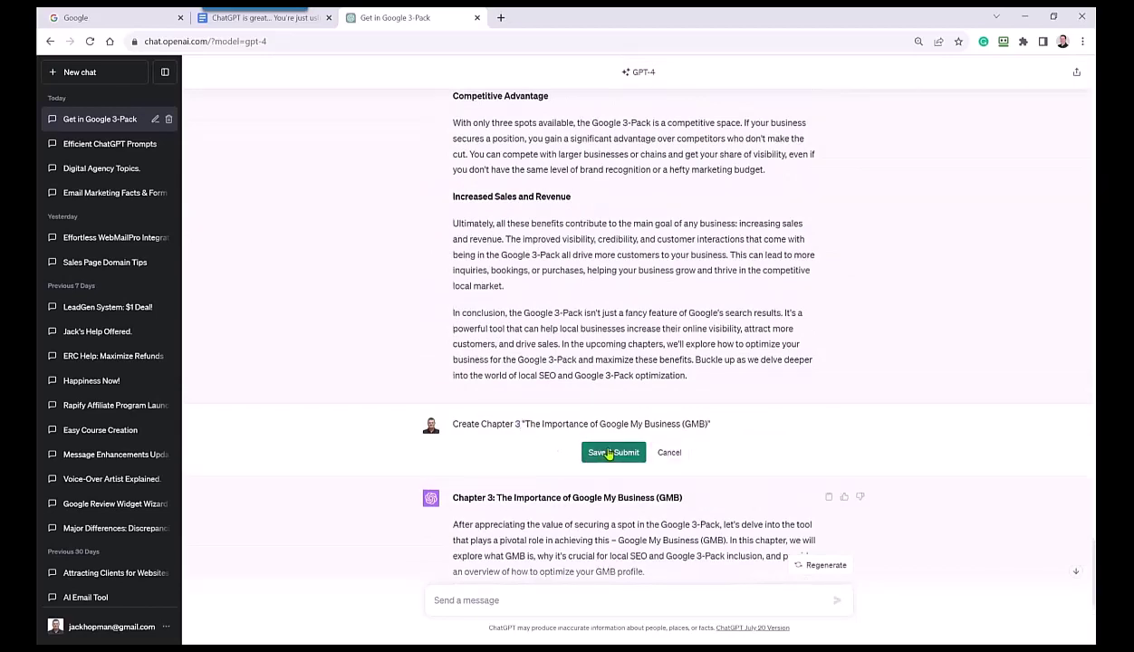
left_click(613, 452)
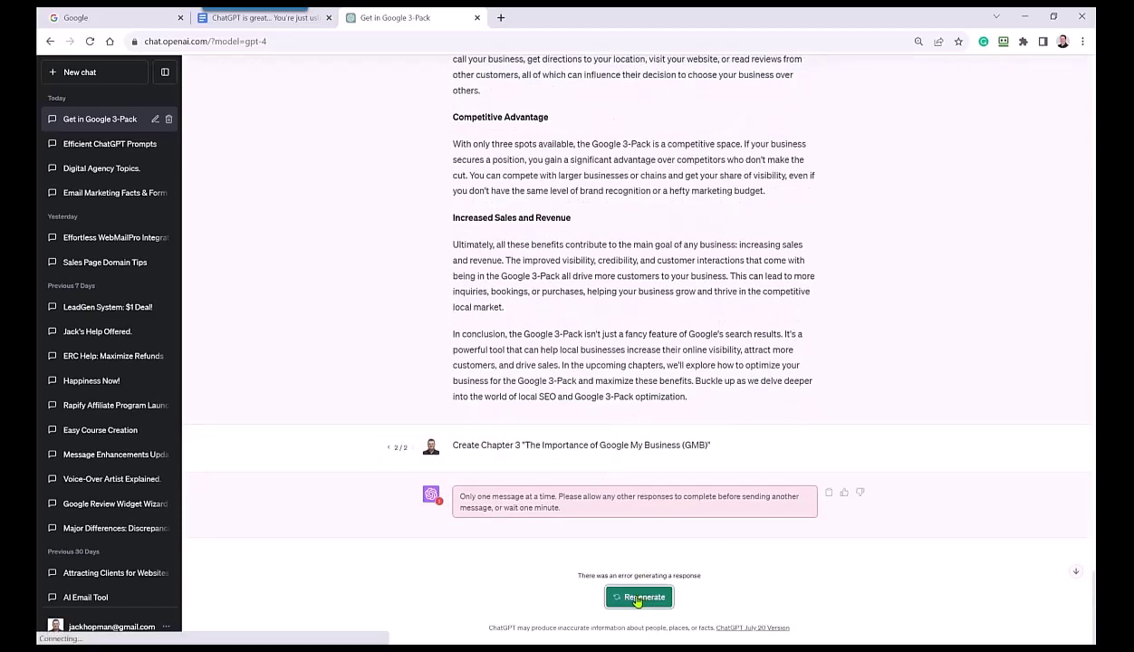
left_click(625, 595)
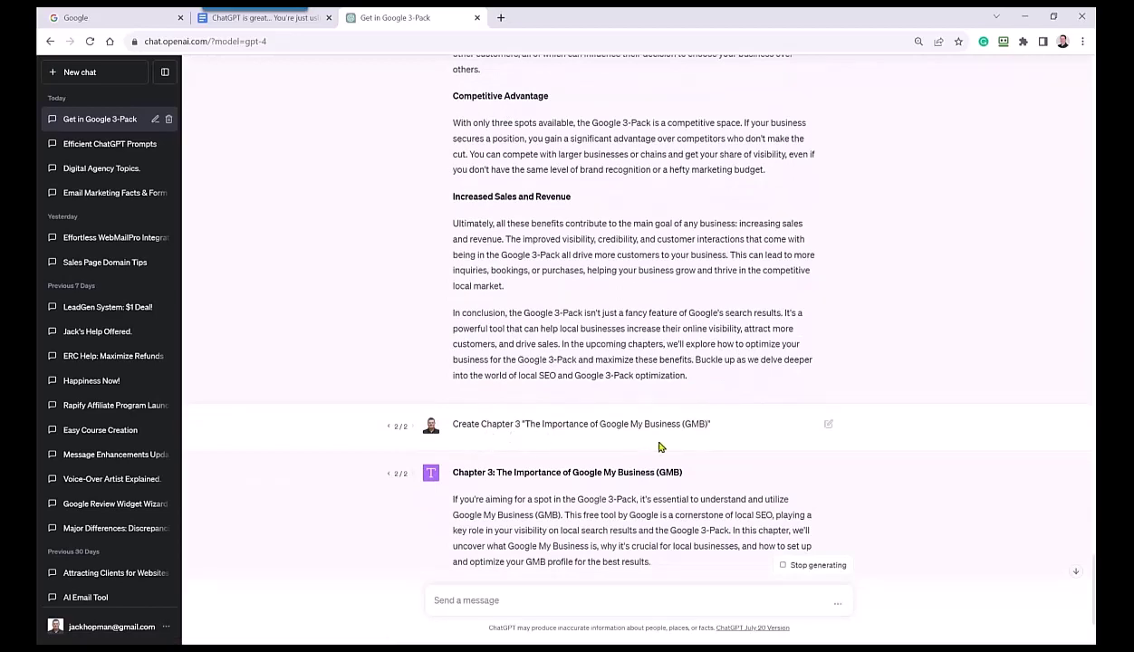
Step: Scroll up to the outline and paste item 4's text into the message box
scroll(659, 446, "up", 2)
scroll(659, 444, "up", 2)
scroll(658, 440, "up", 2)
scroll(655, 435, "up", 3)
scroll(655, 435, "up", 3)
scroll(561, 354, "up", 3)
scroll(552, 334, "up", 5)
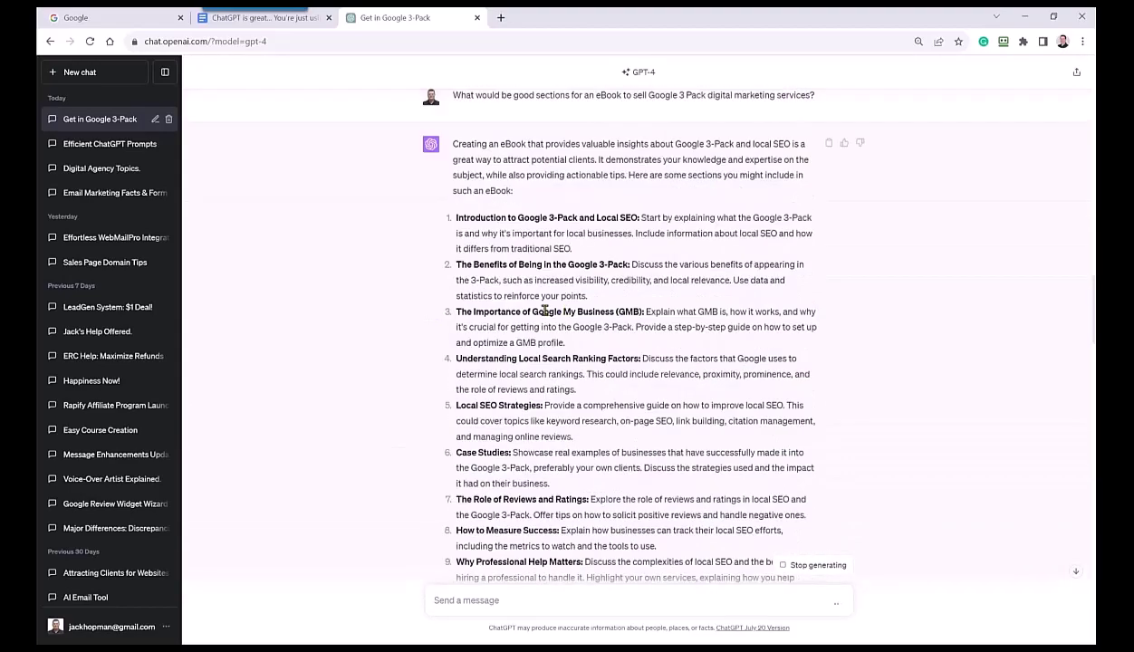
left_click_drag(532, 312, 641, 312)
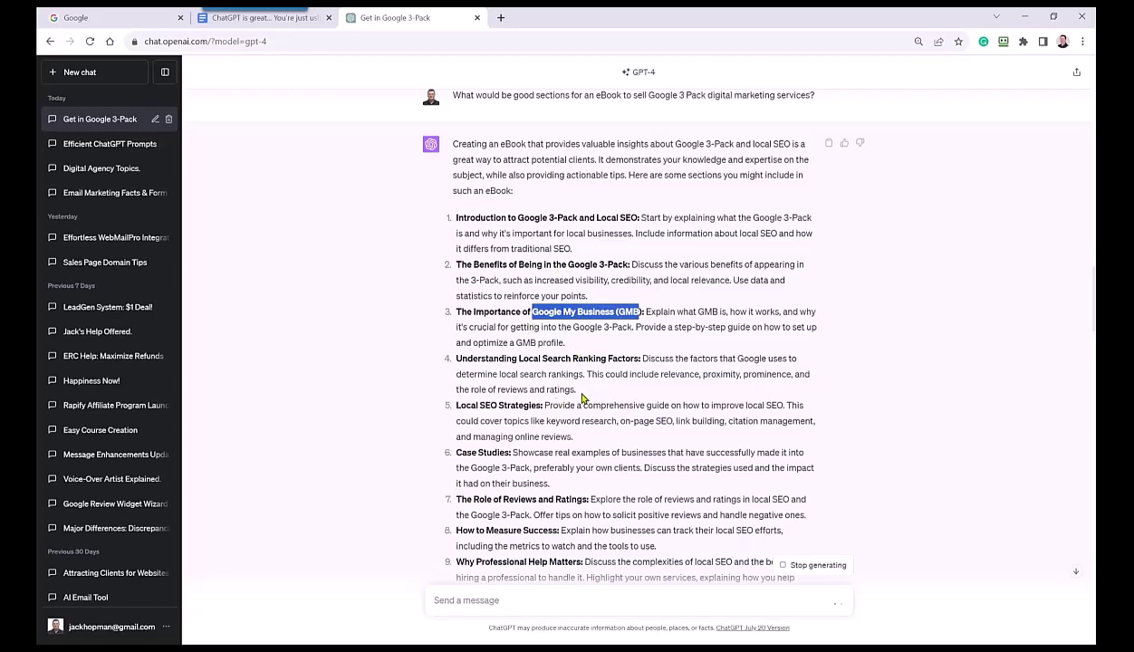
left_click_drag(577, 389, 458, 360)
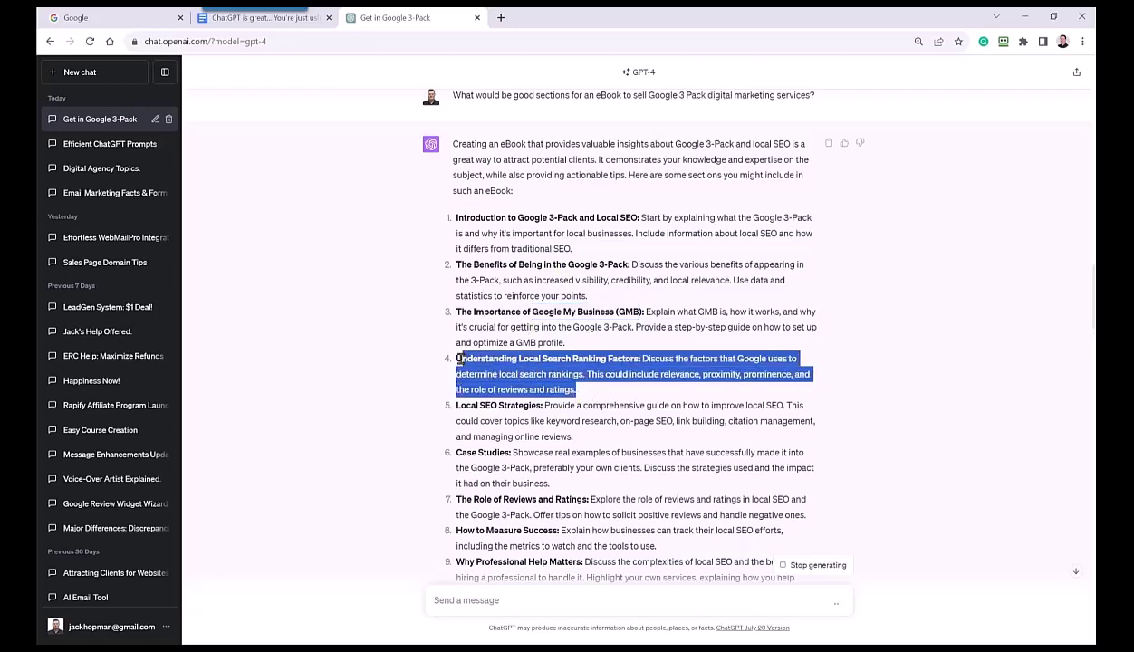
left_click(543, 598)
type("Understanding Local Search Ranking Factors: Discuss the factors that Google uses to determine local search rankings. This could include relevance, proximity, prominence, and the role of reviews and ratings.")
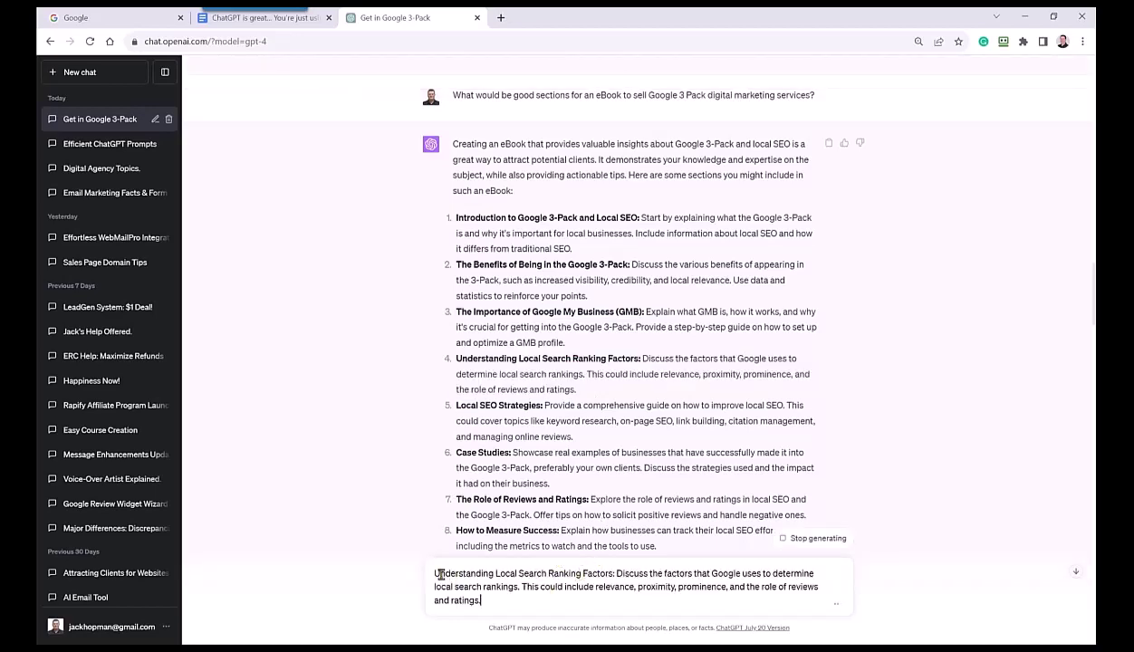
Step: Replace the draft with 'Create chapter 5 "' followed by item 5, Local SEO Strategies
type("Crea")
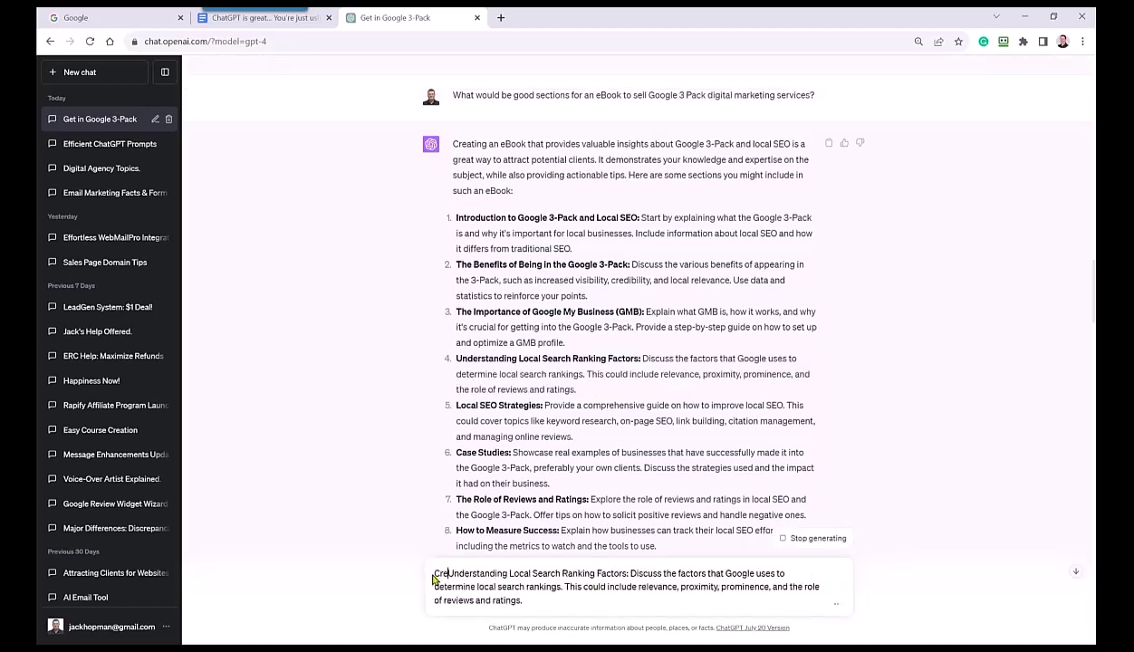
type("te chapter")
key("ctrl+a")
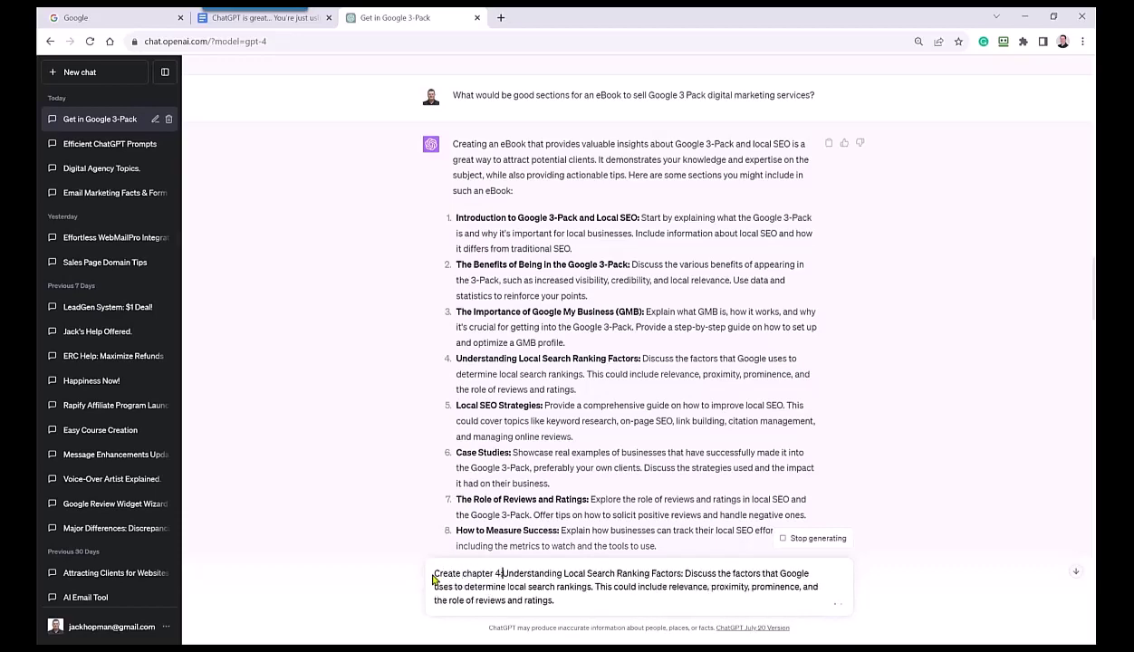
key("ctrl+x")
left_click_drag(574, 437, 456, 405)
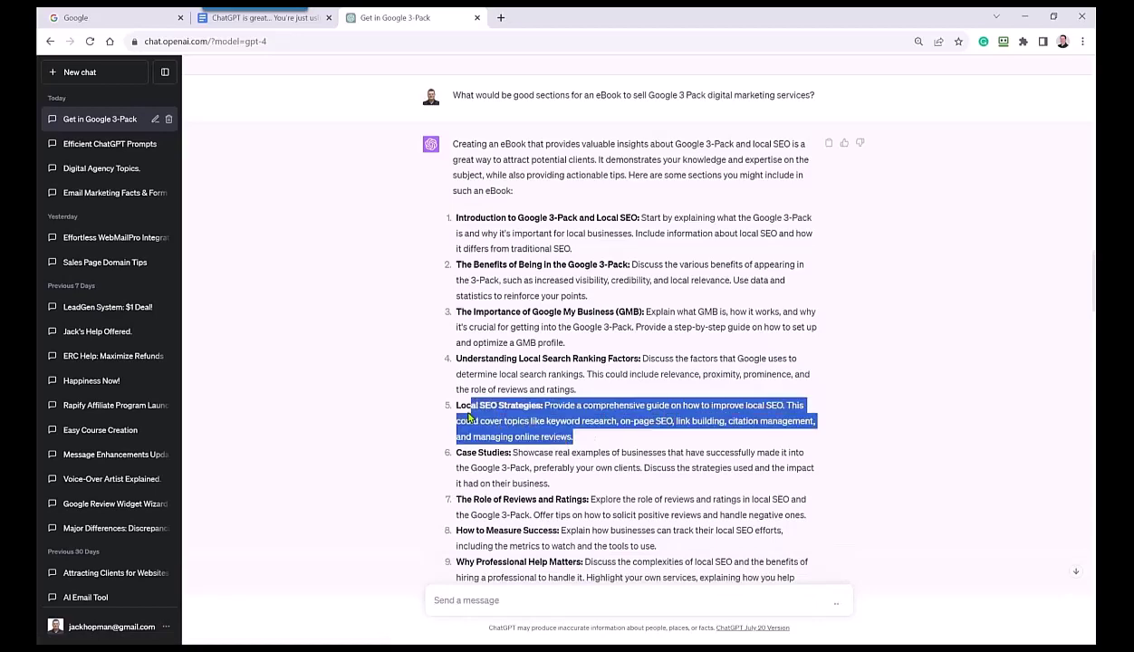
left_click(494, 597)
type("Create chapter 5")
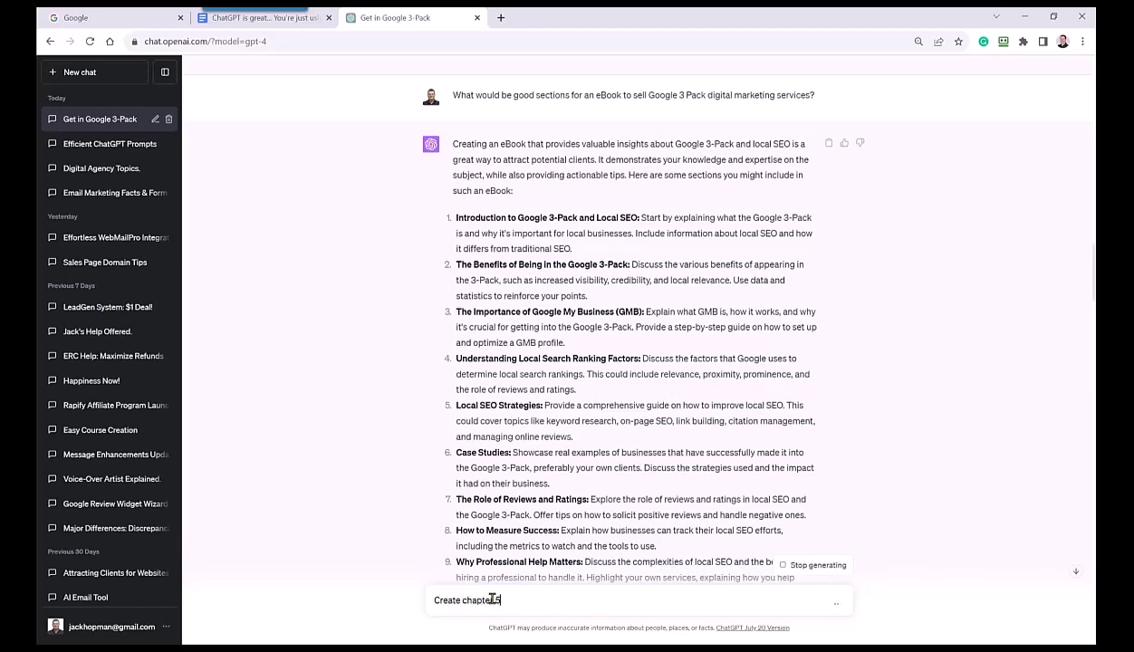
type(" \"")
key("ctrl+v")
type("\"")
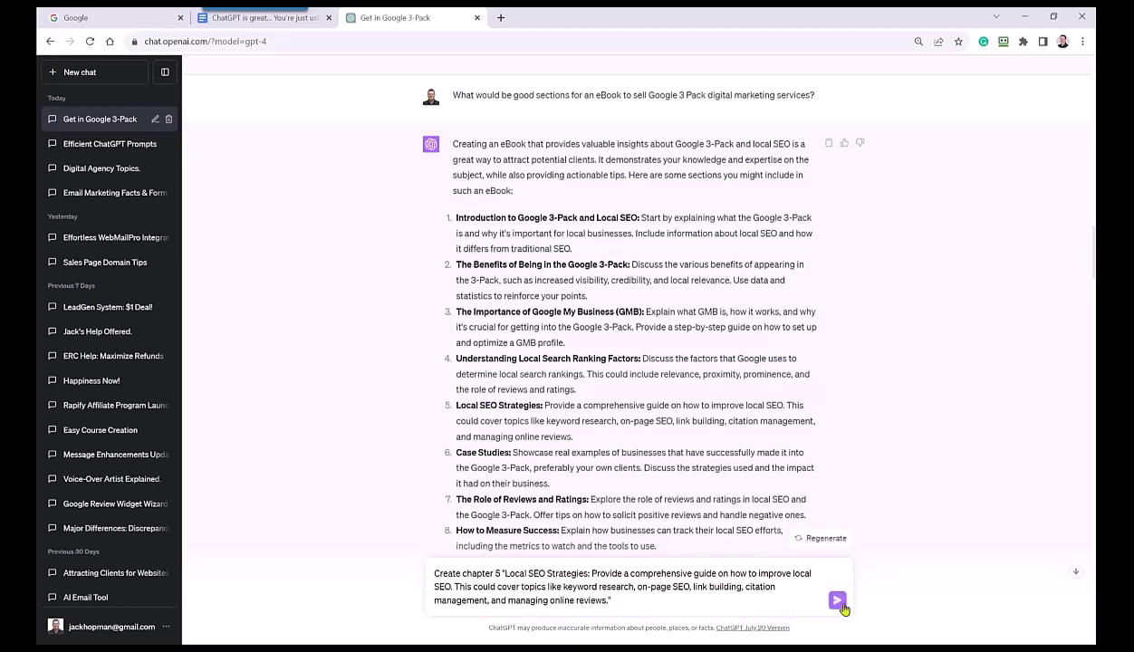
Step: Send the Chapter 5 request and draft a quoted Chapter 6 request for the Case Studies item
left_click(838, 602)
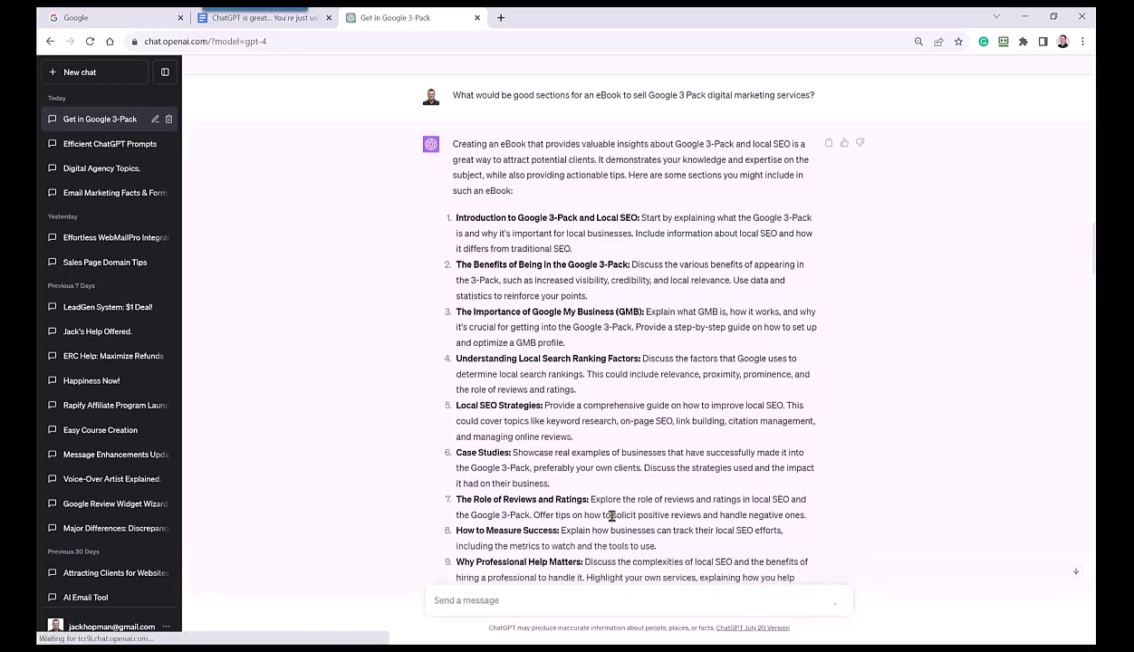
left_click_drag(549, 482, 458, 455)
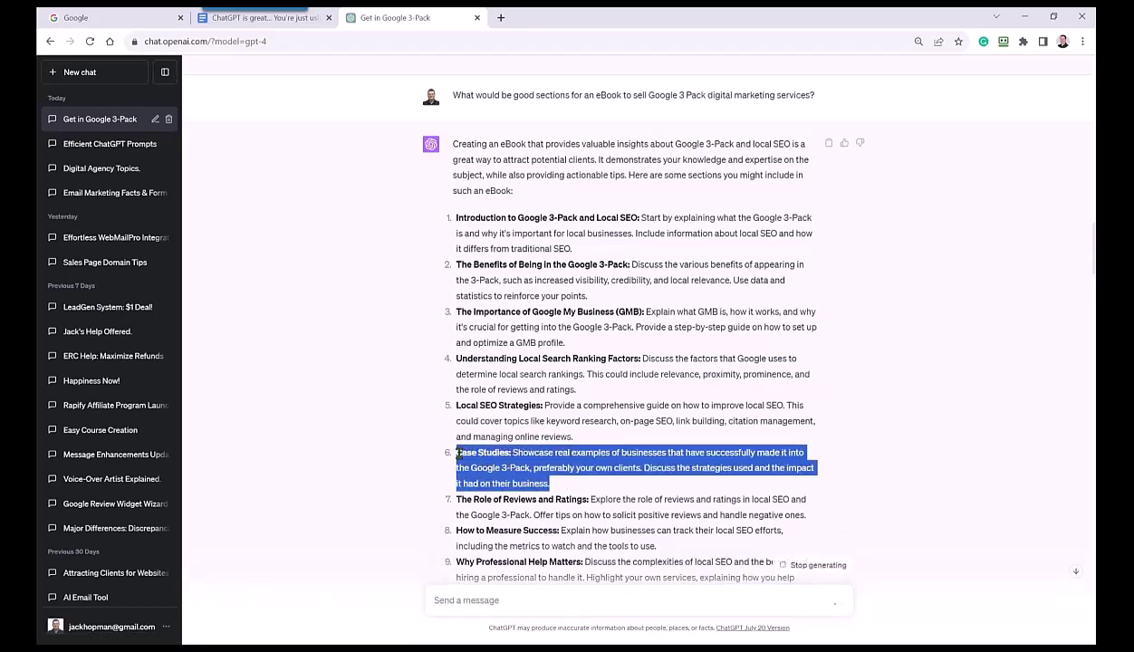
left_click_drag(528, 487, 435, 572)
type("Create chapter ")
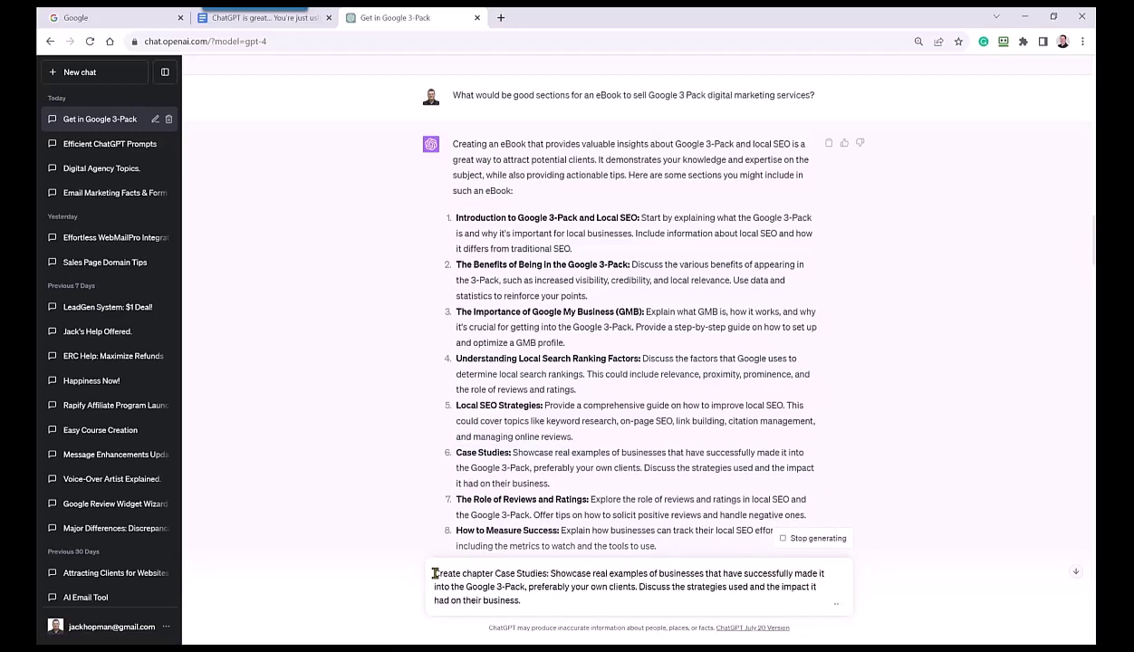
type("6 \"")
left_click(576, 600)
type("\"")
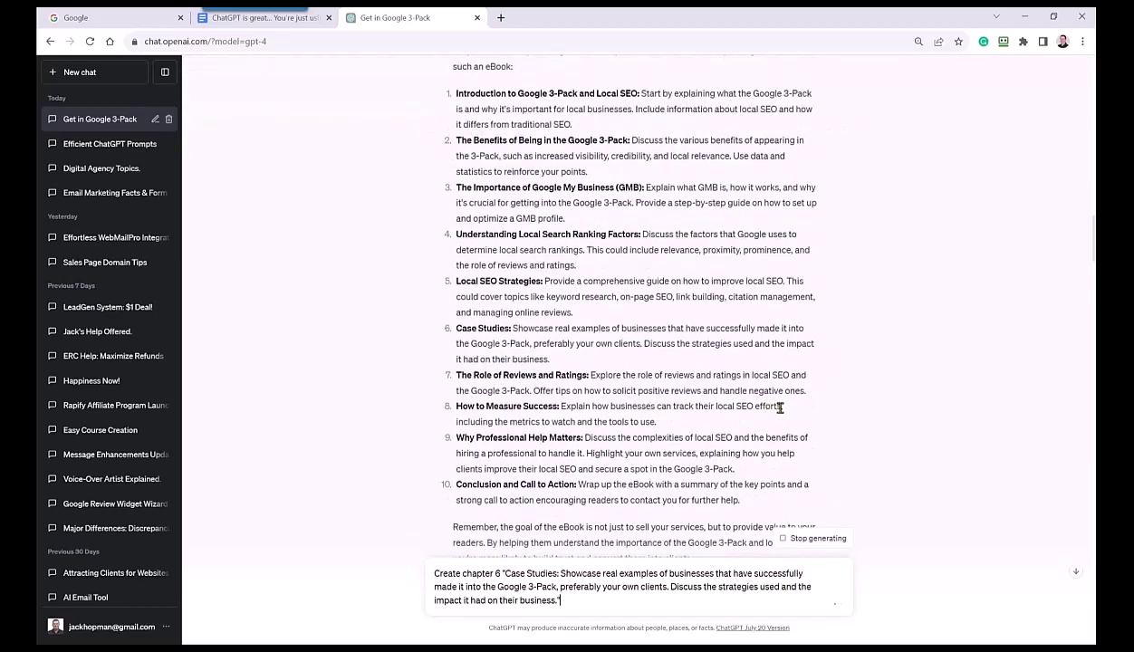
Step: Redraft as 'Create Chapter 7:' with outline items 7–8, selecting the leftover How to Measure Success line
left_click_drag(779, 408, 456, 375)
key("ctrl+c")
left_click(433, 560)
key("ctrl+a")
key("ctrl+v")
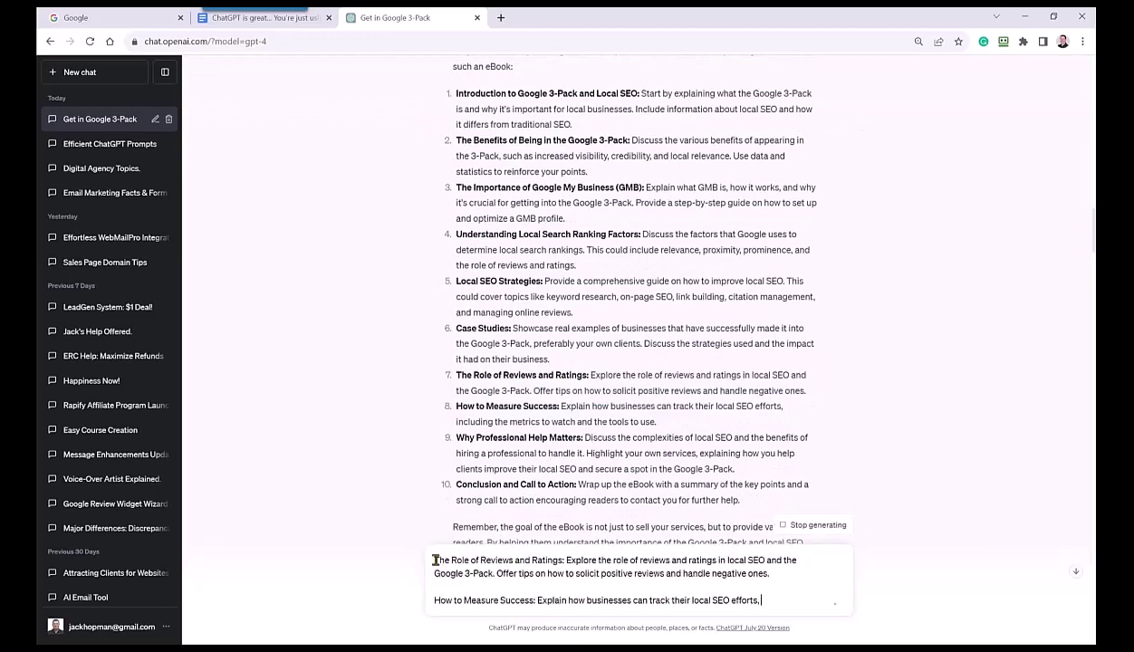
type("Create Chapter ")
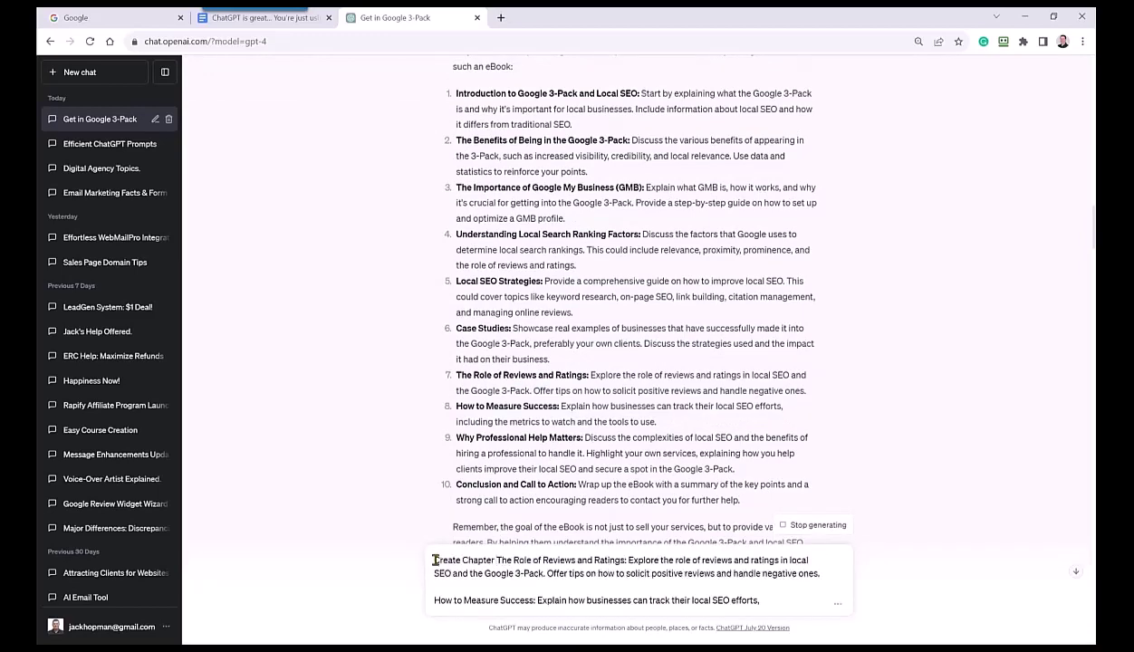
type("7:")
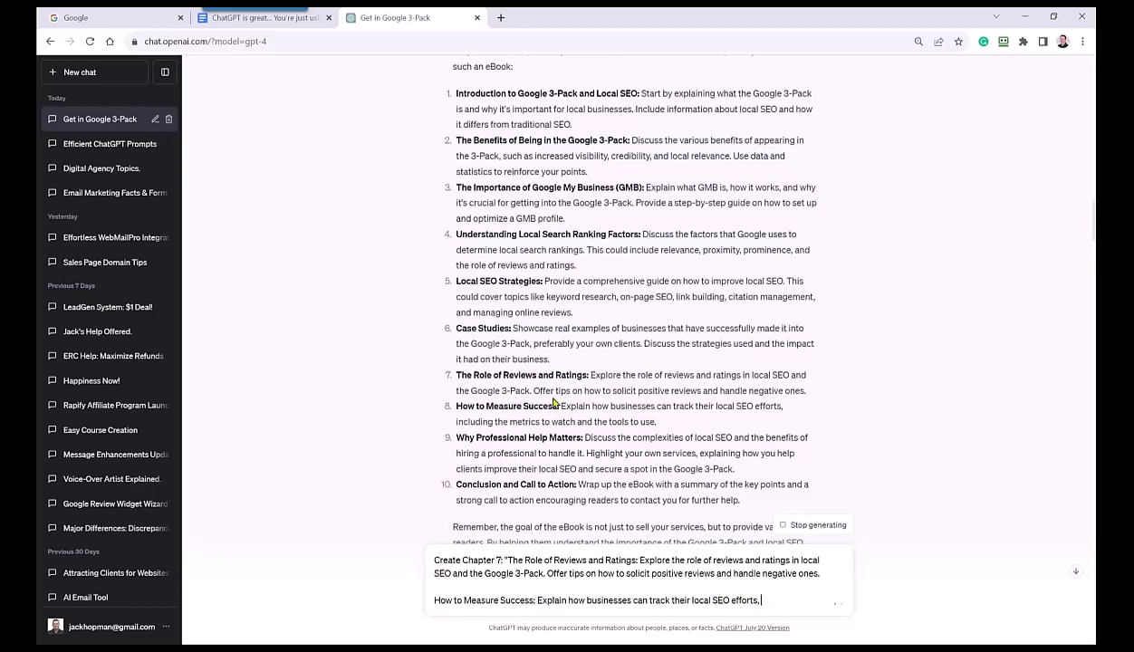
left_click_drag(768, 601, 433, 600)
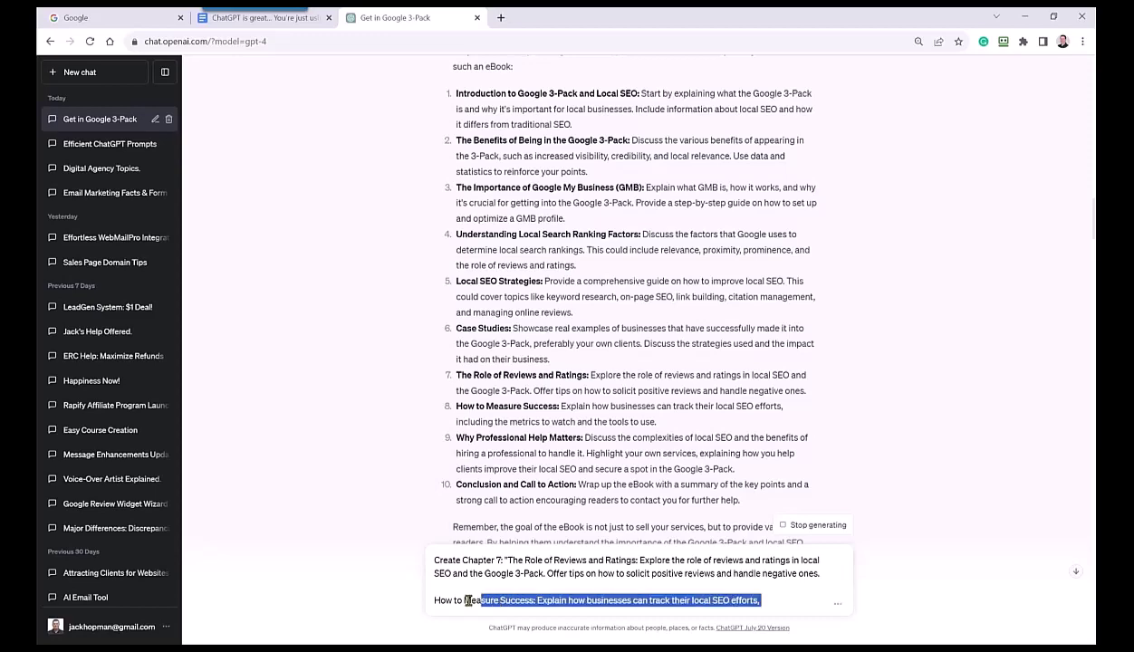
Step: Delete the leftover How to Measure Success line and send the Chapter 7 request
key("BackSpace")
key("BackSpace")
key("BackSpace")
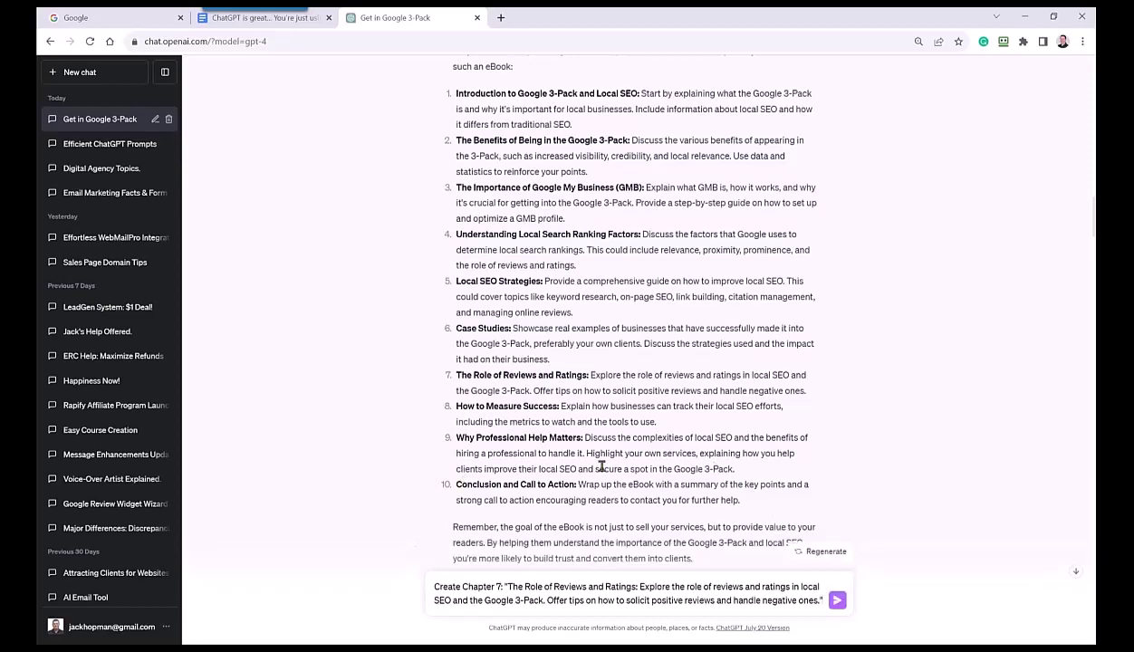
left_click_drag(660, 423, 455, 403)
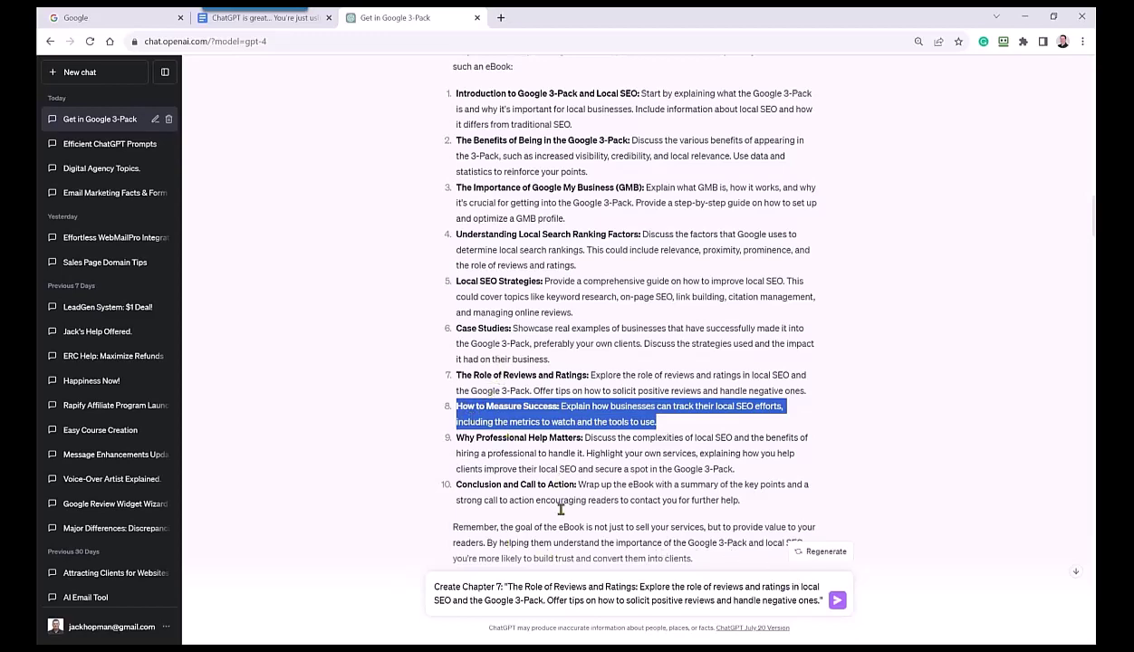
left_click(838, 603)
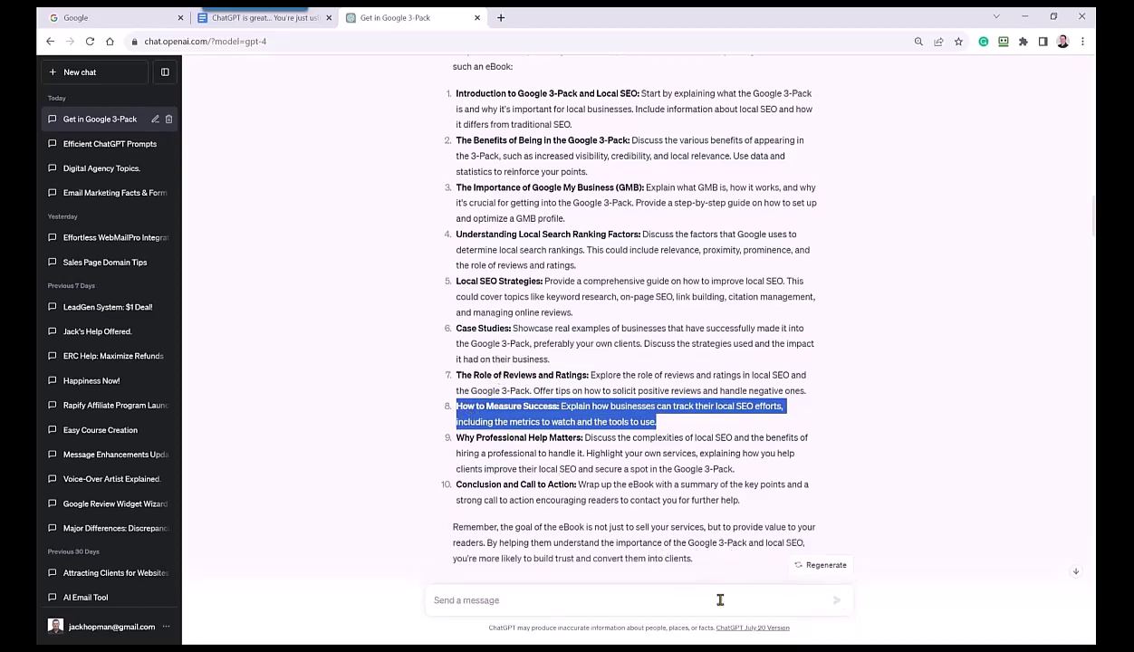
Step: Draft 'Create chapter 8' with item 8's How to Measure Success description
left_click(573, 598)
key("ctrl+v")
left_click(436, 587)
type("Create chapter")
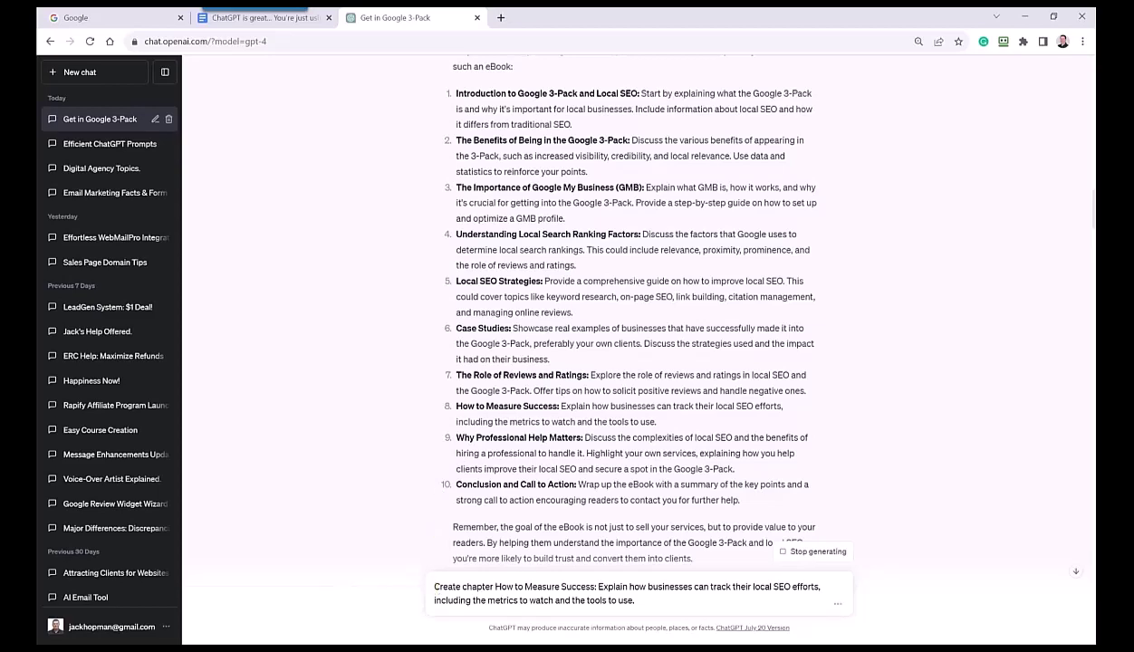
type(" 8")
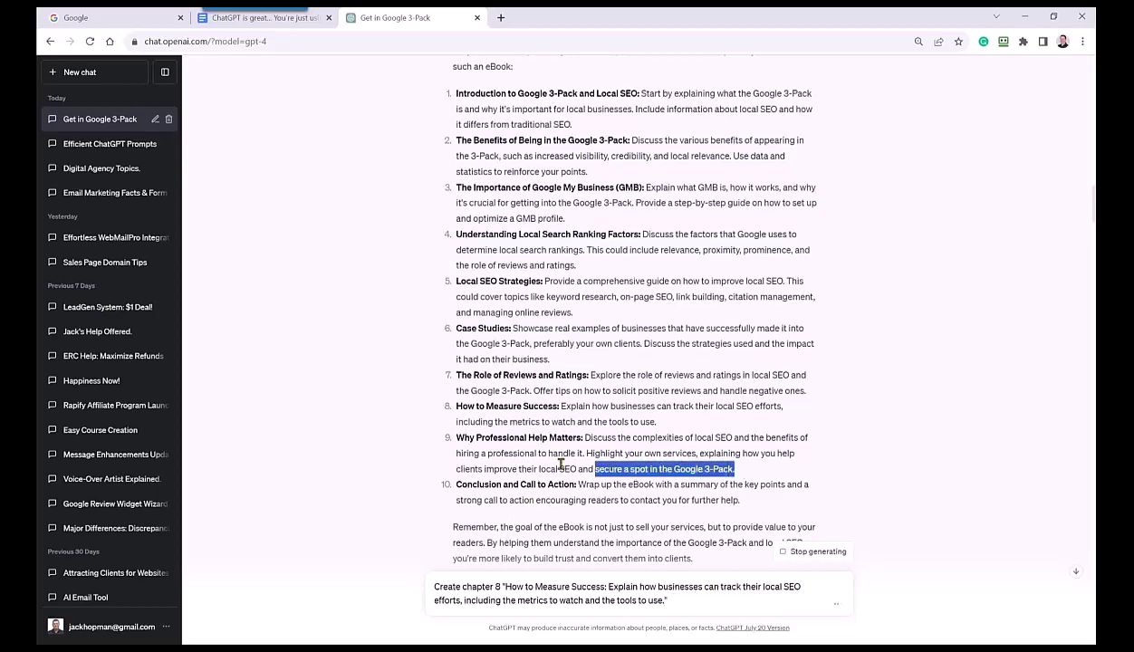
Step: Send the Chapter 8 request and draft one for Chapter 9, Why Professional Help Matters
left_click_drag(735, 469, 453, 437)
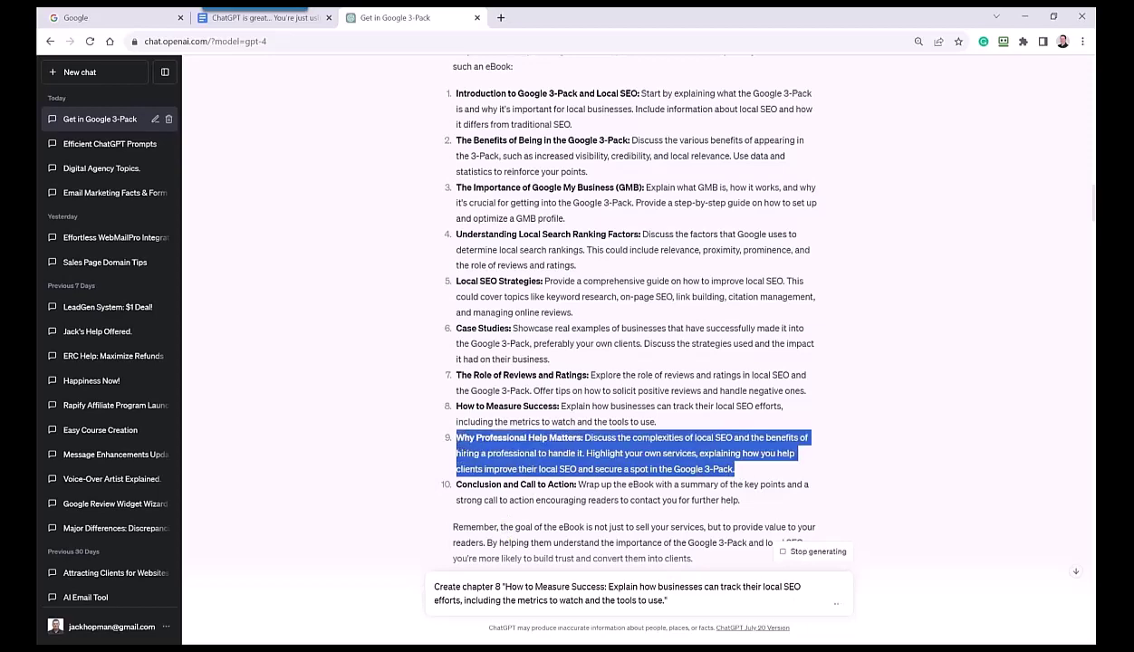
left_click(837, 599)
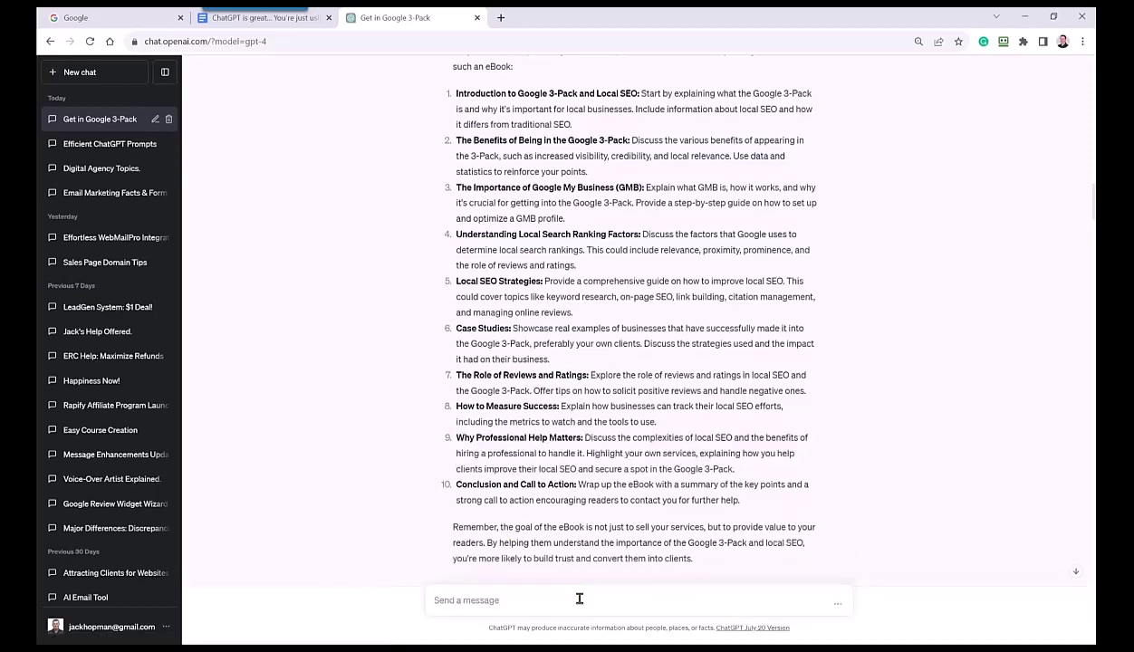
type("Create chapter 9 '")
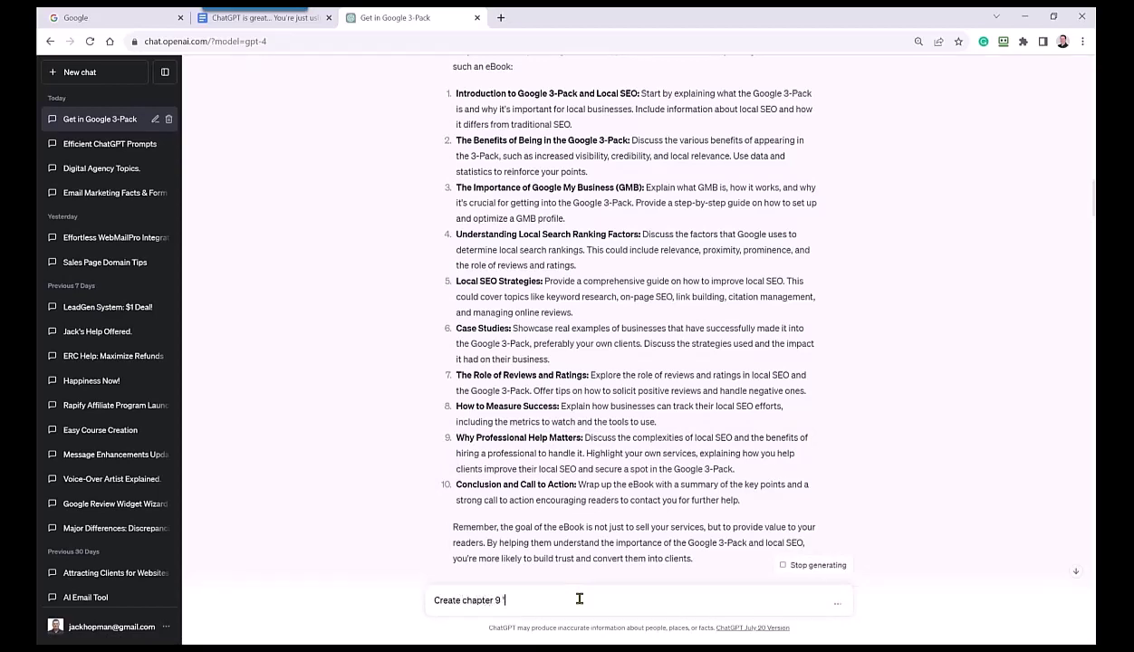
key("ctrl+v")
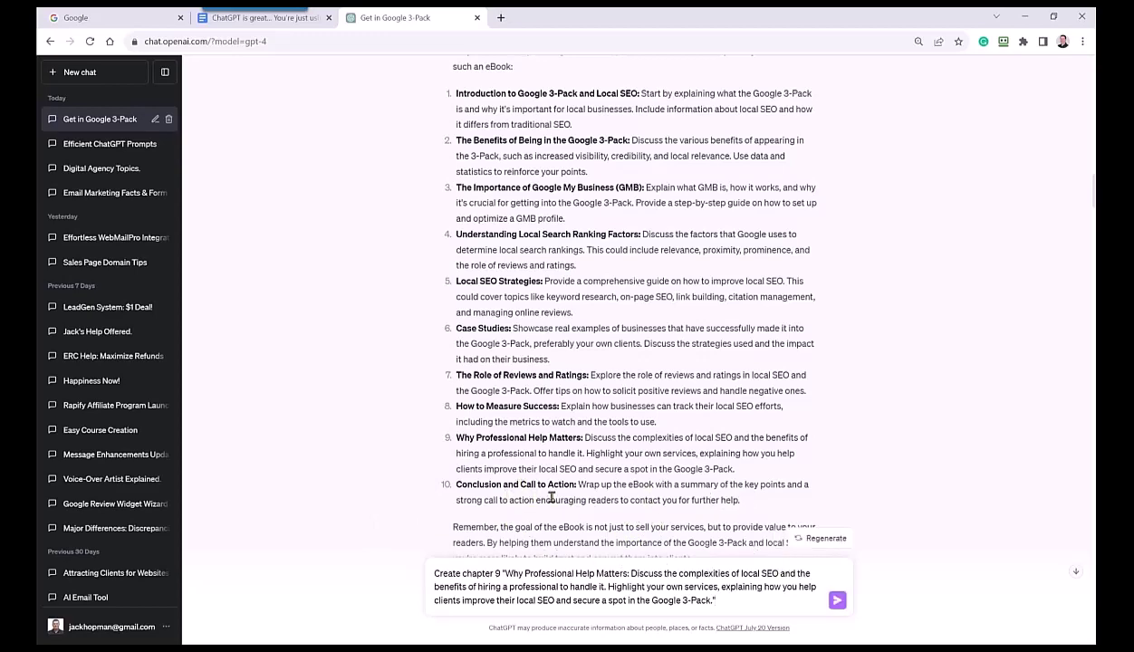
Step: Send the Chapter 9 request, then discard a started 'Write chapter 10' draft
left_click(837, 602)
left_click_drag(740, 501, 459, 487)
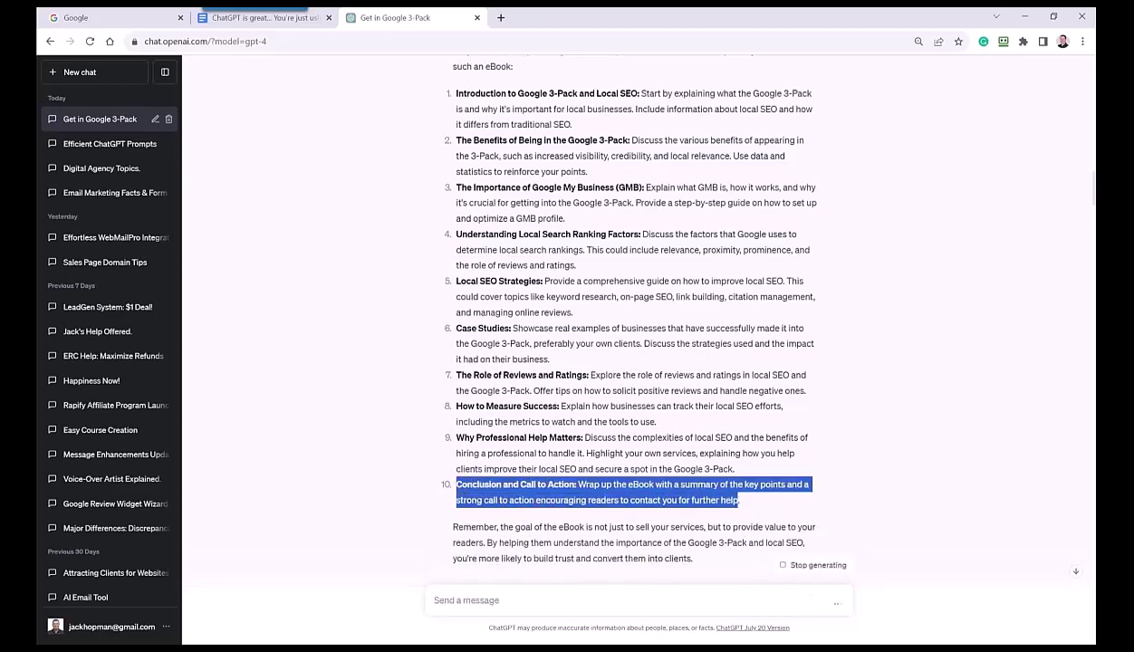
left_click_drag(598, 492, 634, 599)
left_click(433, 587)
type("Write ")
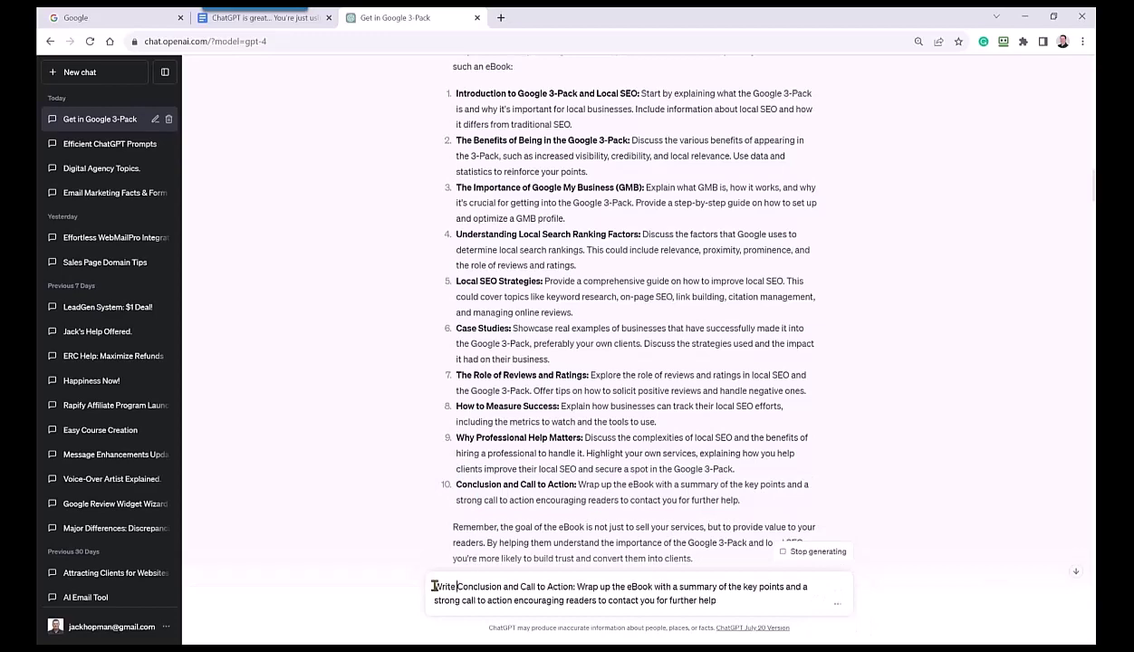
type("chapter 10")
key("ctrl+a")
key("BackSpace")
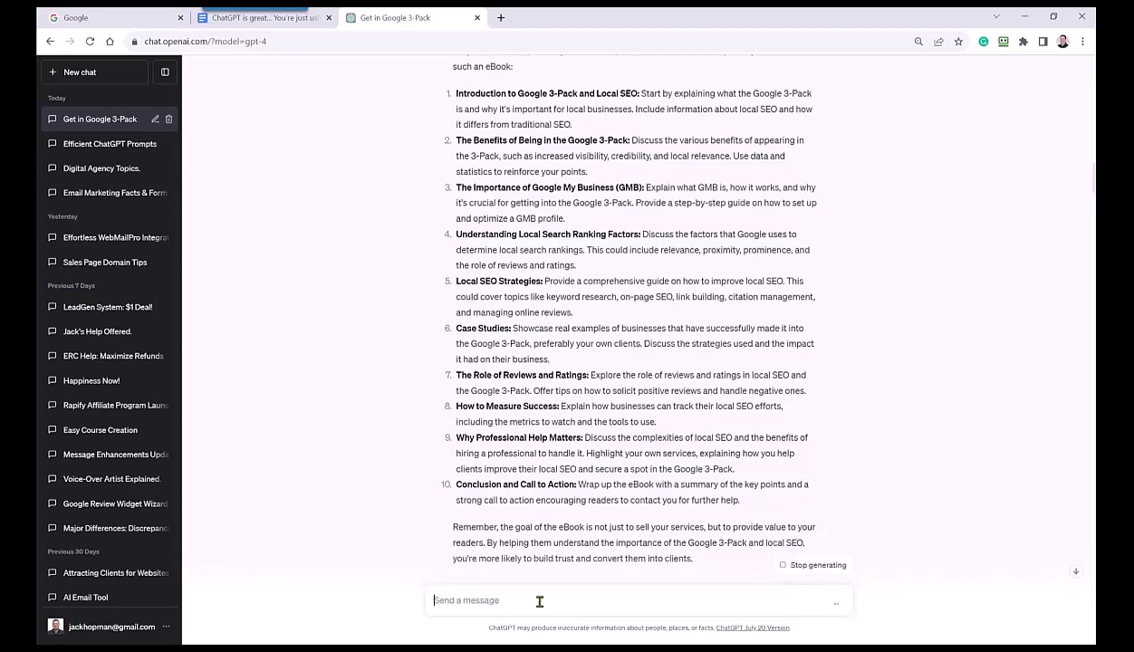
Step: Ask ChatGPT for a bio of Local Search LLC and its owner
type("Wr")
type("ite a bio about Local Search LLC and the")
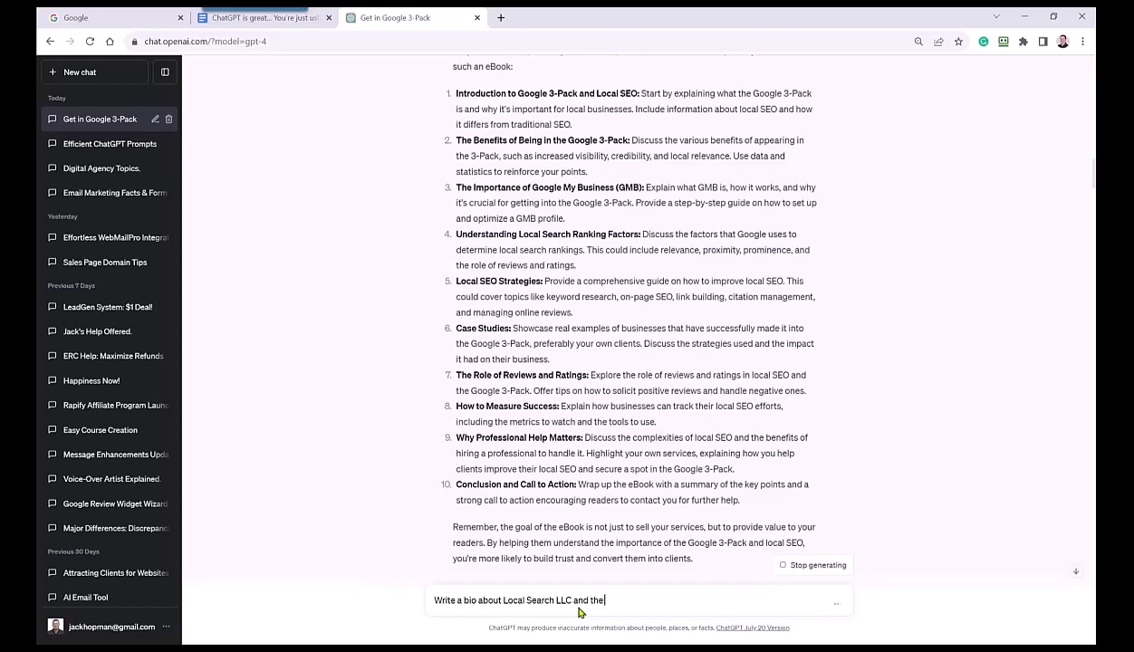
type("owner Jack Hopma")
type("n")
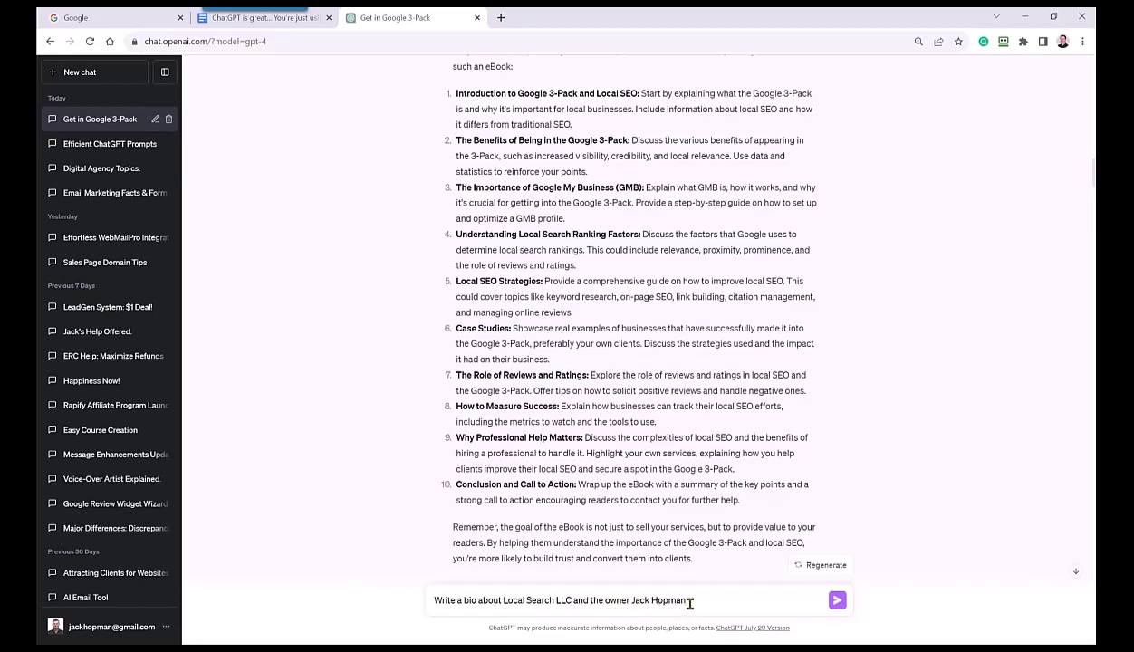
left_click(837, 600)
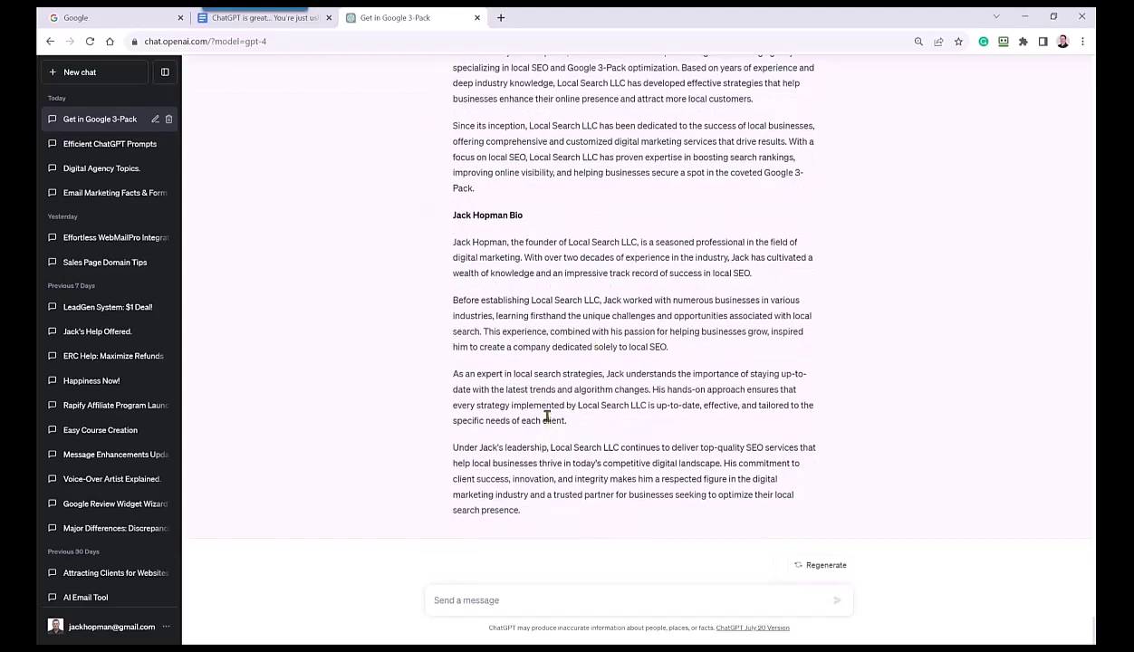
scroll(571, 423, "up", 2)
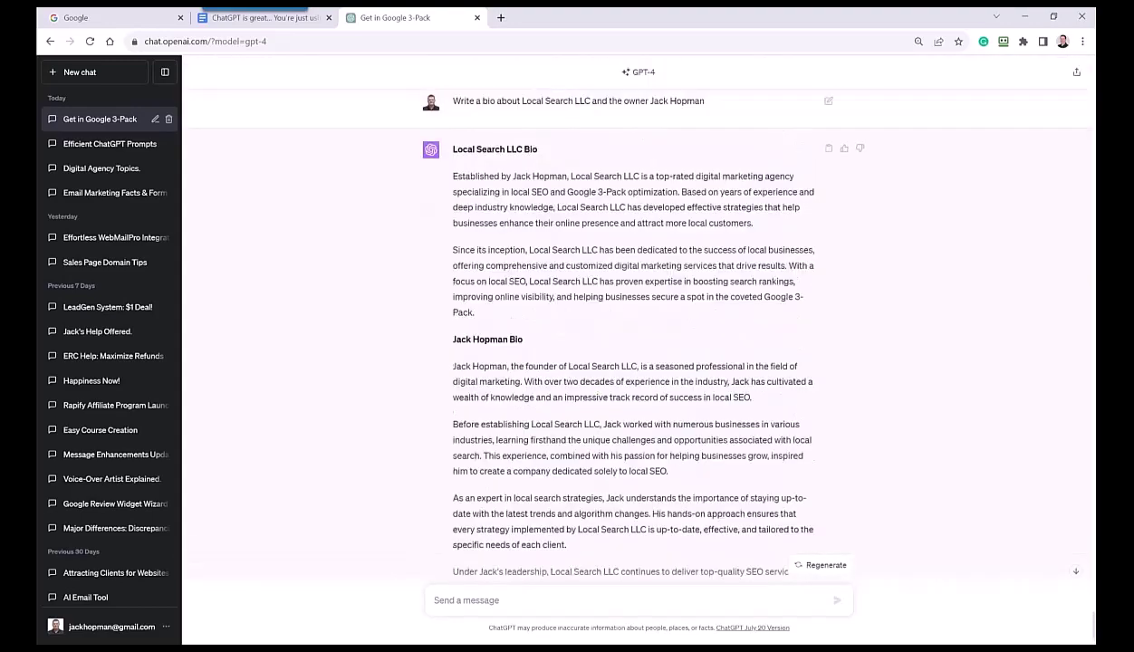
Step: Create a new blank Google Docs document from the Google Apps launcher in a new tab
left_click(501, 17)
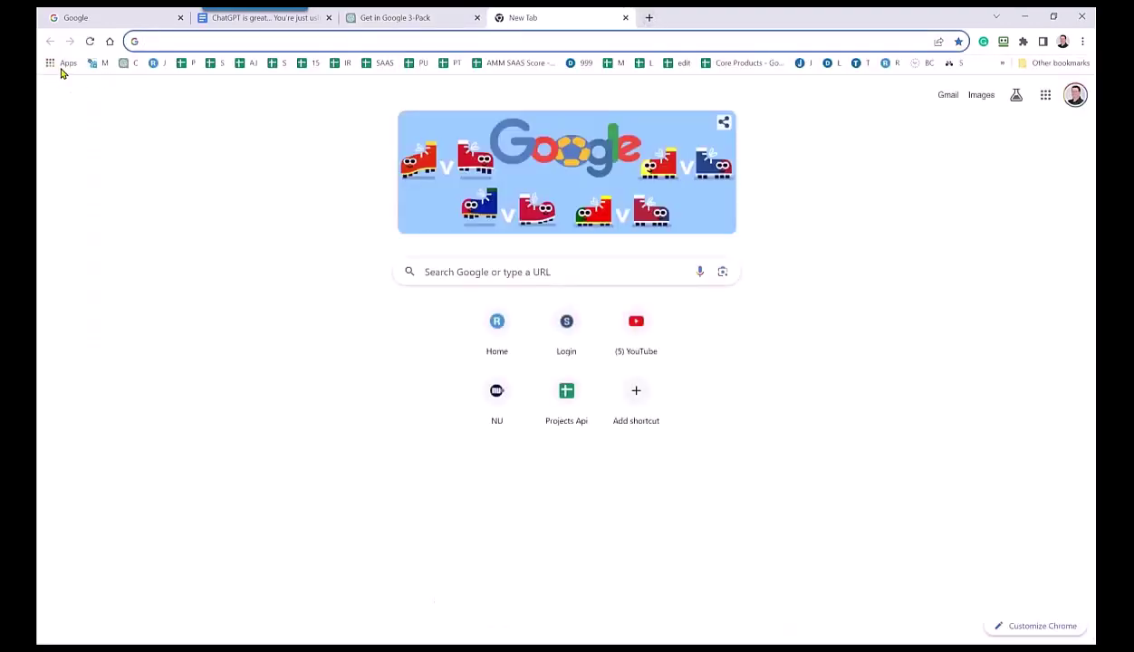
left_click(62, 66)
left_click(431, 136)
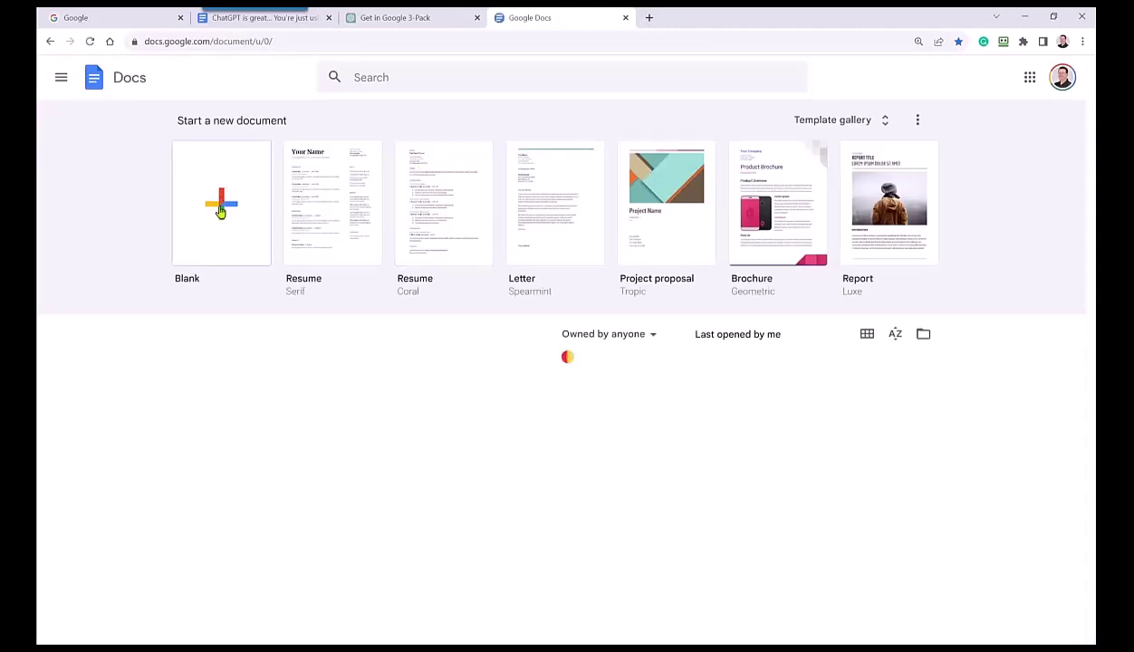
left_click(220, 210)
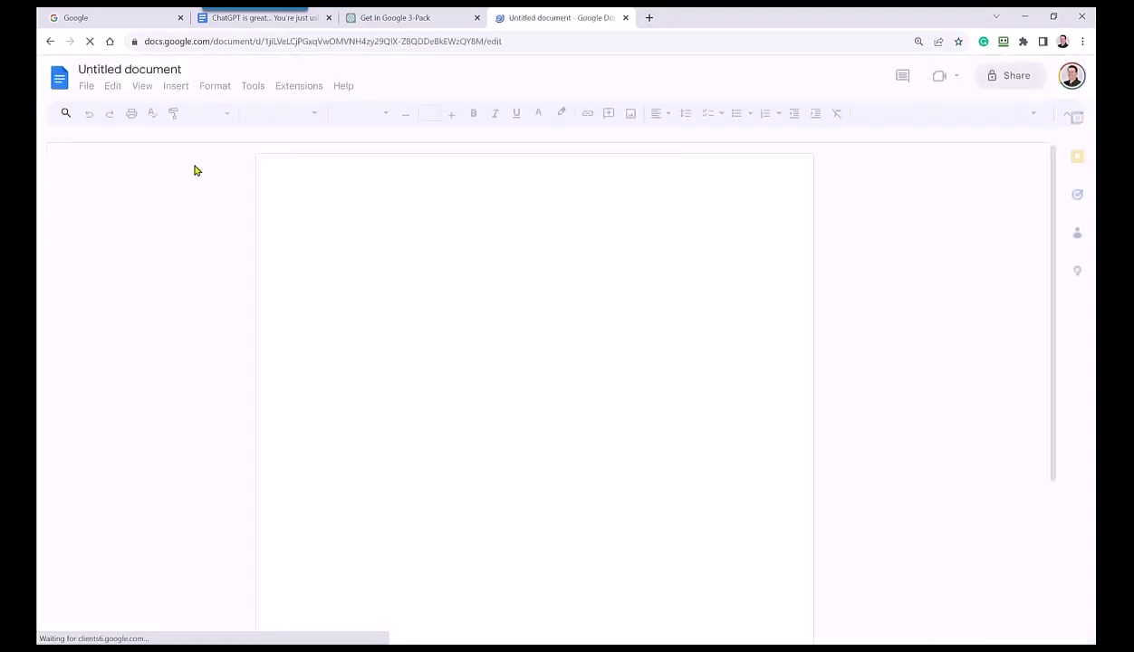
Step: Title the document '3 Google Business Provile' and return to the ChatGPT conversation
left_click(136, 70)
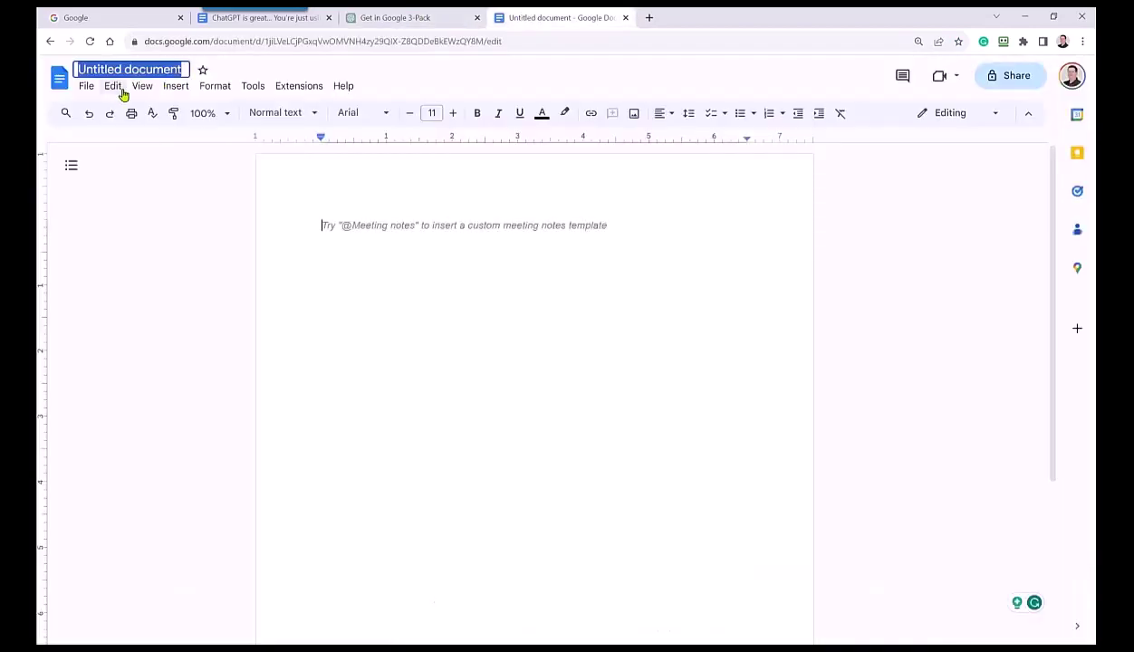
type("3 ")
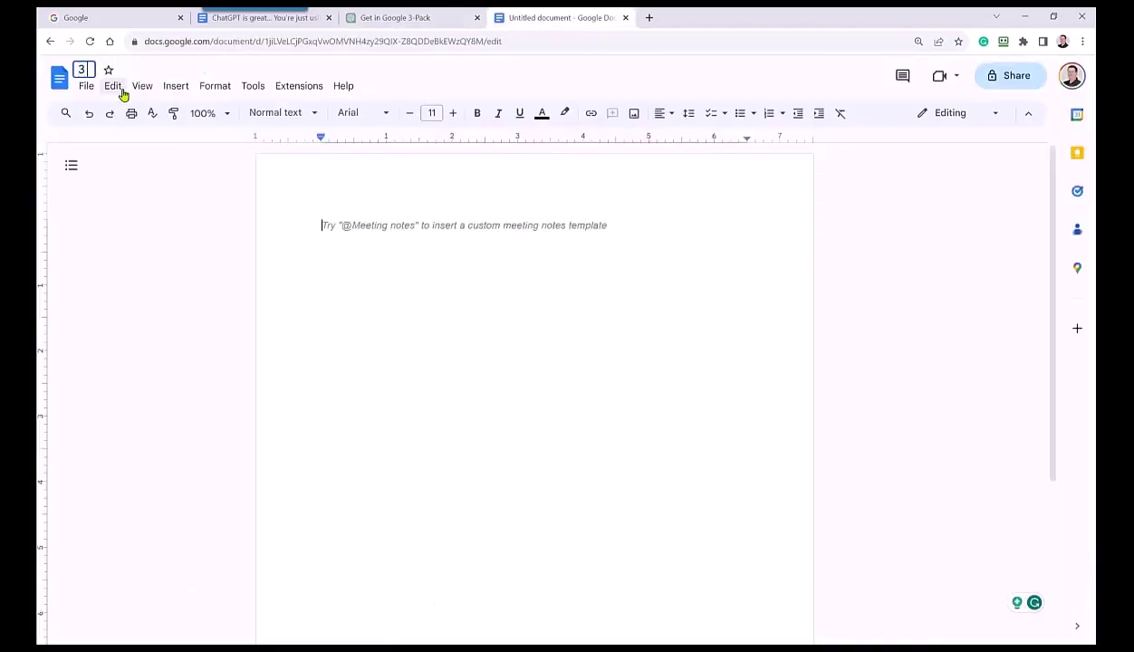
type("Google Business Provile")
key("Return")
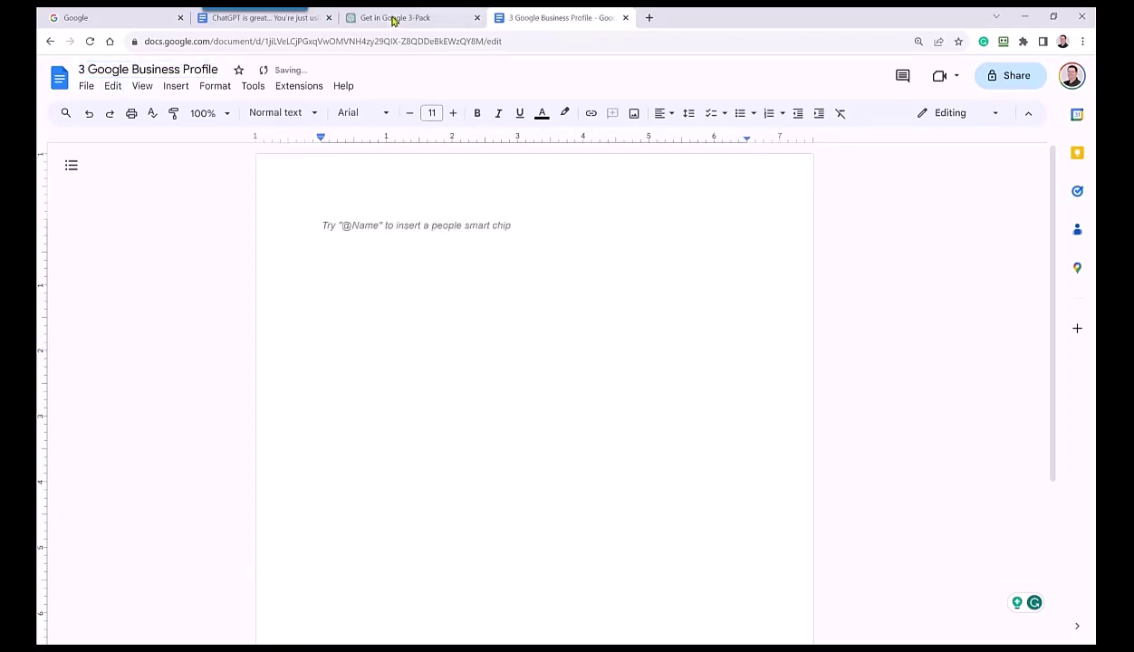
left_click(395, 17)
Step: Copy the ChatGPT conversation from the eBook-sections question through the bio into the document tab
scroll(539, 395, "down", 2)
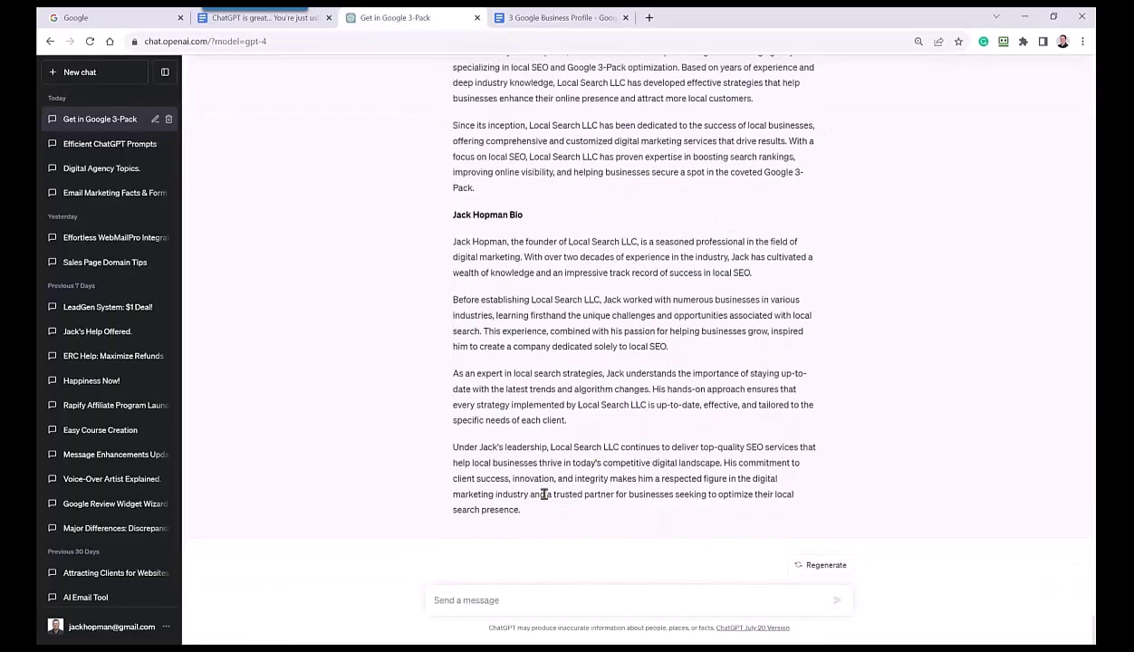
mouse_move(523, 509)
left_mouse_down()
mouse_move(535, 237)
mouse_move(509, 28)
left_mouse_up()
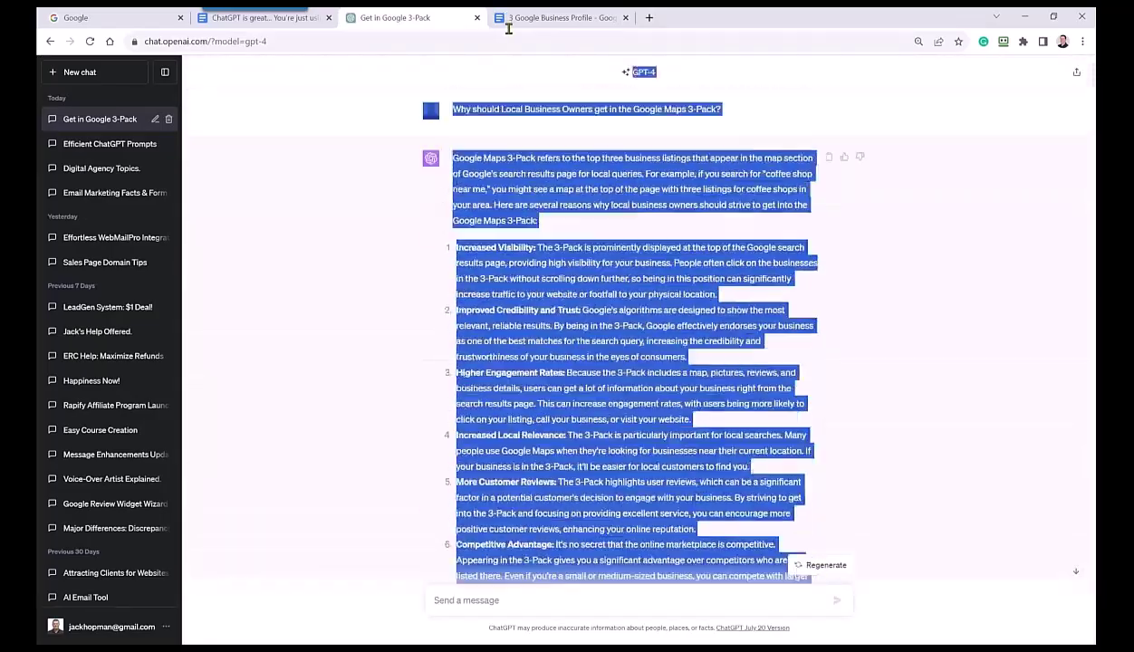
mouse_move(509, 28)
left_mouse_down()
mouse_move(493, 295)
mouse_move(572, 622)
mouse_move(572, 363)
mouse_move(572, 385)
mouse_move(505, 389)
left_mouse_up()
right_click(522, 401)
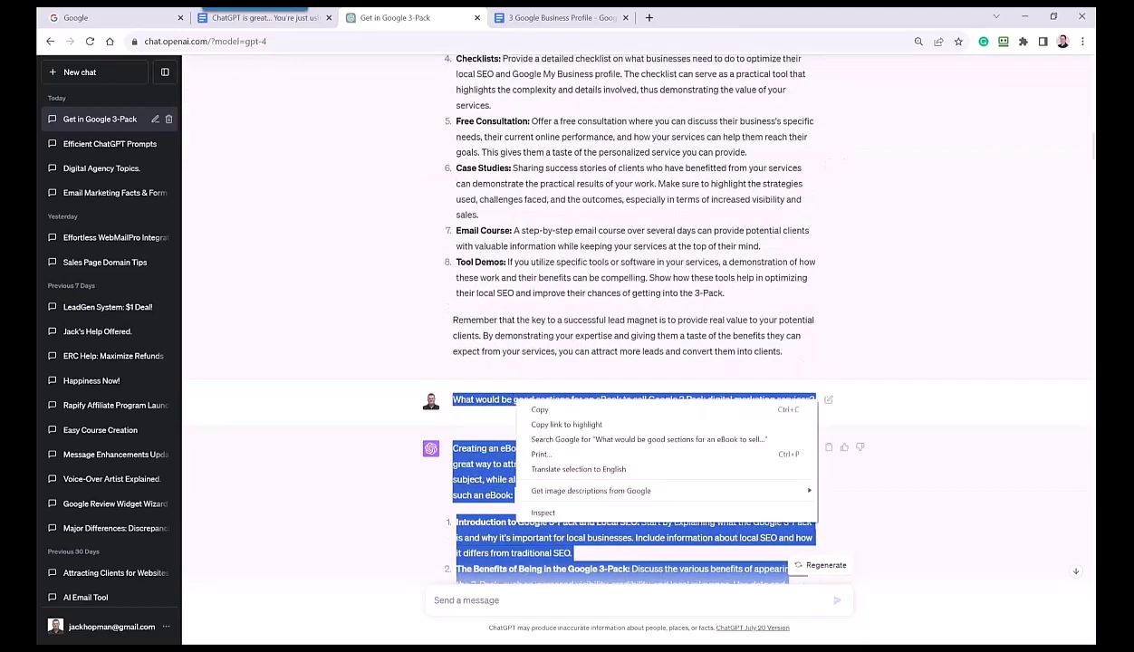
left_click(546, 410)
left_click(580, 18)
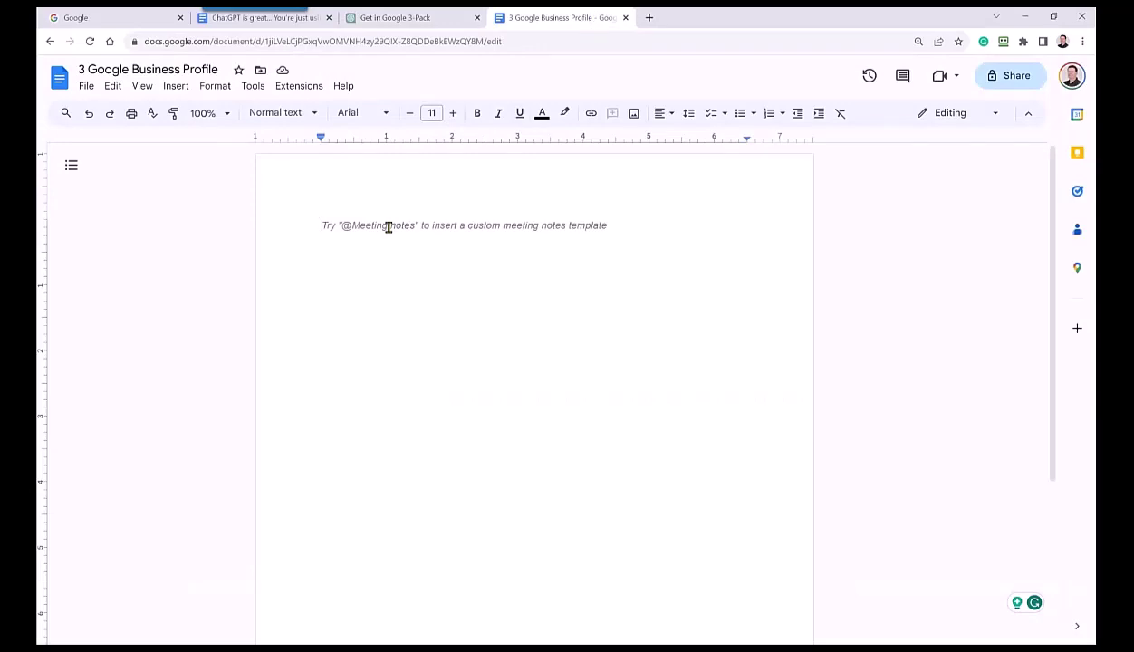
Step: Paste the conversation and replace the opening question with a bold 'Title' line
key("ctrl+v")
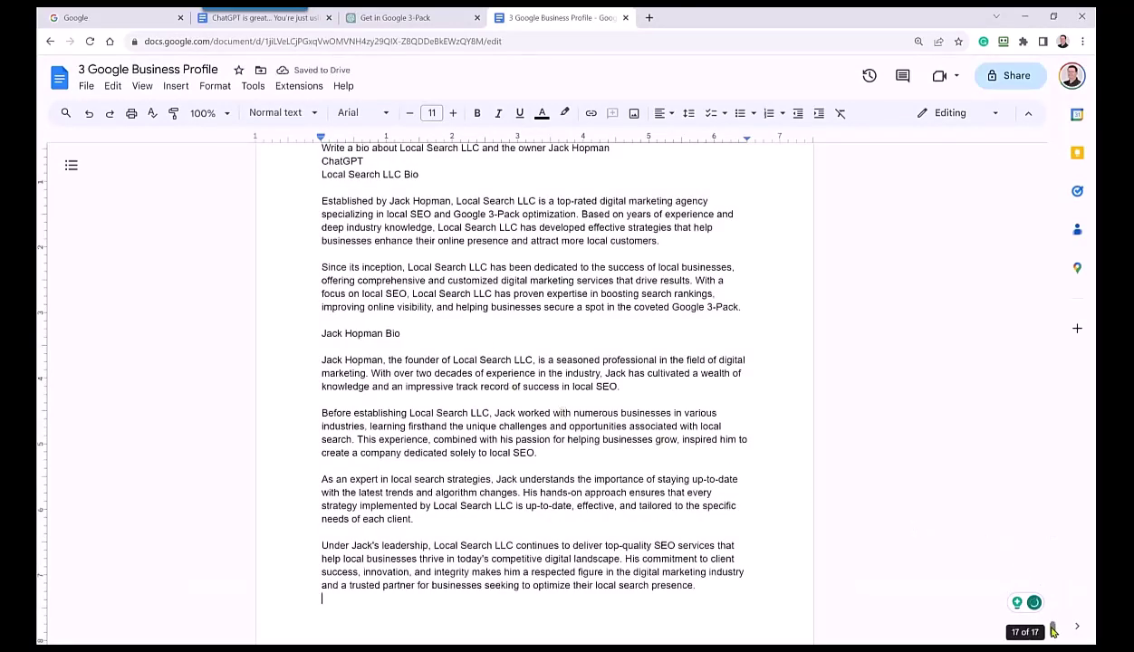
mouse_move(1053, 631)
left_mouse_down()
mouse_move(1051, 400)
mouse_move(1023, 152)
left_mouse_up()
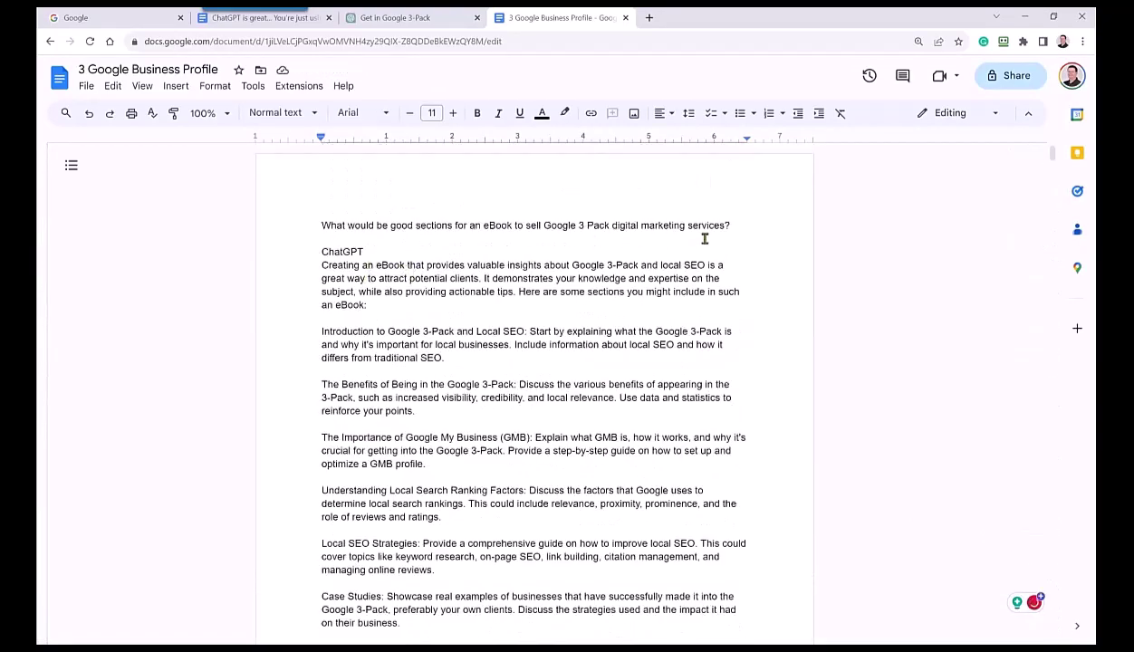
left_click_drag(730, 224, 312, 225)
type("Title")
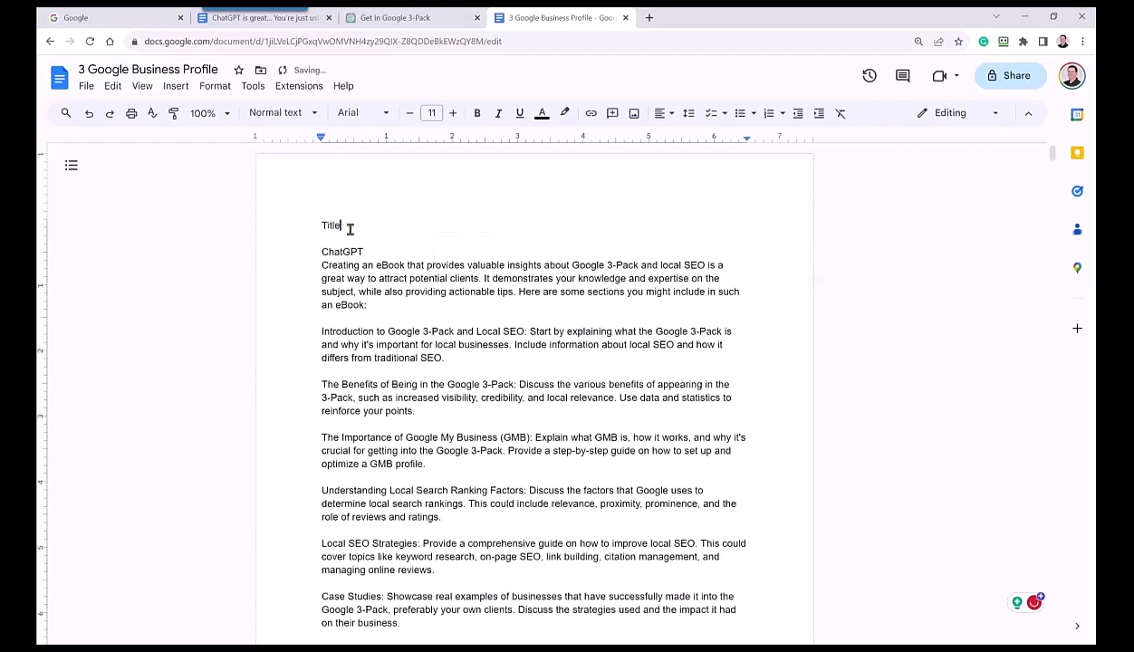
left_click_drag(343, 226, 308, 226)
key("ctrl+b")
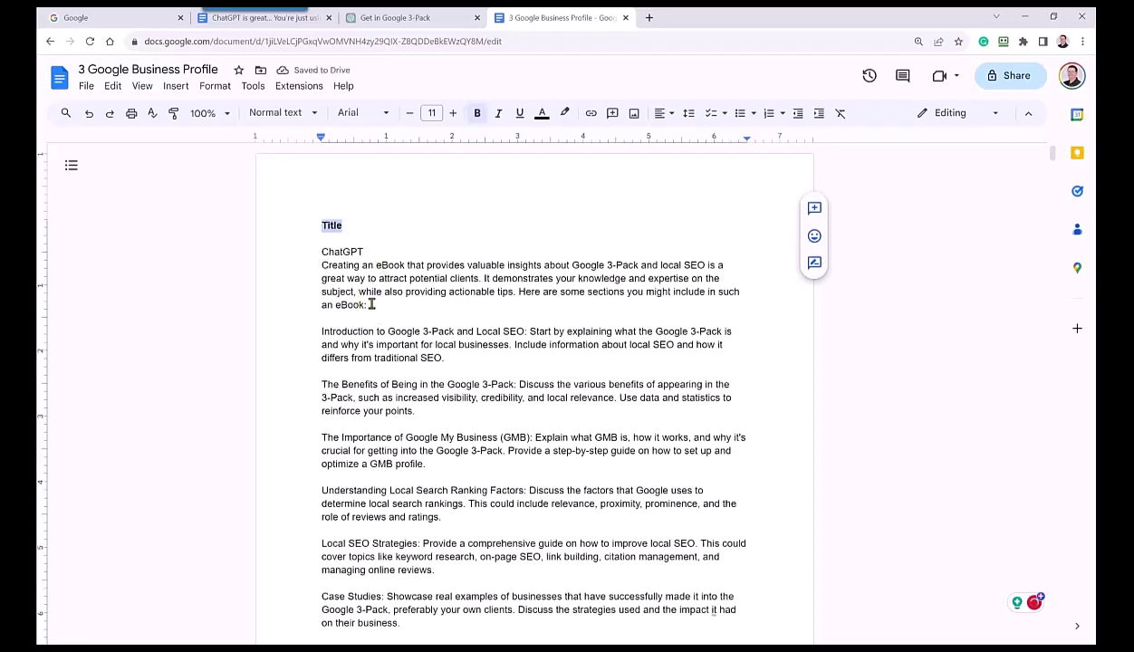
Step: Delete the ChatGPT intro text and label the first outline item 'Chapter 1:'
left_click_drag(367, 305, 310, 258)
key("Delete")
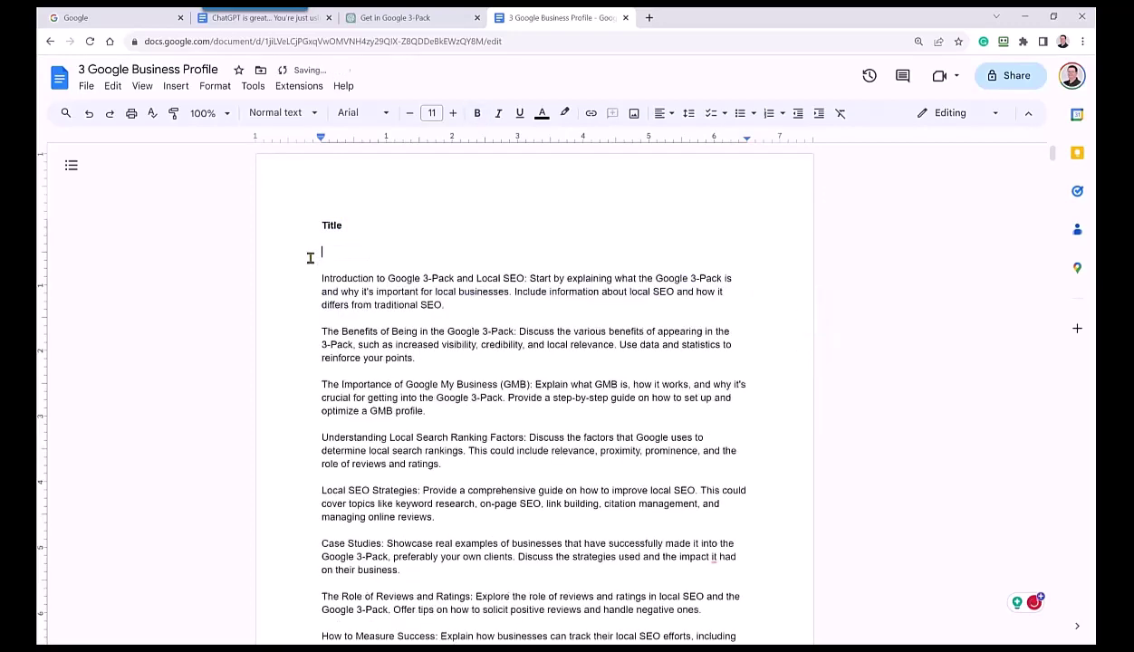
type("Chapter 1:")
Step: Bold the Chapter 1 heading and add 'Chapter 1:' before The Benefits, The Importance and Understanding items
left_click_drag(574, 278, 318, 279)
key("ctrl+b")
left_click(371, 278)
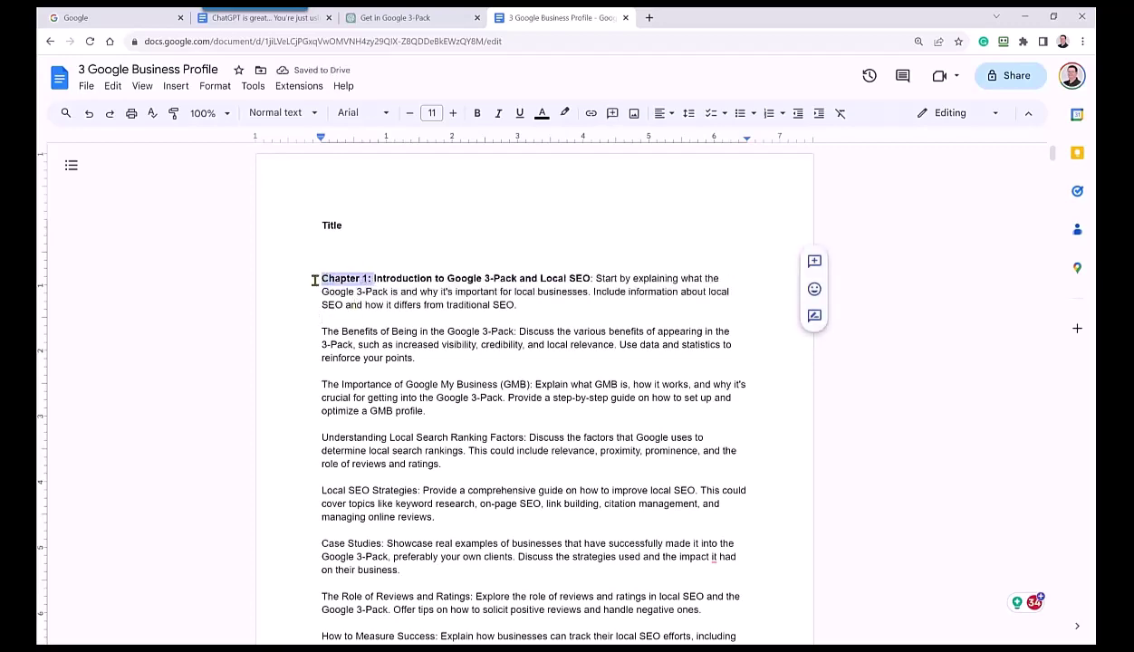
key("ctrl+c")
left_click(323, 333)
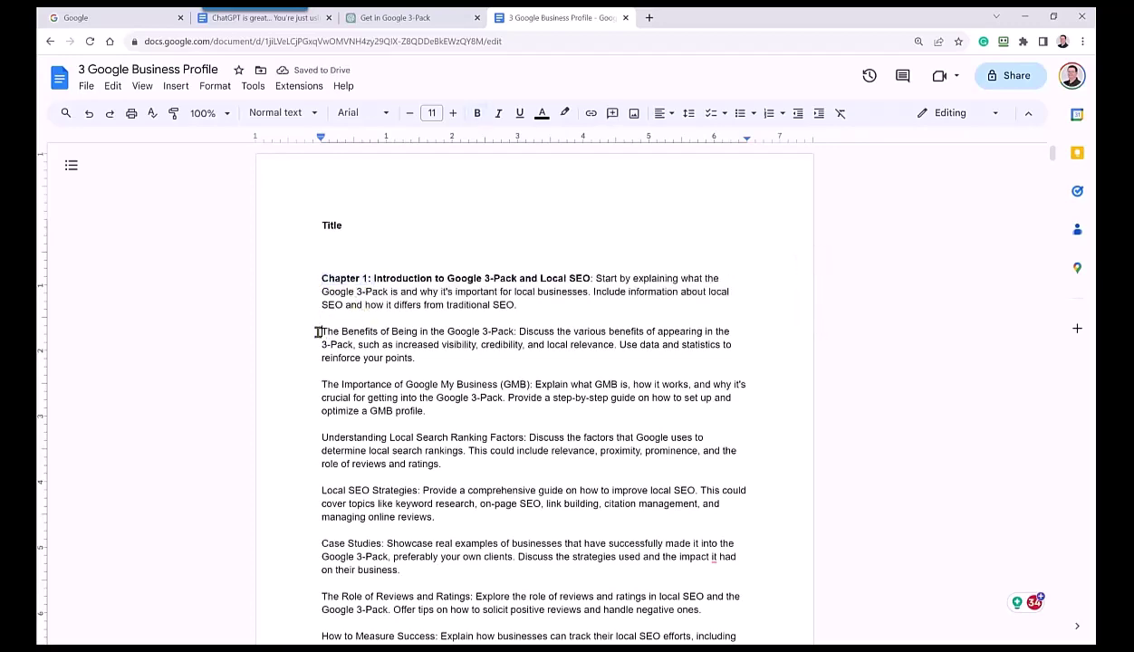
key("ctrl+v")
left_click(322, 386)
key("ctrl+v")
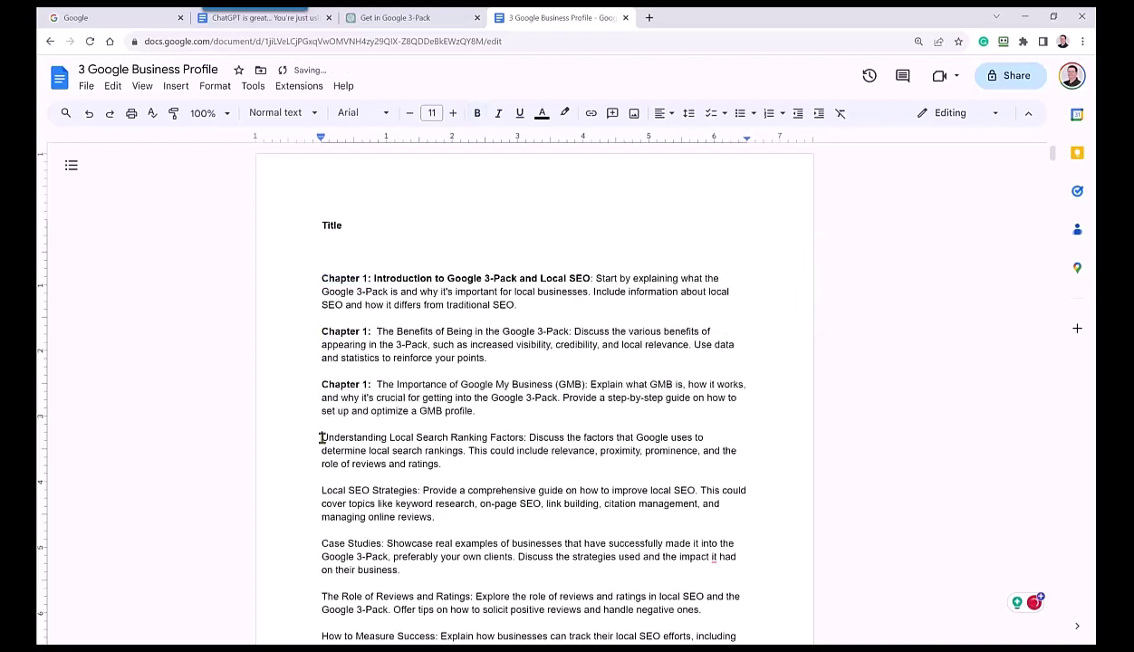
left_click(321, 438)
key("ctrl+v")
Step: Add 'Chapter 1:' before Local SEO Strategies, Case Studies, Reviews, Measuring Success and Professional Help items
scroll(328, 381, "down", 2)
left_click(323, 366)
key("ctrl+v")
left_click(323, 419)
key("ctrl+v")
left_click(323, 472)
key("ctrl+v")
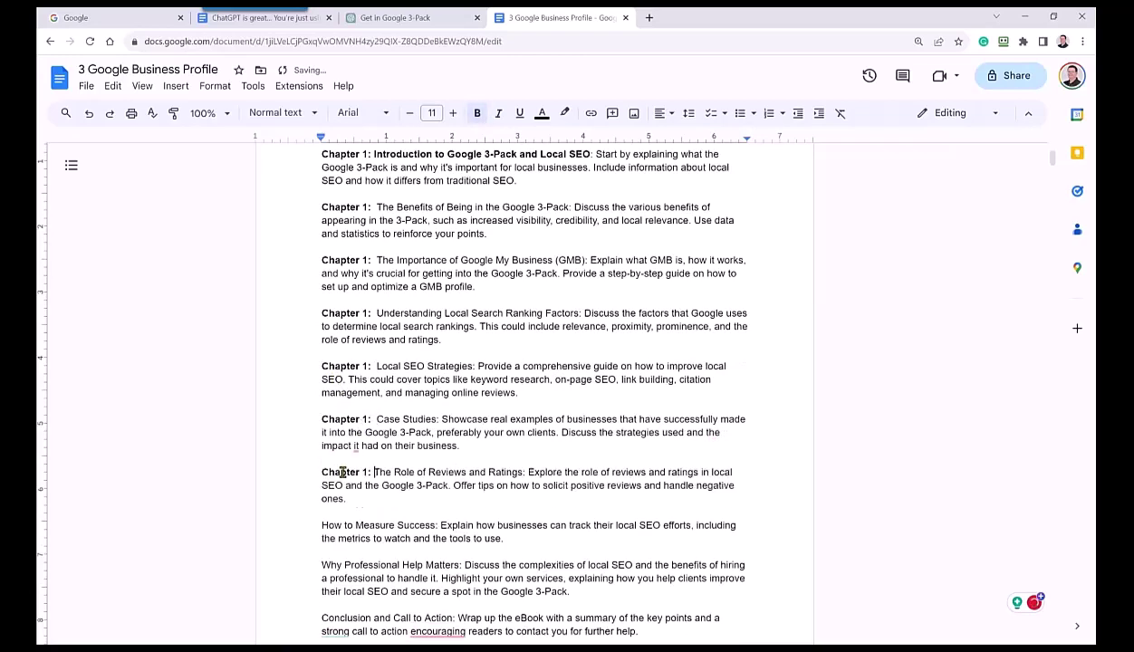
scroll(344, 465, "down", 1)
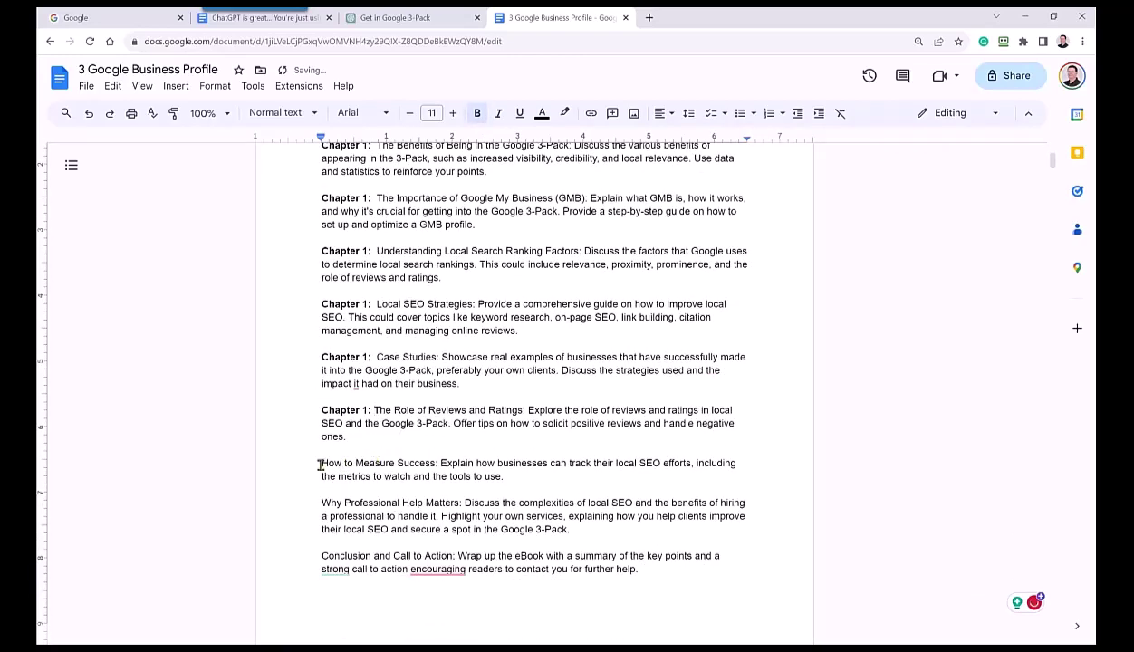
left_click(321, 465)
key("ctrl+v")
left_click(324, 503)
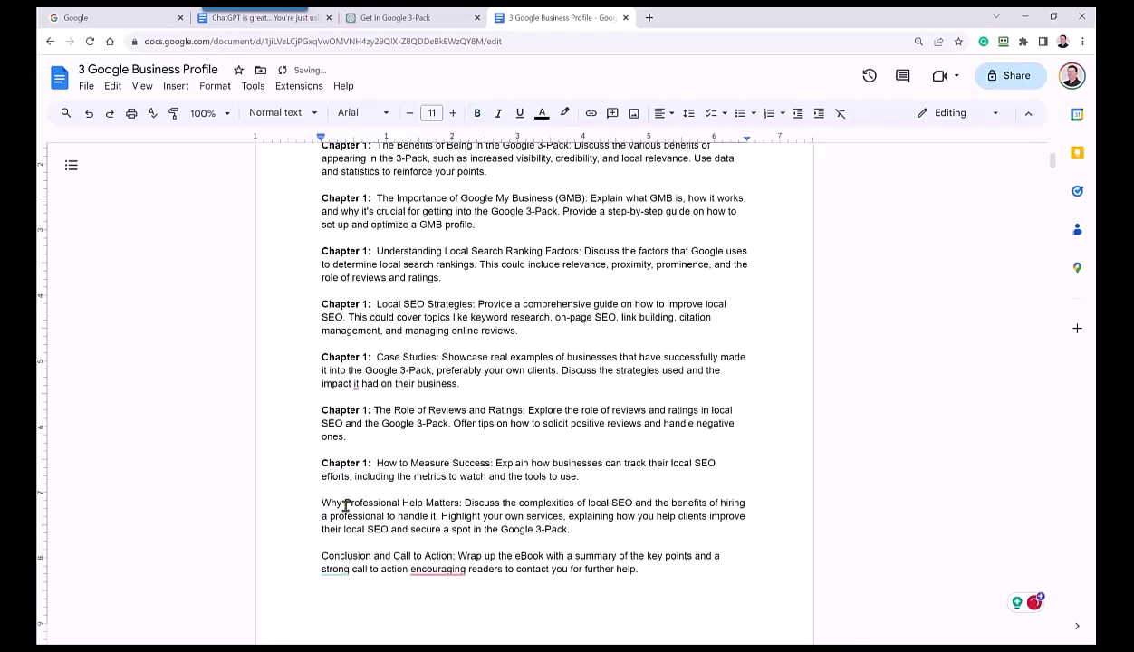
key("ctrl+v")
Step: Delete the conclusion and leftover chat lines below the outline
scroll(358, 516, "down", 3)
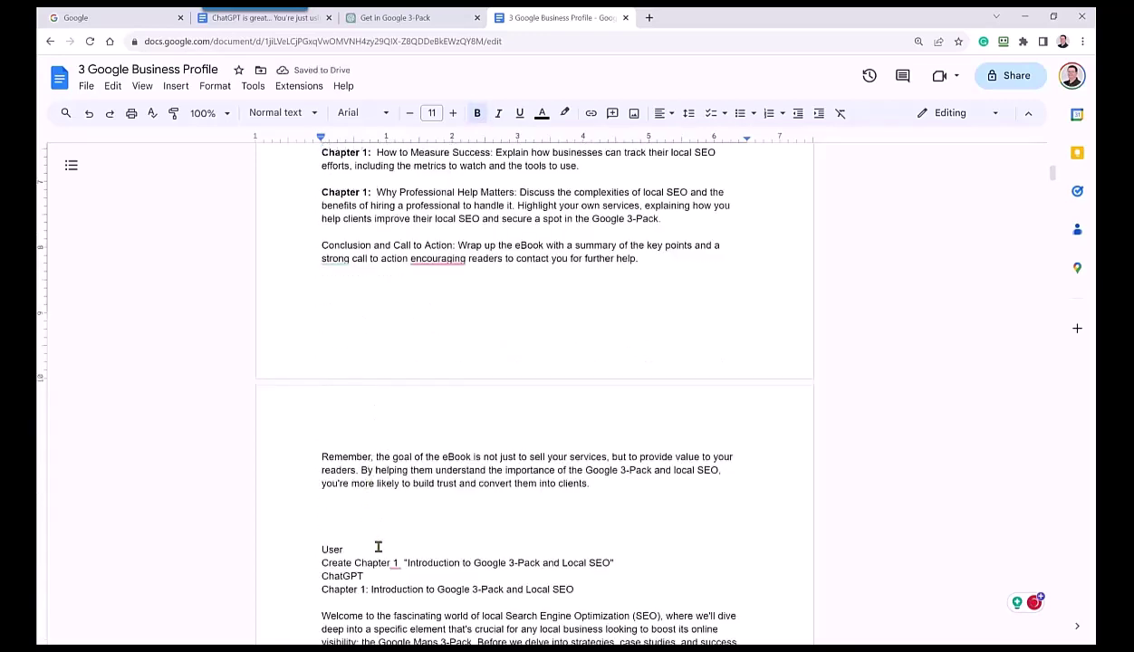
left_click_drag(365, 576, 348, 516)
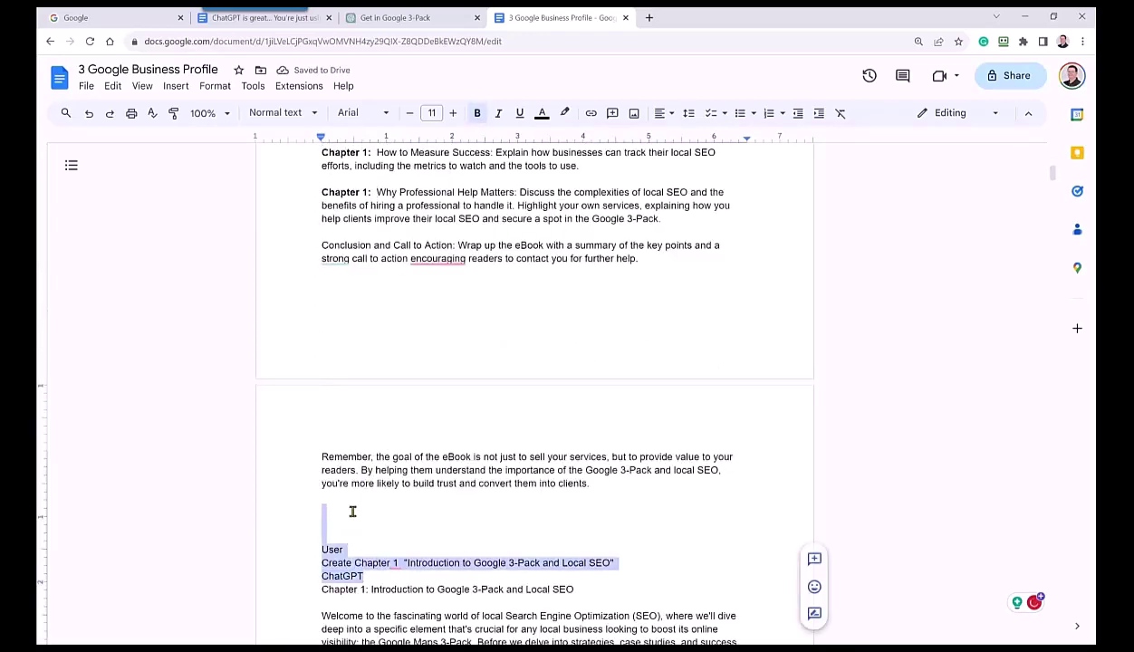
scroll(356, 506, "up", 2)
left_click_drag(356, 506, 317, 375)
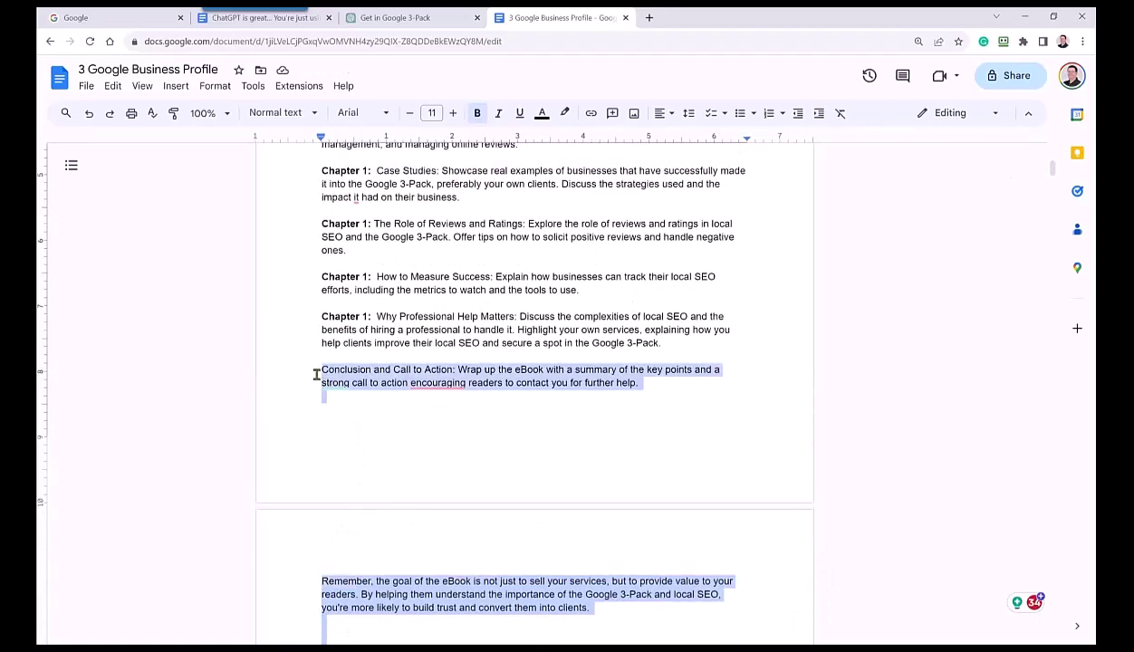
key("Delete")
scroll(417, 341, "up", 6)
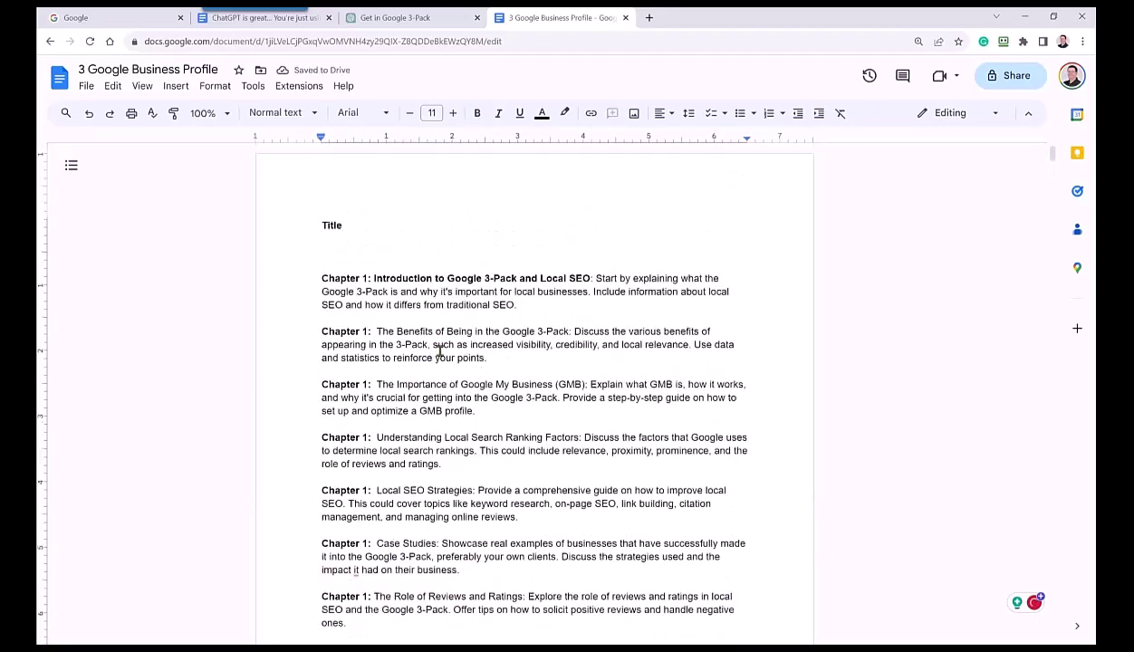
Step: Renumber the second through sixth outline items as Chapter 2, 3, 4, 5 and 6
double_click(367, 331)
type("2")
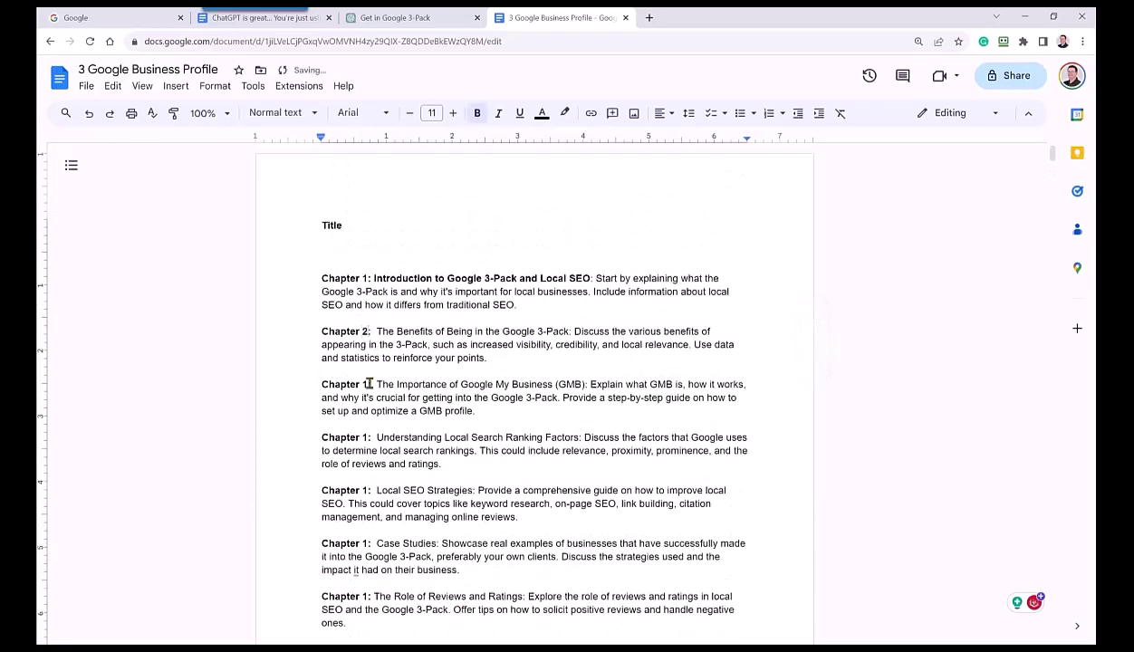
double_click(368, 384)
type("3")
double_click(365, 438)
type("4")
double_click(368, 490)
type("5")
double_click(364, 543)
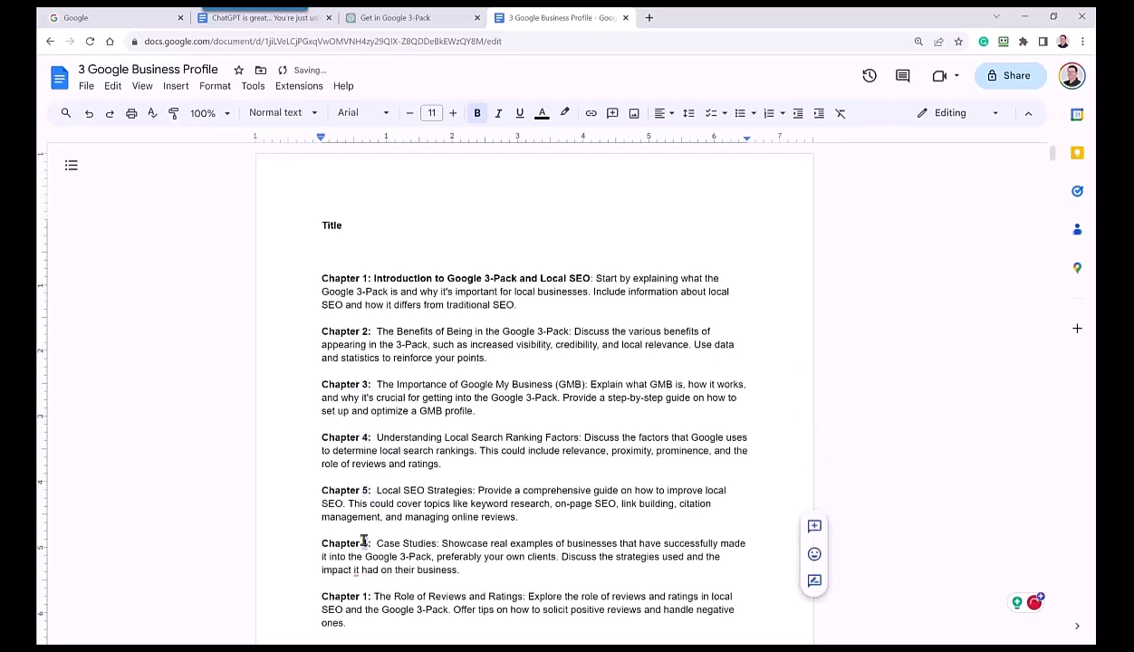
type("6")
Step: Renumber the seventh, eighth and ninth items as Chapter 7, 8 and 9
scroll(365, 525, "down", 3)
double_click(367, 472)
type("7")
scroll(373, 483, "down", 2)
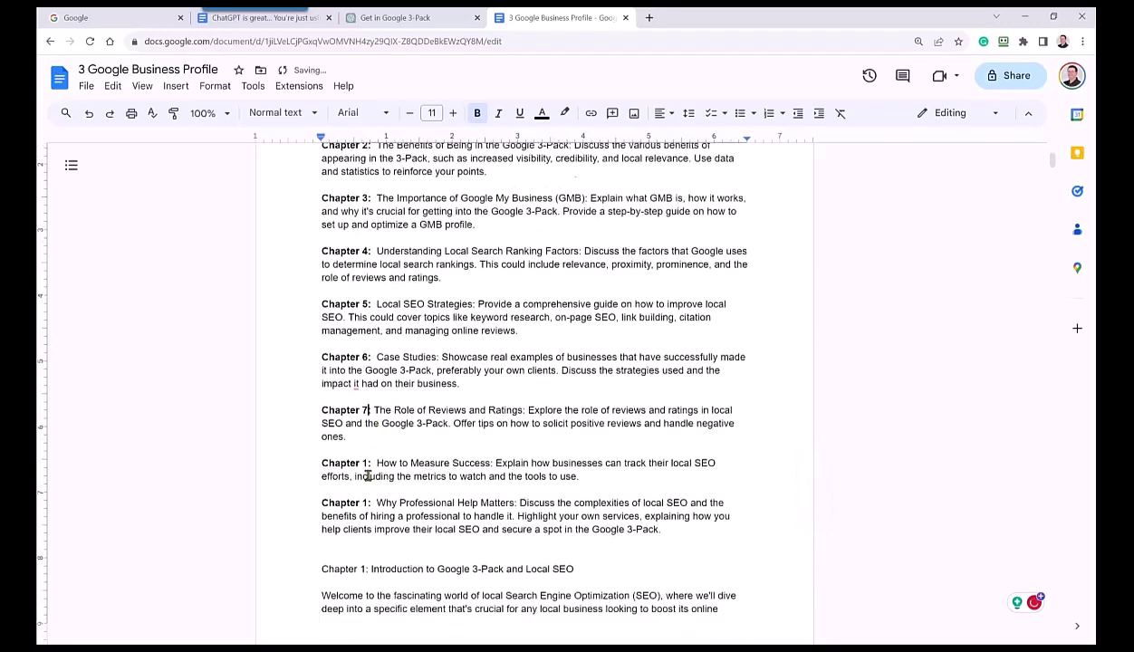
double_click(367, 463)
type("8")
double_click(366, 504)
type("9")
Step: Make the introduction heading read Chapter 10 and review the renumbered outline
scroll(364, 494, "down", 4)
left_click(366, 440)
type("0")
scroll(382, 444, "down", 5)
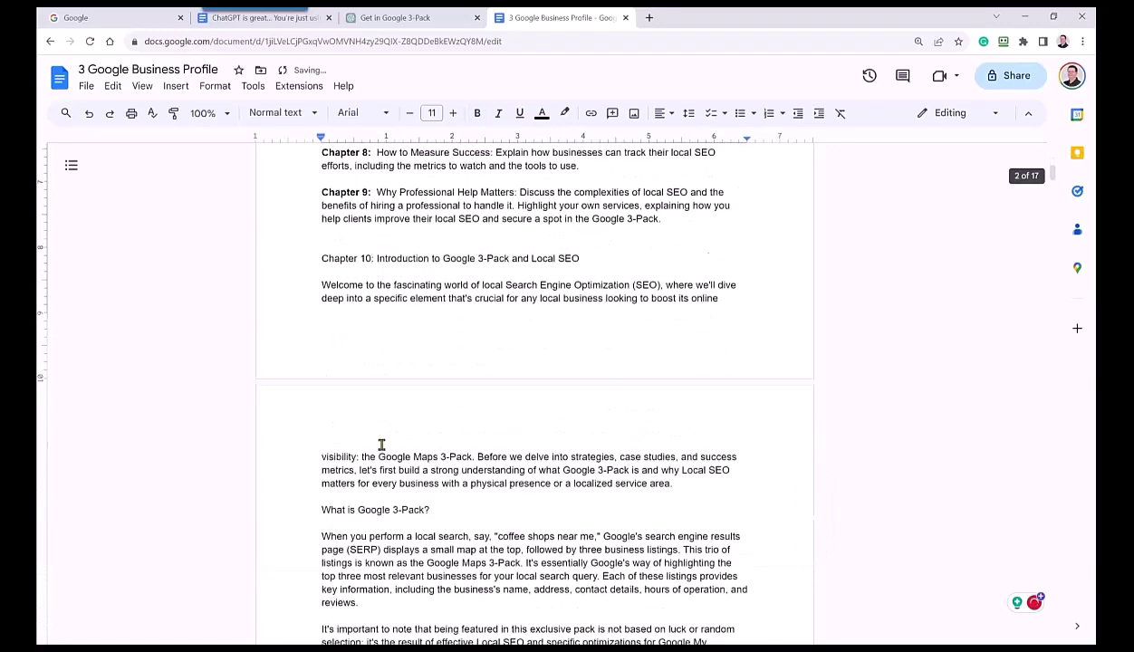
scroll(387, 426, "up", 4)
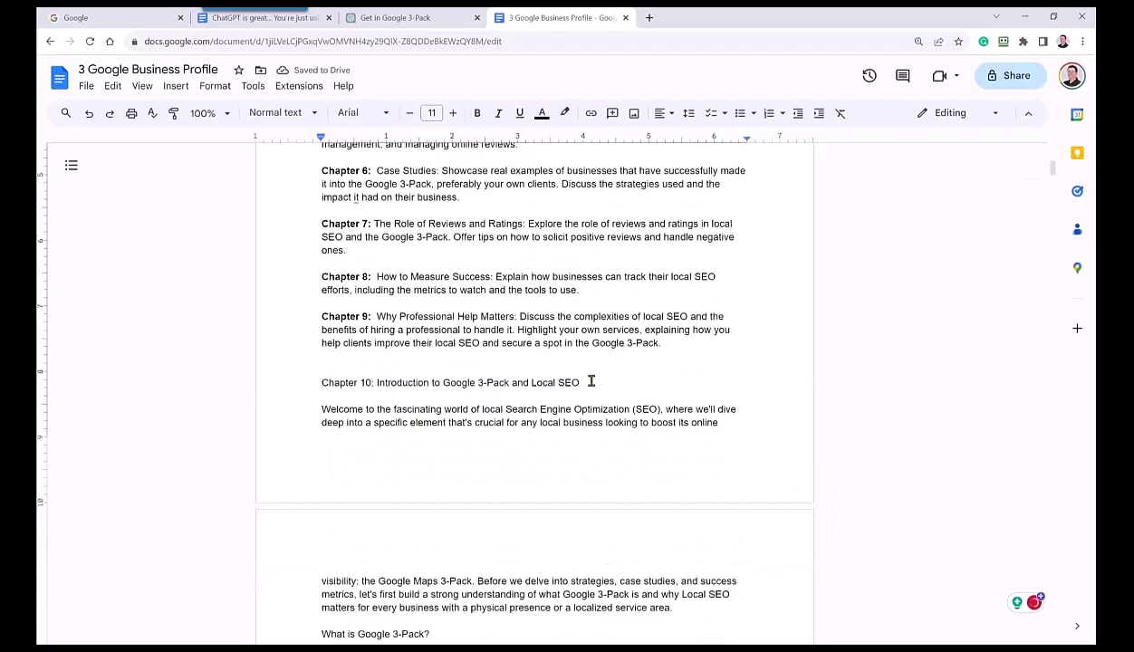
left_click_drag(580, 381, 331, 380)
scroll(395, 392, "up", 1)
scroll(395, 393, "up", 3)
scroll(393, 395, "down", 1)
scroll(393, 395, "up", 4)
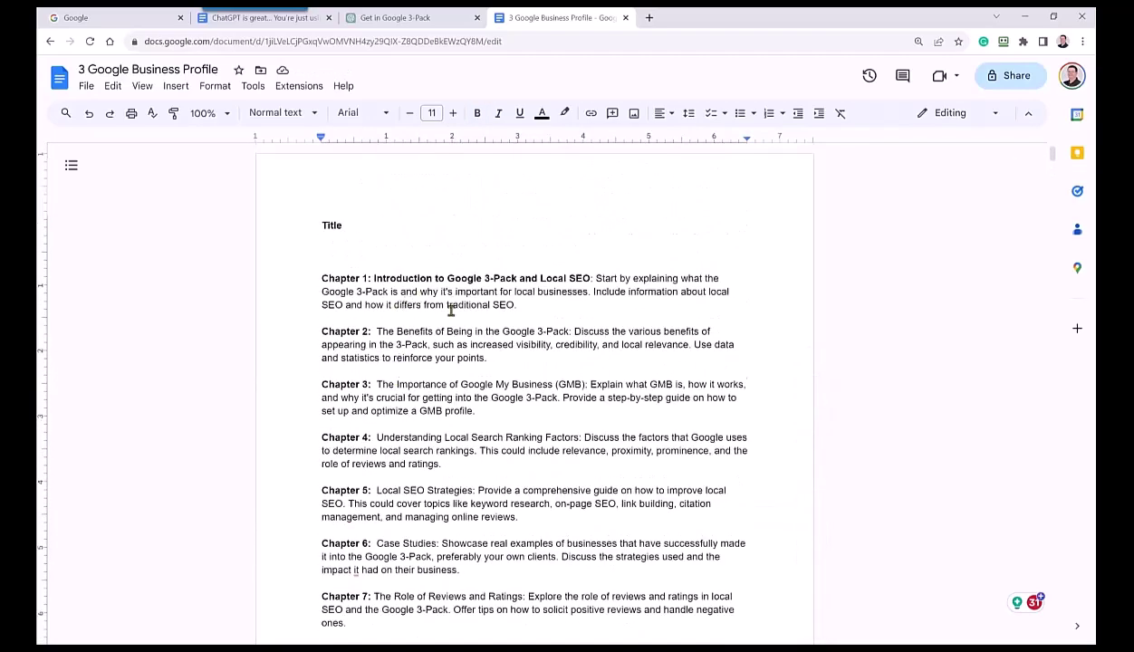
scroll(450, 306, "down", 3)
scroll(403, 330, "up", 3)
Step: Bold the Chapter 2, 3, 4 and 5 headings
left_click_drag(568, 331, 308, 329)
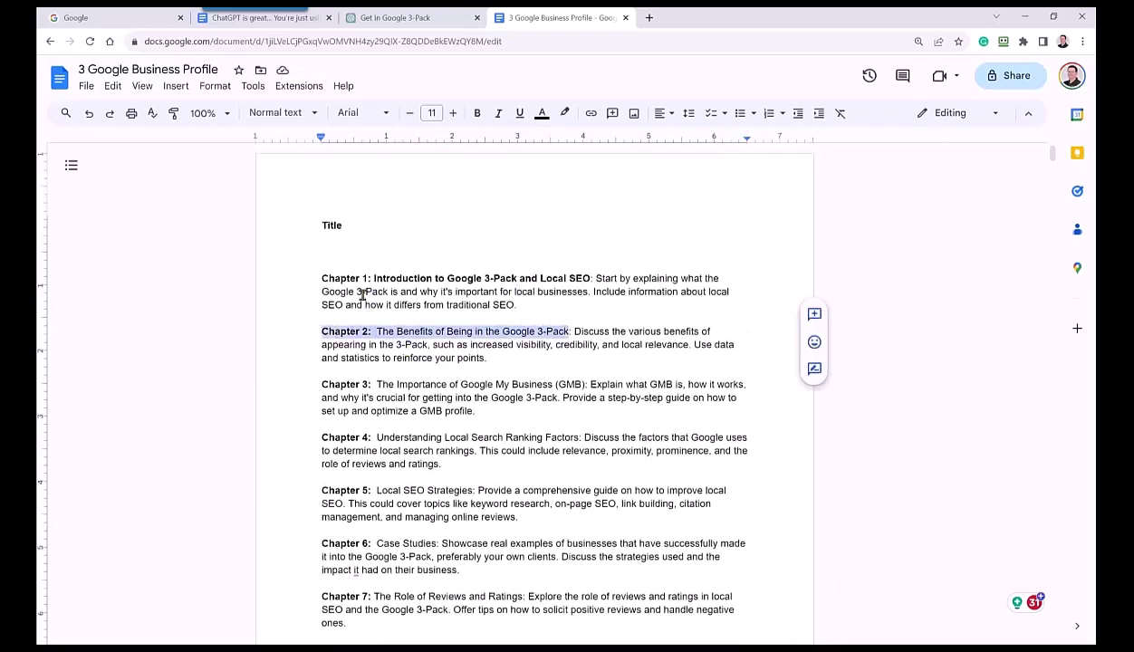
left_click(474, 114)
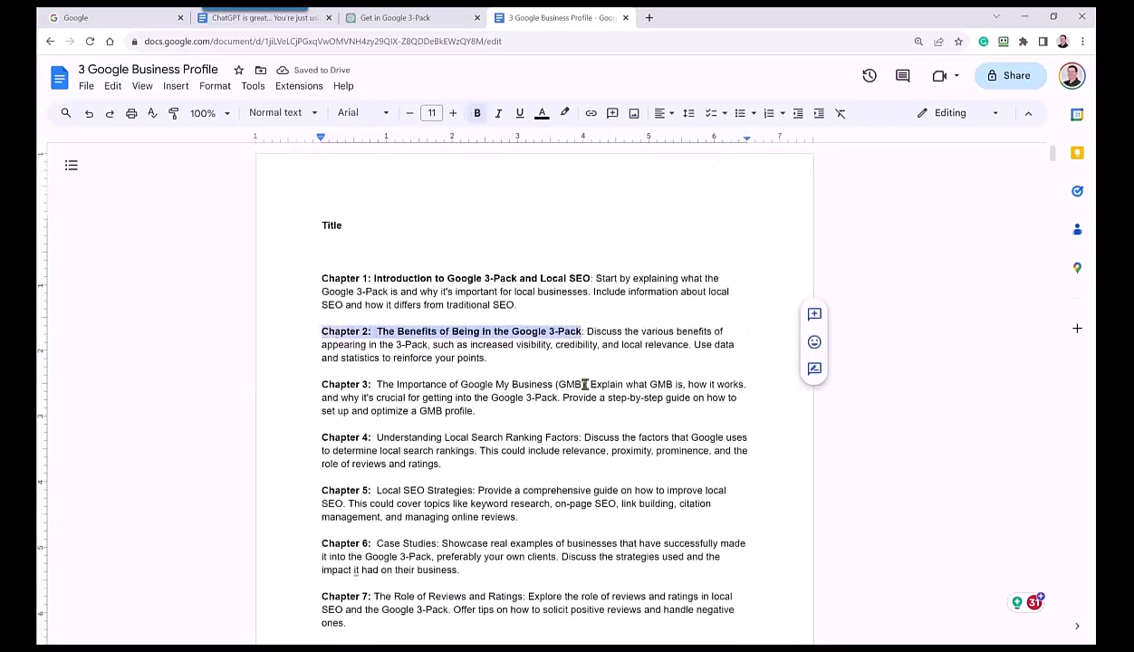
left_click_drag(585, 384, 313, 384)
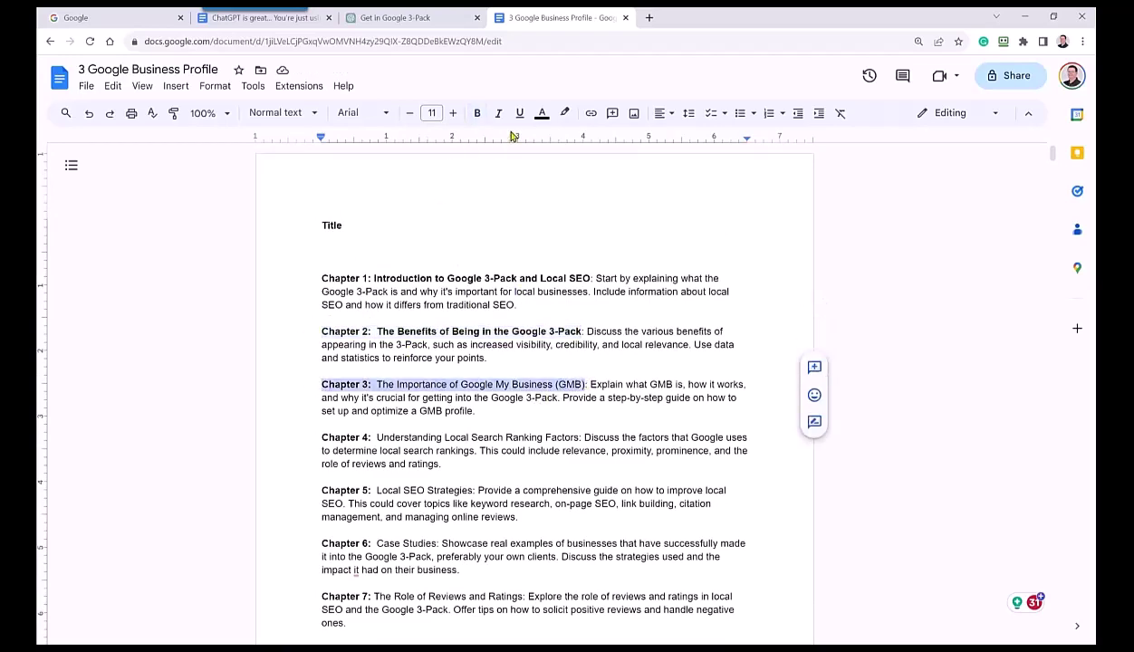
left_click(474, 114)
left_click_drag(578, 438, 321, 437)
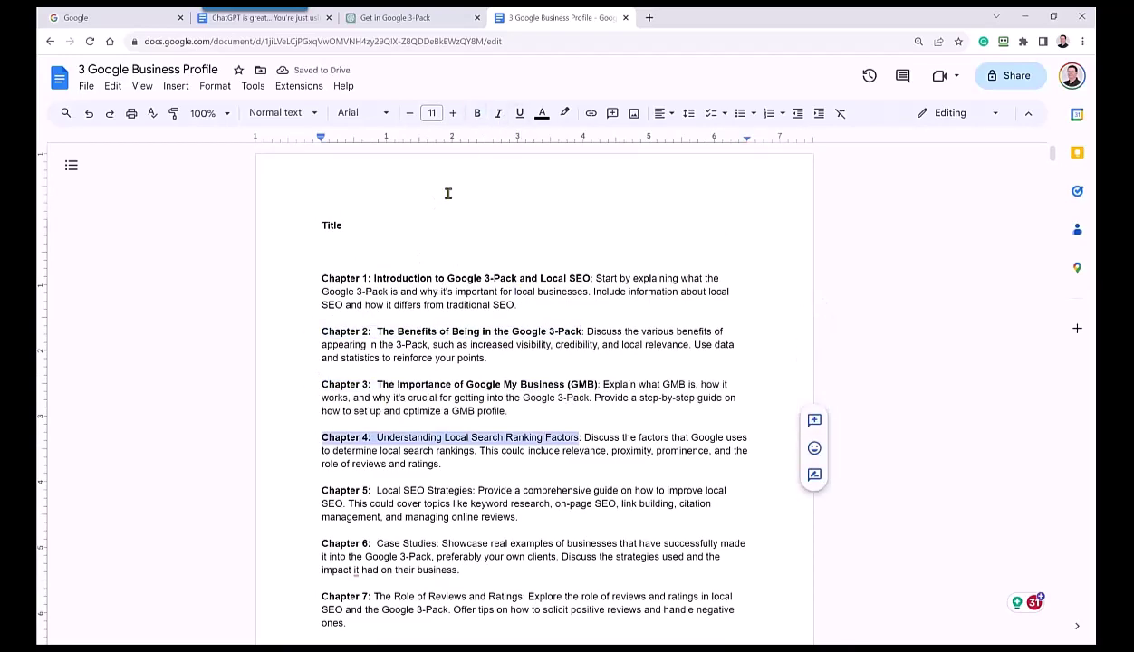
left_click(474, 114)
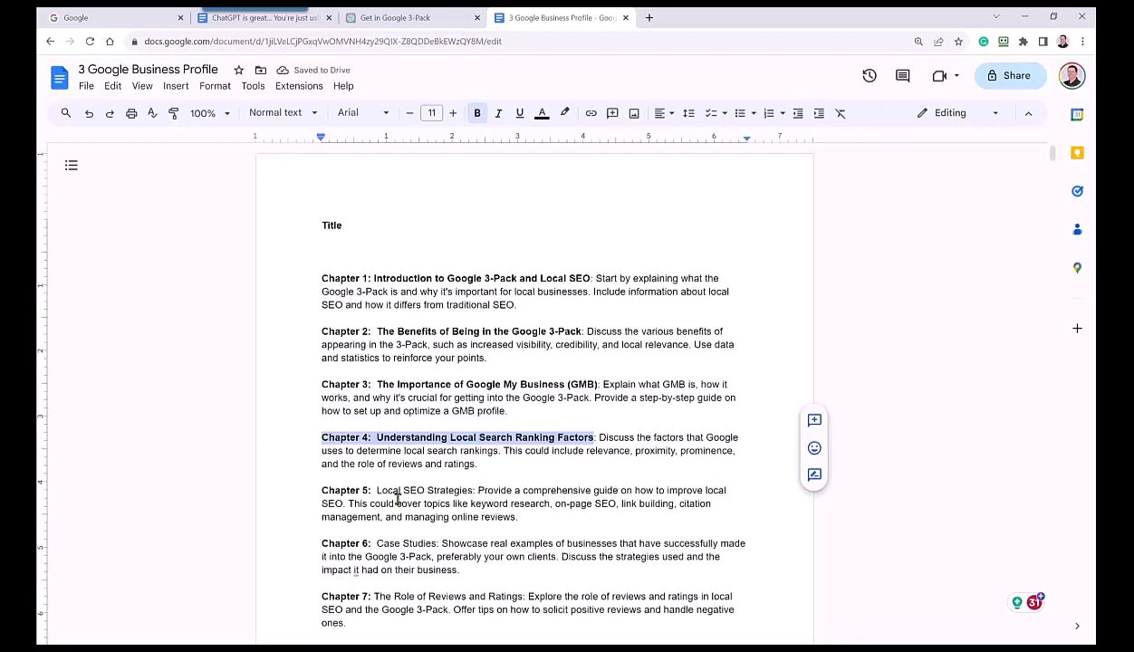
left_click_drag(472, 490, 321, 490)
left_click(477, 113)
Step: Bold the Chapter 6, 7, 8 and 9 headings
scroll(452, 408, "down", 2)
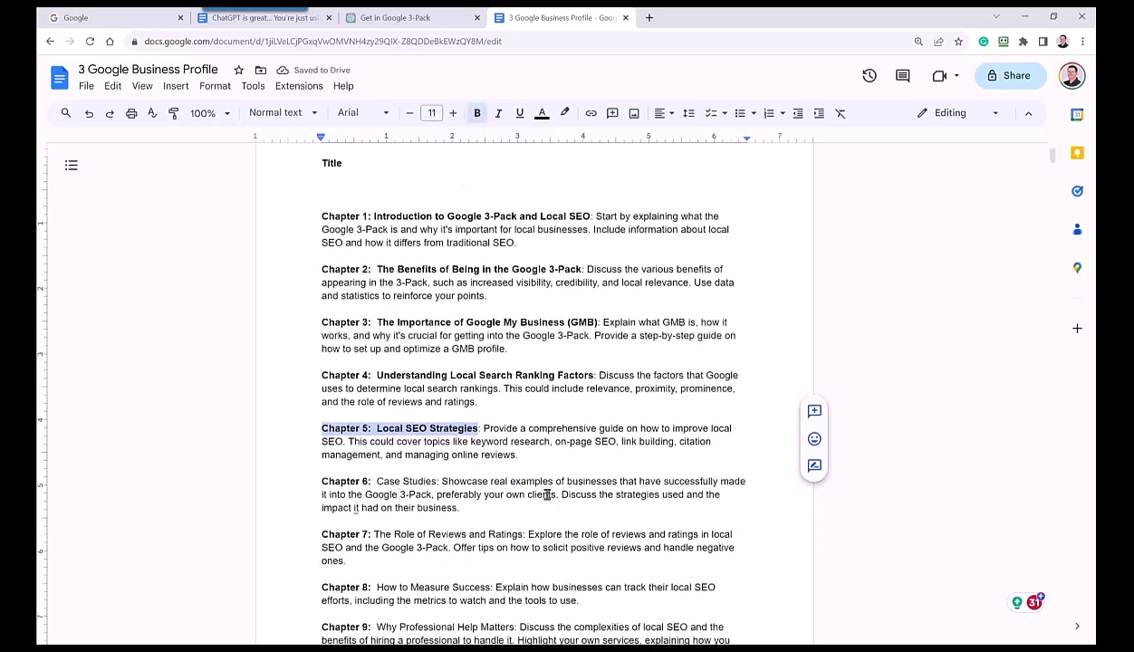
left_click_drag(436, 482, 300, 477)
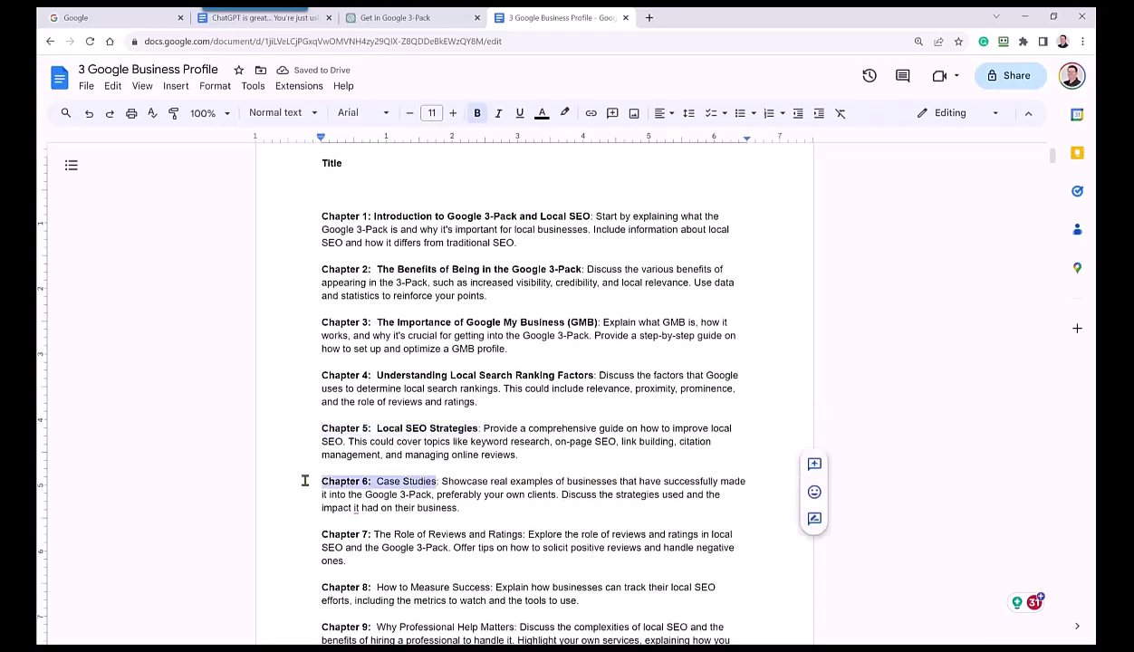
left_click(476, 114)
left_click(520, 535)
left_click_drag(524, 534, 278, 535)
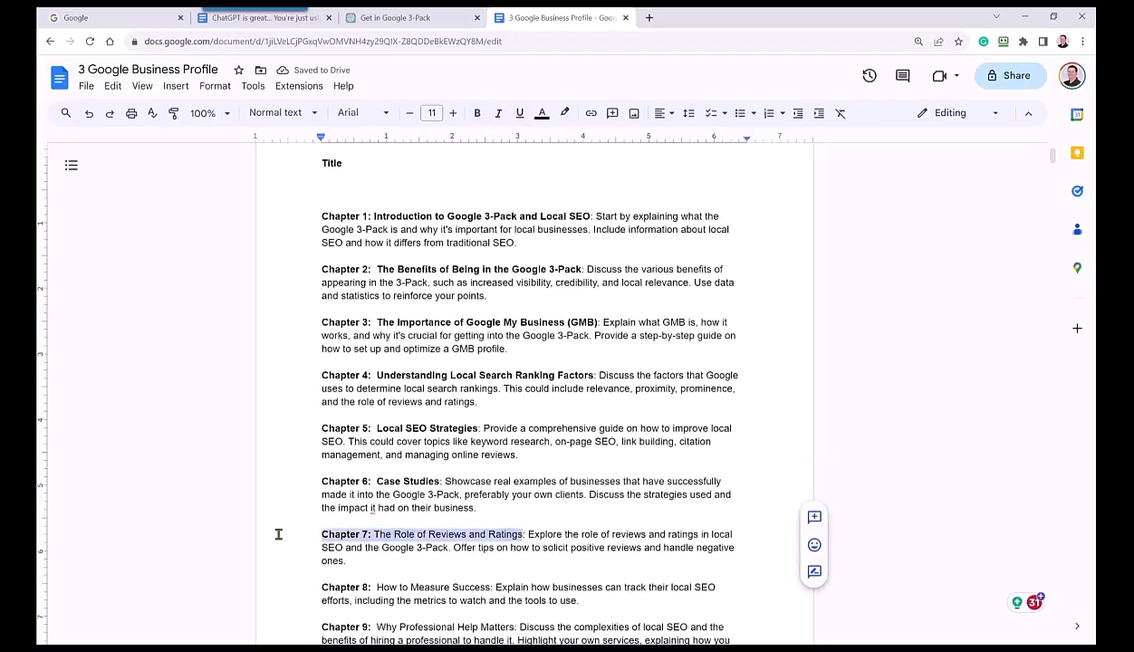
left_click(477, 114)
scroll(398, 444, "down", 2)
left_click_drag(497, 400, 322, 401)
left_click_drag(514, 441, 321, 440)
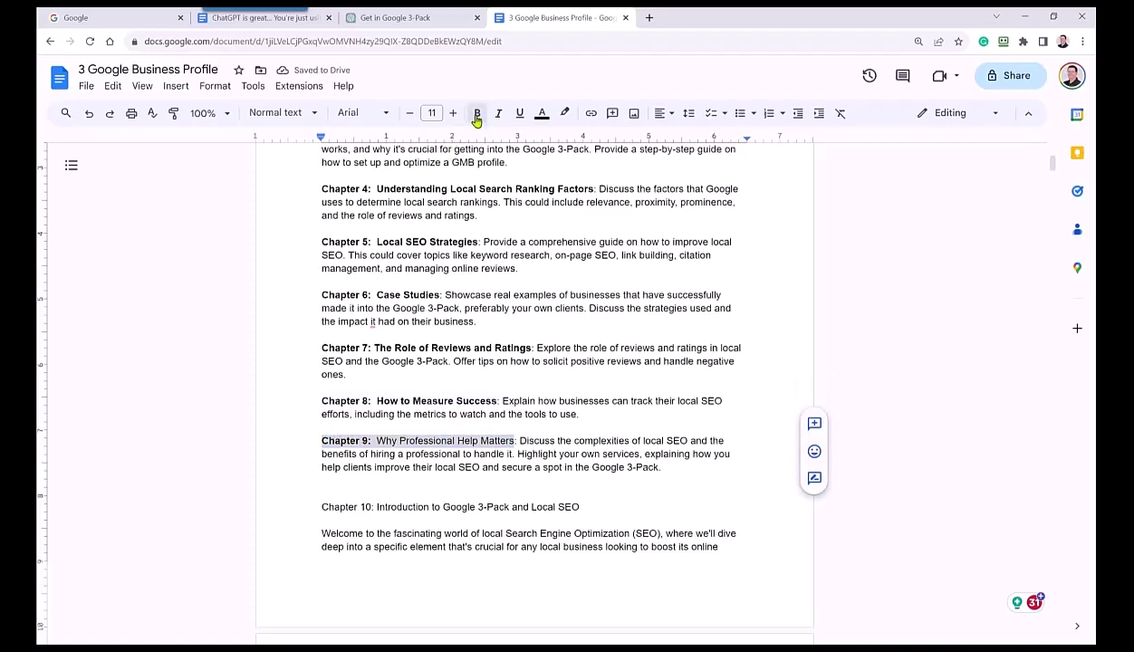
left_click(476, 114)
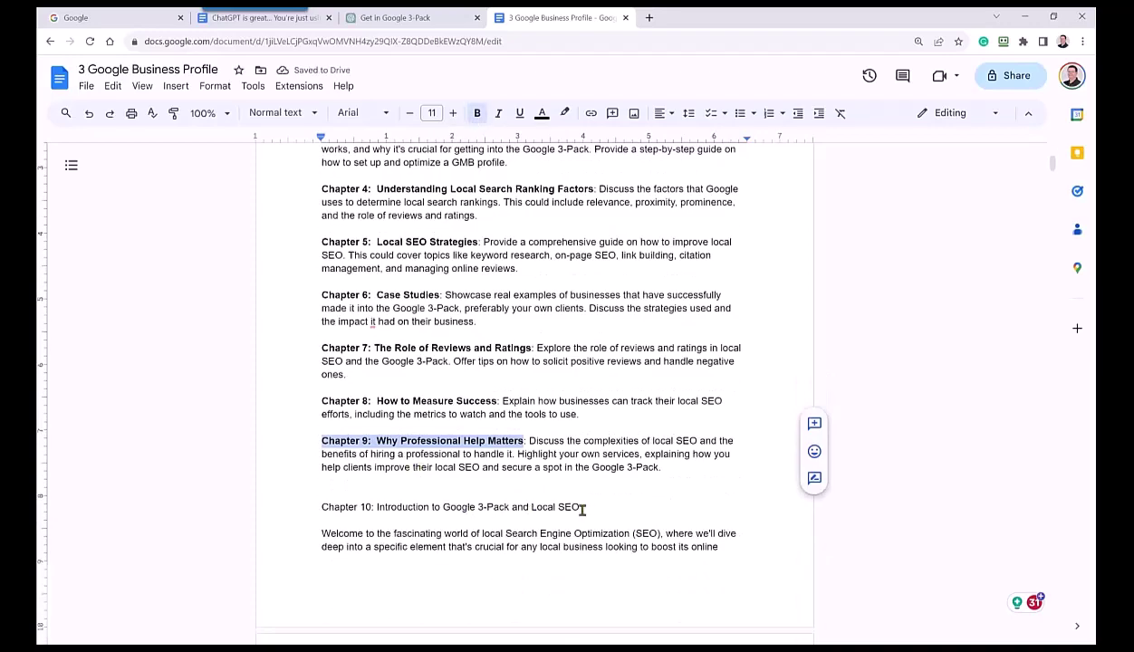
Step: Change 'Chapter 10' to 'Chapter 1' and make that introduction heading bold and centred
left_click_drag(580, 508, 321, 508)
left_click(366, 508)
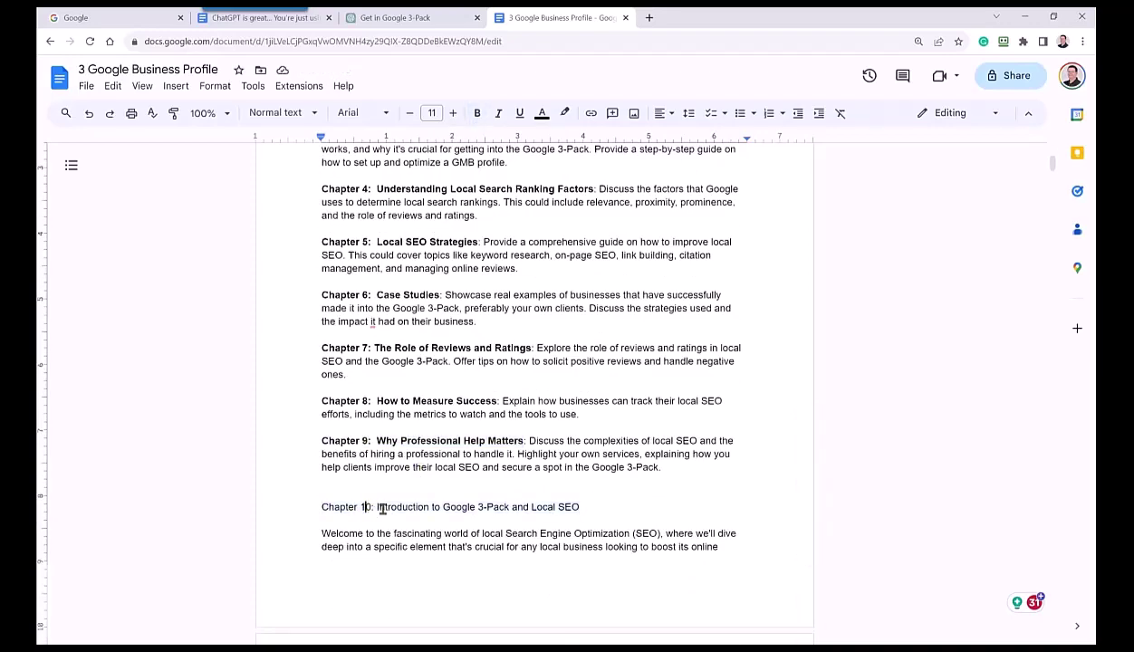
key("Delete")
left_click_drag(574, 507, 309, 511)
left_click(477, 117)
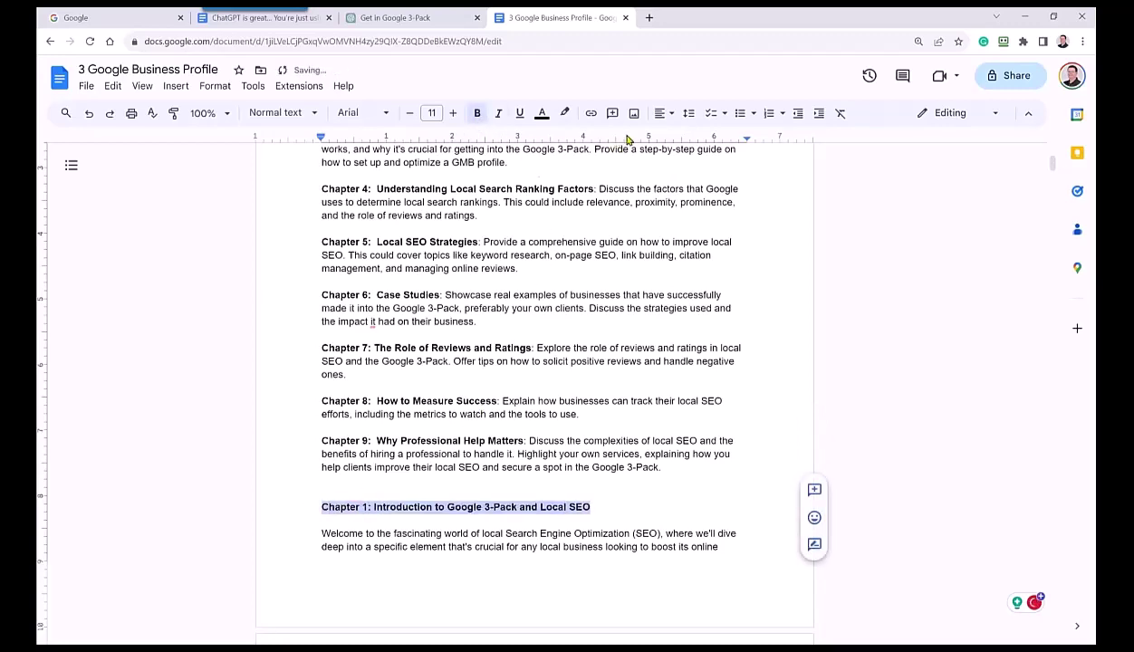
left_click(673, 113)
left_click(669, 138)
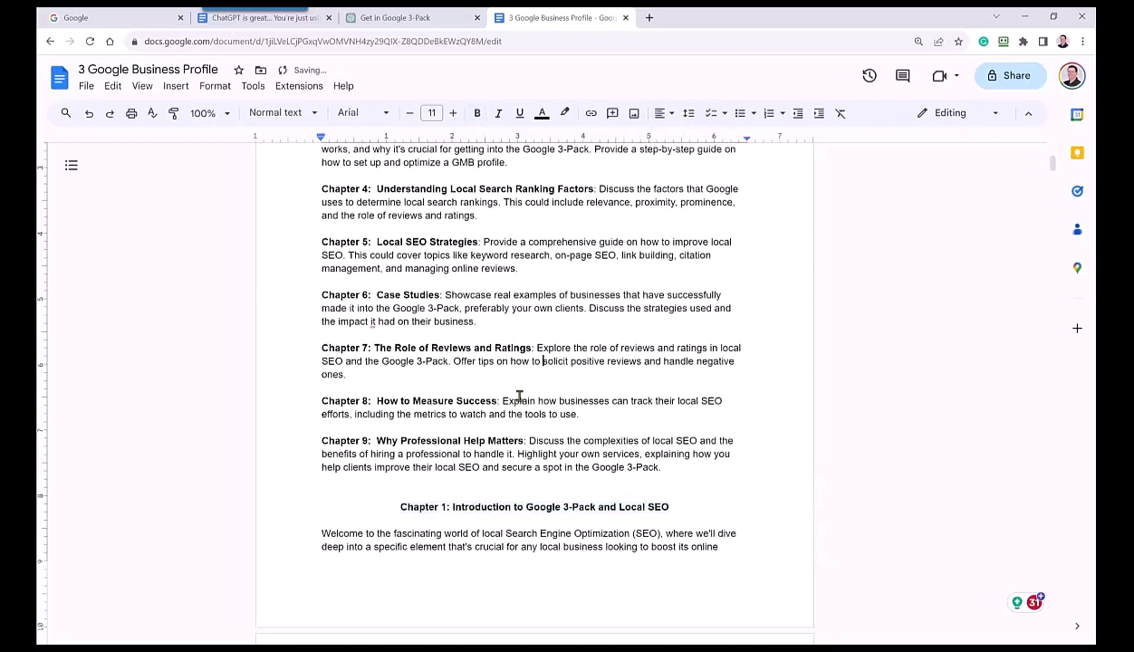
Step: Set the entire document's text to font size 14, then go back to ChatGPT
key("ctrl+a")
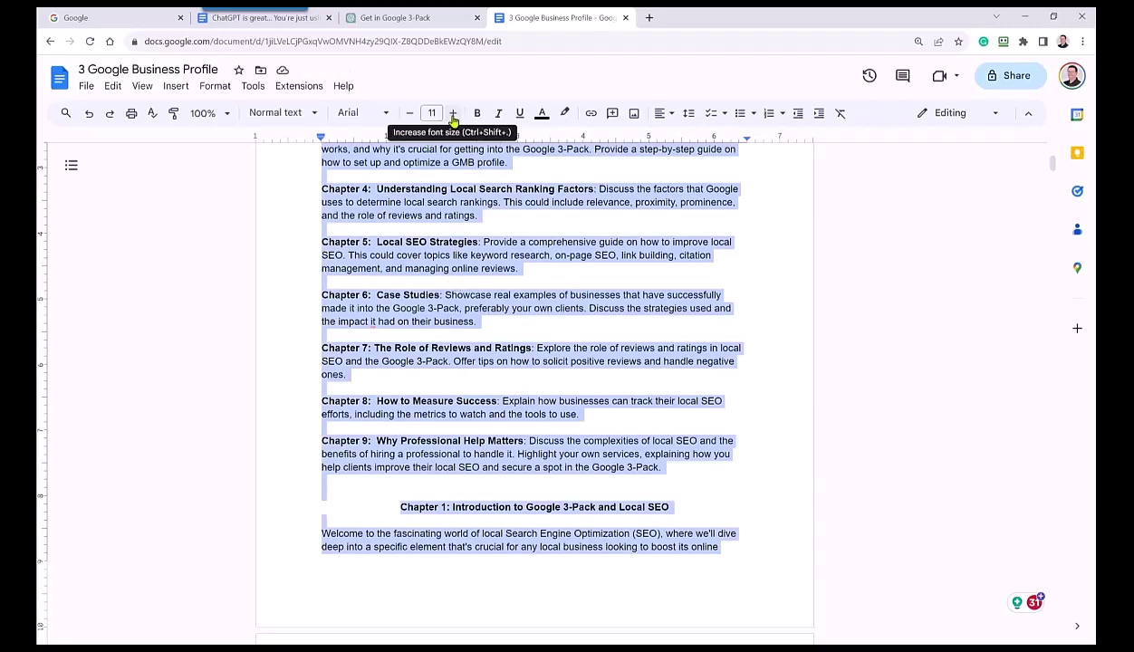
left_click(453, 113)
left_click(453, 113)
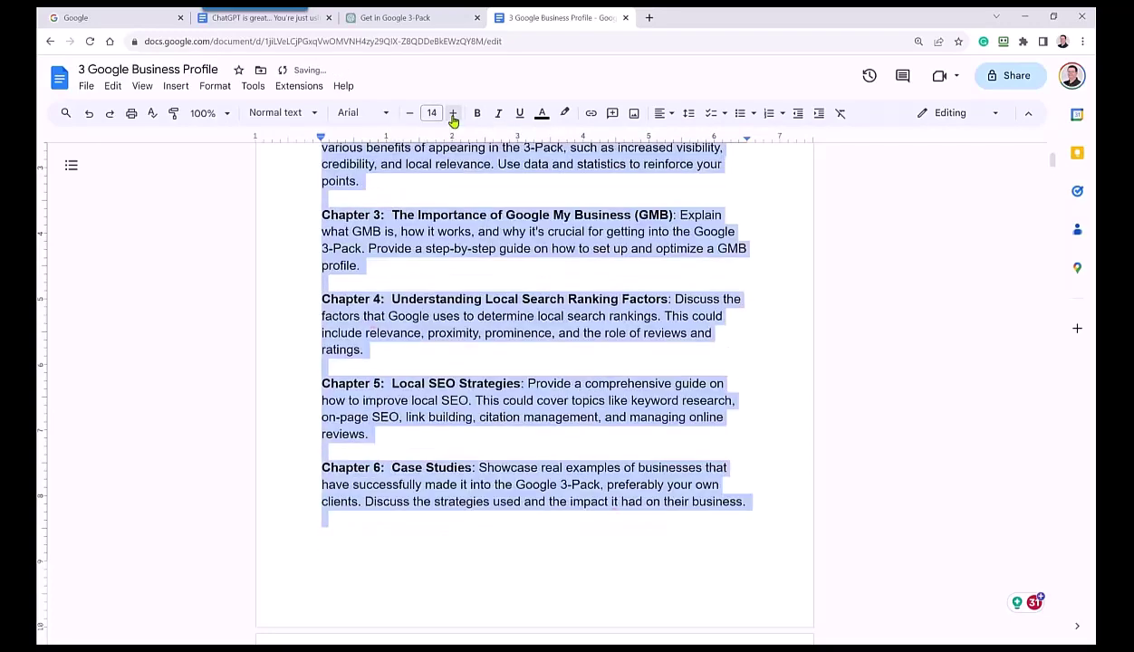
left_click(463, 299)
scroll(468, 371, "up", 3)
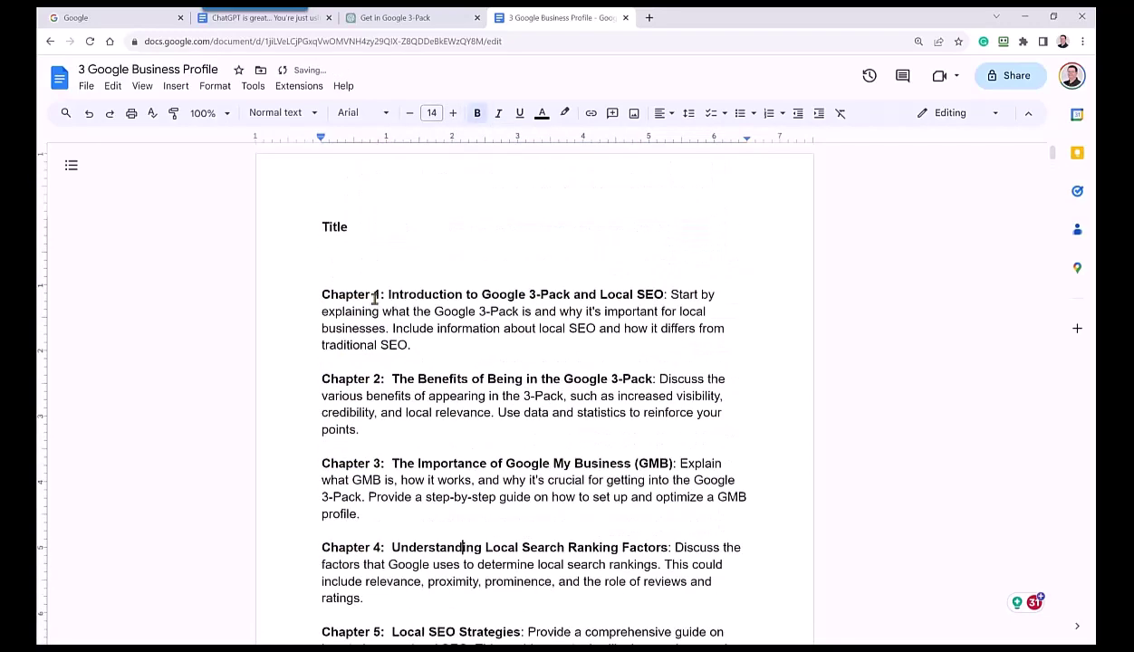
scroll(367, 294, "down", 4)
scroll(417, 362, "down", 3)
scroll(443, 431, "down", 3)
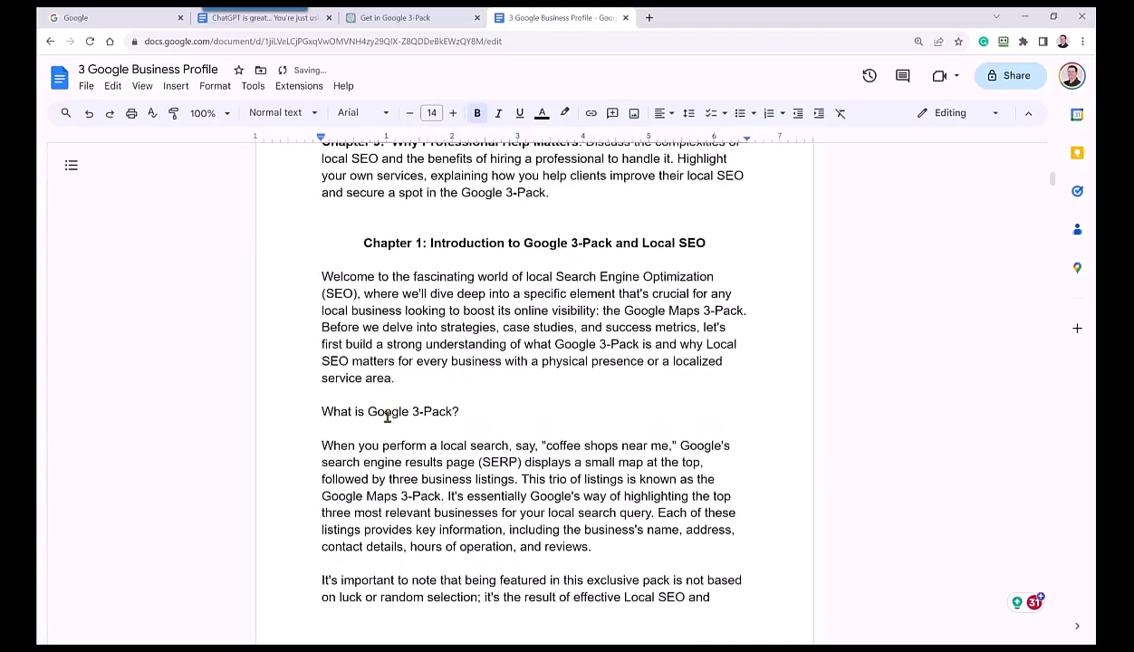
scroll(398, 408, "up", 2)
scroll(417, 272, "up", 2)
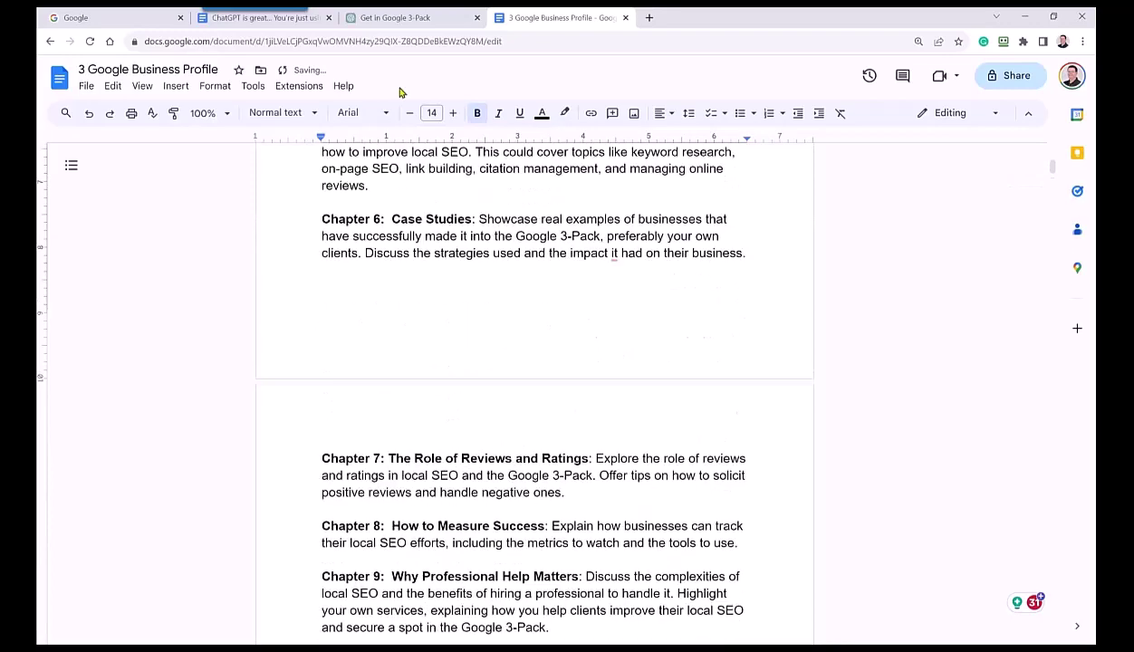
left_click(416, 30)
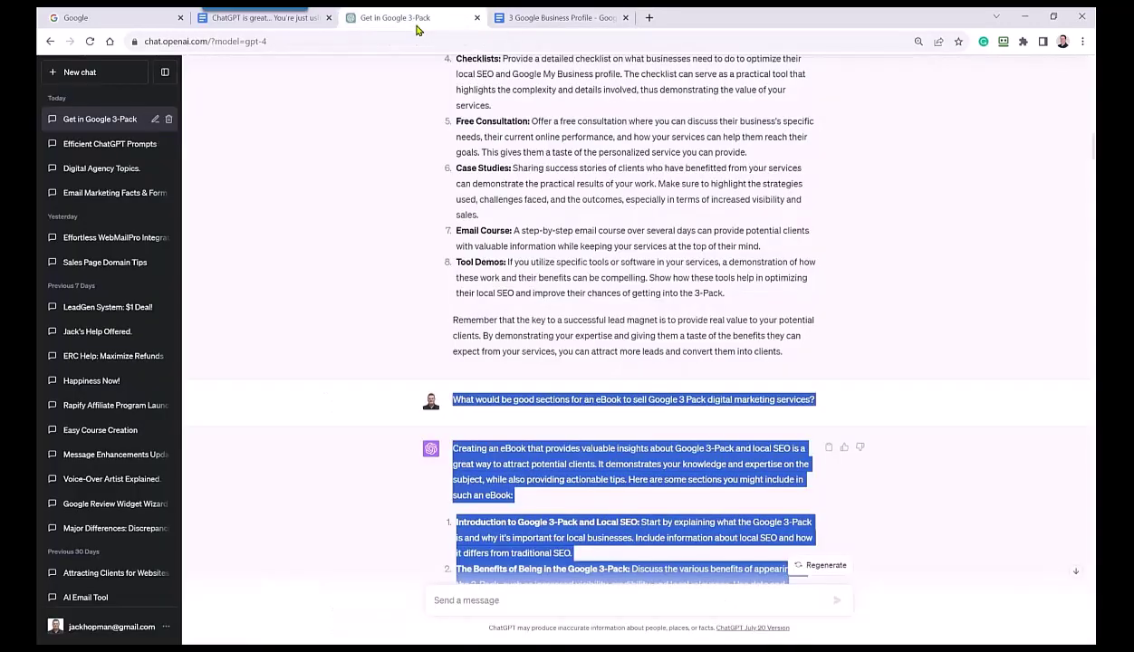
Step: Copy the 'Write a cold email…' prompt from the prompts document for ChatGPT
left_click(283, 20)
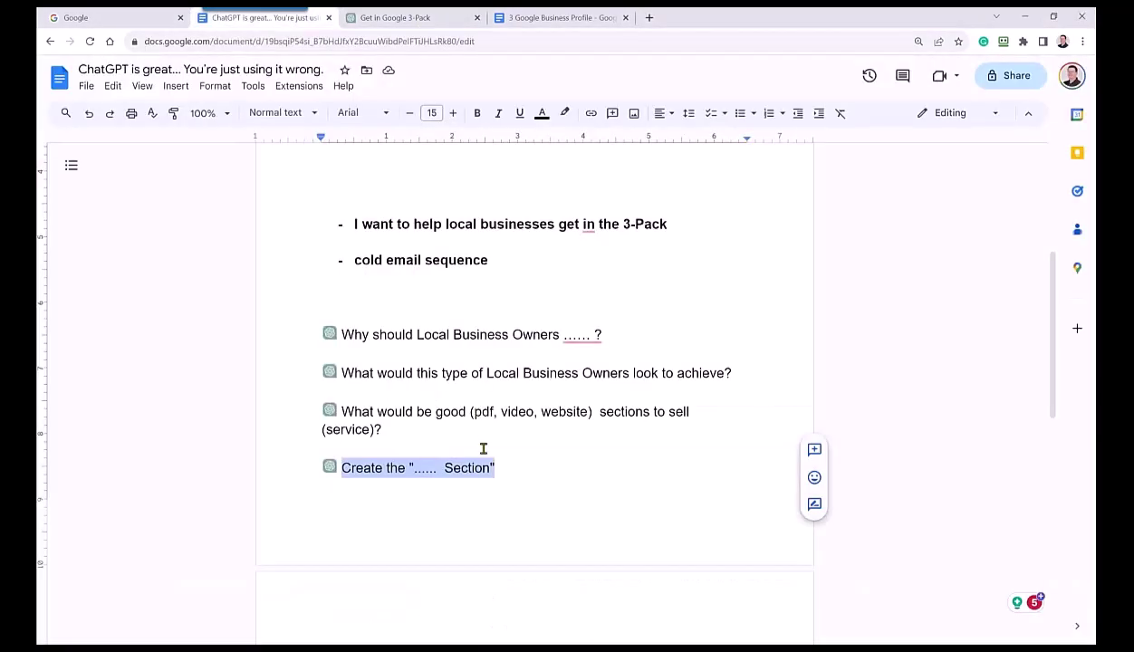
scroll(481, 447, "down", 2)
scroll(488, 444, "down", 1)
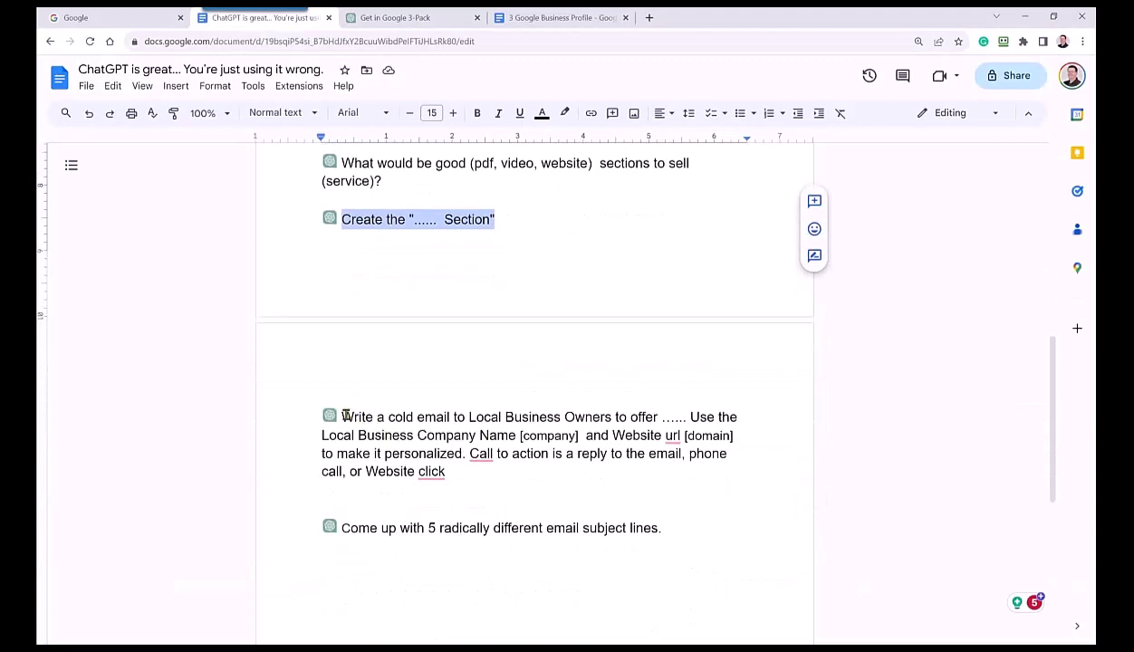
mouse_move(343, 417)
left_mouse_down()
mouse_move(520, 422)
mouse_move(509, 474)
left_mouse_up()
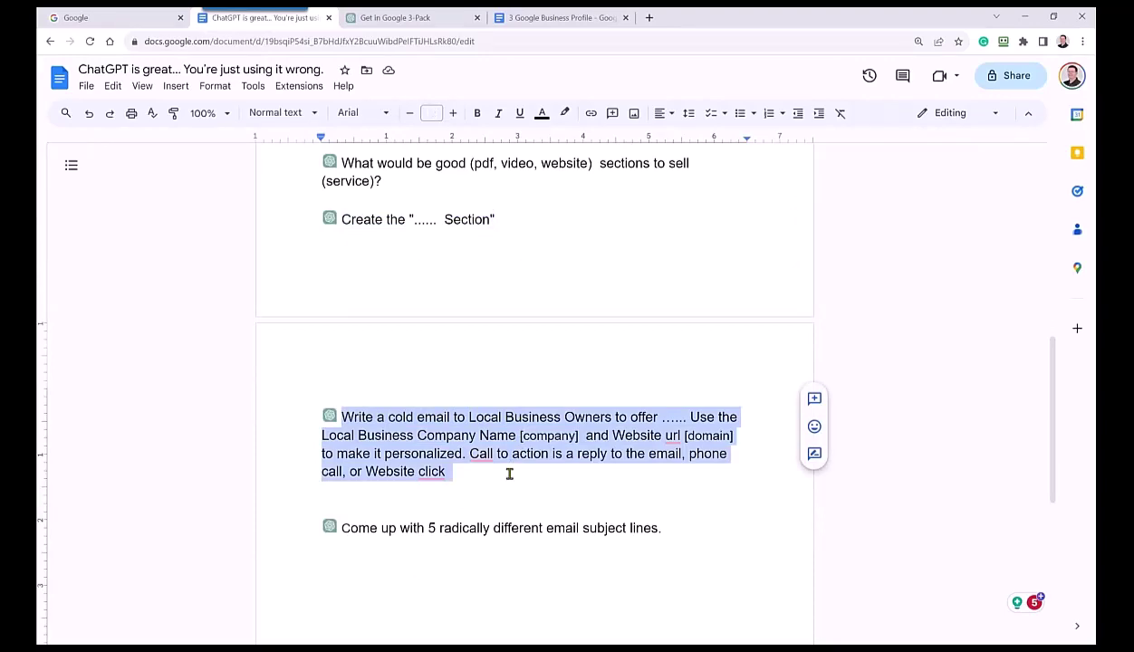
left_click(417, 17)
Step: Paste the cold-email prompt and replace the '.....' placeholder with 'Google Business Profile'
left_click(481, 600)
type("Write a cold email to Local Business Owners to offer ...... Use the Local Business Company Name [company]  and Website url [domain] to make it personalized. Call to action is a reply to the email, phone call, or Website click")
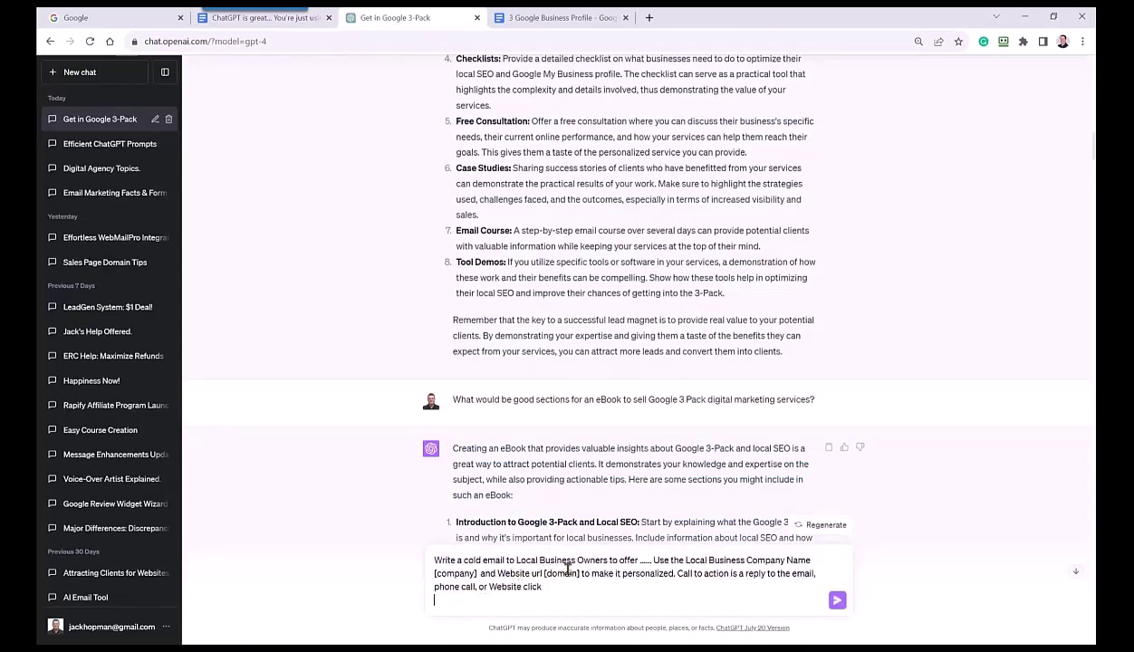
left_click_drag(652, 561, 639, 563)
type("Google ")
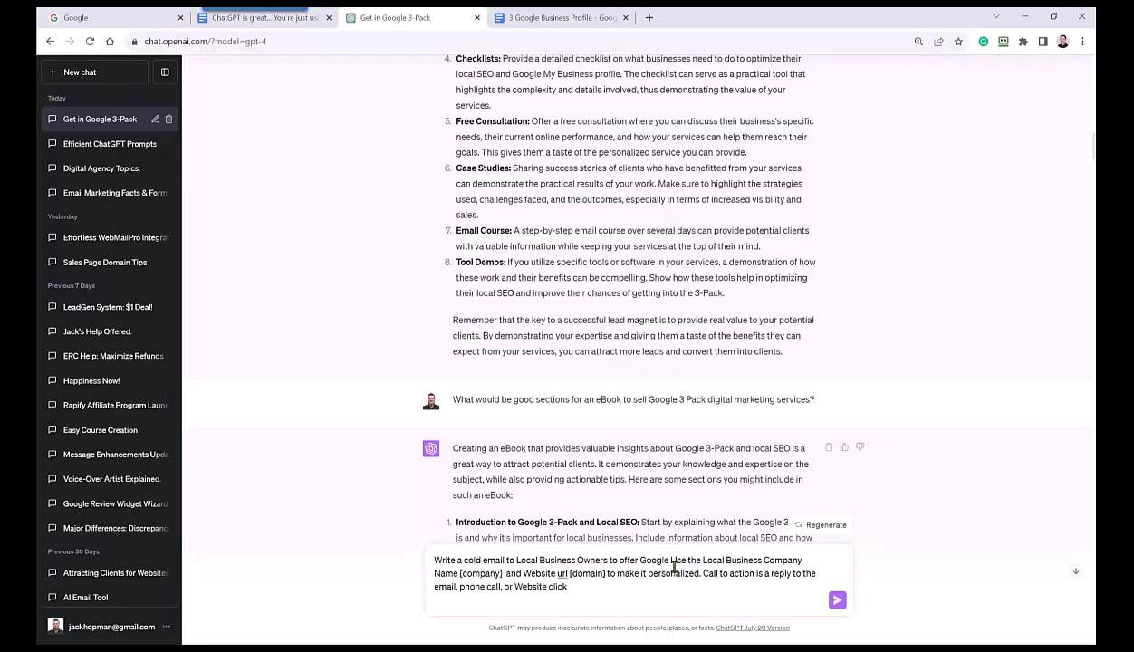
type("Bus")
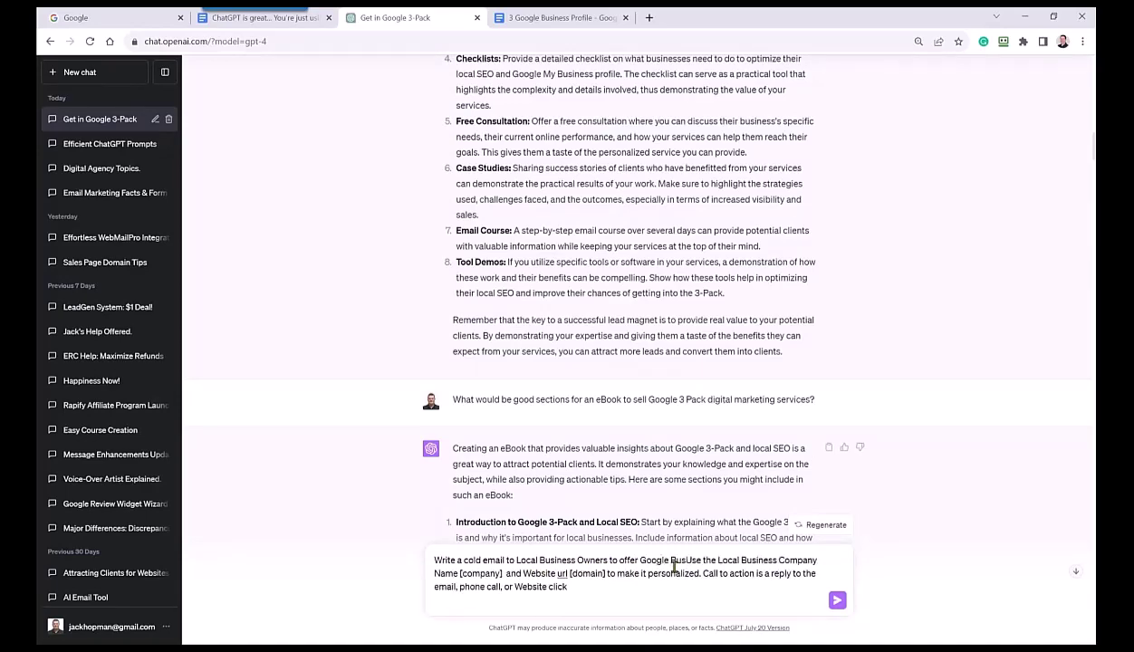
key("BackSpace")
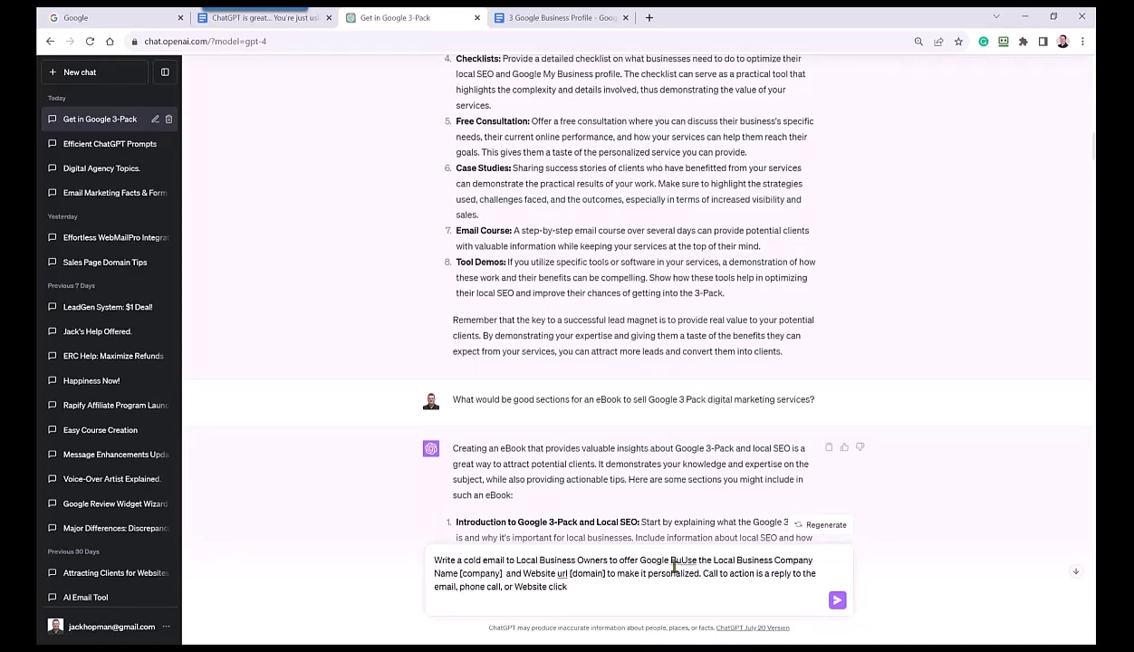
key("BackSpace")
key("BackSpace")
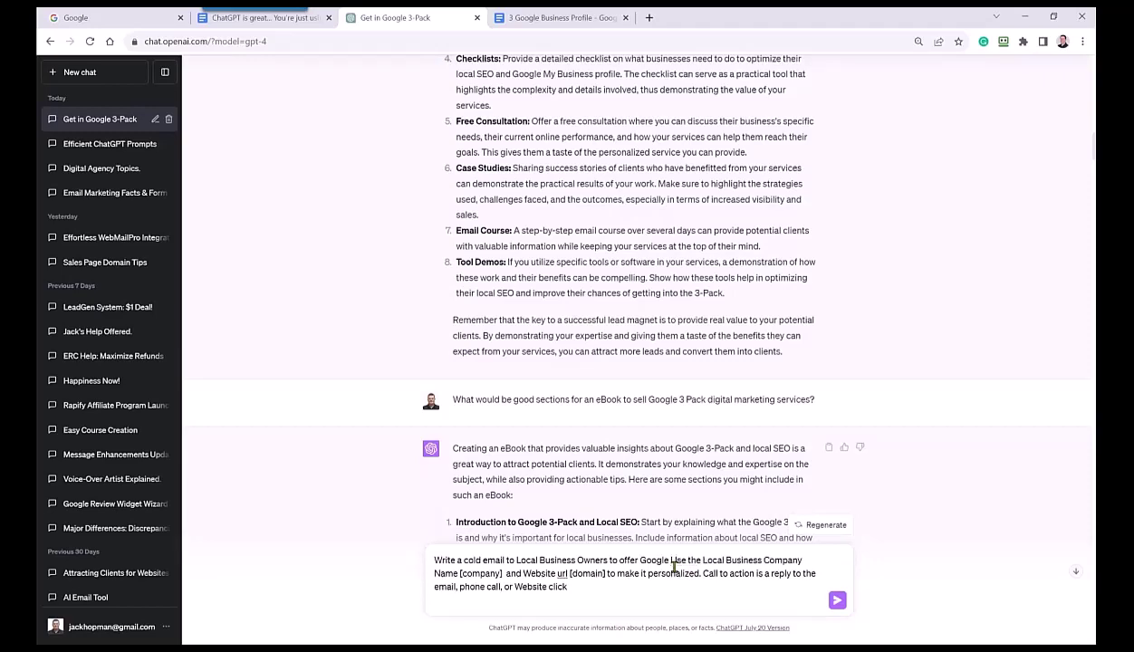
type("Maps")
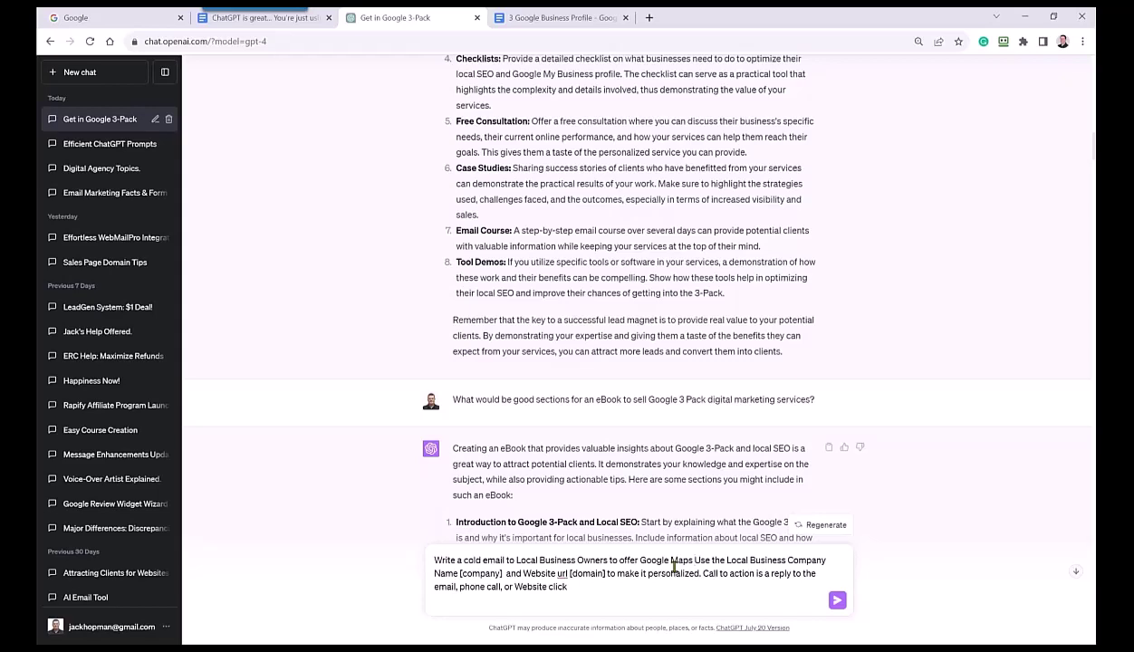
key("BackSpace")
key("BackSpace")
key("BackSpace")
type("Business Profile")
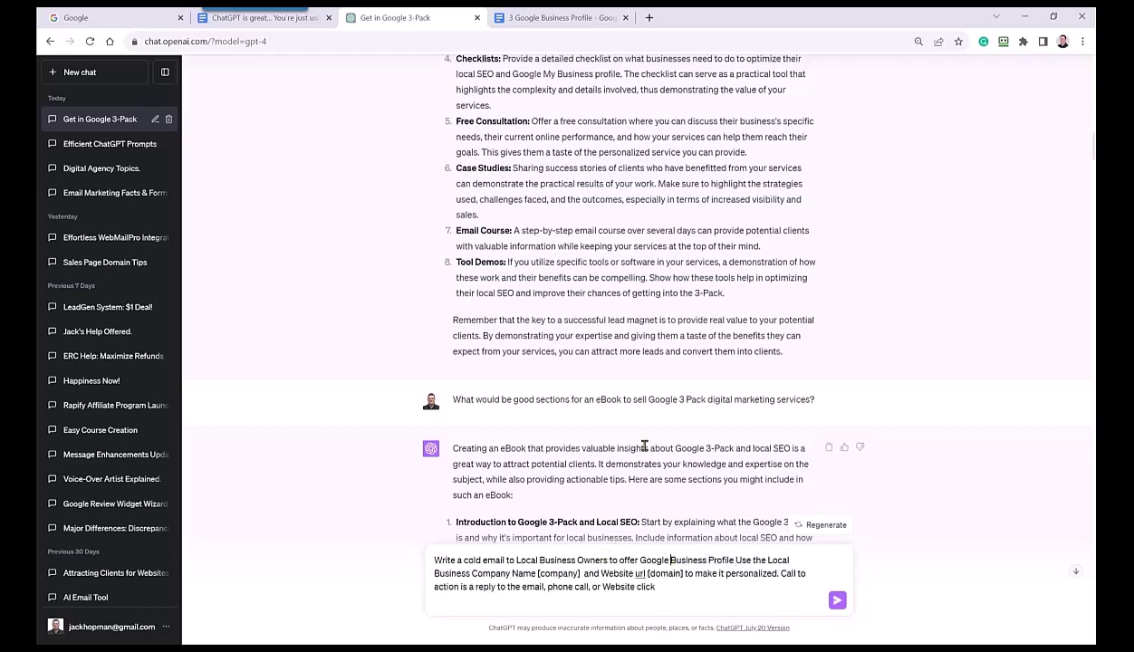
Step: Change the offer to 'Google Business Maps Ranking' and send the prompt
mouse_move(634, 400)
left_click(671, 560)
type("Ranking.")
left_click_drag(670, 559, 735, 560)
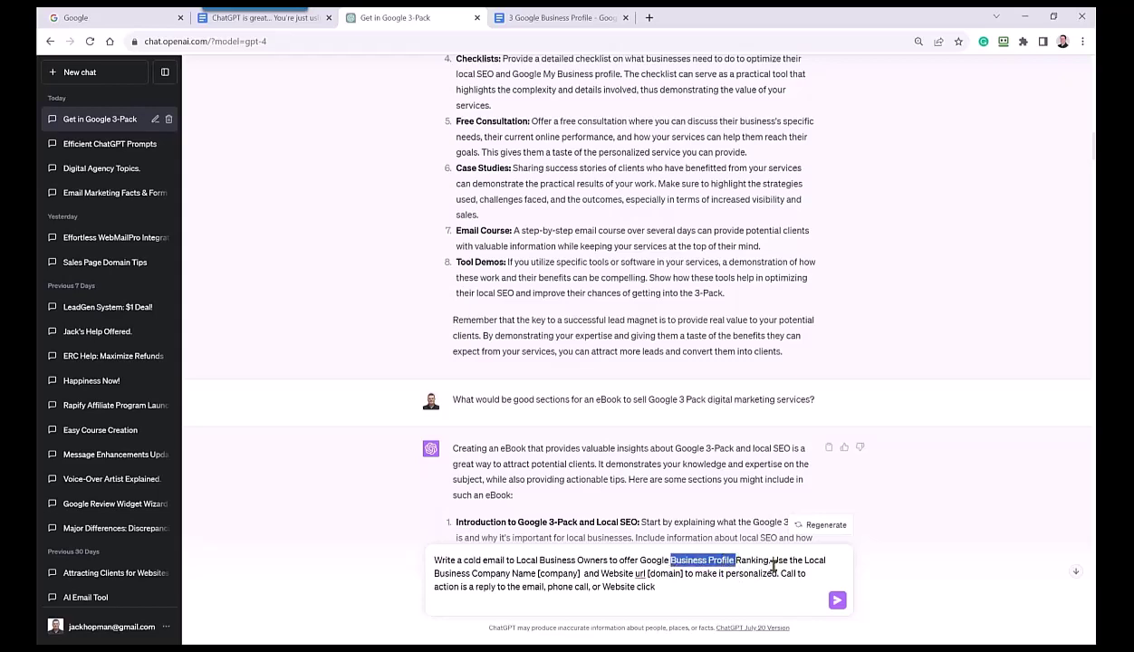
left_click(714, 560)
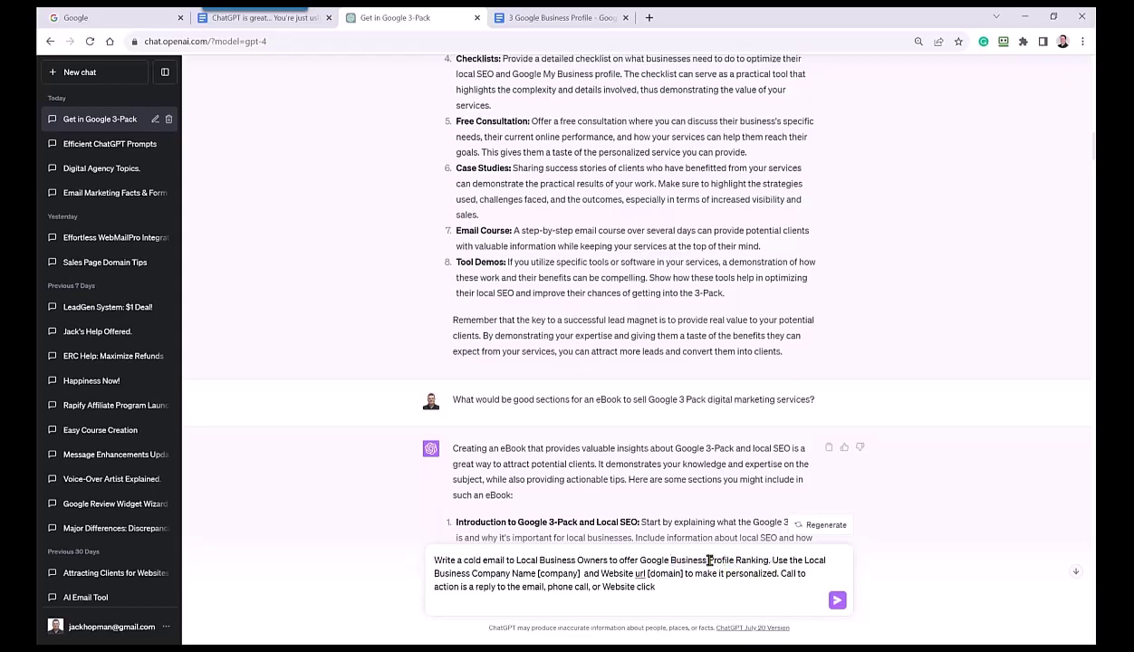
left_click_drag(710, 560, 732, 560)
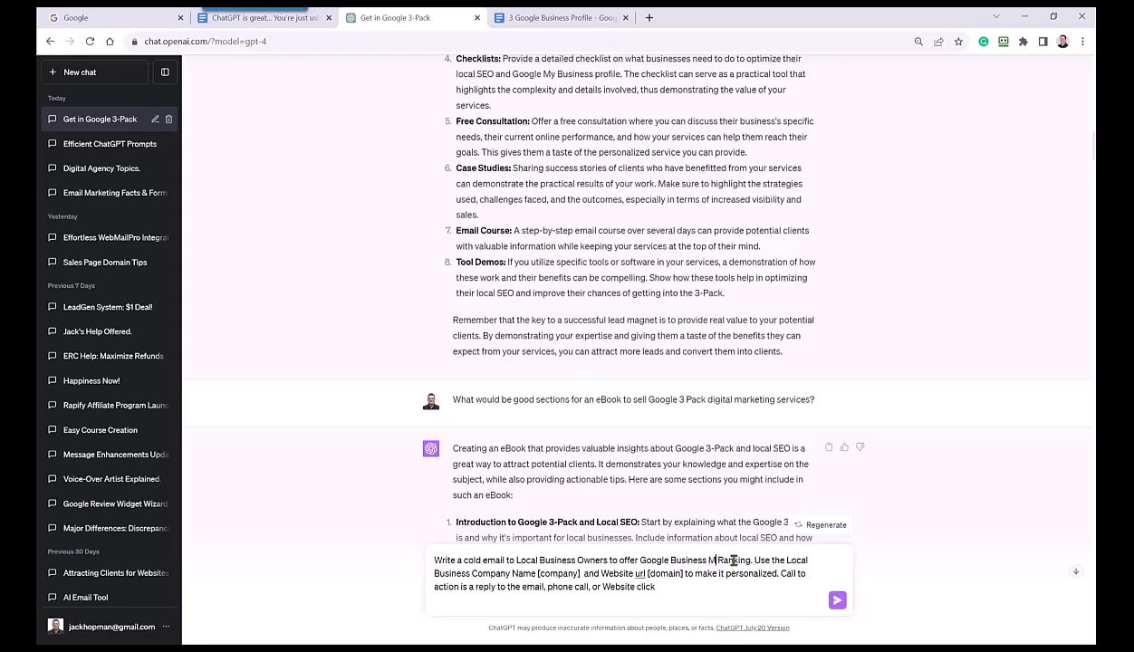
type("Maps")
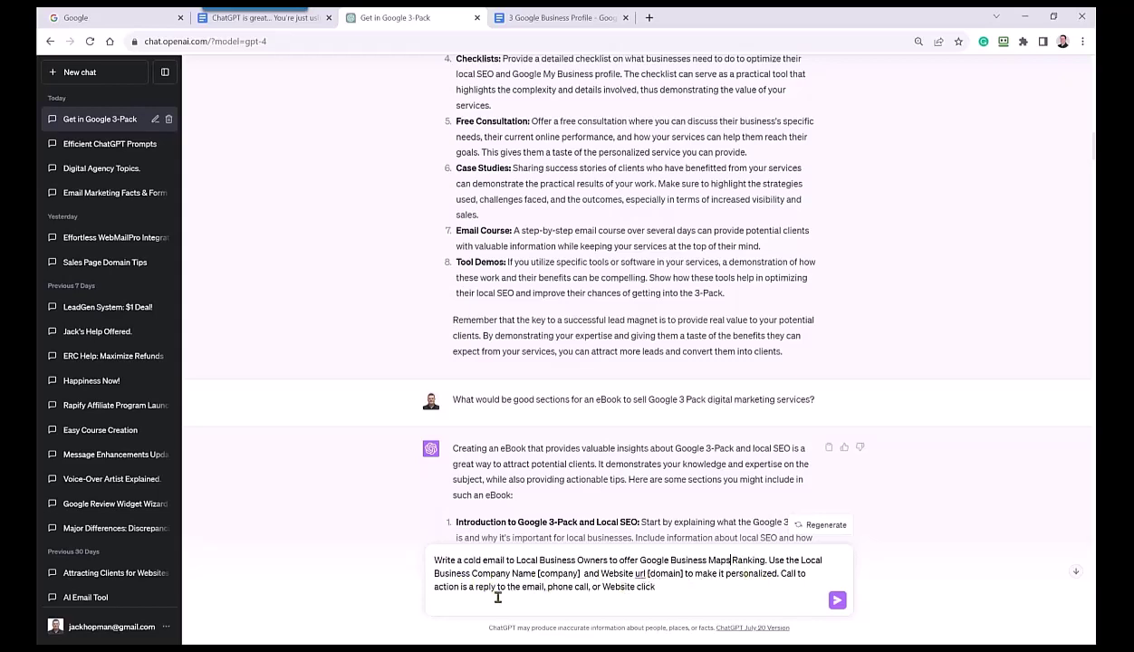
left_click(838, 601)
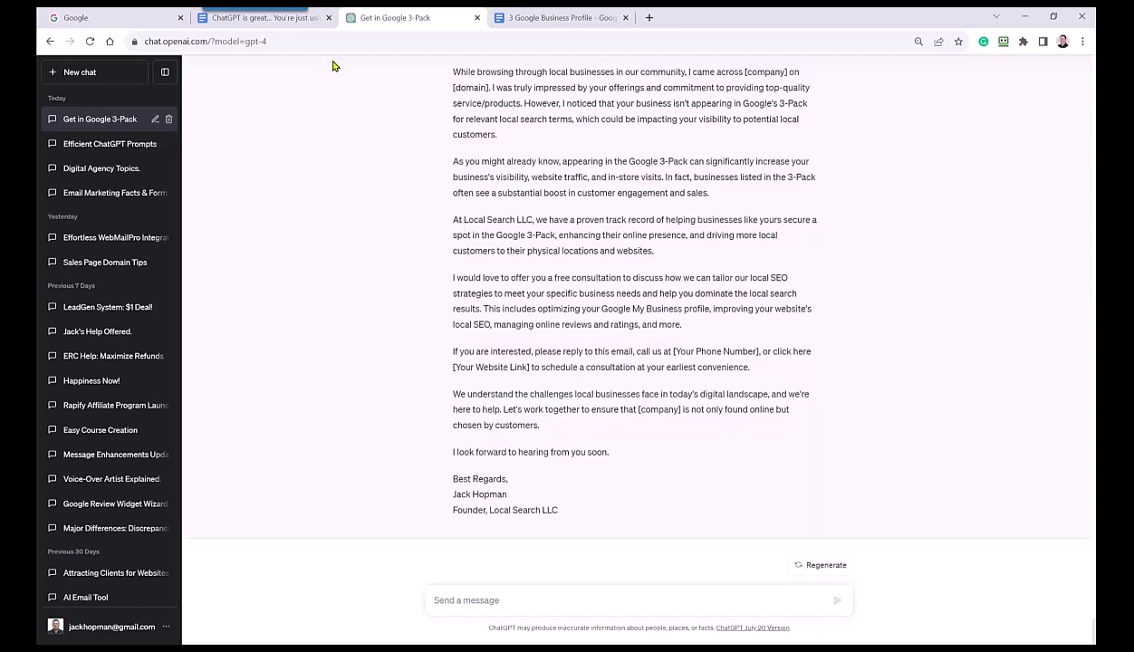
Step: Send the subject-line prompt from the doc to ChatGPT and select its five subject lines
left_click(263, 24)
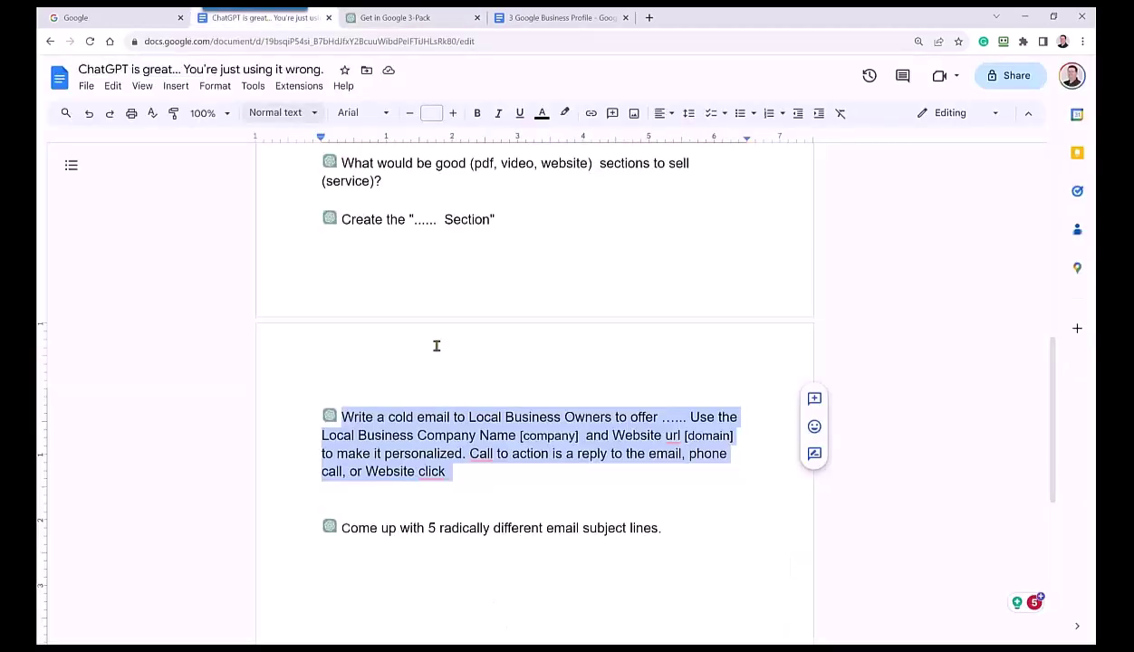
left_click_drag(662, 528, 344, 522)
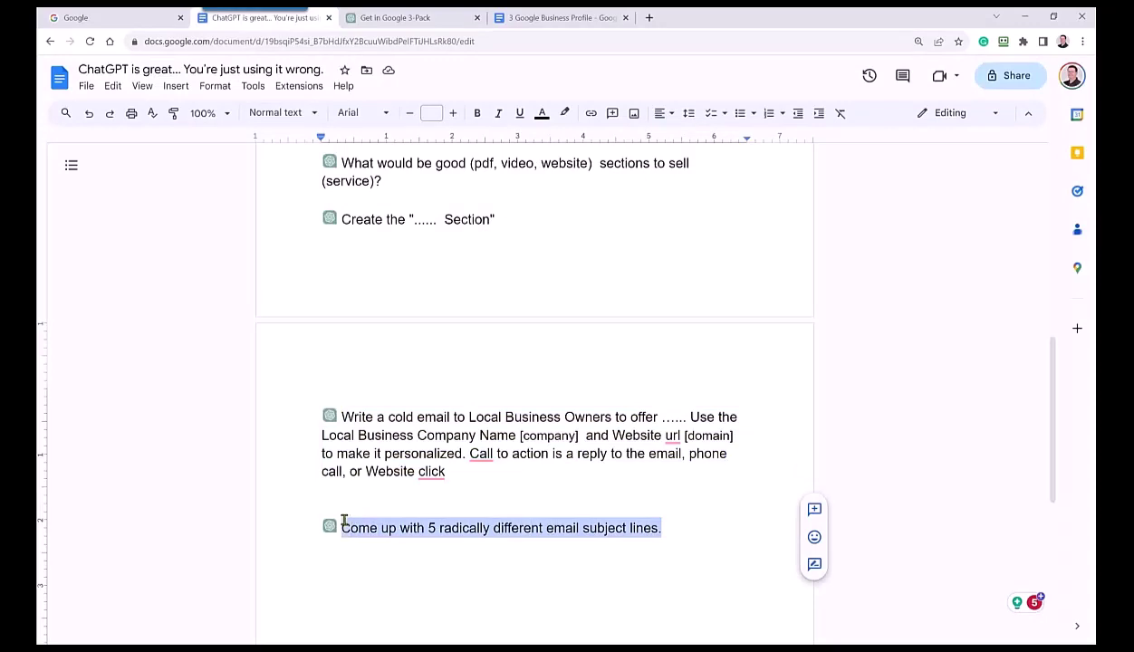
left_click(664, 551)
left_click_drag(662, 528, 346, 525)
left_click(394, 25)
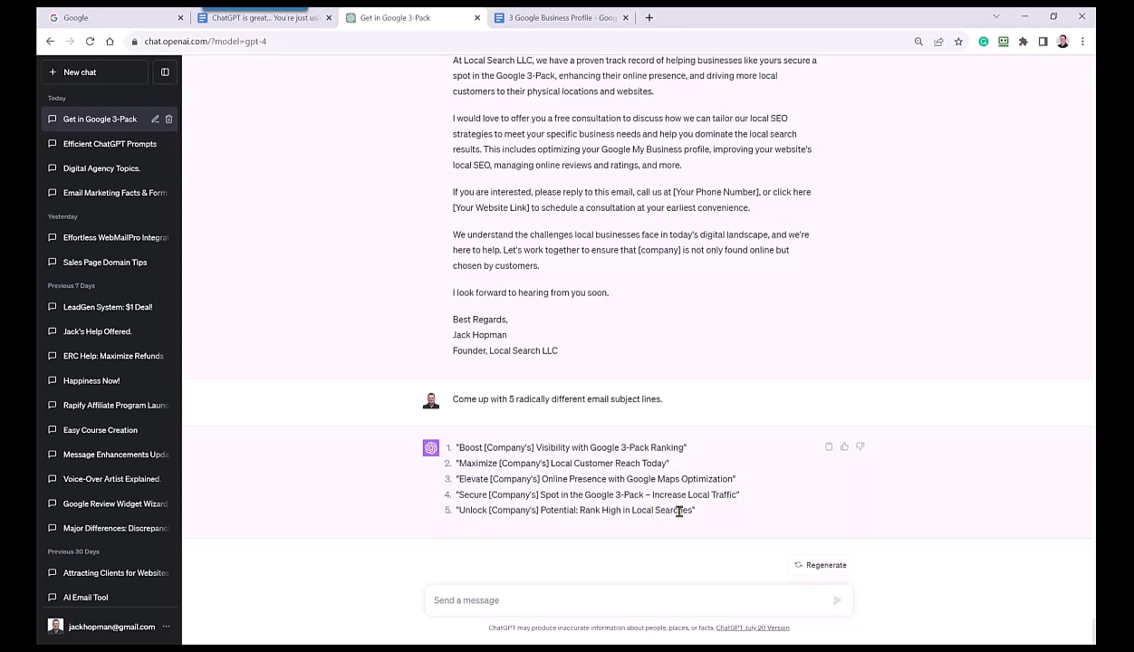
left_click_drag(725, 514, 462, 447)
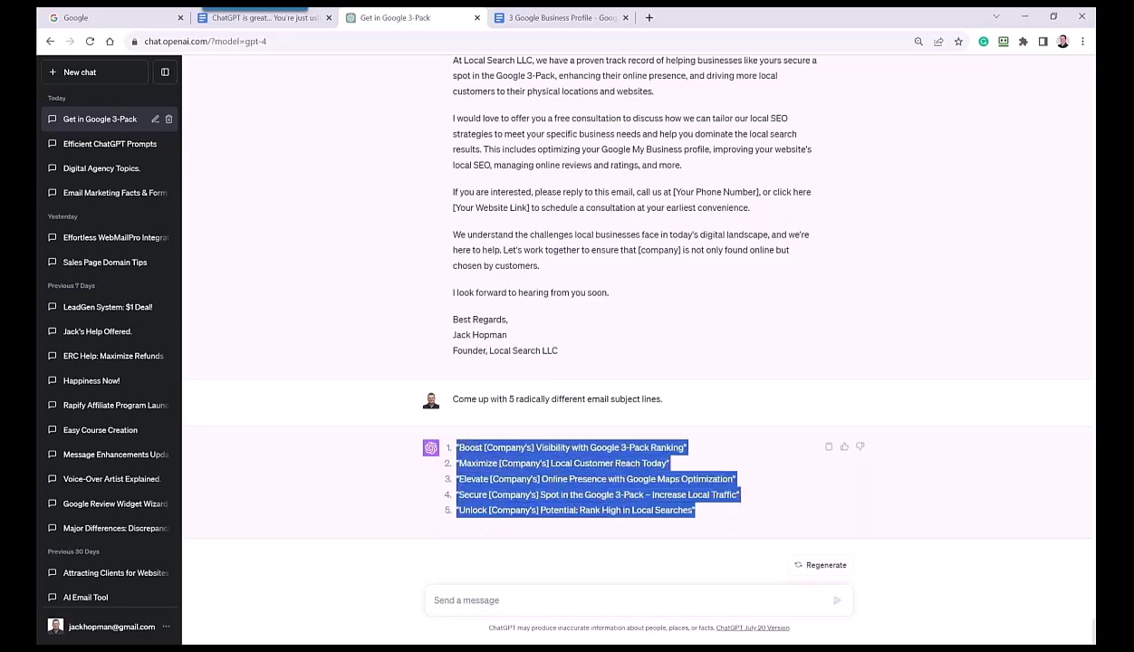
Step: Scroll to the end of the 3 Google Business Profile document
left_click(506, 18)
scroll(417, 398, "down", 1)
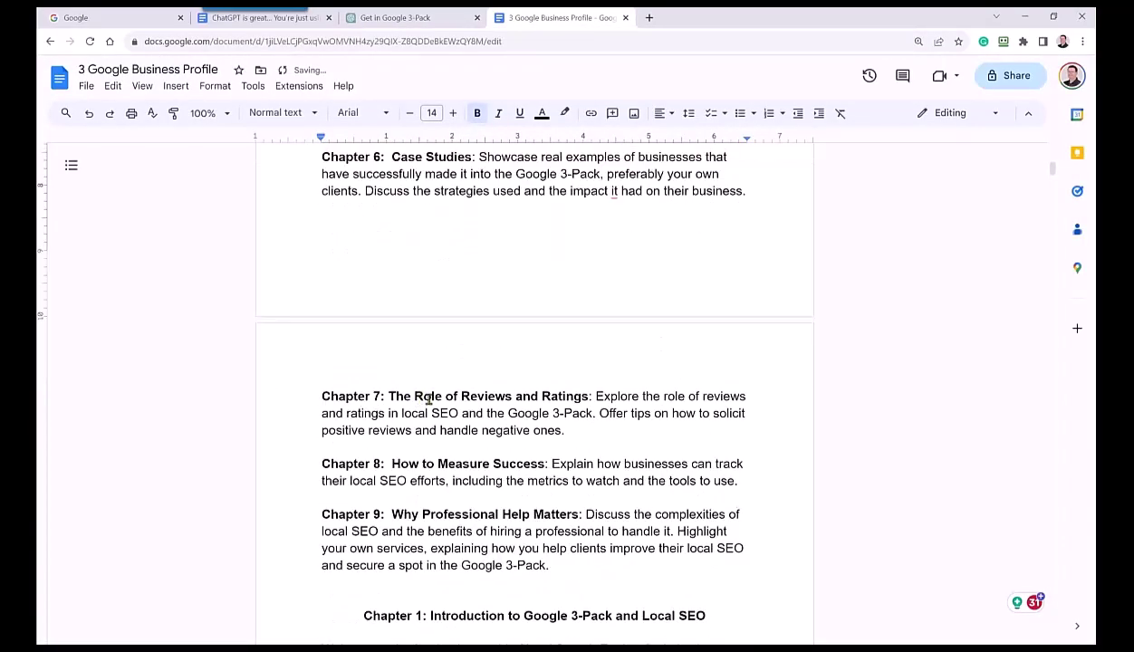
scroll(417, 397, "down", 4)
scroll(485, 478, "down", 5)
scroll(485, 477, "down", 5)
scroll(481, 477, "down", 5)
scroll(470, 477, "down", 5)
scroll(470, 478, "down", 5)
scroll(470, 477, "down", 5)
scroll(470, 477, "down", 5)
scroll(769, 523, "down", 5)
scroll(1051, 467, "down", 5)
key("ctrl+End")
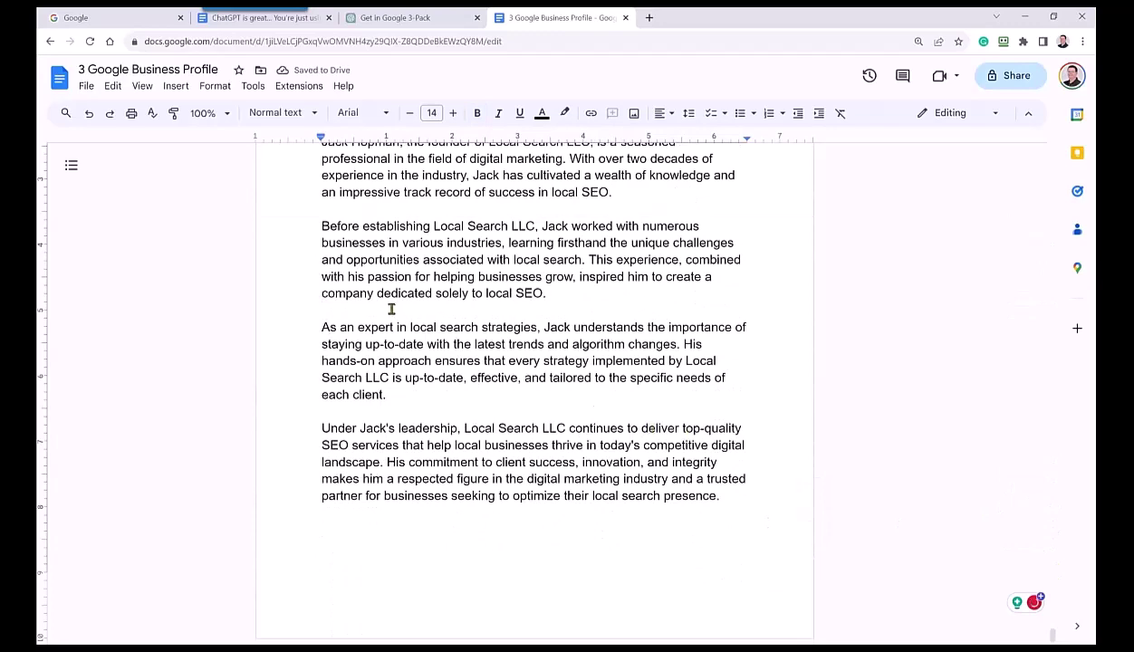
Step: Paste the copied subject lines into a new blank Google document
left_click(648, 17)
left_click(68, 65)
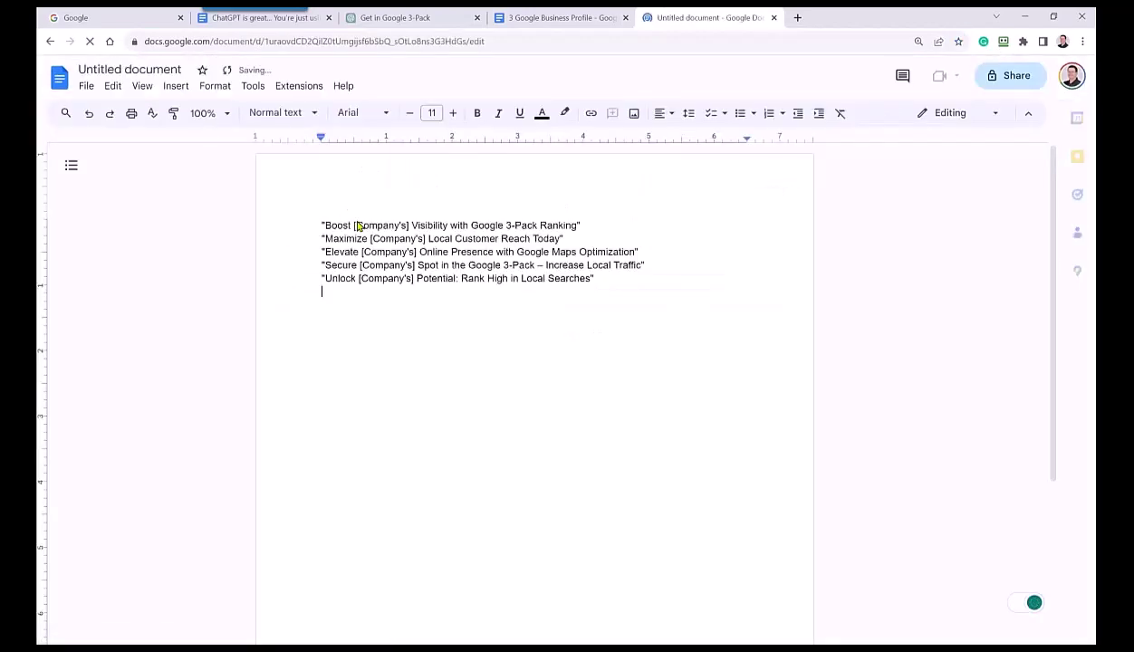
left_click(532, 18)
left_click(496, 296)
left_click(395, 18)
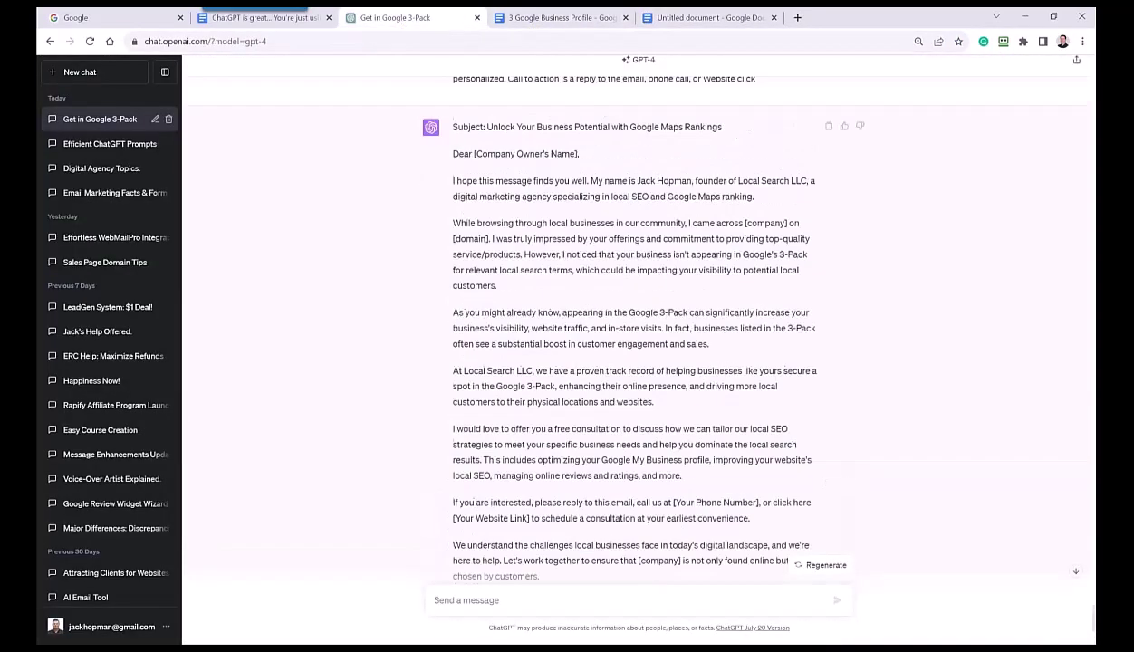
left_click(706, 17)
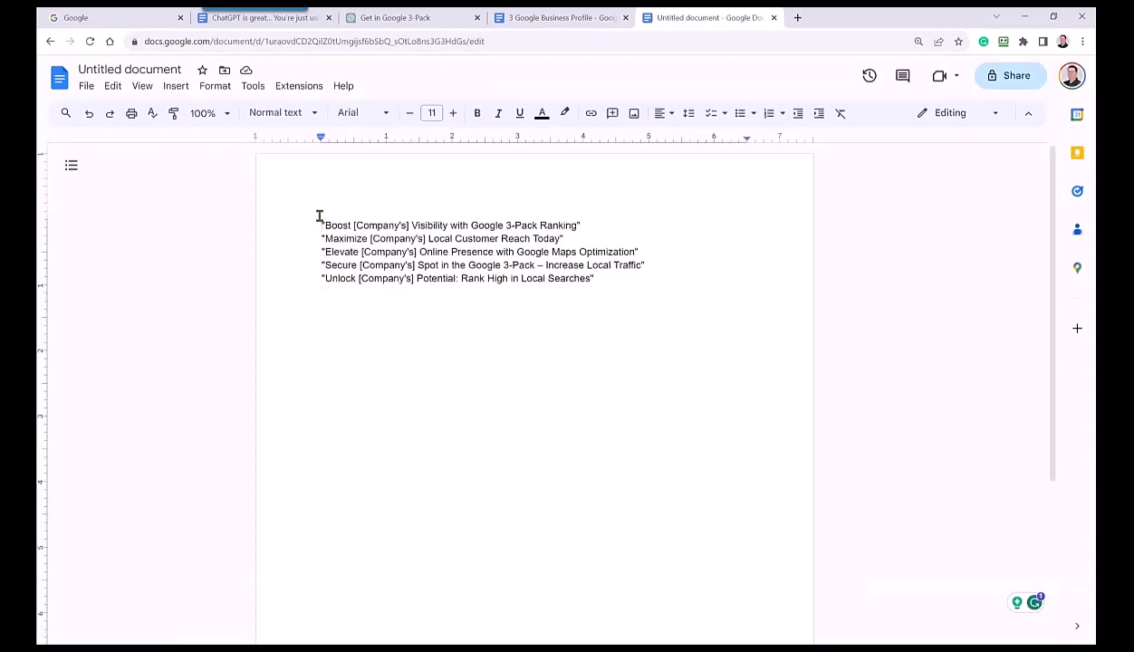
type("Unlock Your Business Potential with Google Maps Rankings")
left_click(89, 112)
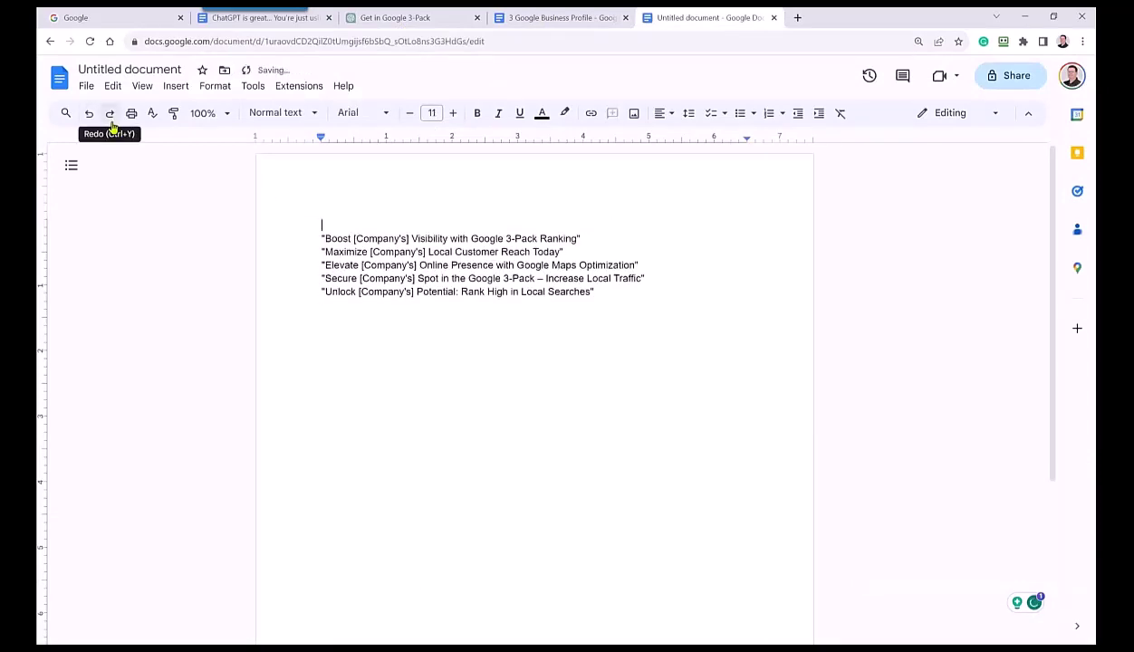
left_click(111, 117)
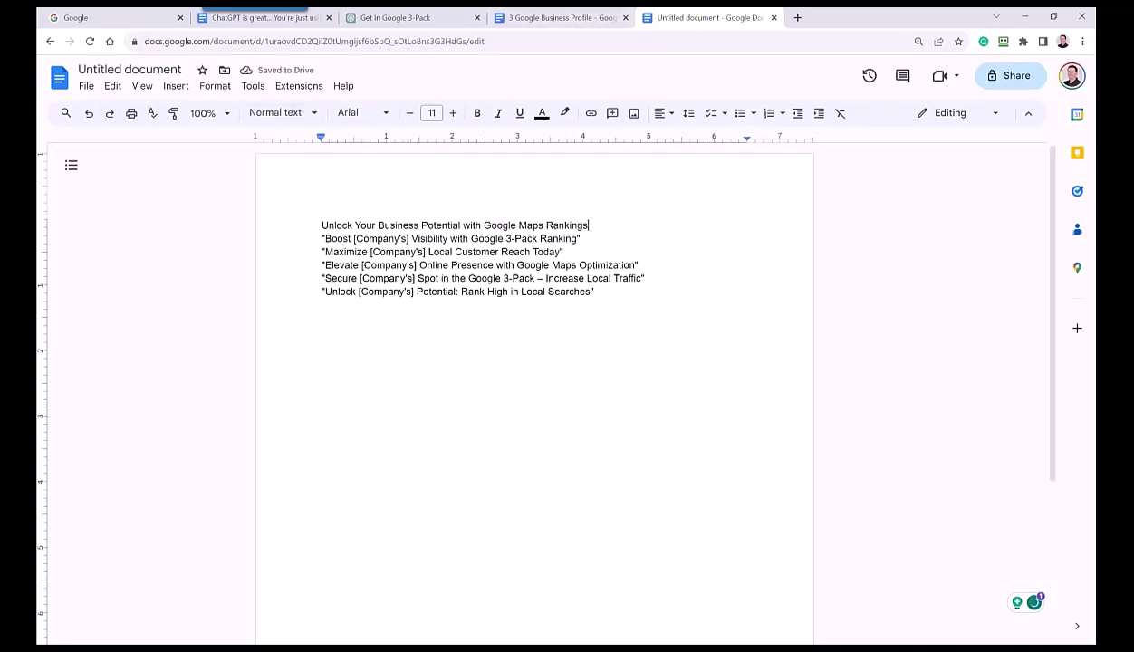
left_click(154, 68)
Step: Rename the new document '3 Pack Email Template'
type("3")
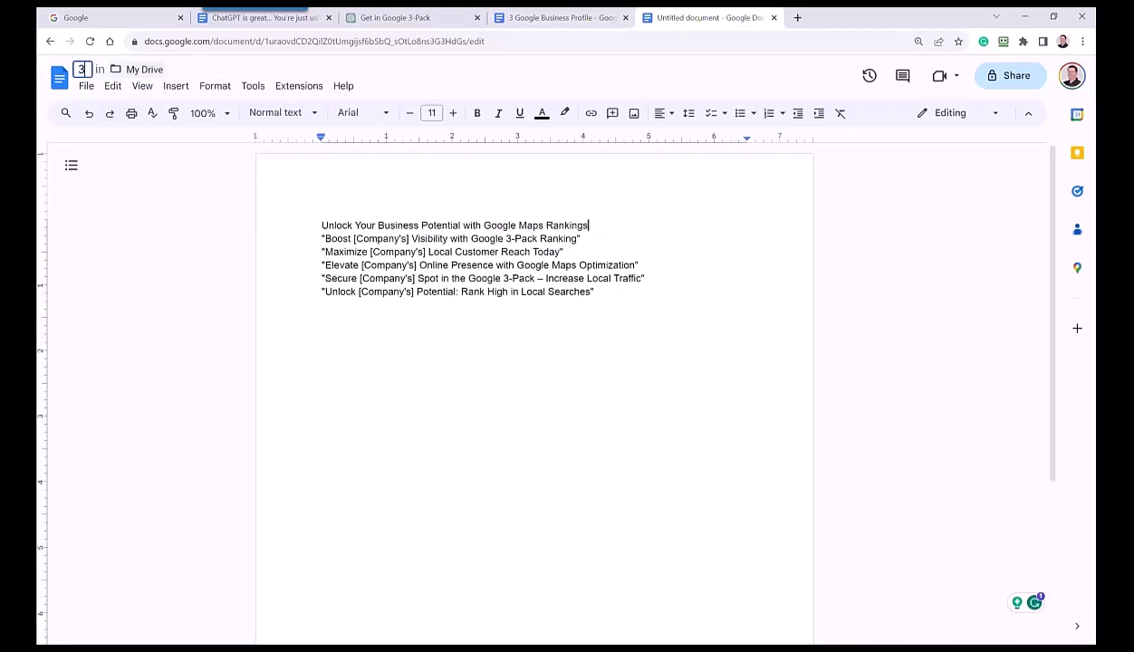
type(" Pack Email ATempl")
key("BackSpace")
key("BackSpace")
key("BackSpace")
type("mplate")
Step: Paste ChatGPT's cold-email body, greeting to sign-off, below the subject lines
left_click(395, 17)
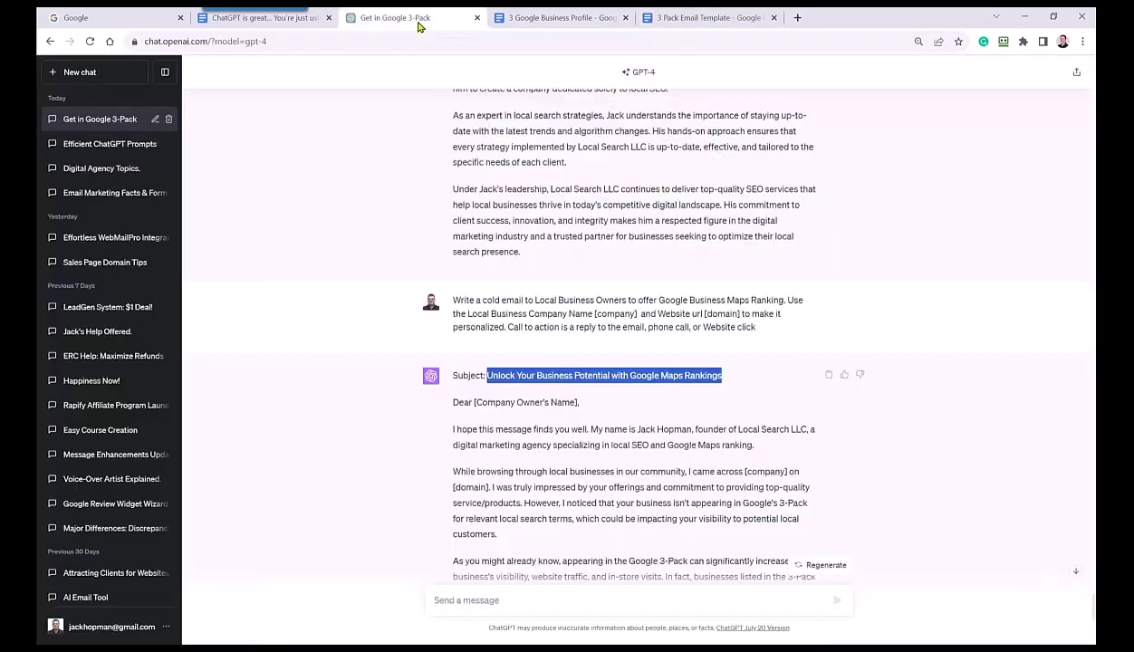
scroll(453, 299, "down", 1)
scroll(453, 299, "down", 2)
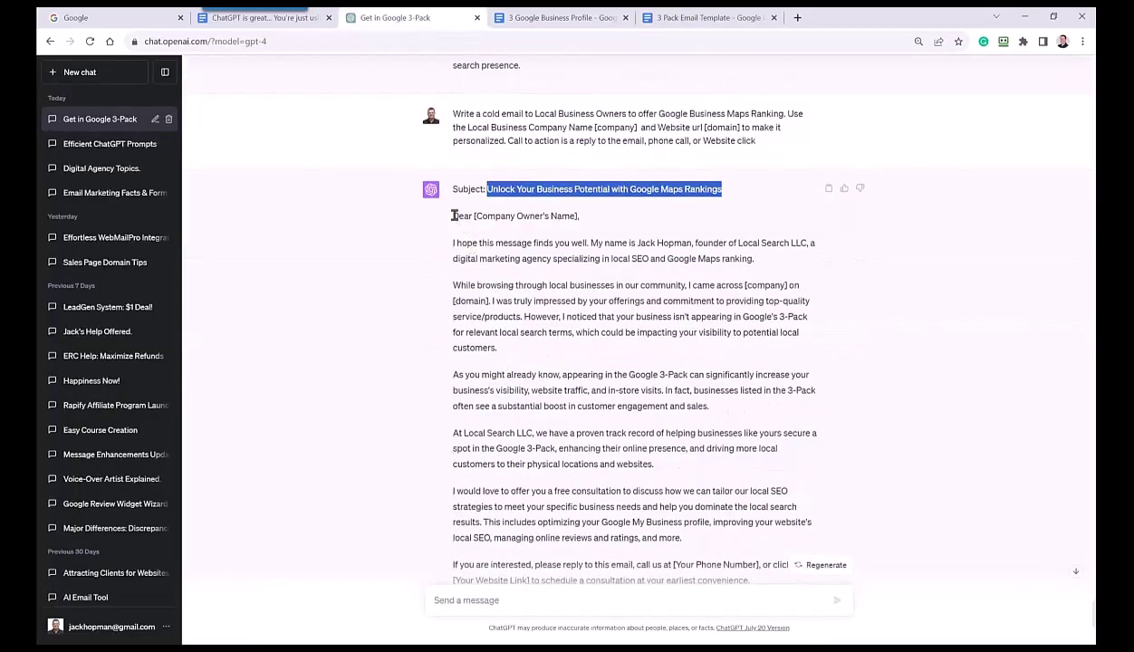
left_click_drag(452, 218, 526, 409)
left_click(698, 18)
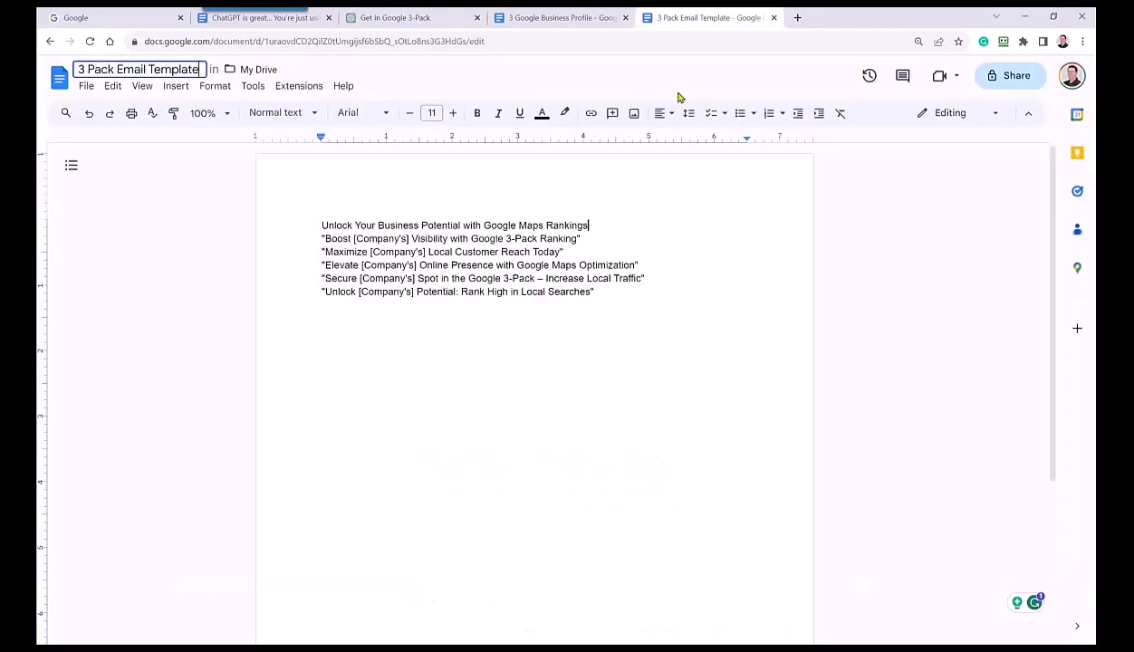
left_click(598, 294)
key("ctrl+v")
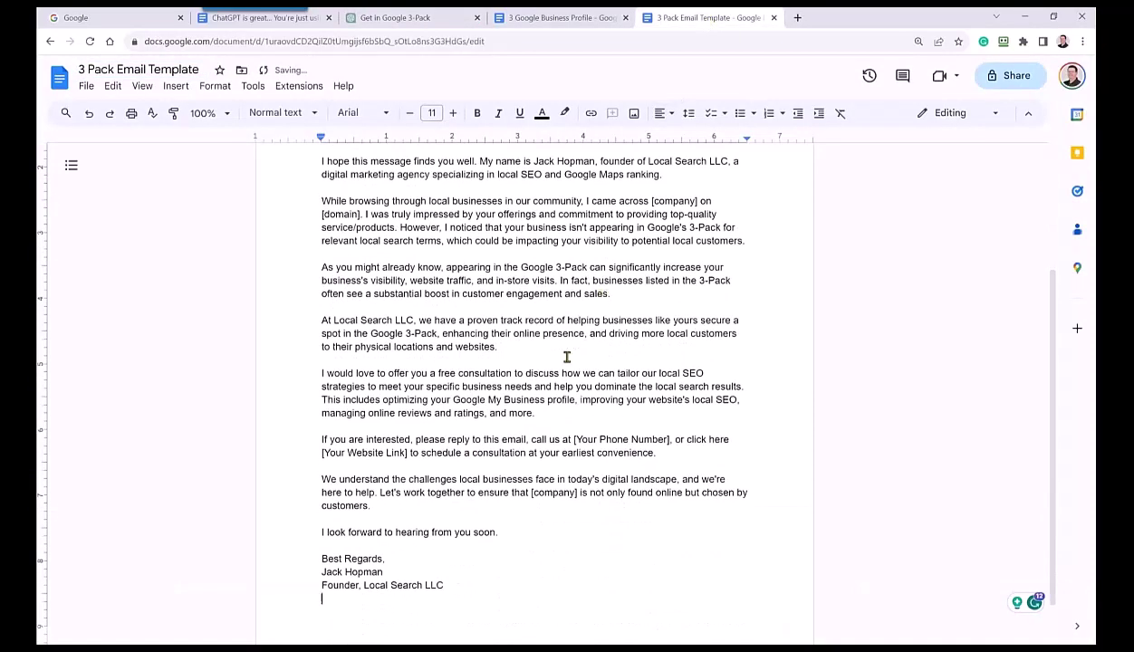
scroll(547, 363, "up", 2)
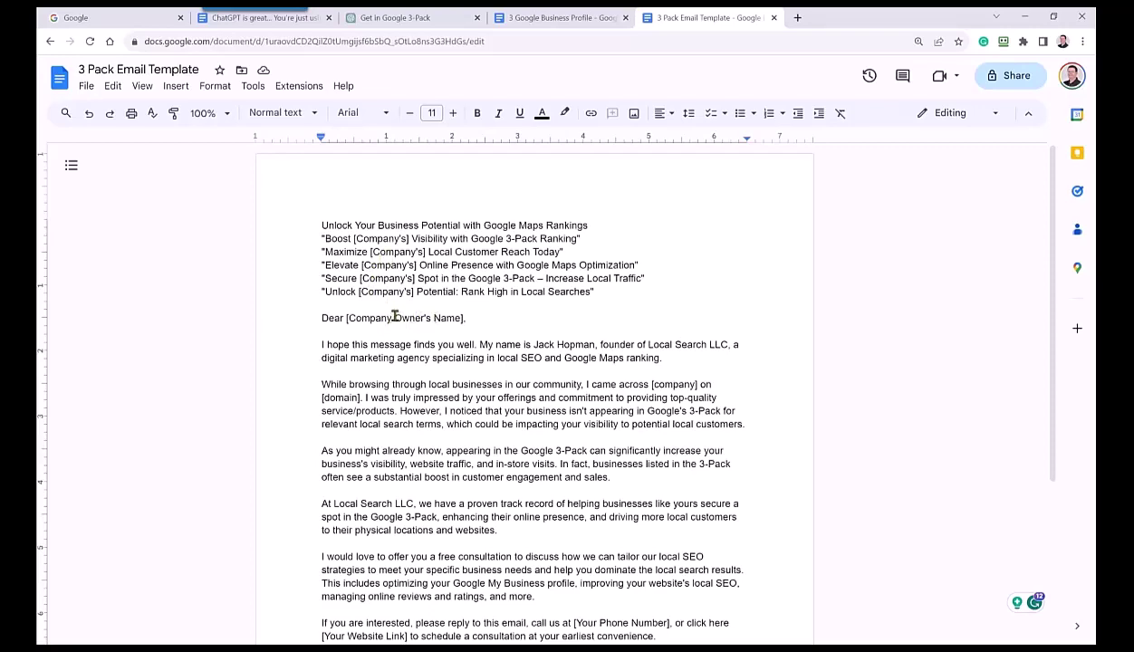
Step: Change the greeting to 'Dear [Company] Owner,' and delete the 'finds you well' pleasantry
left_click(393, 318)
type("] Owner")
key("Delete")
key("Delete")
key("Delete")
key("Delete")
key("Delete")
key("Delete")
key("Delete")
key("Delete")
type(",")
left_click_drag(480, 344, 307, 345)
key("BackSpace")
key("BackSpace")
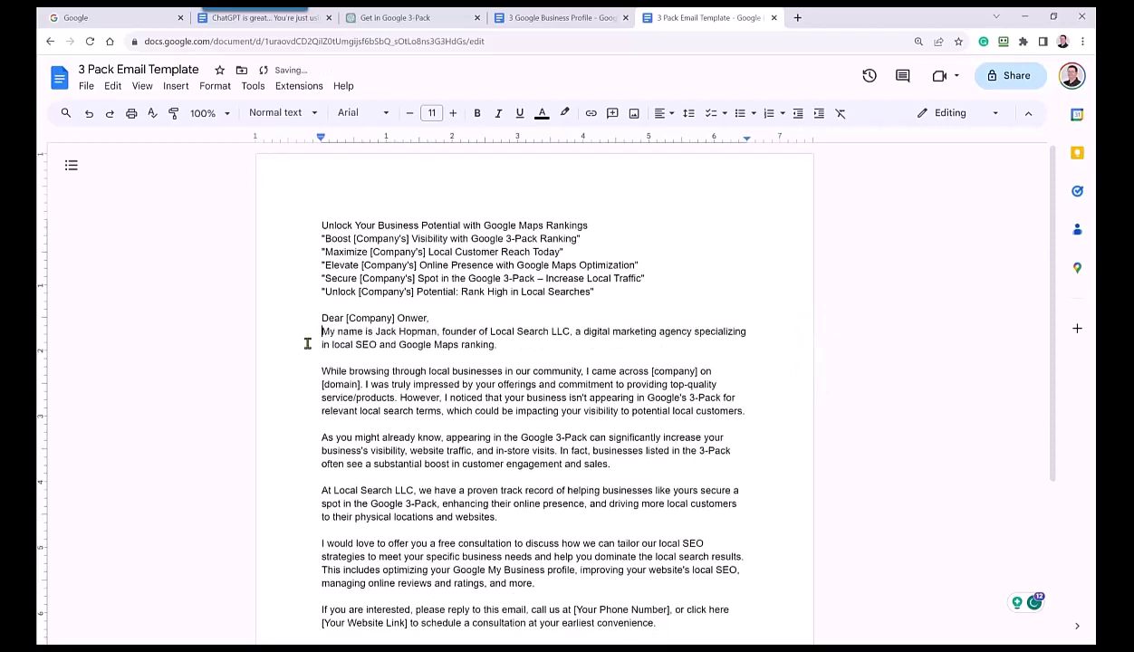
key("BackSpace")
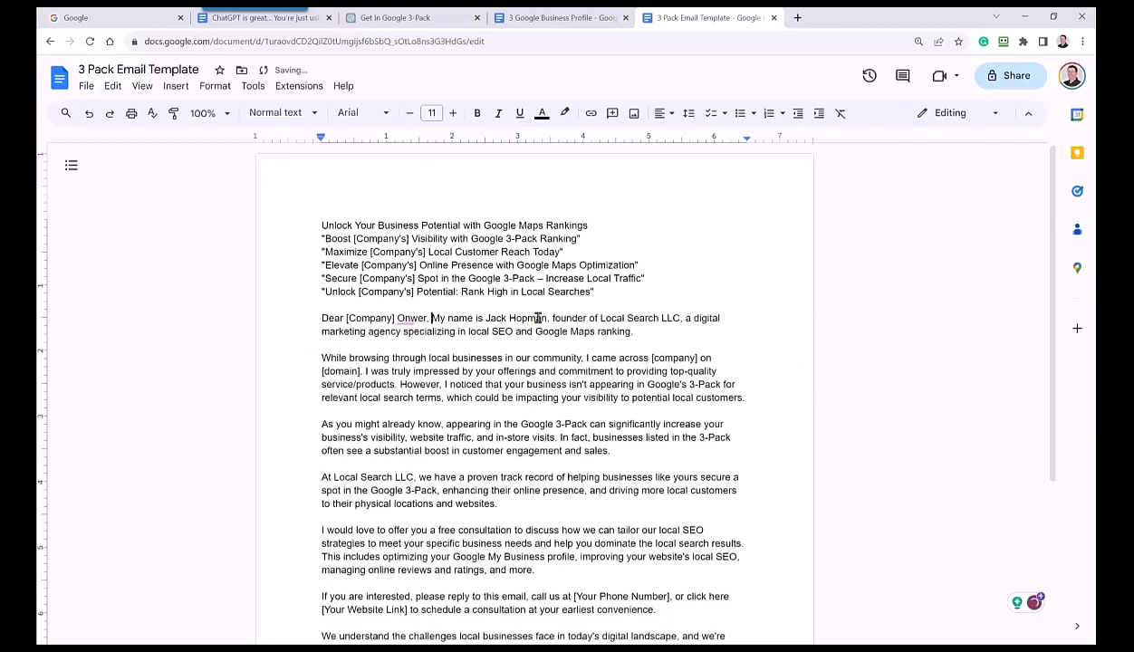
Step: Replace the sender's name with '[your name]' and the agency with 'XXXXXXXX'
left_click_drag(547, 318, 486, 319)
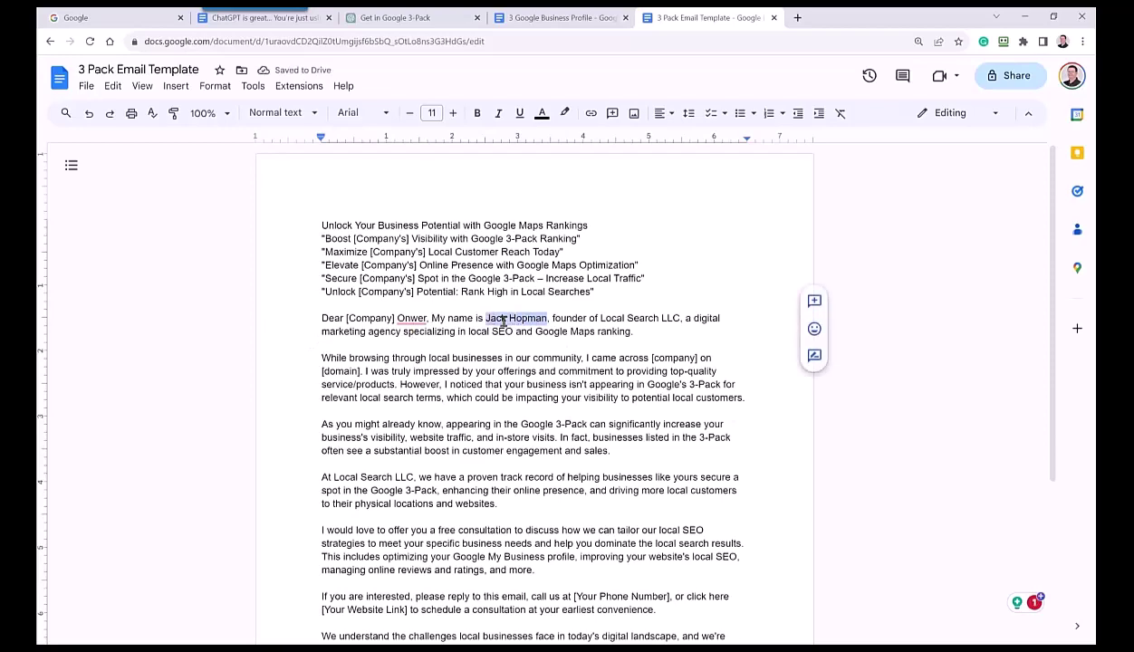
type("[your name]")
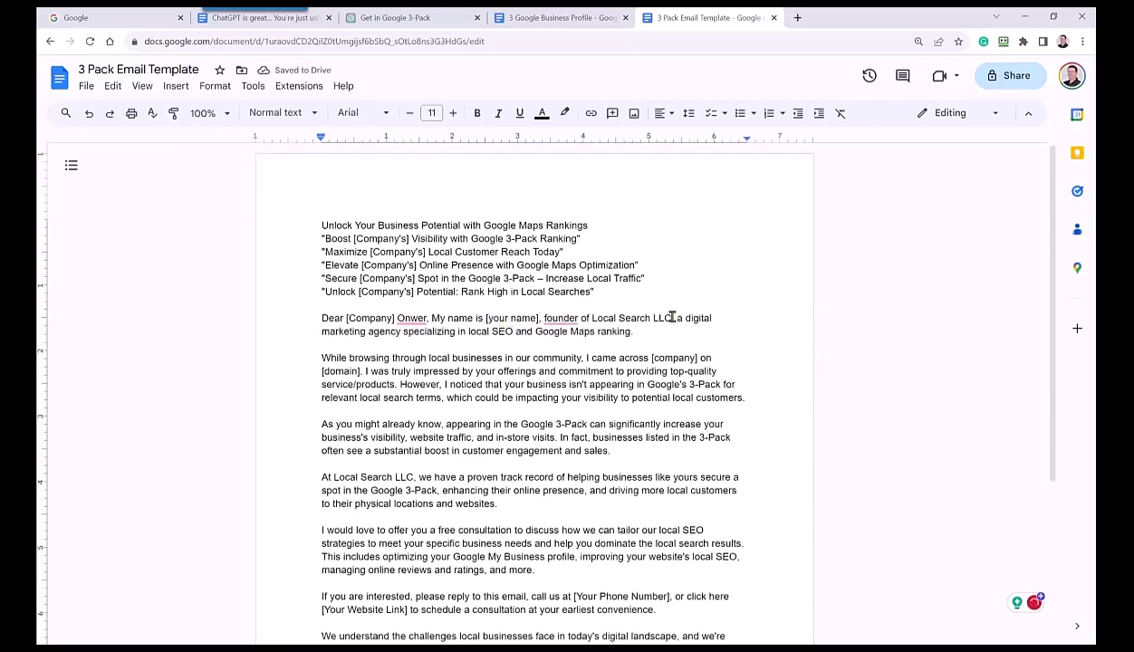
left_click_drag(671, 318, 592, 318)
type("XXXXXXXX")
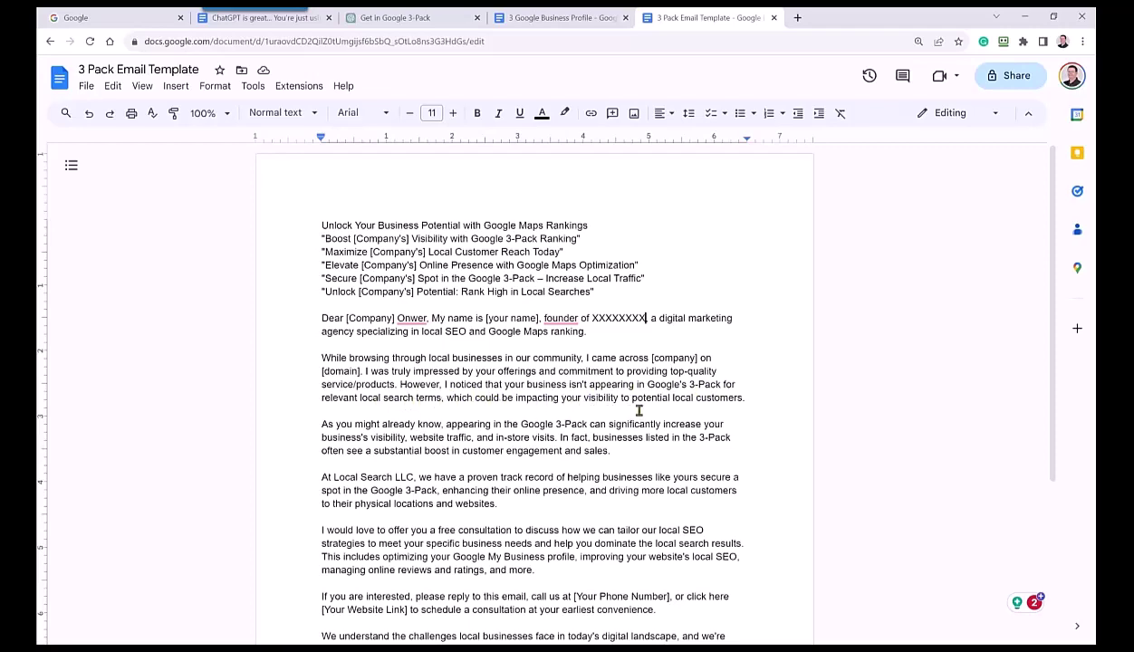
scroll(642, 410, "down", 3)
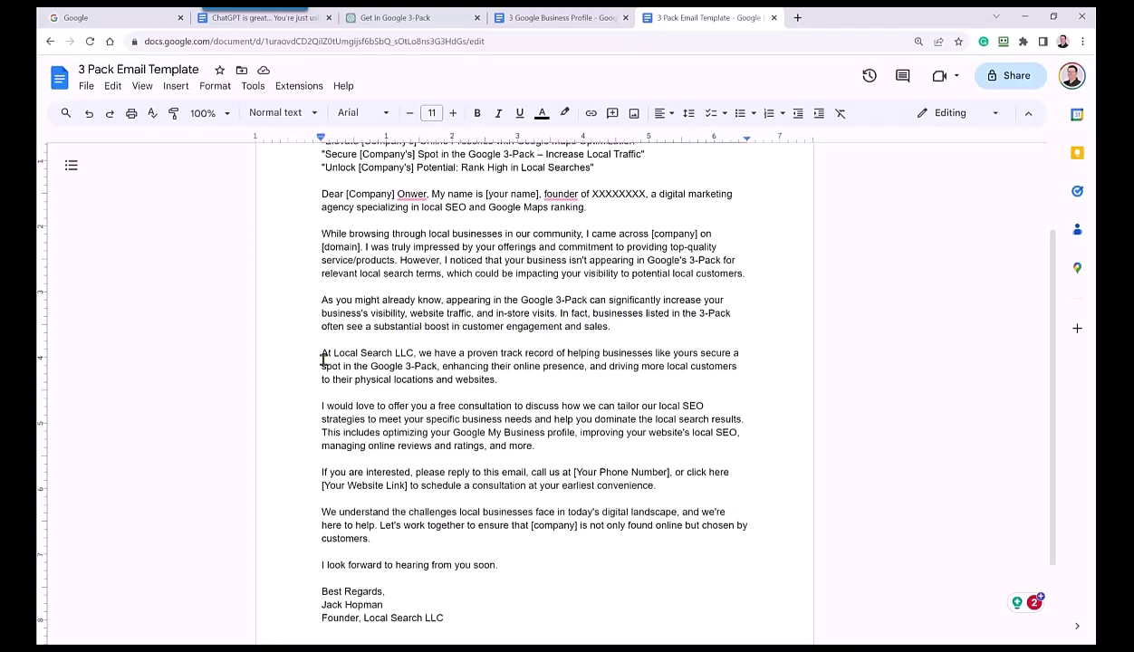
Step: Make the agency '[XXXXX]' and change 'Google My Business profile' to 'Google Business Profile'
left_click_drag(414, 354, 333, 353)
type("[XXXXX]")
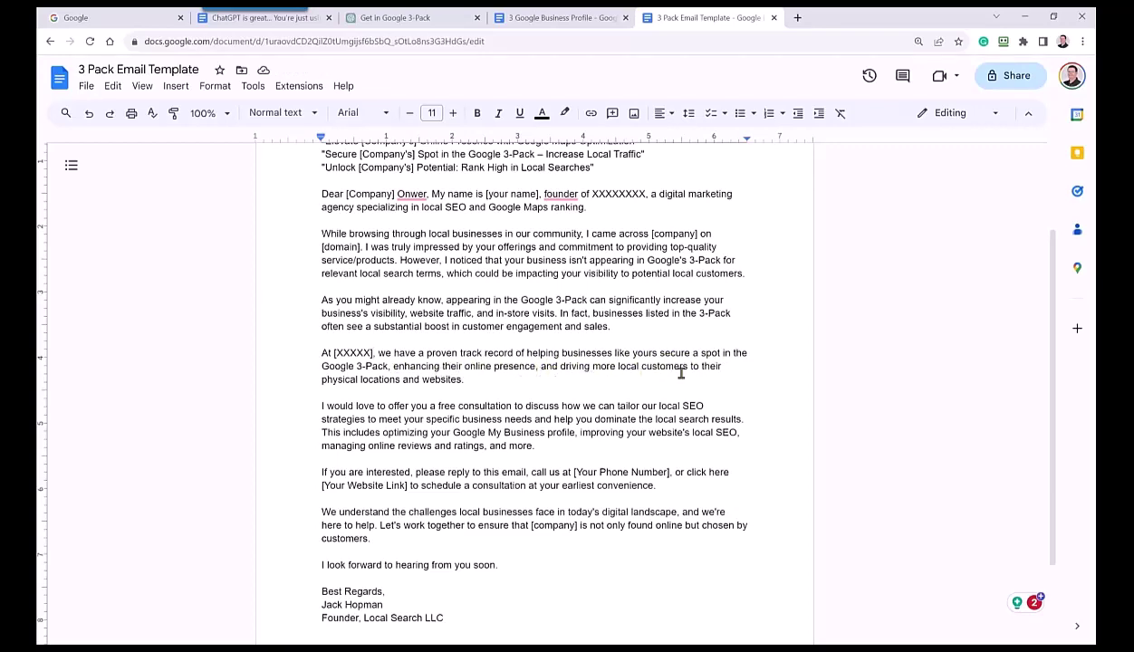
scroll(377, 391, "down", 1)
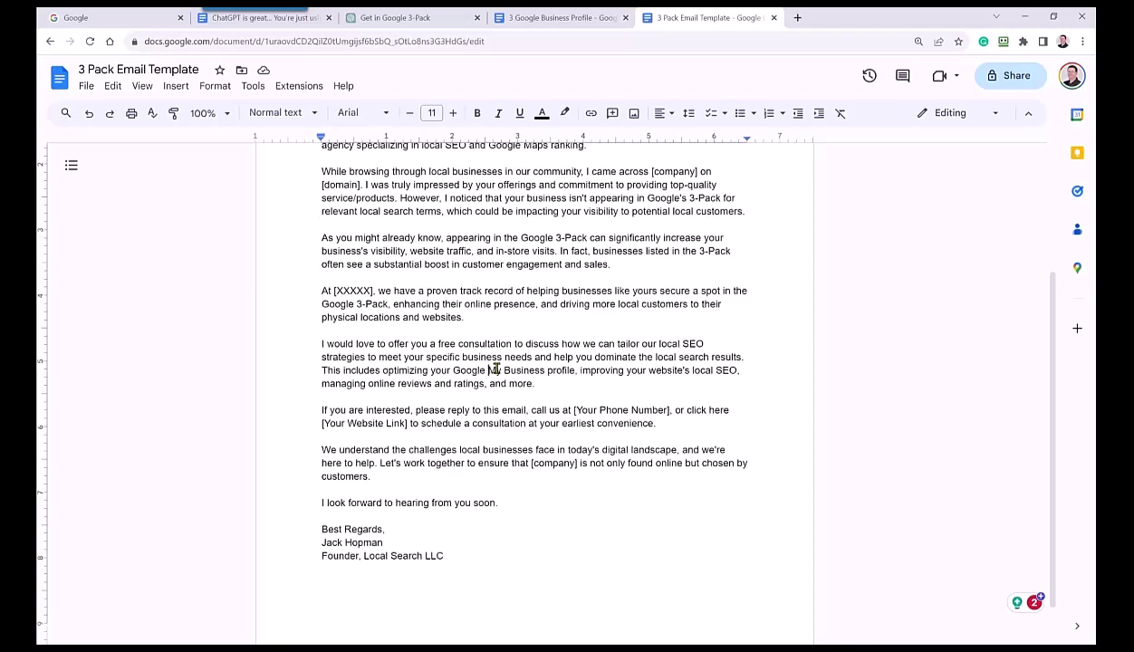
double_click(496, 370)
key("BackSpace")
left_click(535, 370)
key("BackSpace")
type("P")
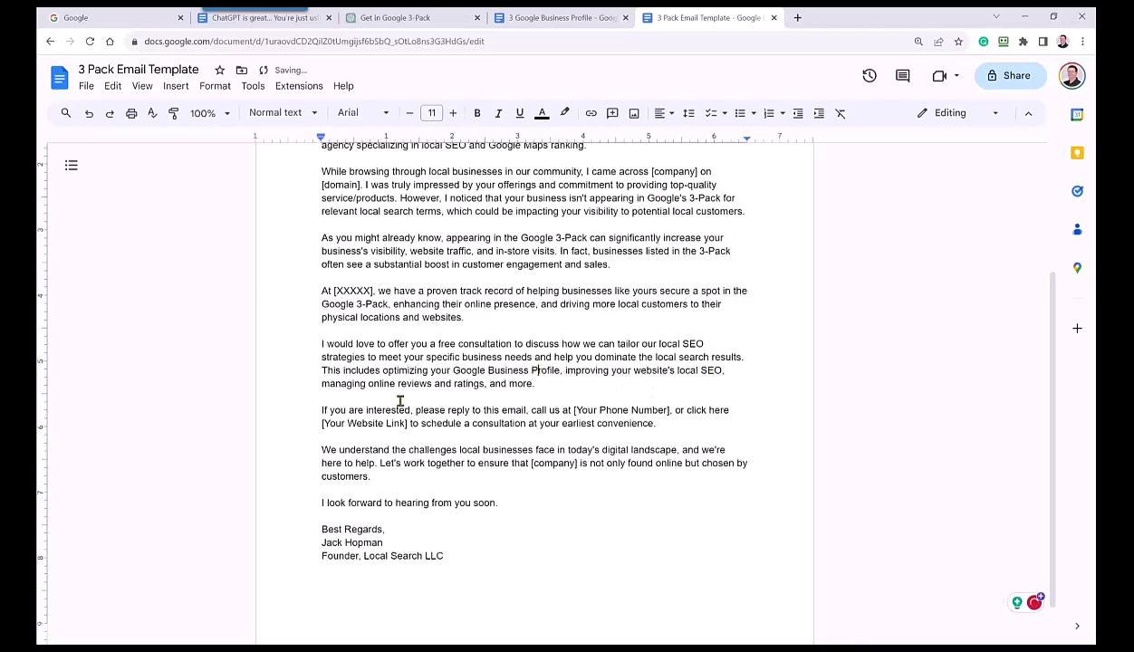
Step: Replace the signature name with '[your name]' and the agency with '[xxxxxx]'
scroll(479, 399, "down", 1)
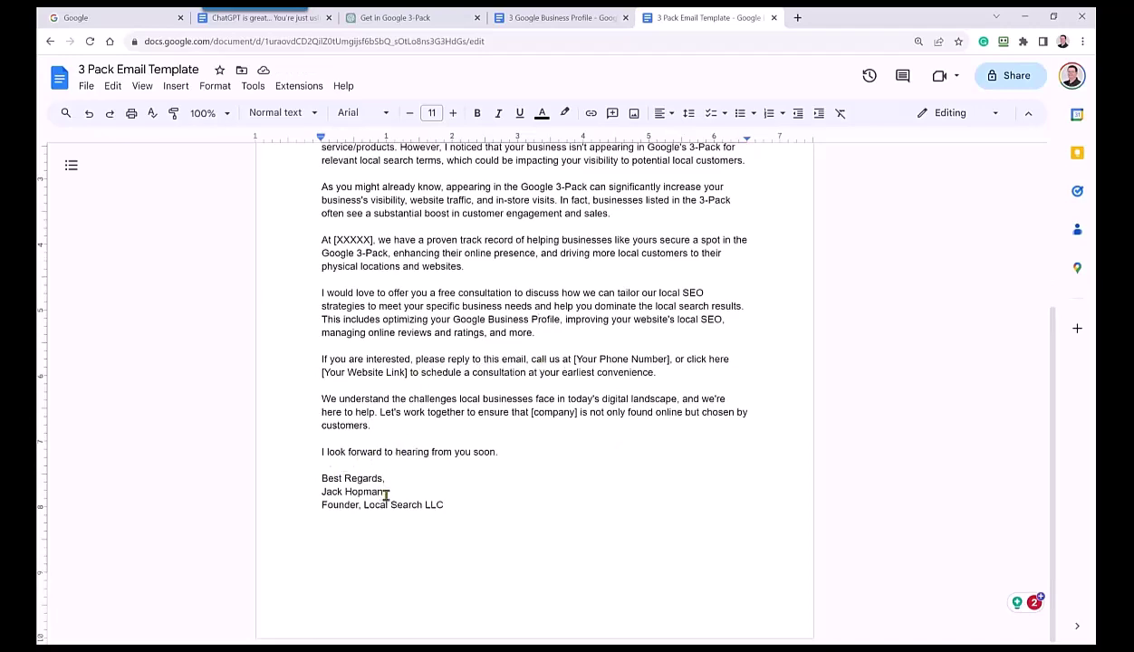
left_click_drag(383, 492, 314, 494)
key("BackSpace")
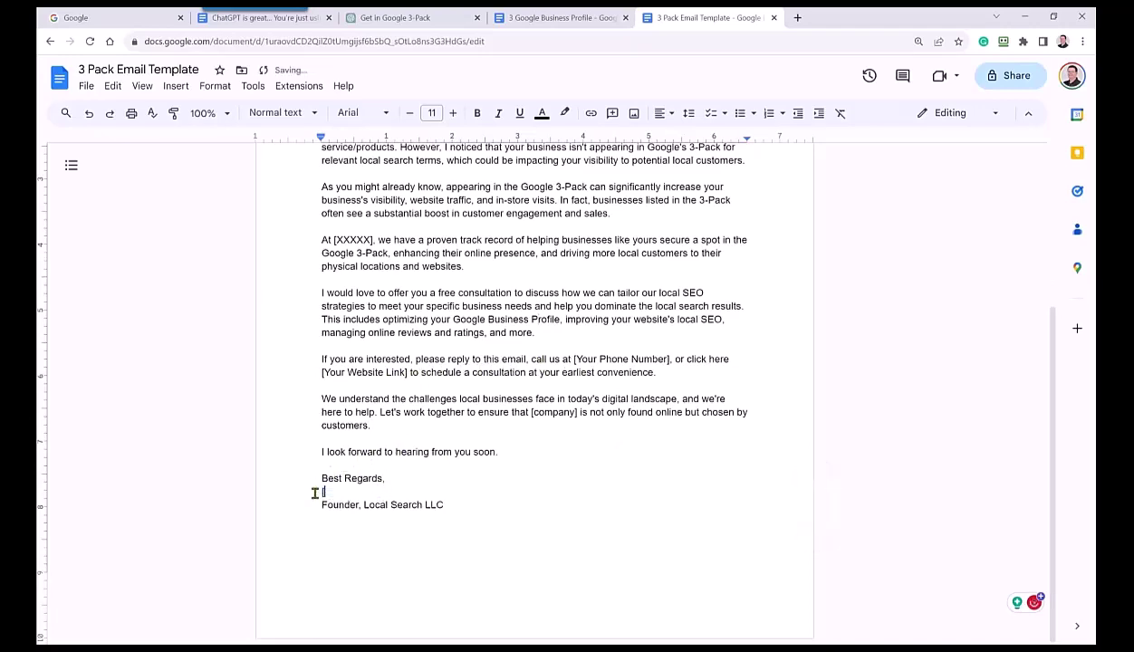
type("[your name]")
left_click_drag(444, 505, 314, 504)
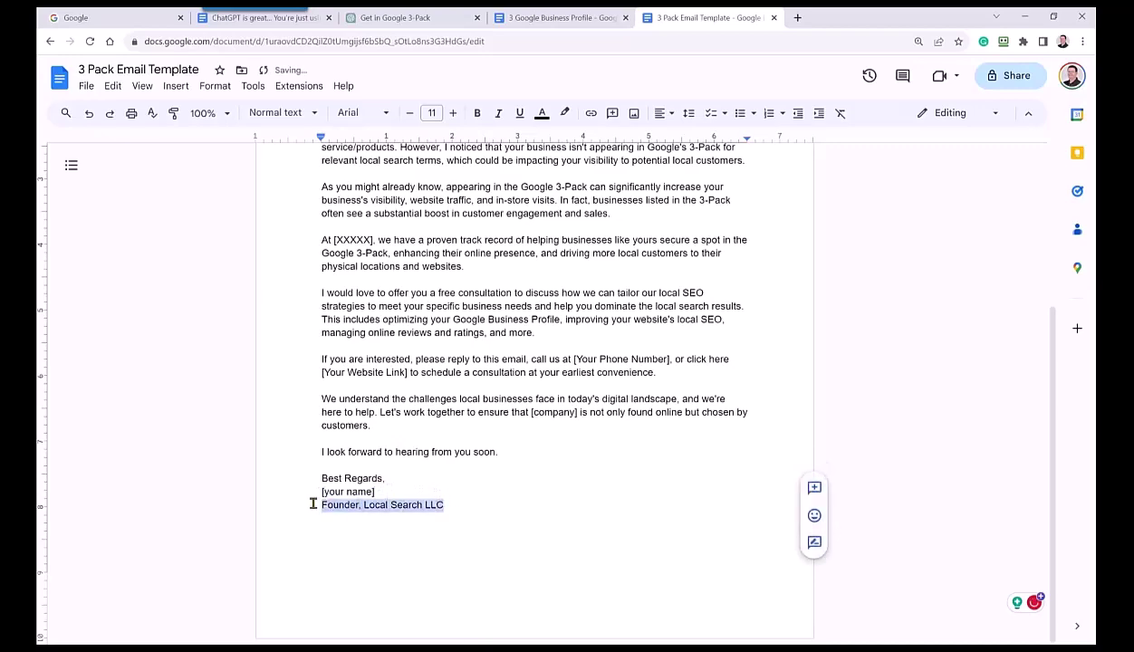
left_click(444, 505)
left_click_drag(445, 504, 363, 506)
type("[")
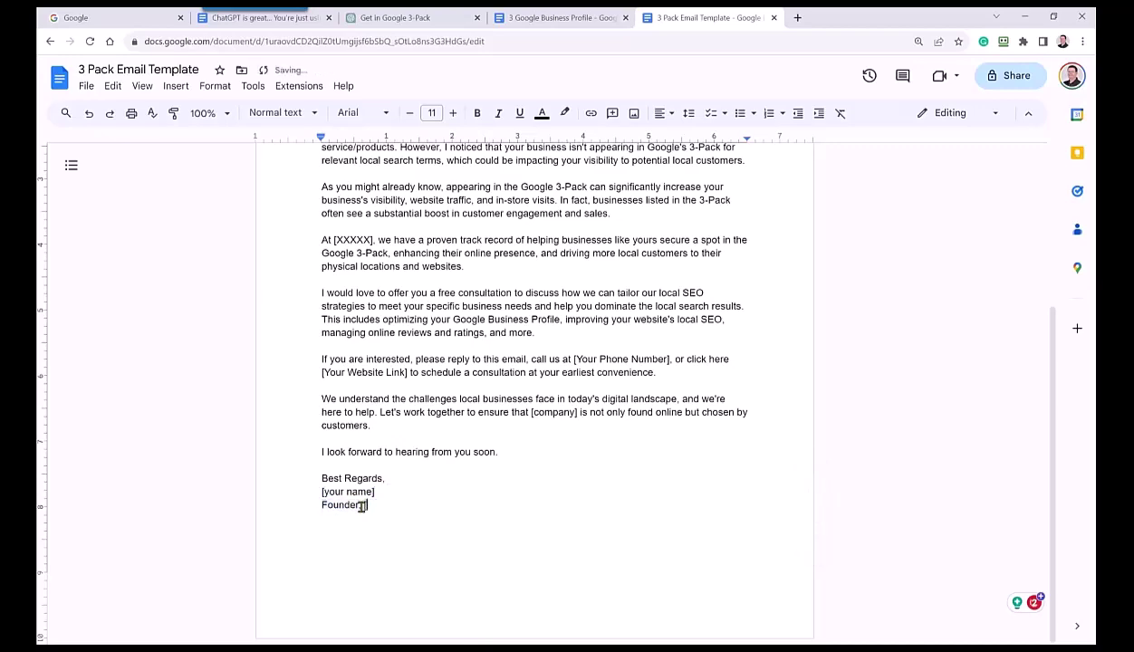
type("xxxxxx]")
Step: Set all document text to 14 pt
scroll(443, 354, "up", 2)
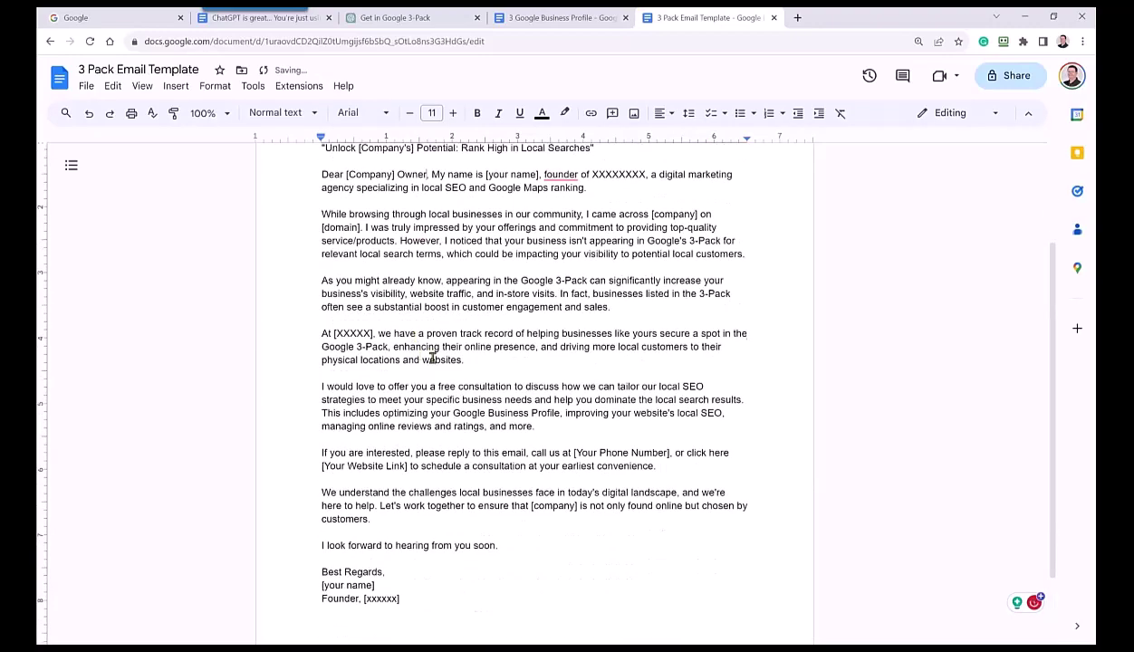
scroll(443, 355, "up", 3)
key("ctrl+a")
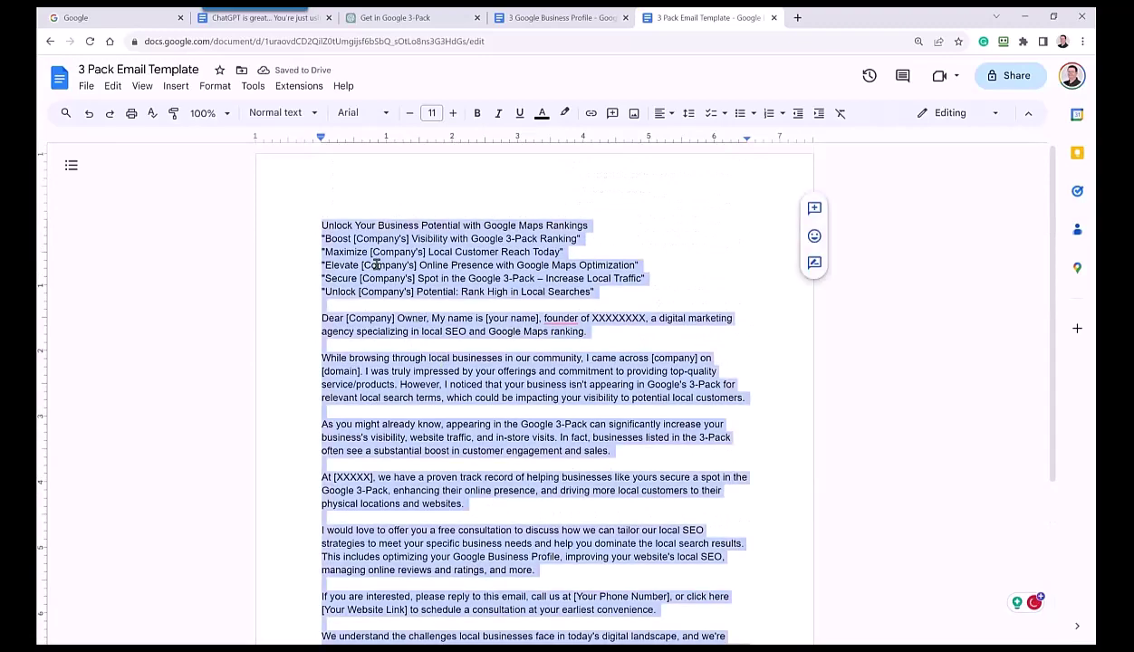
left_click(435, 113)
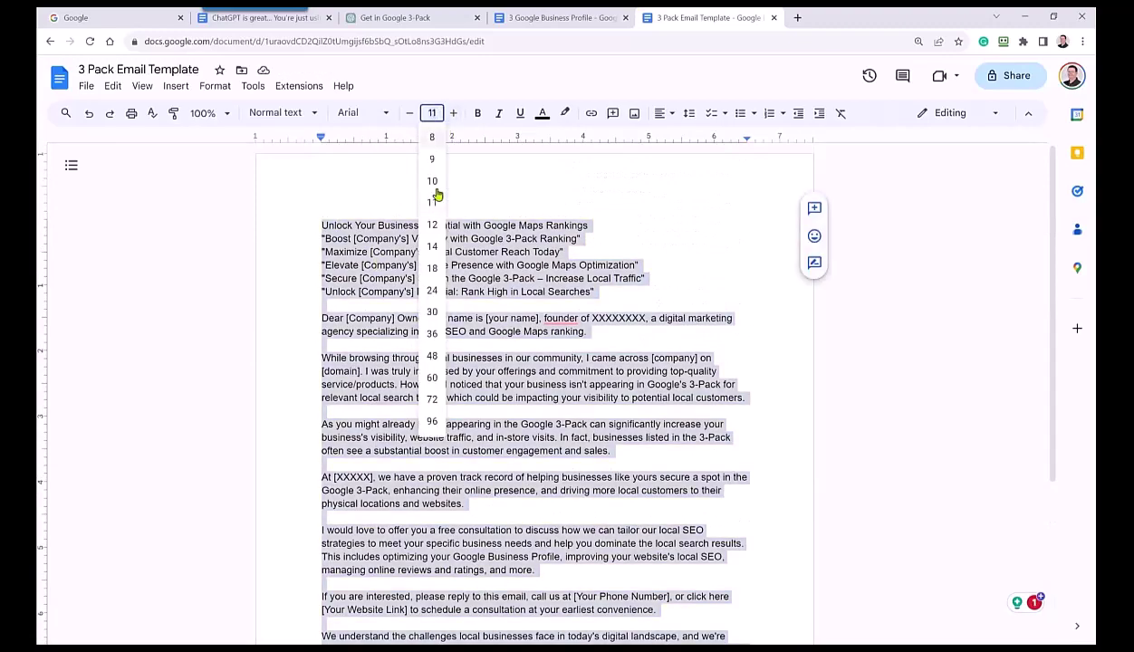
left_click(432, 246)
left_click(390, 297)
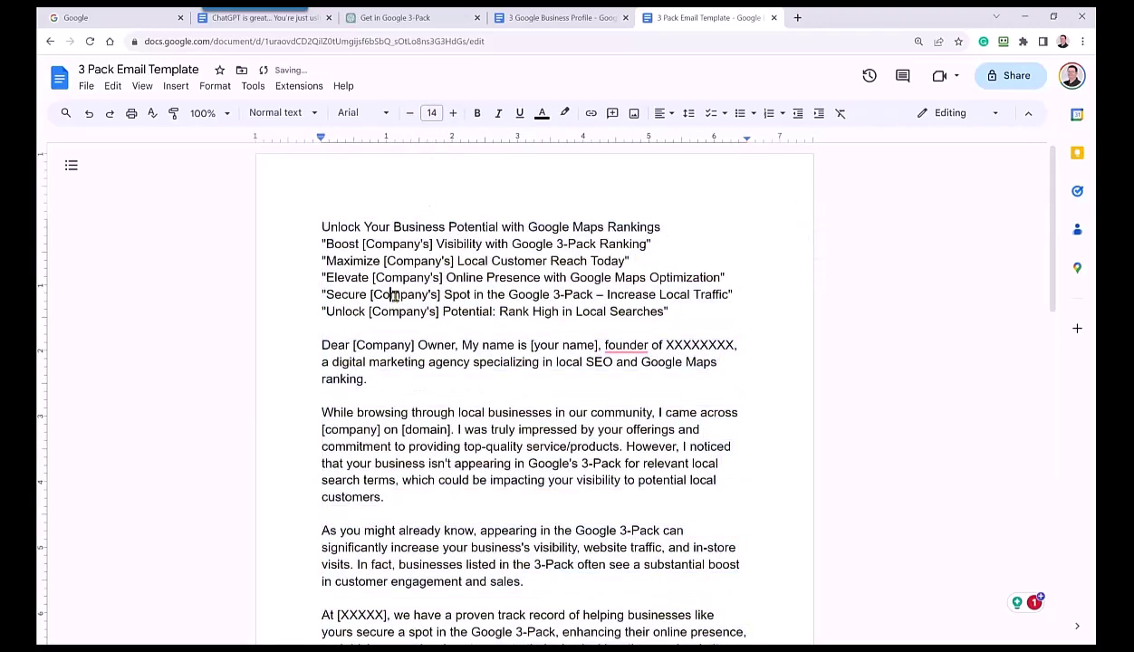
Step: Prefix the subject lines with '1:' through '4:' and remove their opening quotation marks
left_click_drag(327, 244, 322, 244)
left_click(322, 228)
type("1:")
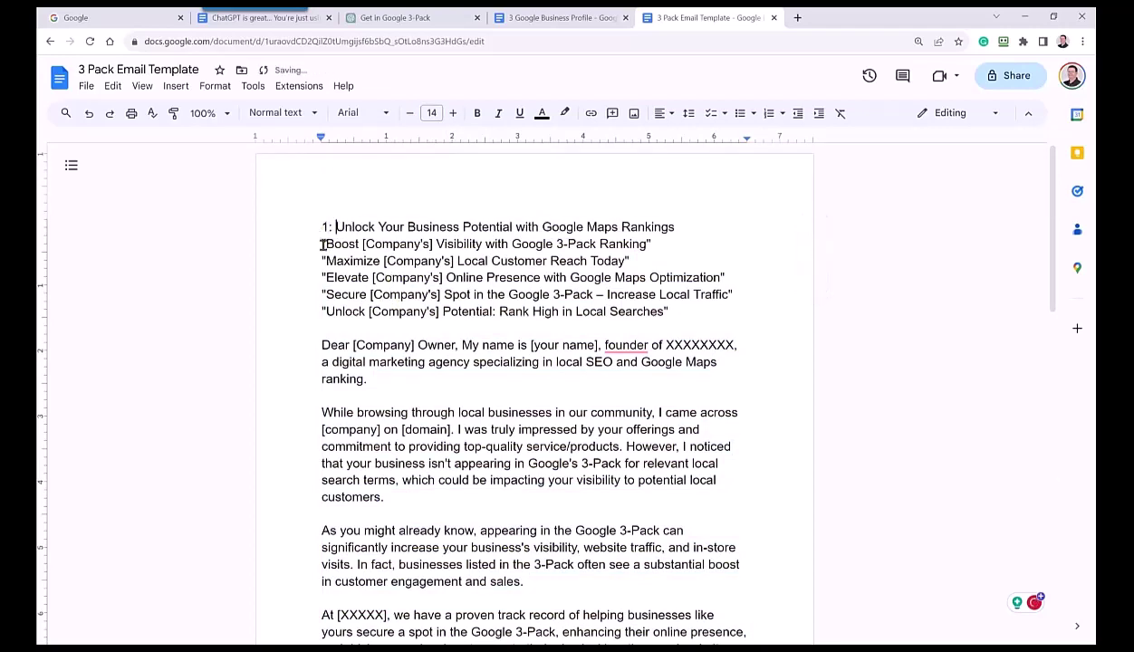
left_click(325, 244)
type("2")
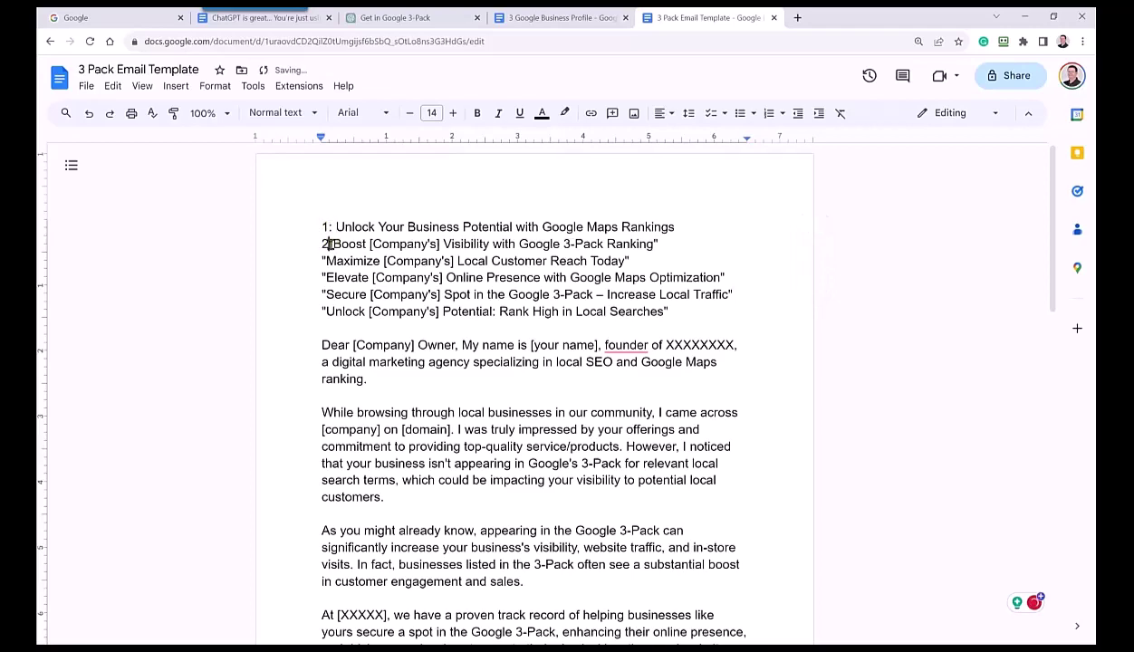
type(":")
key("Delete")
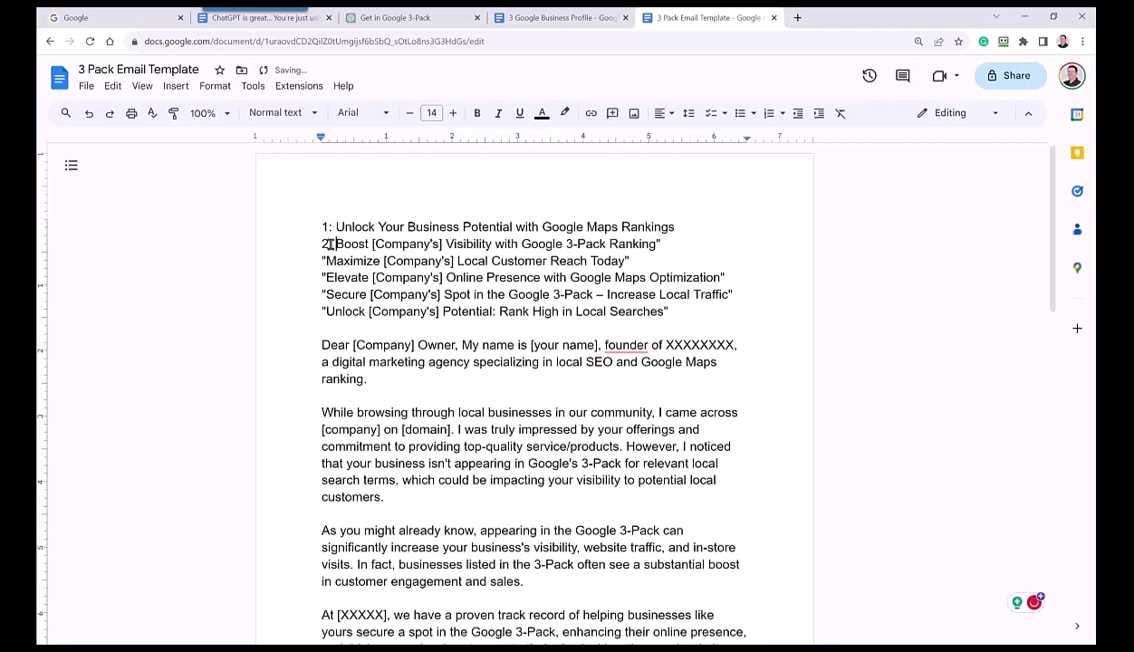
left_click(322, 261)
key("Delete")
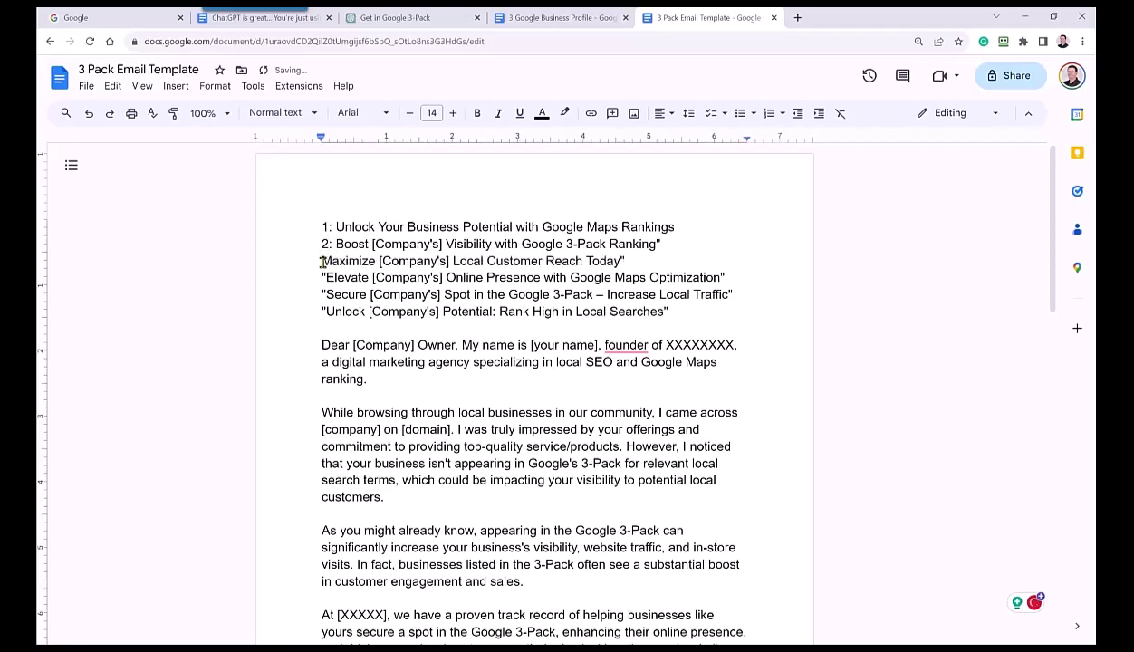
type("3:")
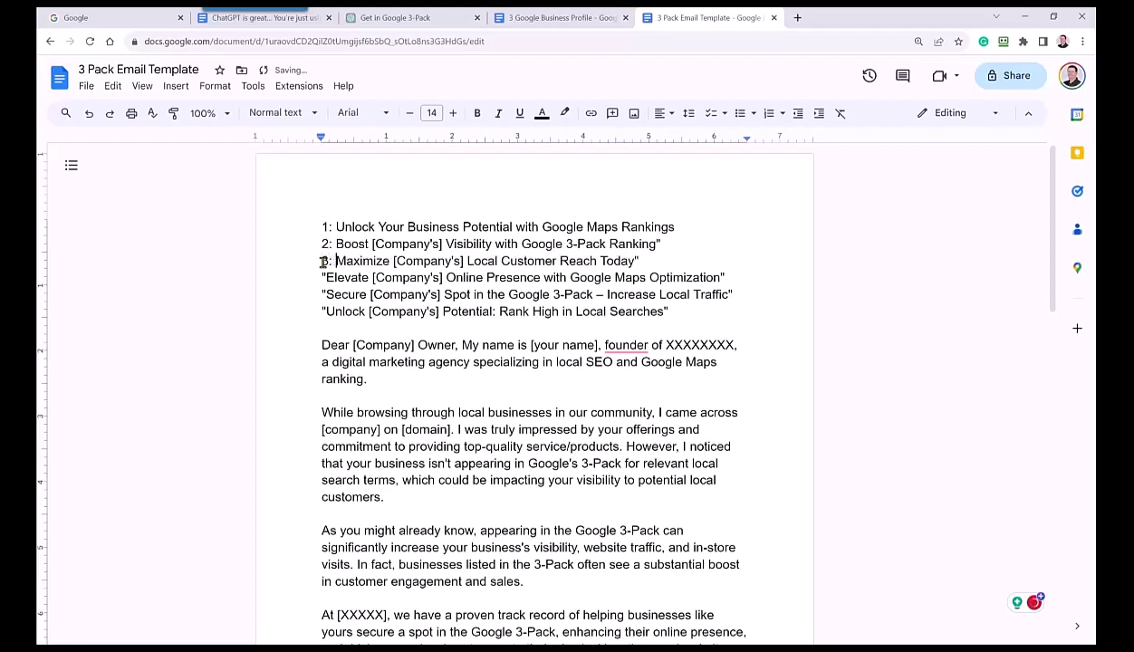
left_click(321, 277)
type("4:")
key("Delete")
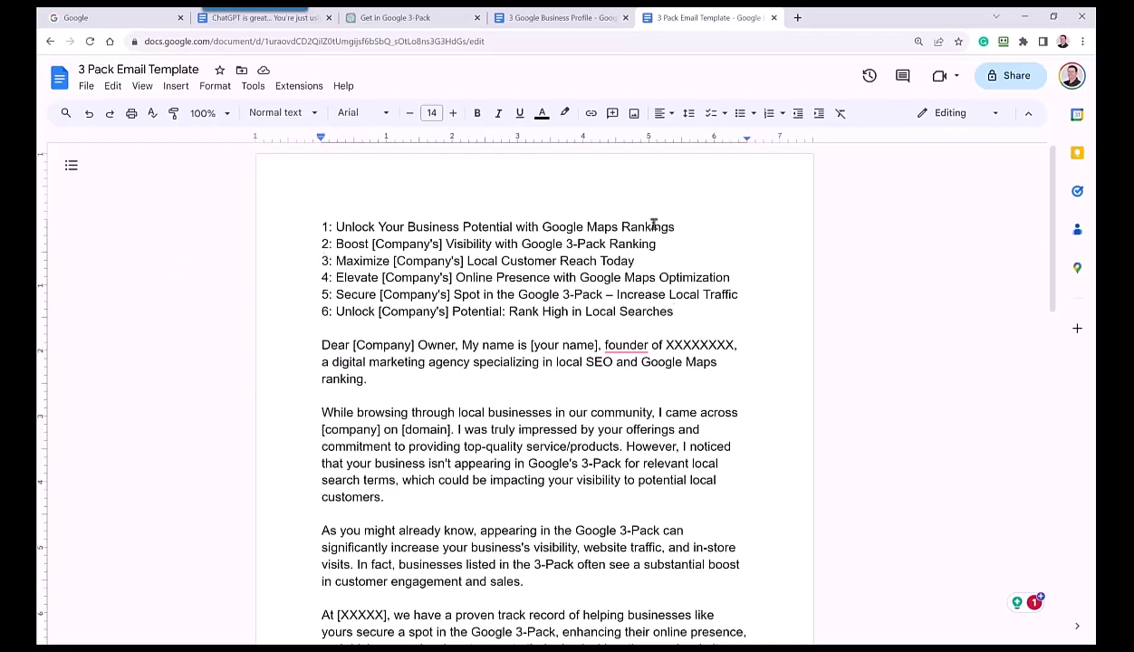
Step: Delete subject lines 1, 4 and 3, leaving options 2, 5 and 6 selected
left_click_drag(672, 226, 299, 227)
key("Delete")
key("Delete")
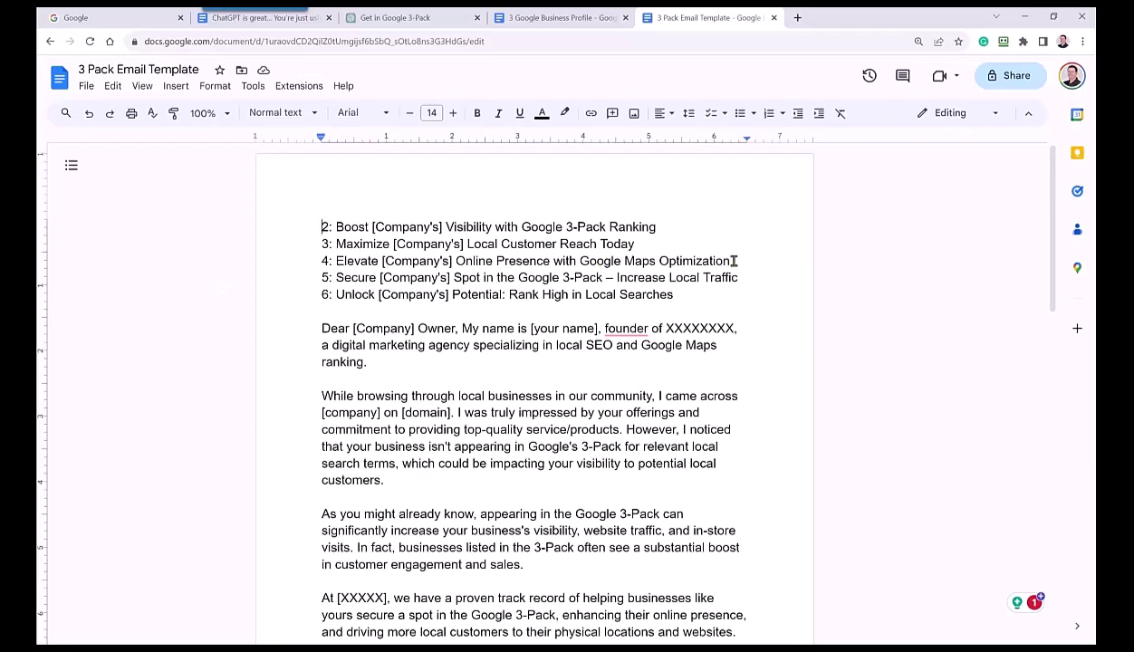
left_click_drag(734, 261, 308, 261)
key("BackSpace")
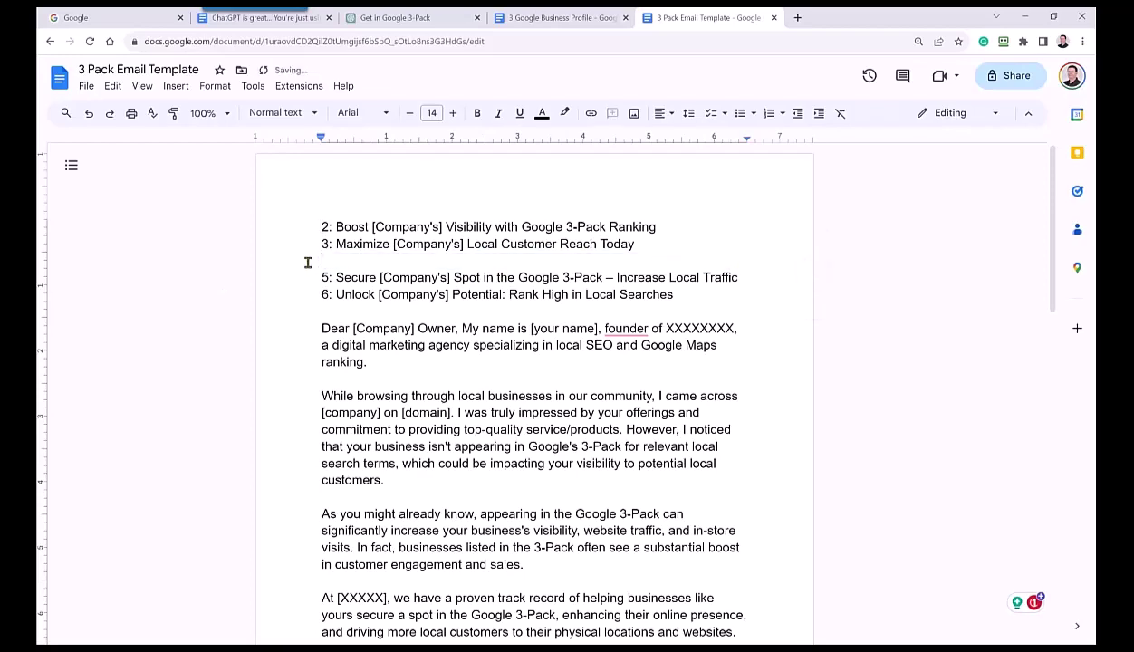
key("Delete")
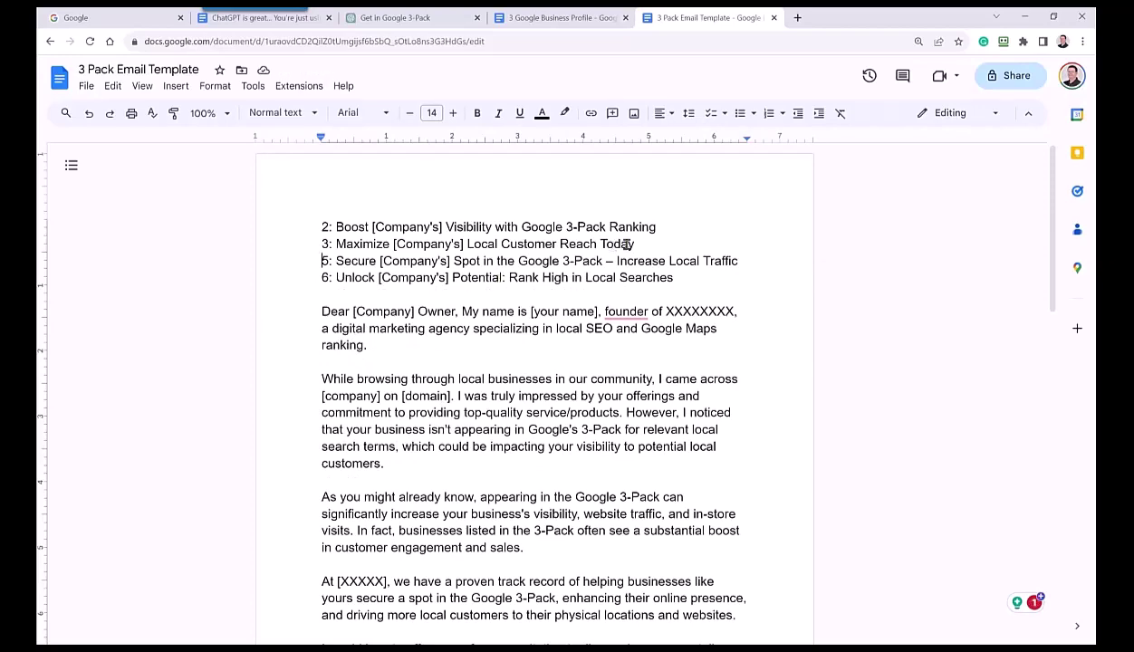
left_click_drag(638, 244, 328, 244)
key("Delete")
key("Delete")
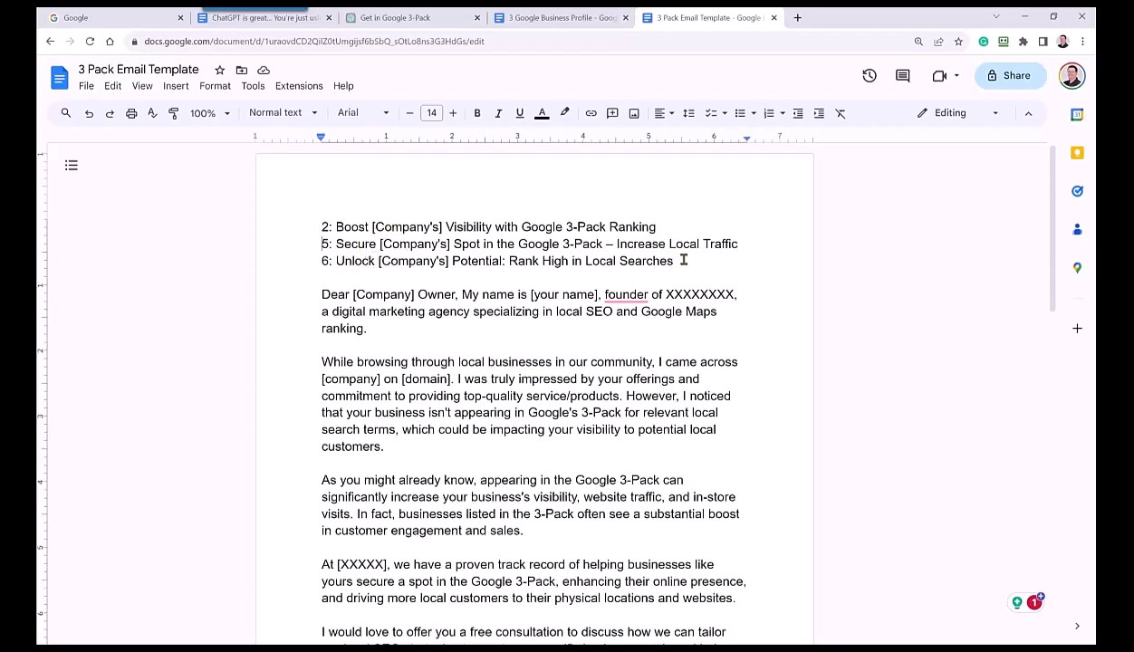
left_click_drag(685, 260, 322, 228)
key("ctrl+c")
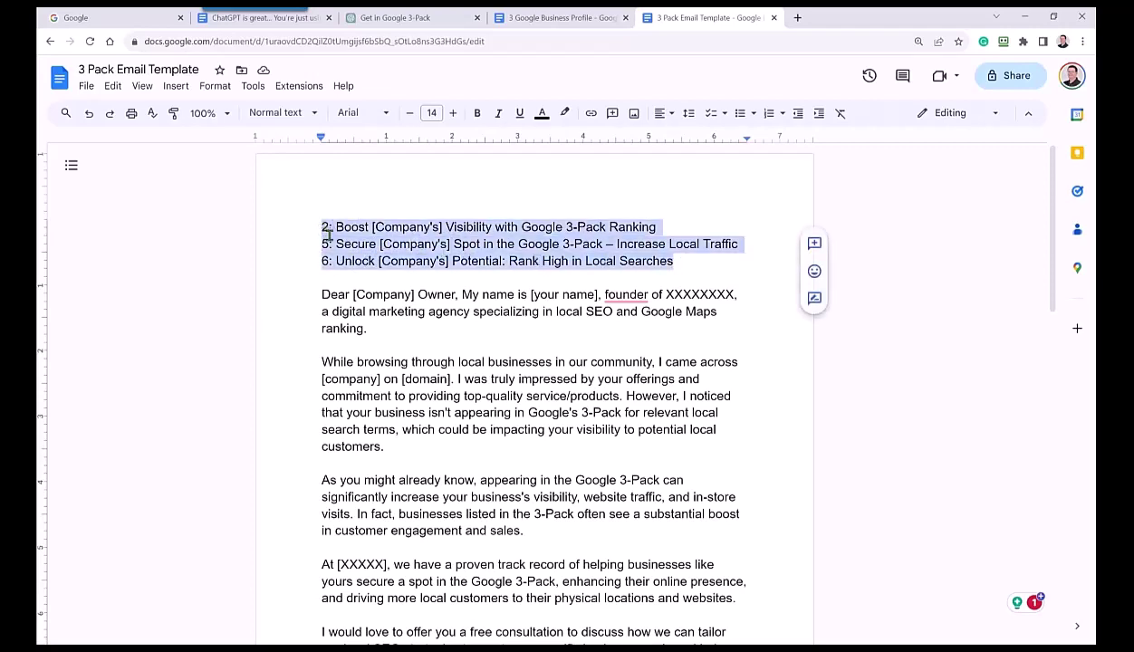
Step: Ask ChatGPT which of the three pasted subject lines would make the best title
left_click(379, 20)
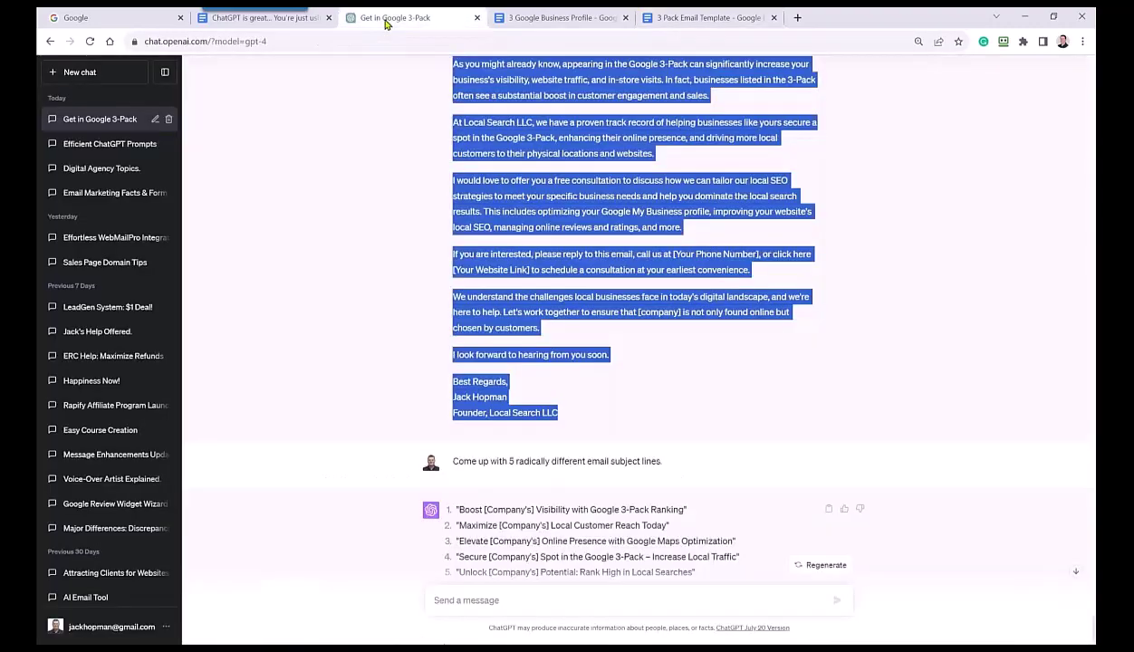
left_click(468, 600)
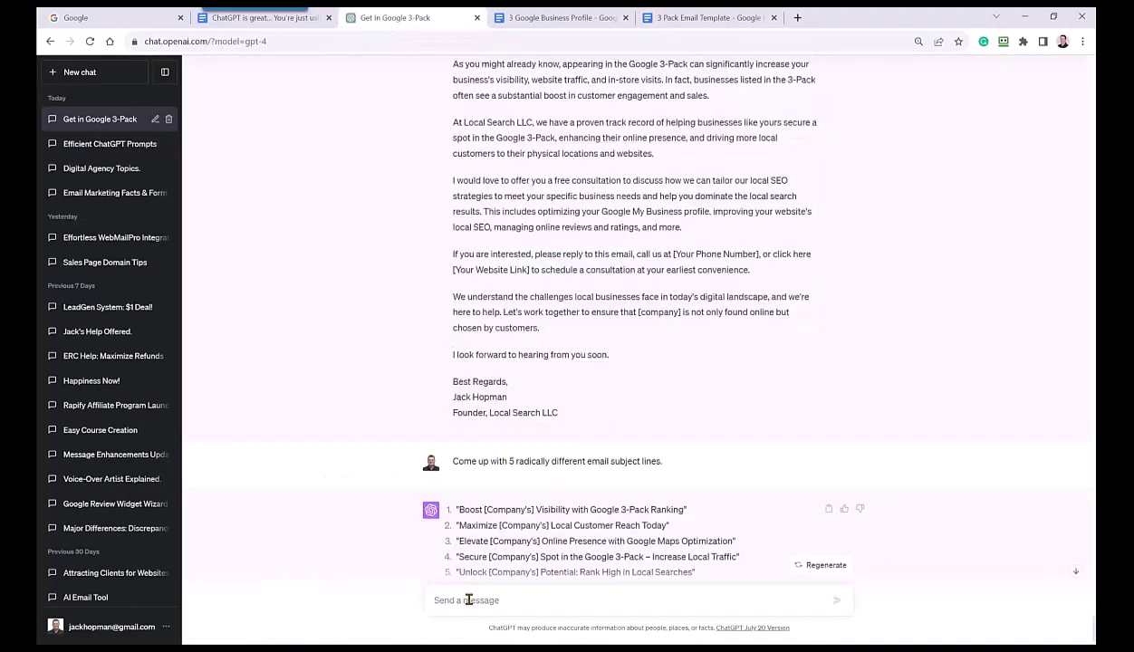
type("what")
key("BackSpace")
key("BackSpace")
key("BackSpace")
type("of the following 3")
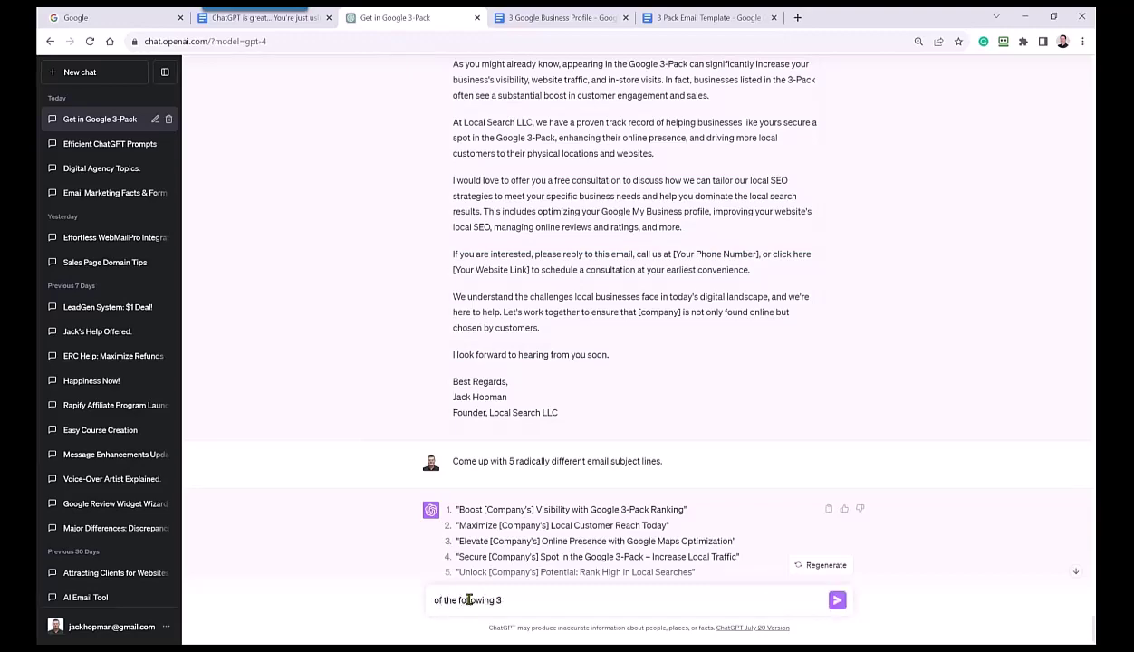
type(" email sbu")
key("BackSpace")
key("BackSpace")
key("BackSpace")
key("BackSpace")
type("title, which one do you think would be the best title")
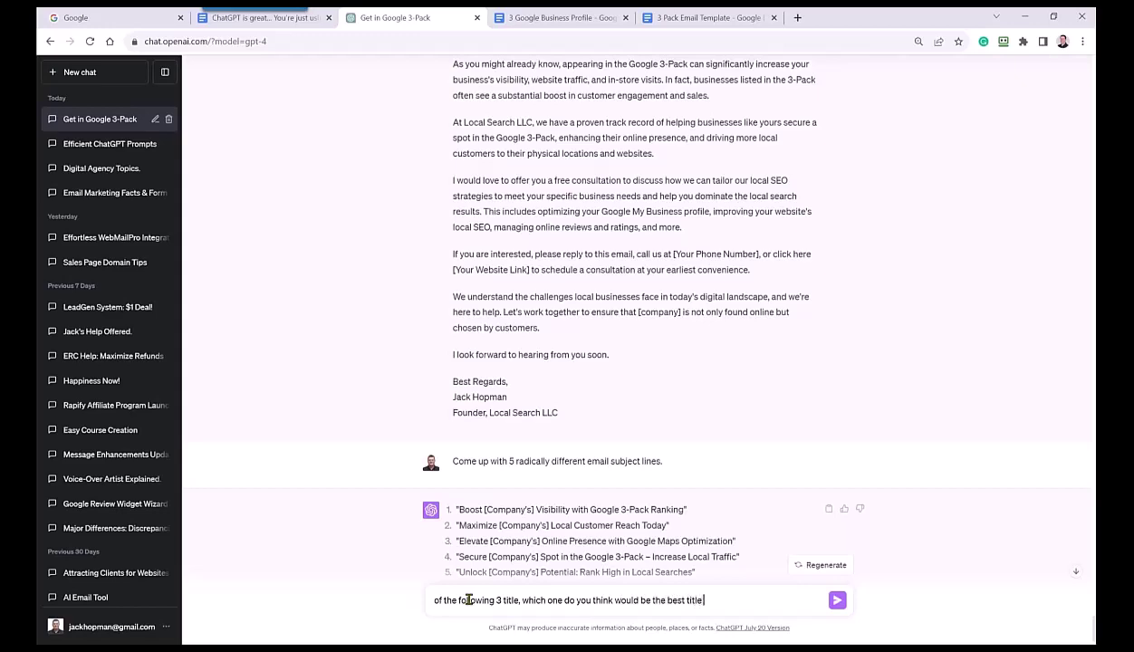
type(" of above emai:  2: Boost [Company's] Visibility with Google 3-Pack Ranking 5:")
key("shift+Return")
key("shift+Return")
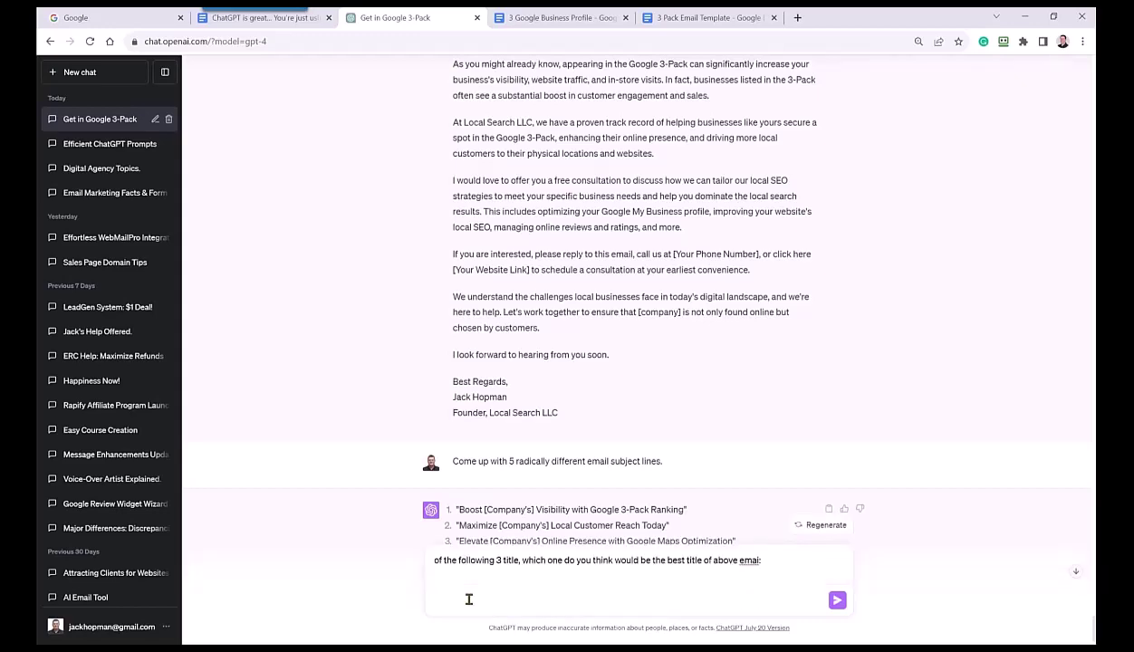
key("ctrl+v")
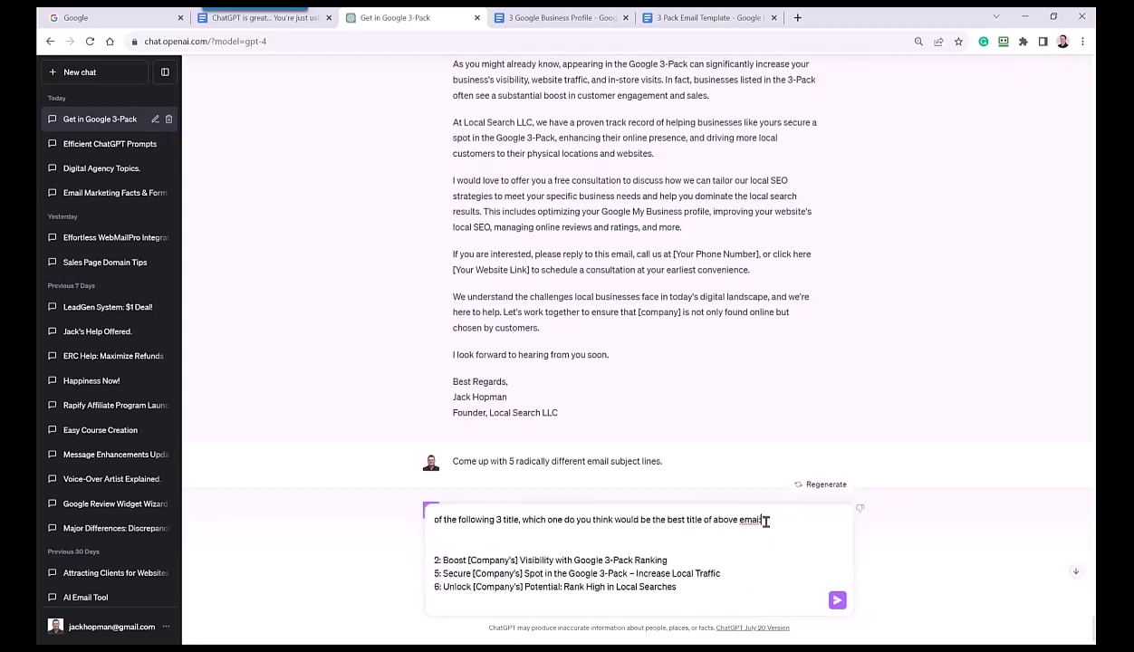
Step: Change 'email' to 'ebook', renumber the lines 1–3, and send the question
double_click(759, 520)
type("embook")
double_click(435, 559)
type("1")
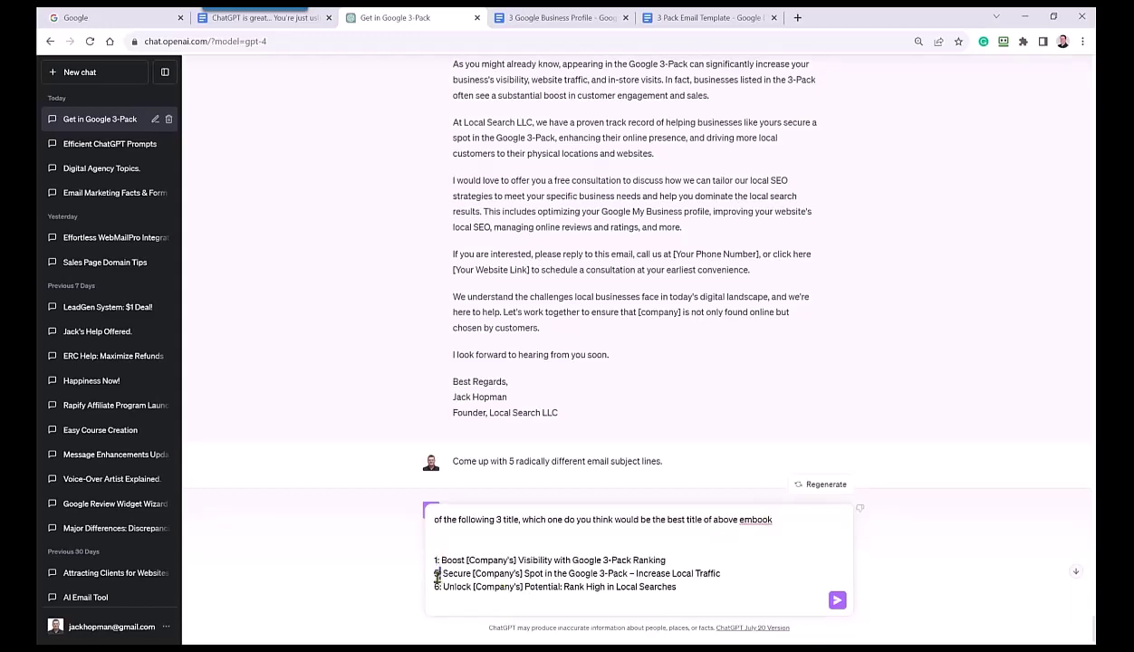
double_click(435, 574)
type("2")
left_click(435, 540)
key("BackSpace")
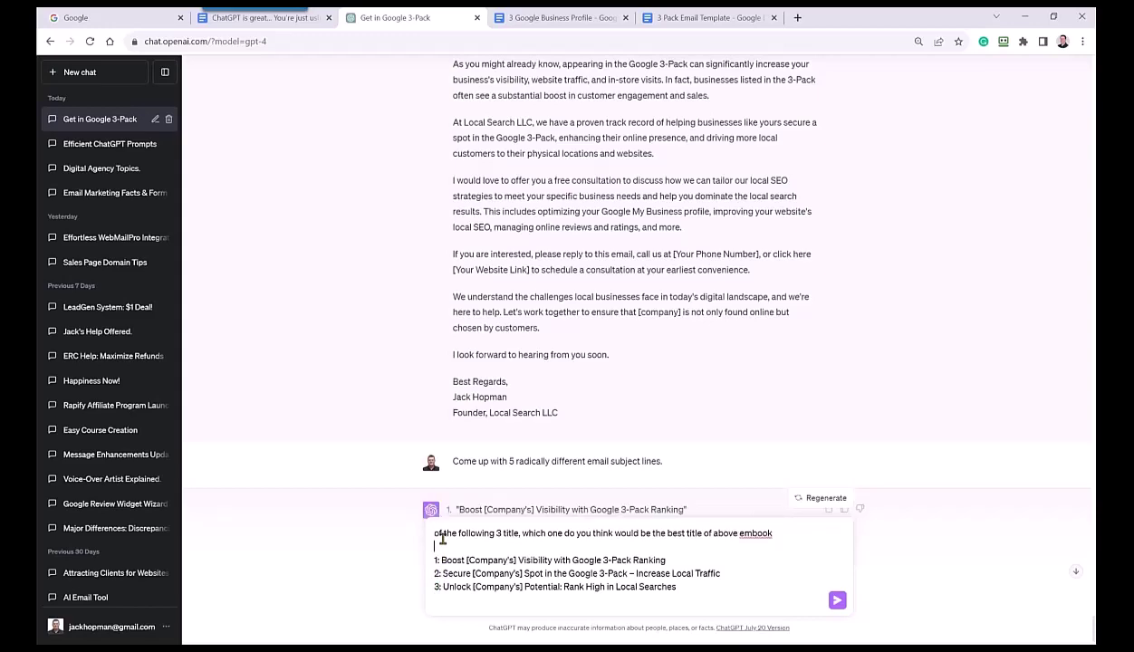
key("Return")
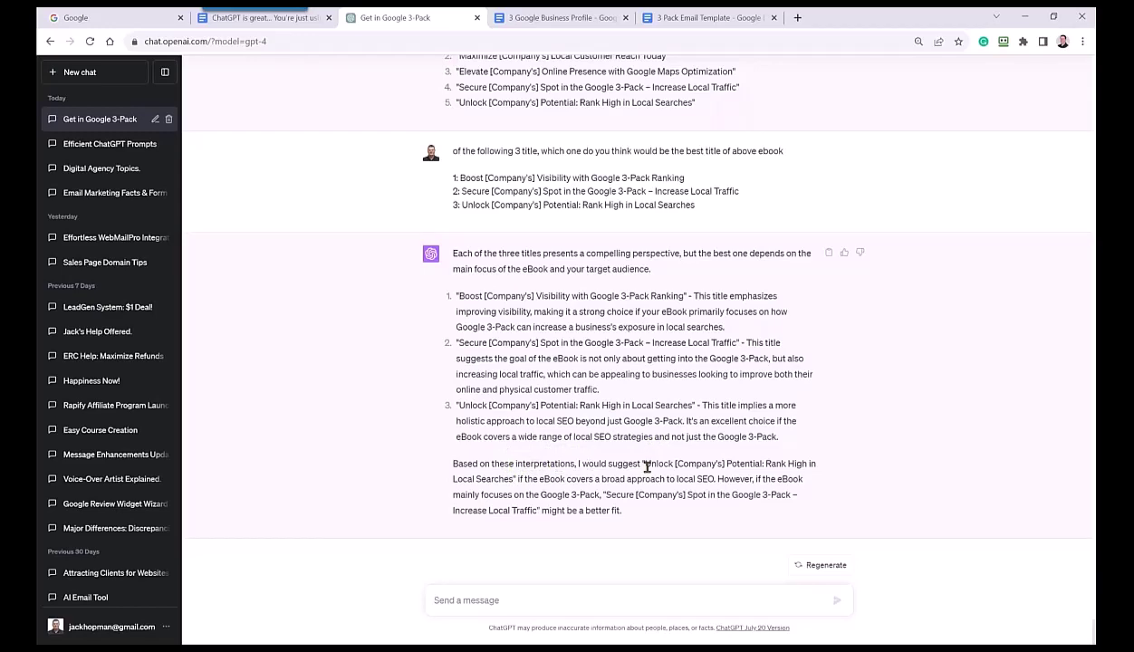
Step: Select 'Unlock [Company]'s Potential: Rank High in Local Searches' in ChatGPT's reply
mouse_move(646, 464)
left_mouse_down()
mouse_move(680, 464)
mouse_move(510, 478)
left_mouse_up()
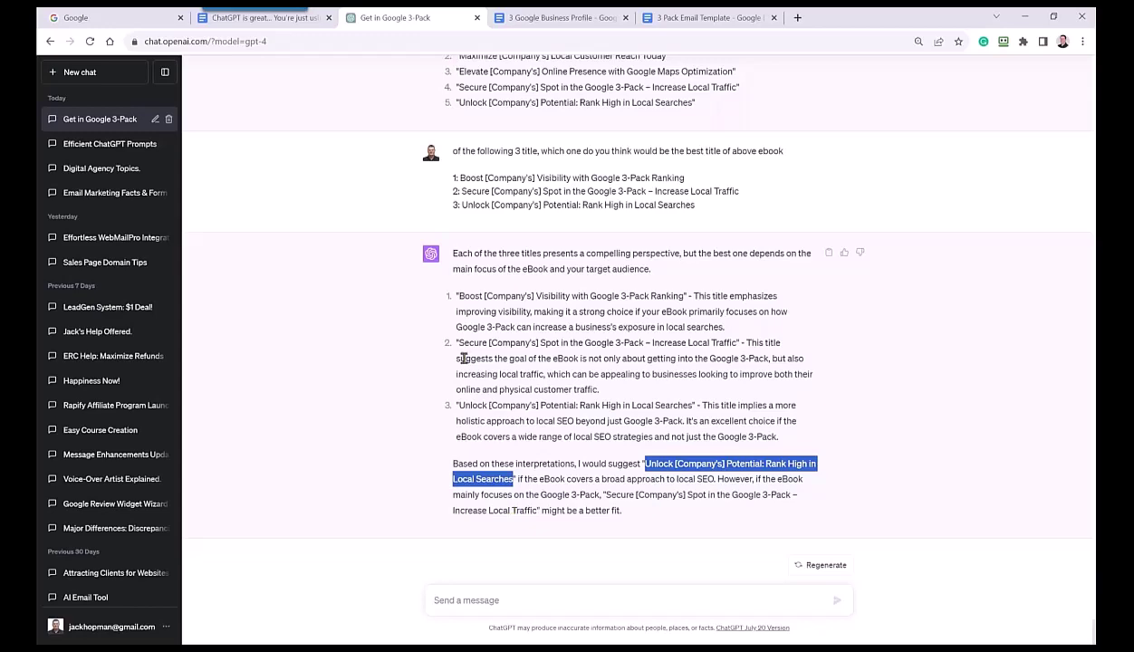
Step: Title the ebook document 'Unlock Your Company Potential: Rank High in Local Searches'
left_click(672, 22)
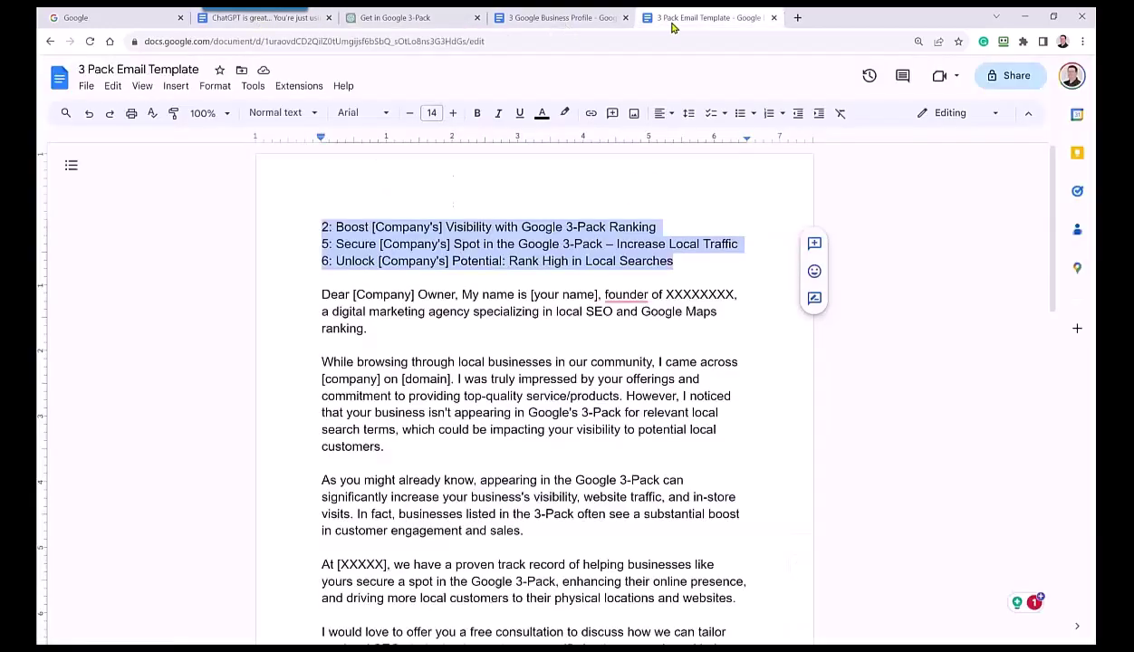
left_click(560, 17)
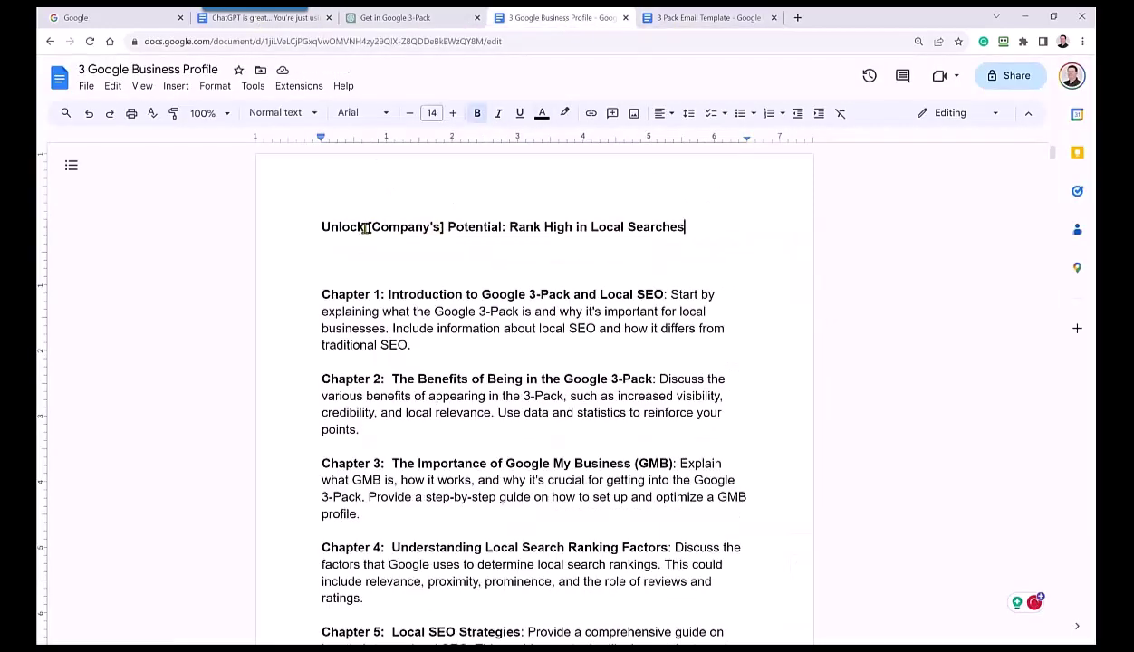
type("Your")
key("Delete")
key("Delete")
key("Delete")
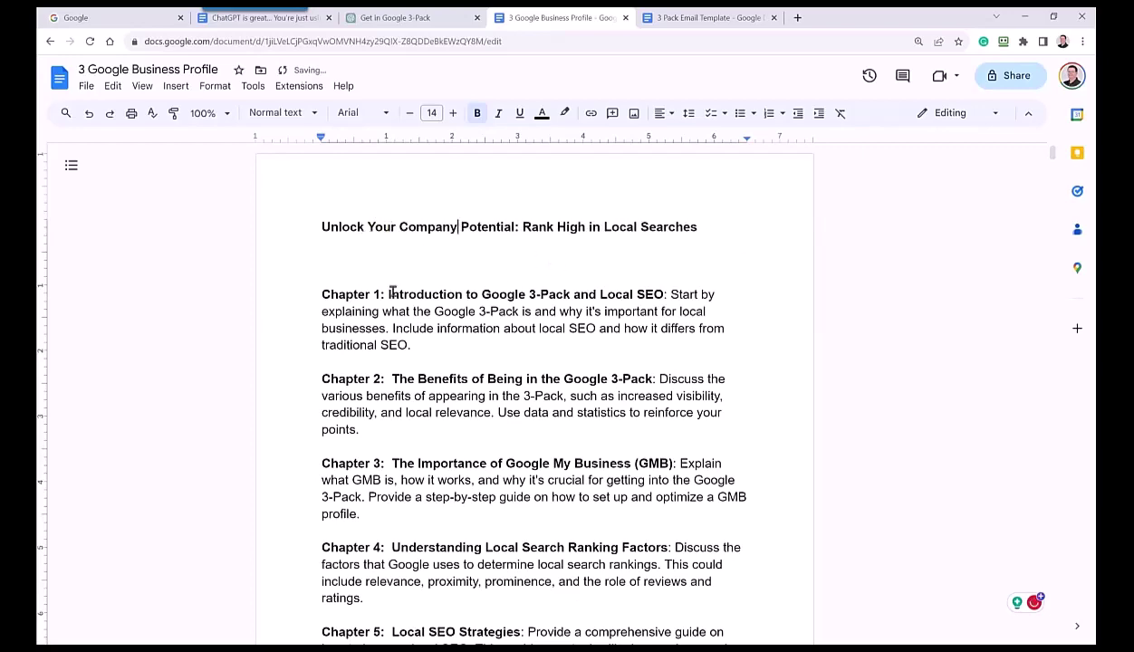
left_click_drag(700, 227, 327, 227)
key("ctrl+x")
left_click(148, 69)
key("ctrl+v")
key("Return")
left_click(358, 240)
key("ctrl+v")
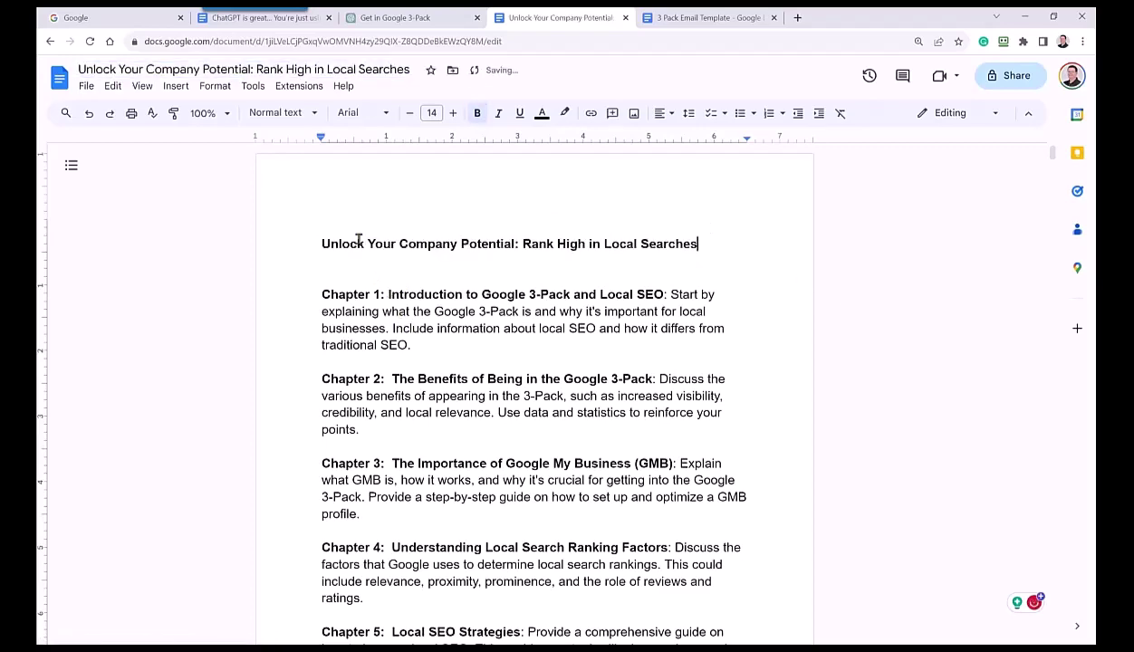
left_click(379, 294)
Step: Renumber the email template's first subject line to 1
scroll(466, 371, "down", 4)
scroll(464, 380, "down", 3)
scroll(460, 398, "down", 3)
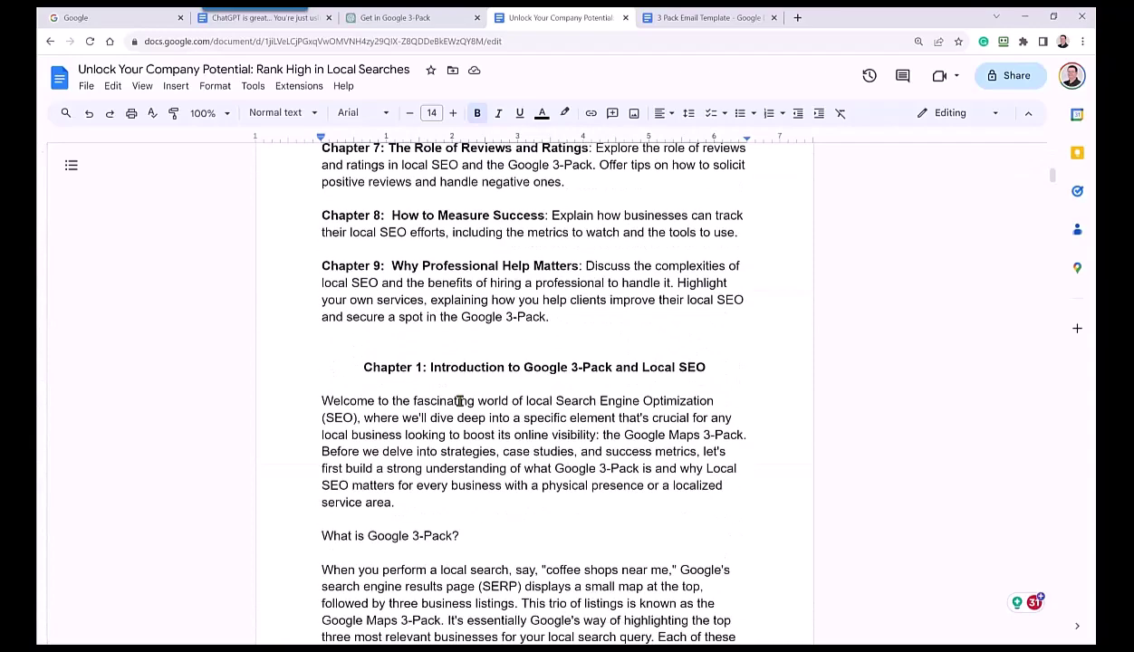
scroll(451, 387, "down", 1)
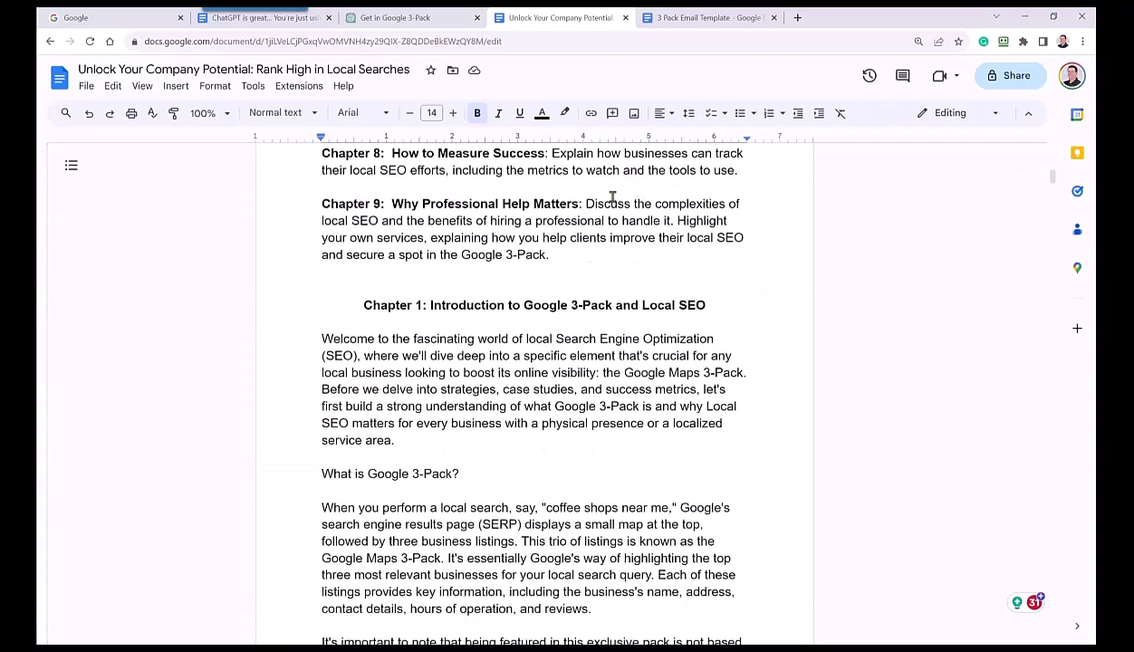
left_click(669, 22)
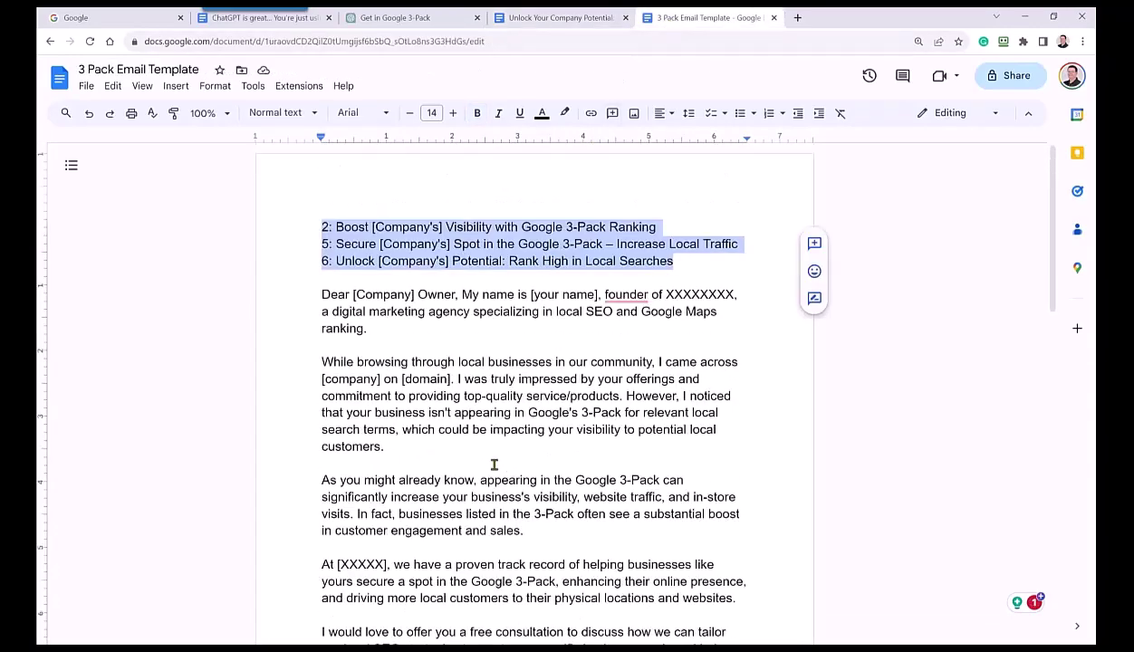
left_click(328, 232)
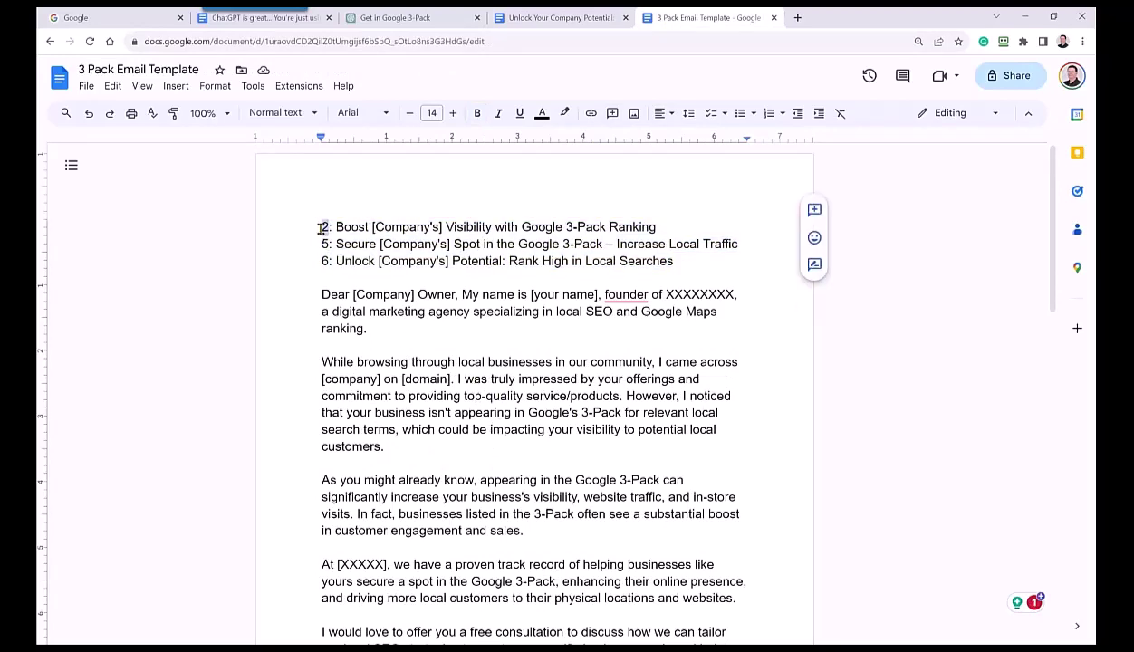
type("1")
left_click(324, 244)
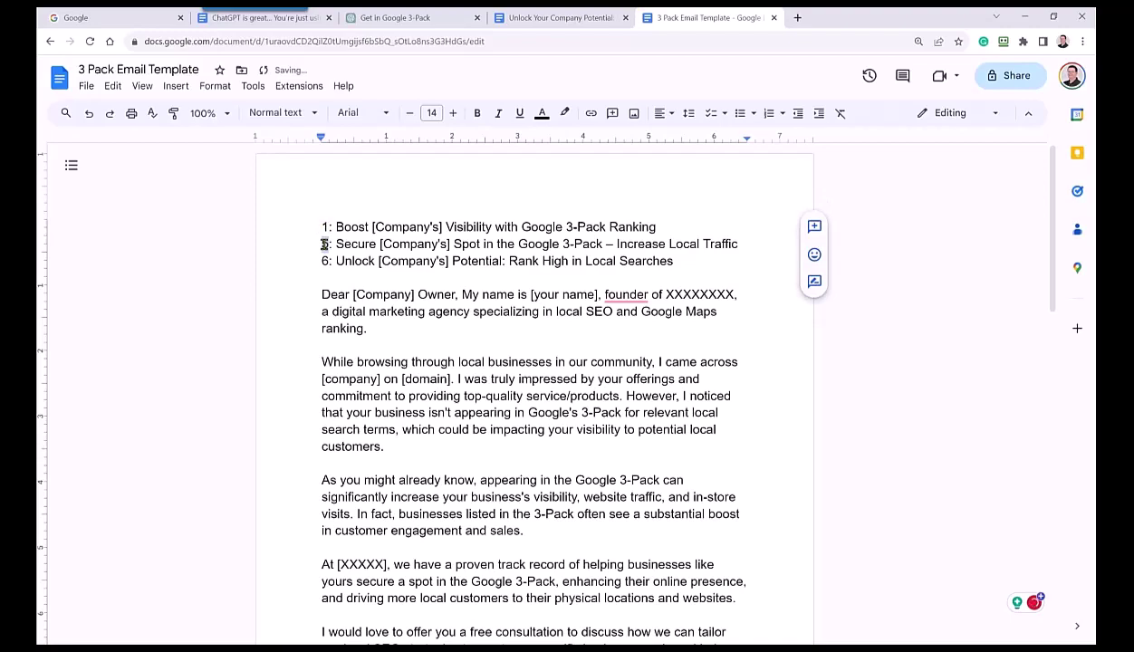
scroll(396, 337, "down", 3)
scroll(451, 241, "down", 2)
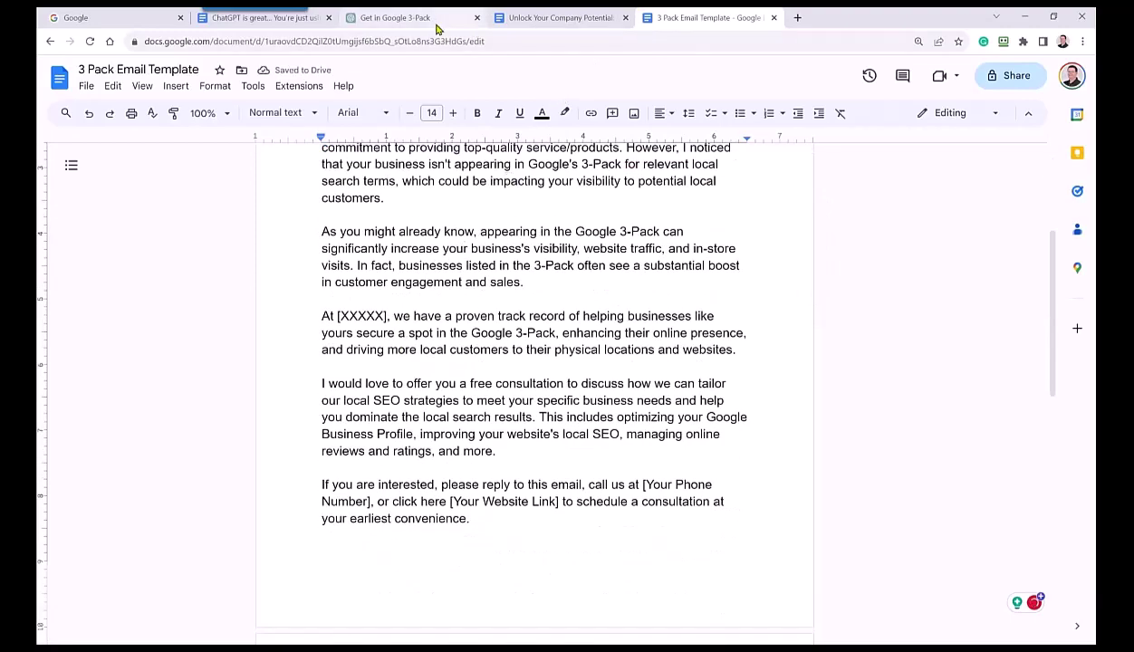
Step: Ask ChatGPT for a follow-up email to an unresponsive prospect and select it from subject to sign-off
left_click(399, 17)
left_click(492, 599)
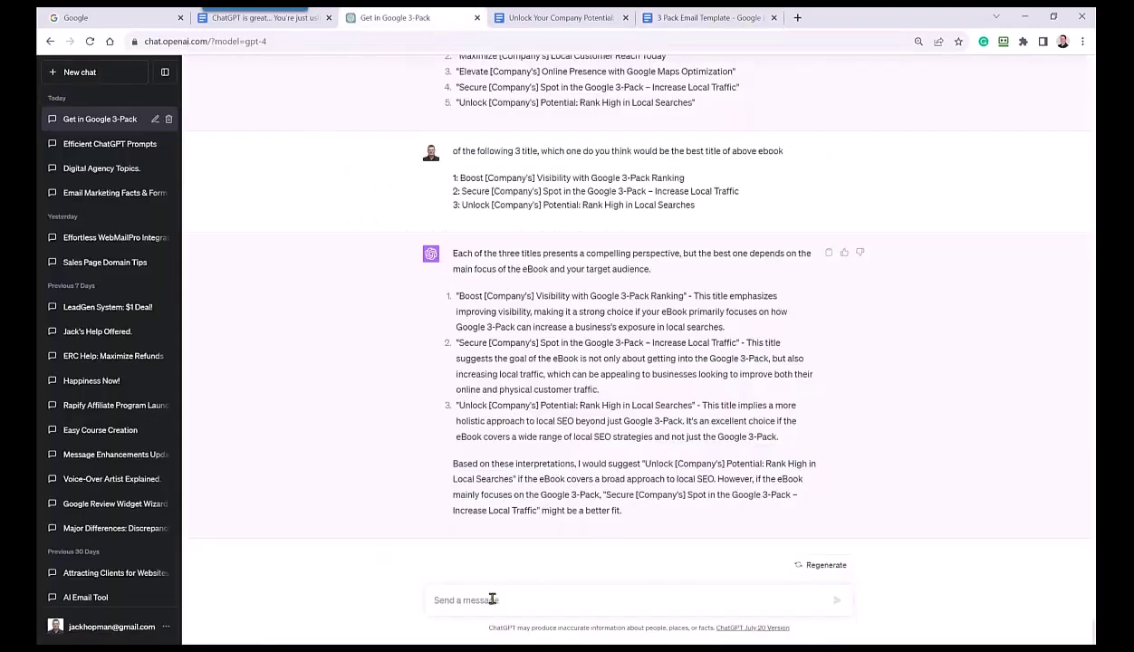
type("Create a following up")
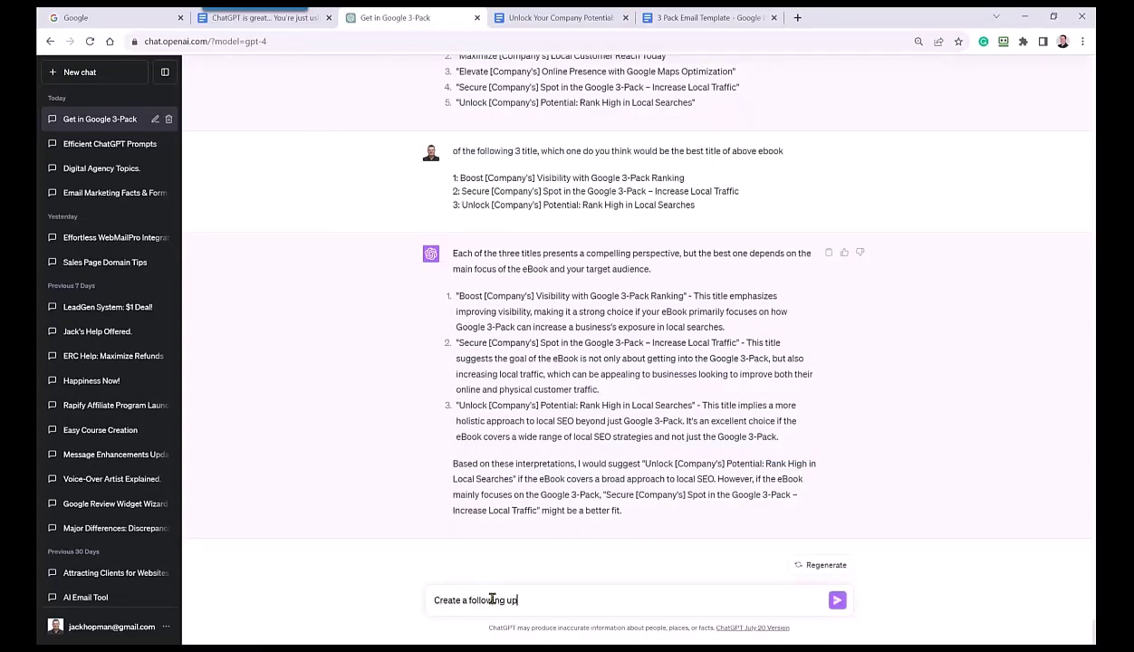
type(" ema")
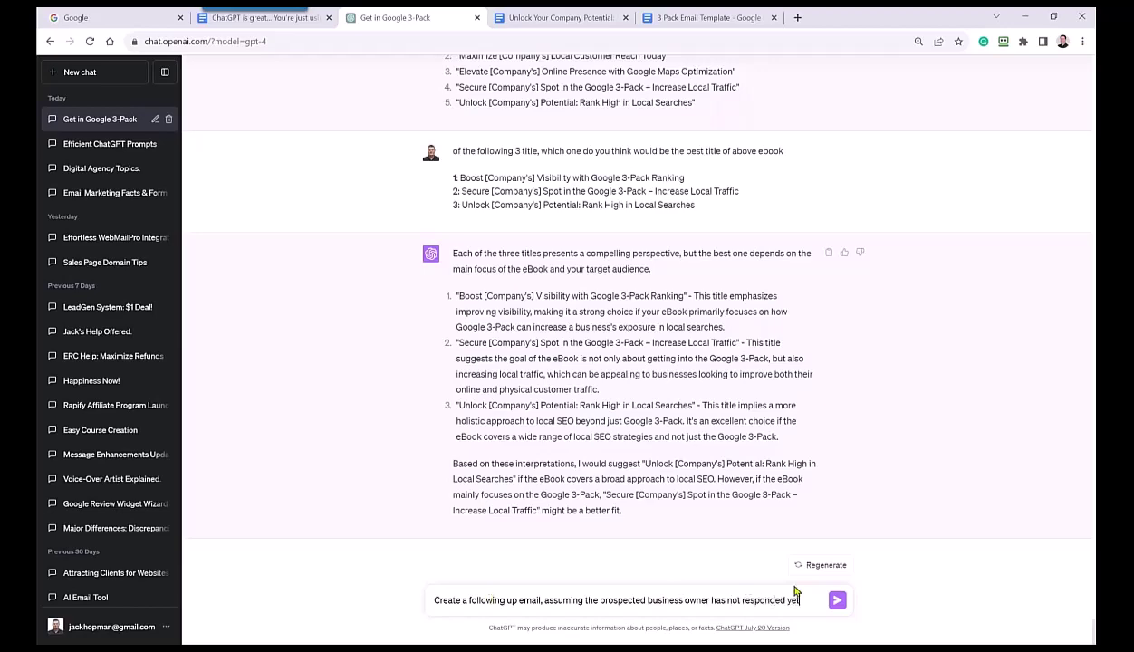
left_click(836, 599)
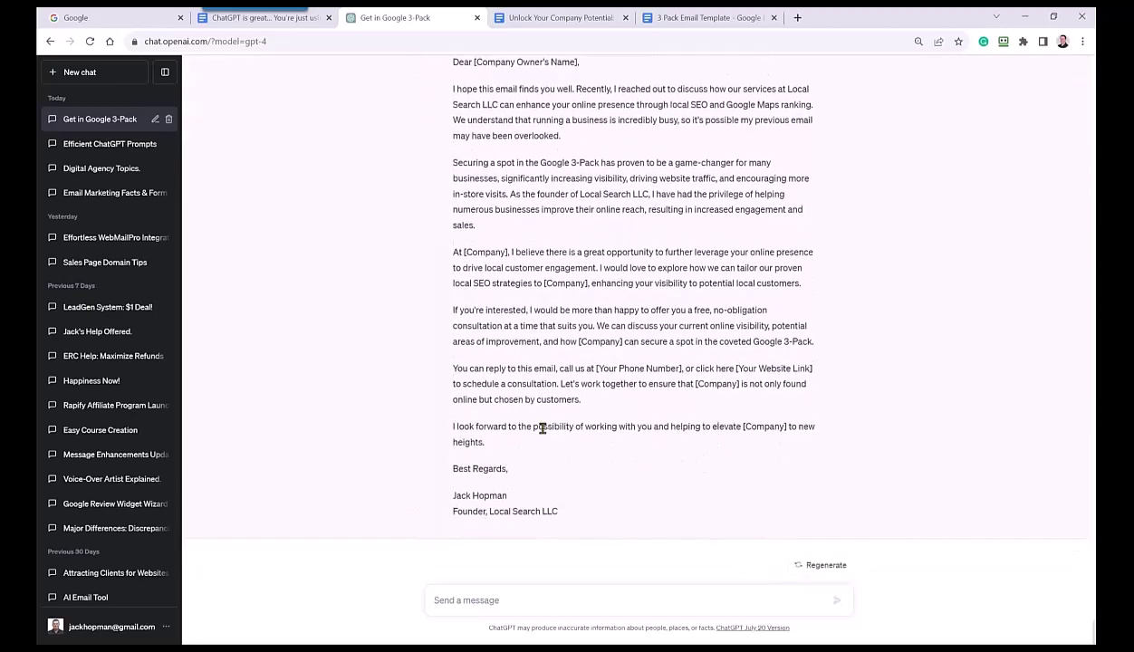
scroll(412, 505, "up", 3)
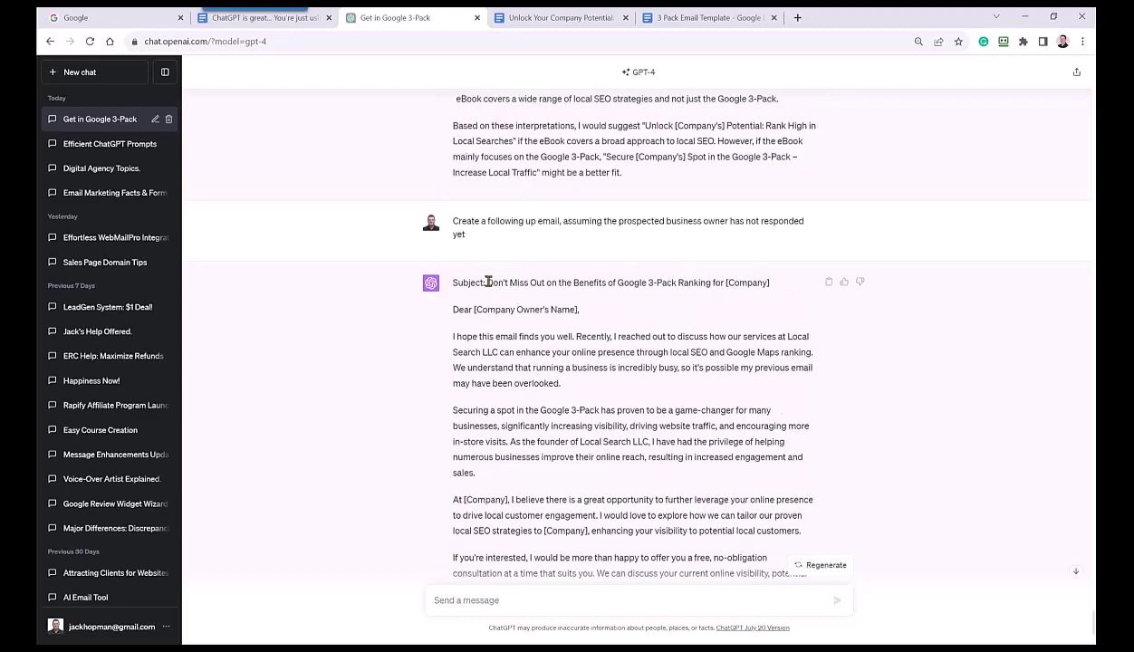
left_click_drag(488, 281, 594, 532)
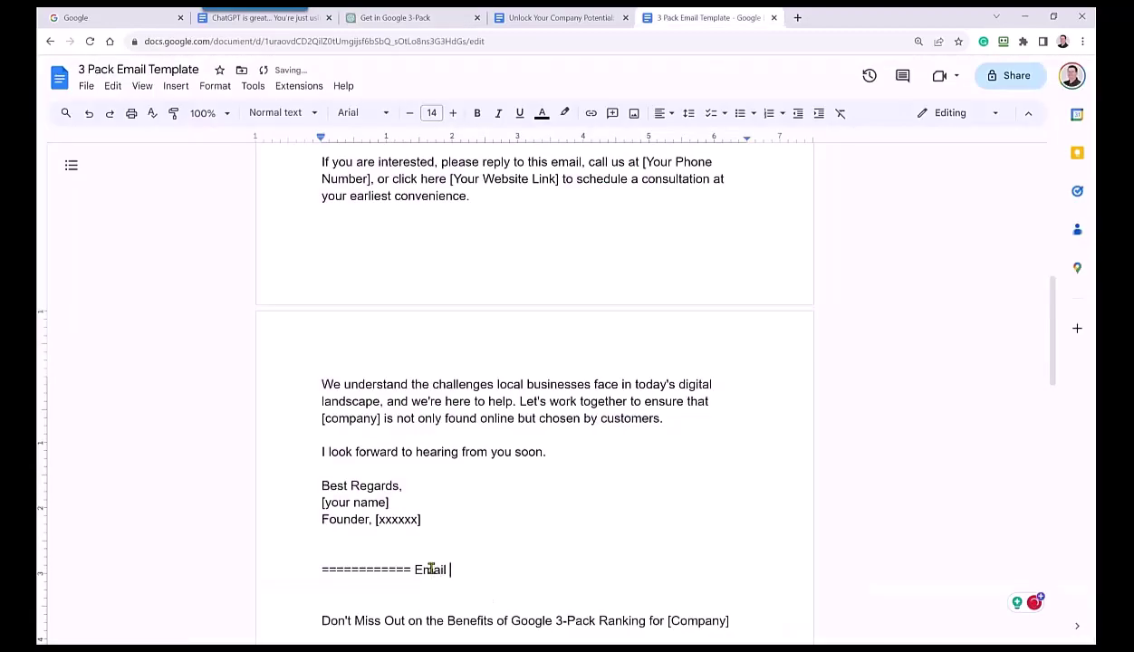
Step: Finish the Email 2 divider with = signs and select the five-subject-lines prompt in the prompts doc
type("2 ==========================")
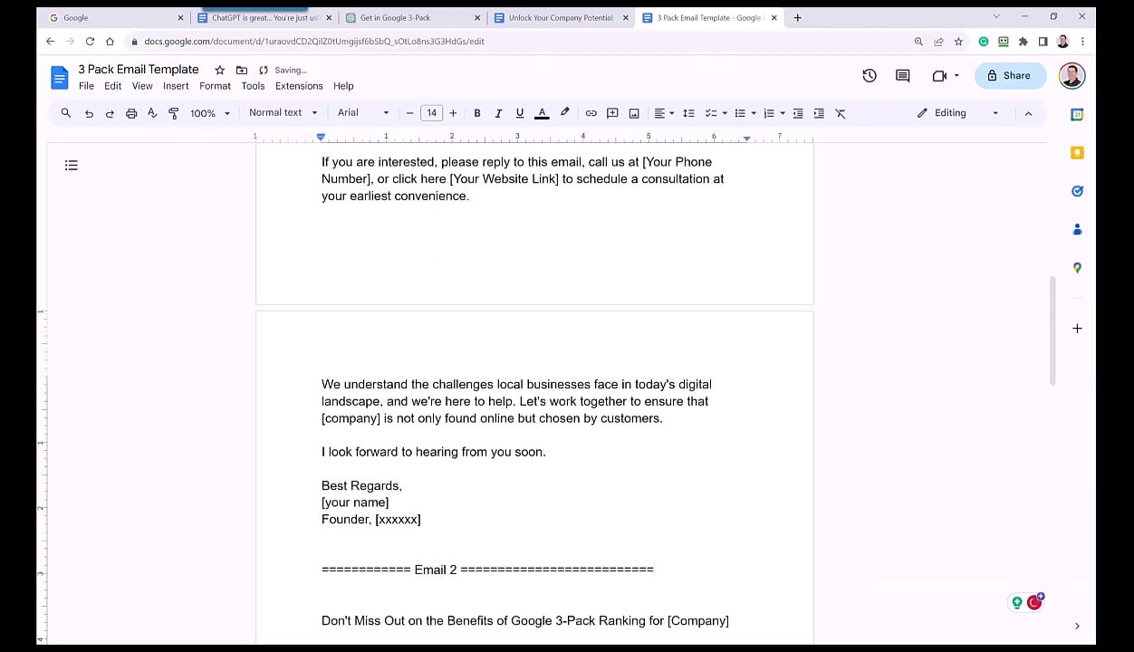
left_click(272, 18)
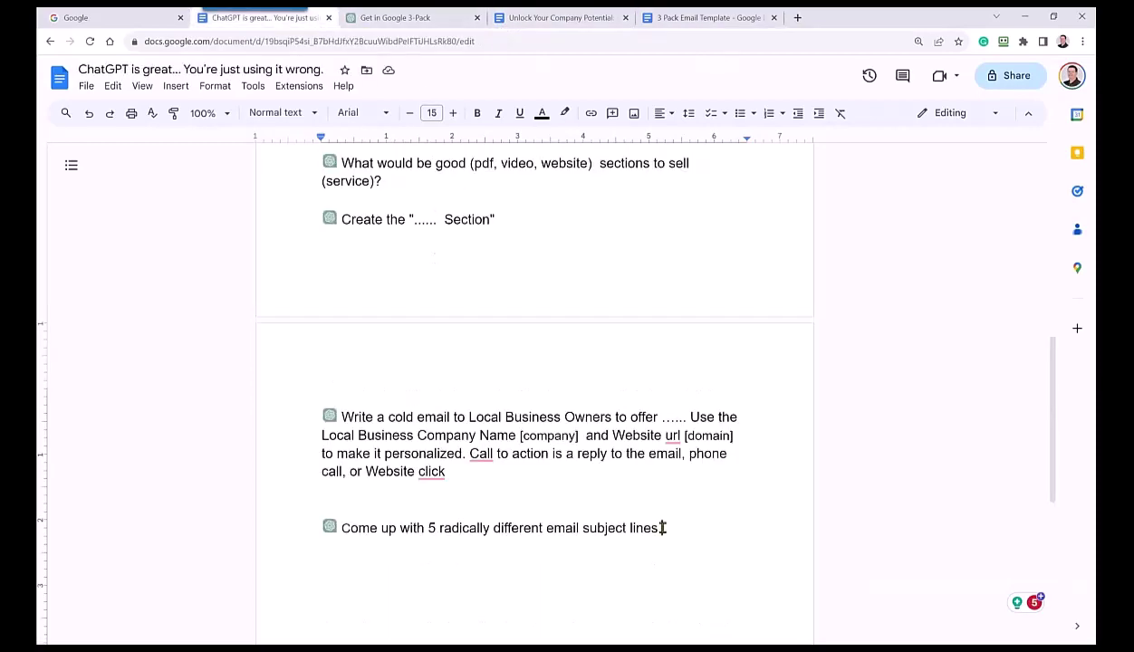
left_click_drag(663, 528, 343, 530)
Step: Send ChatGPT the five-subject-lines prompt 'for this following up email' and select the five results
key("ctrl+c")
key("ctrl+Tab")
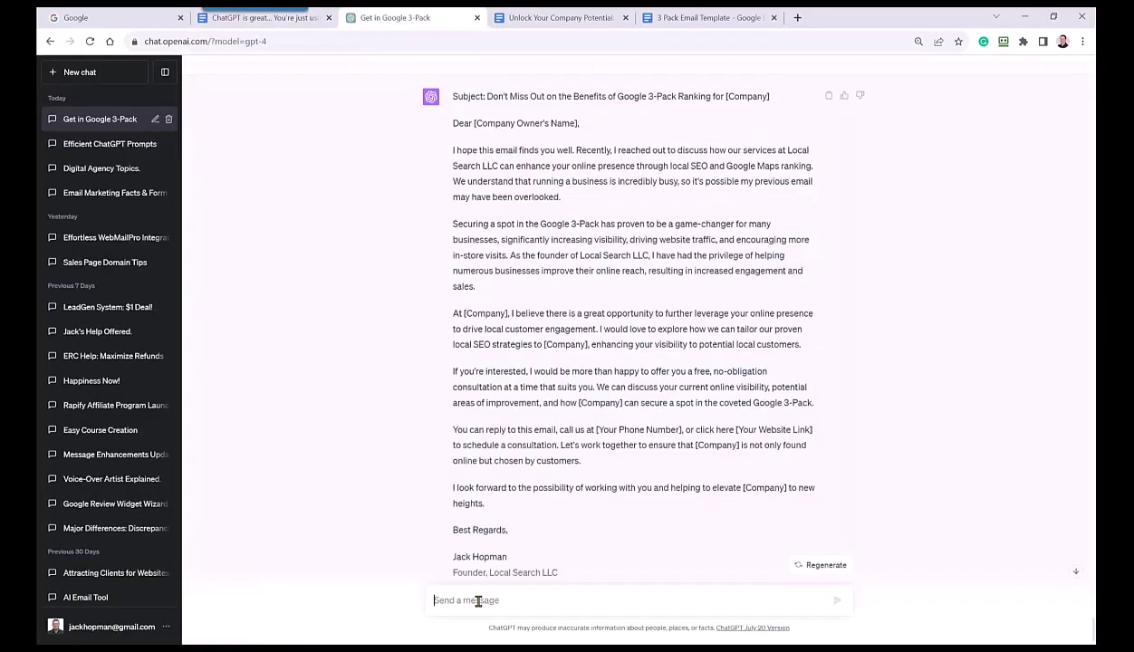
key("ctrl+v")
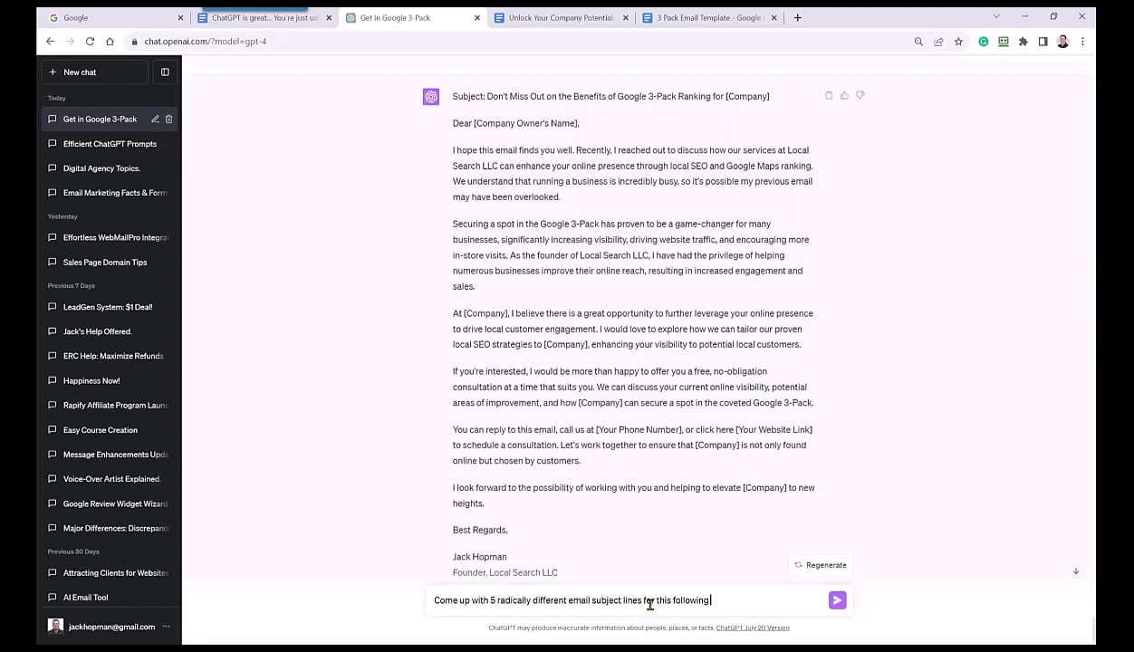
type("up email")
key("Return")
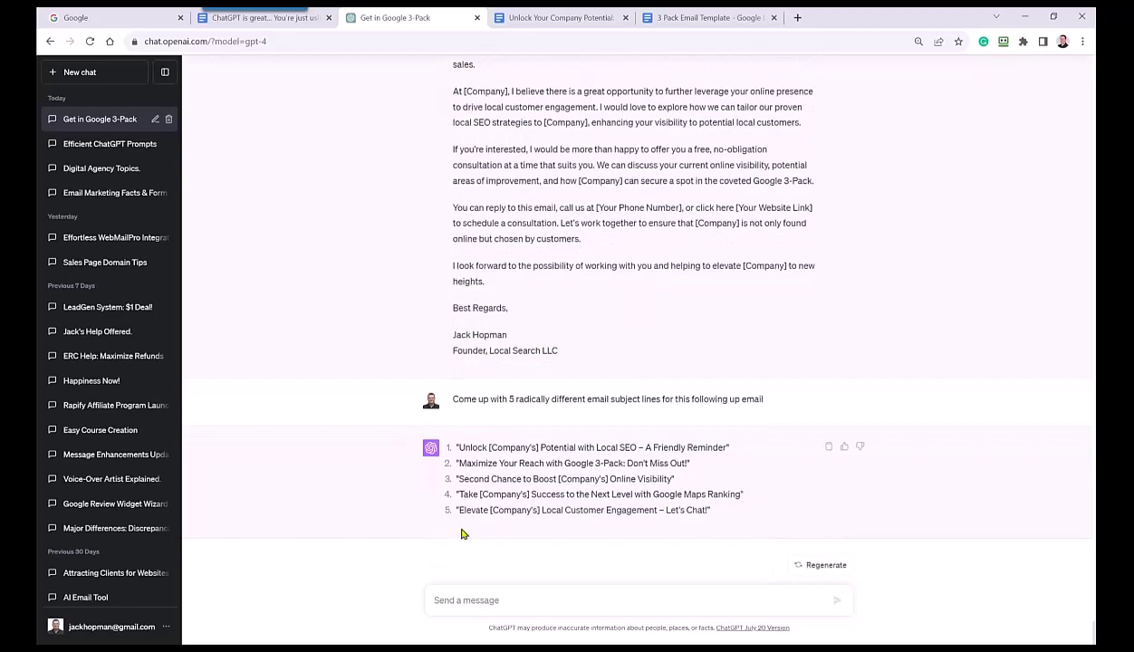
mouse_move(712, 510)
left_mouse_down()
mouse_move(458, 461)
mouse_move(453, 447)
left_mouse_up()
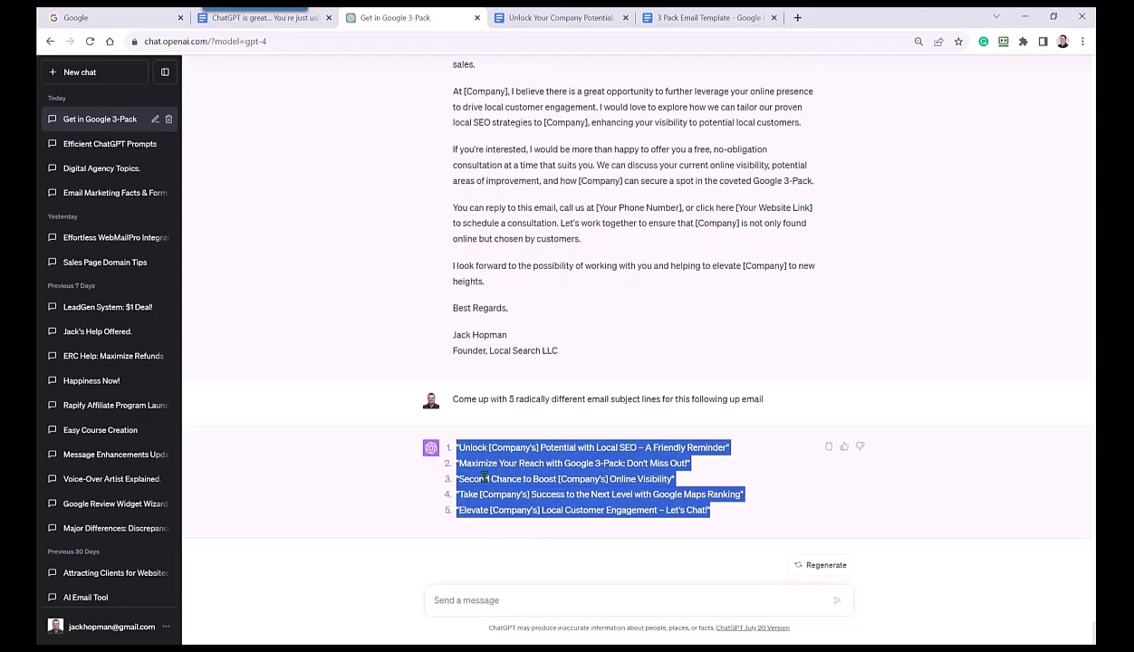
Step: Paste the new subject lines under the follow-up subject and number lines 1–3 without opening quotes
left_click(664, 23)
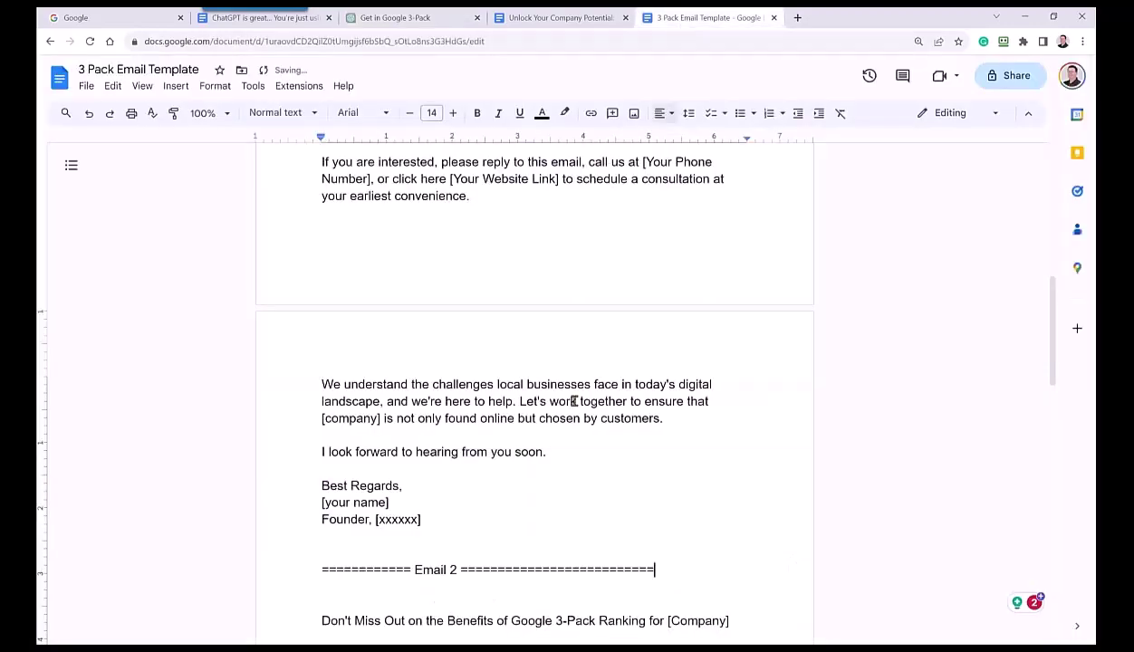
scroll(557, 480, "down", 3)
key("ctrl+v")
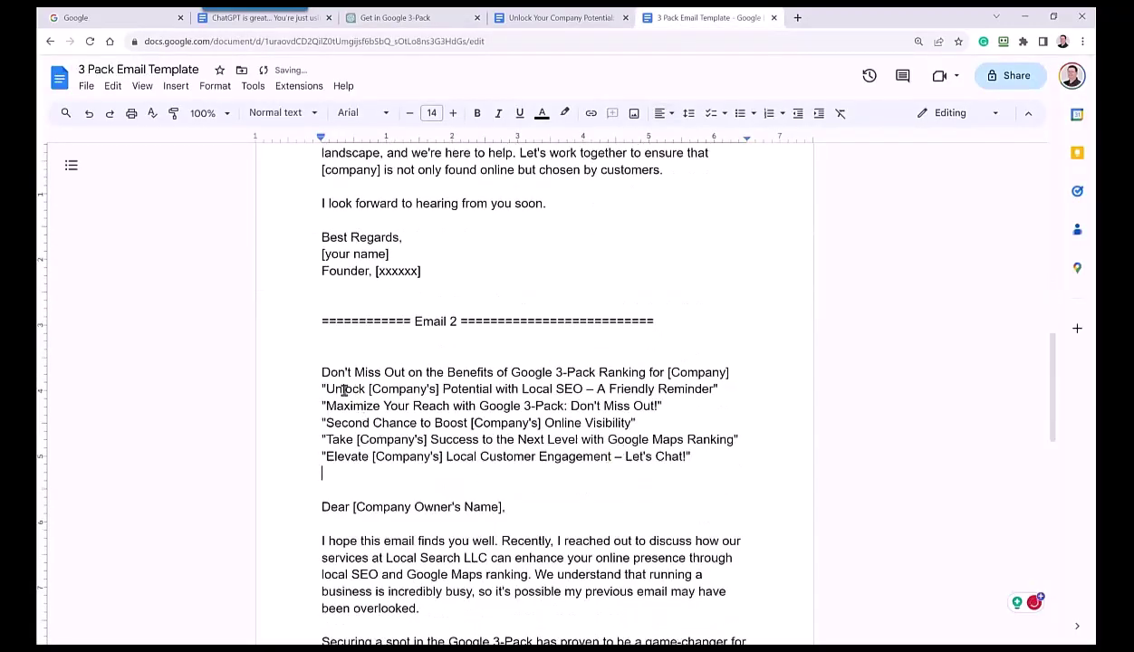
left_click(320, 375)
type("1:")
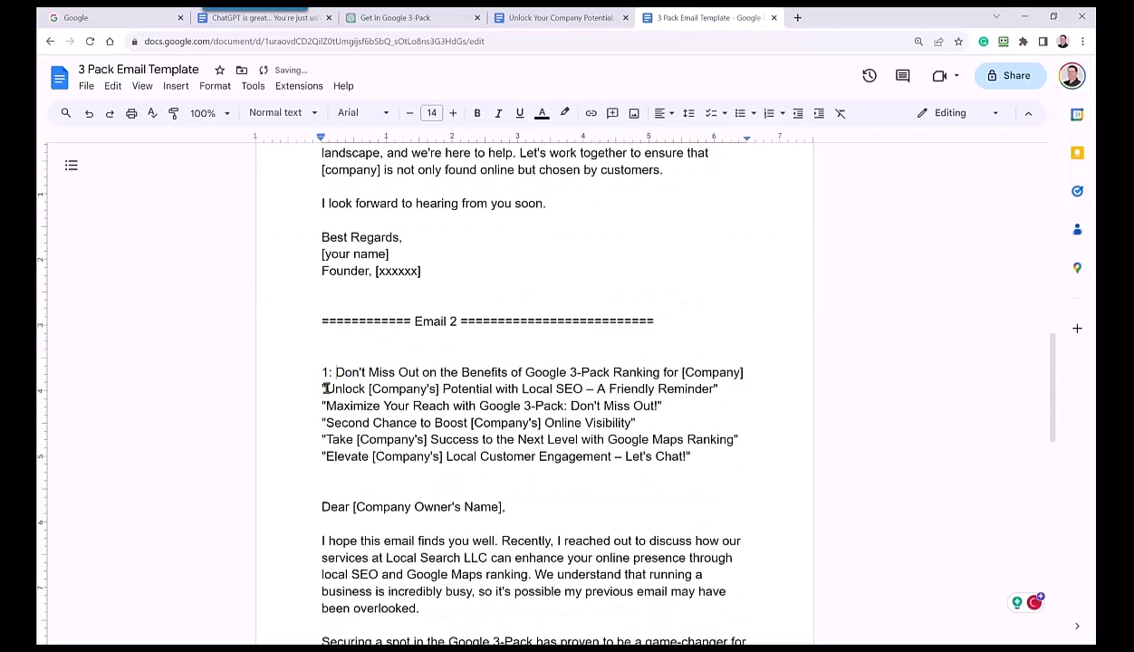
left_click(325, 389)
key("BackSpace")
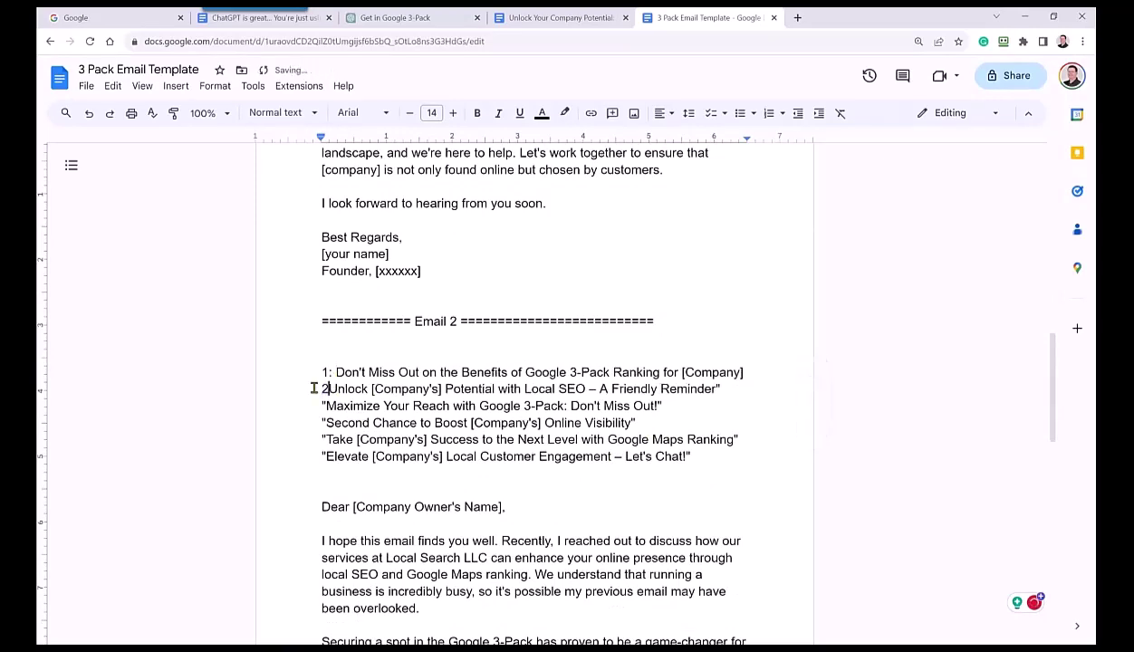
type("2:")
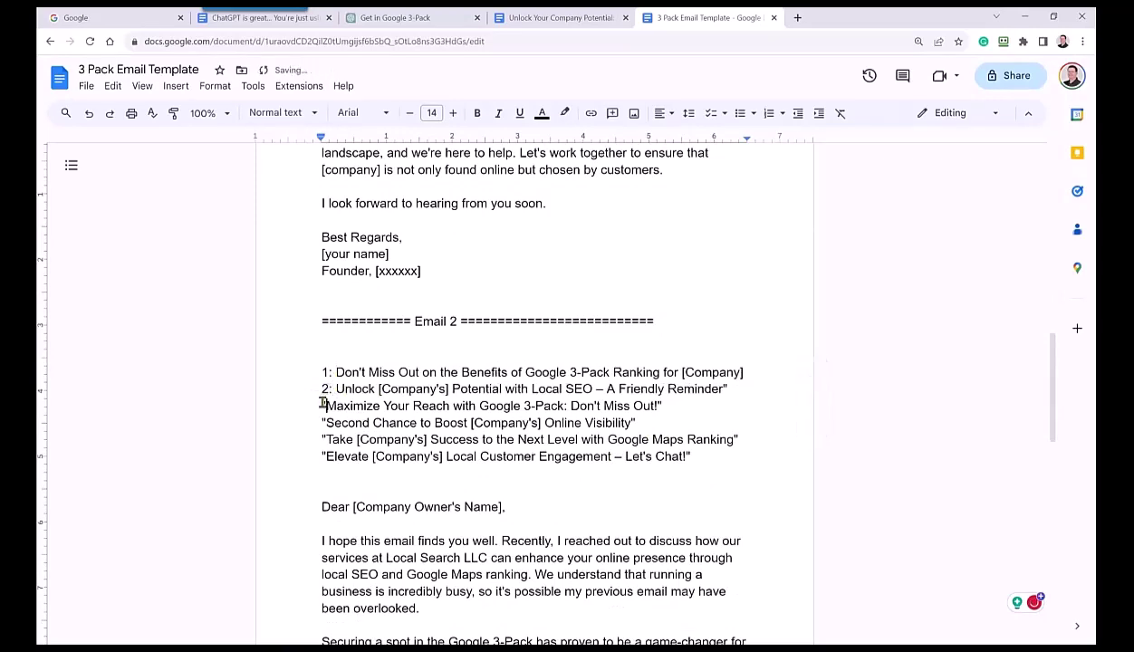
left_click(322, 404)
key("BackSpace")
type("3:")
Step: Number subject lines 4–6 and remove their opening quotation marks
left_click(324, 423)
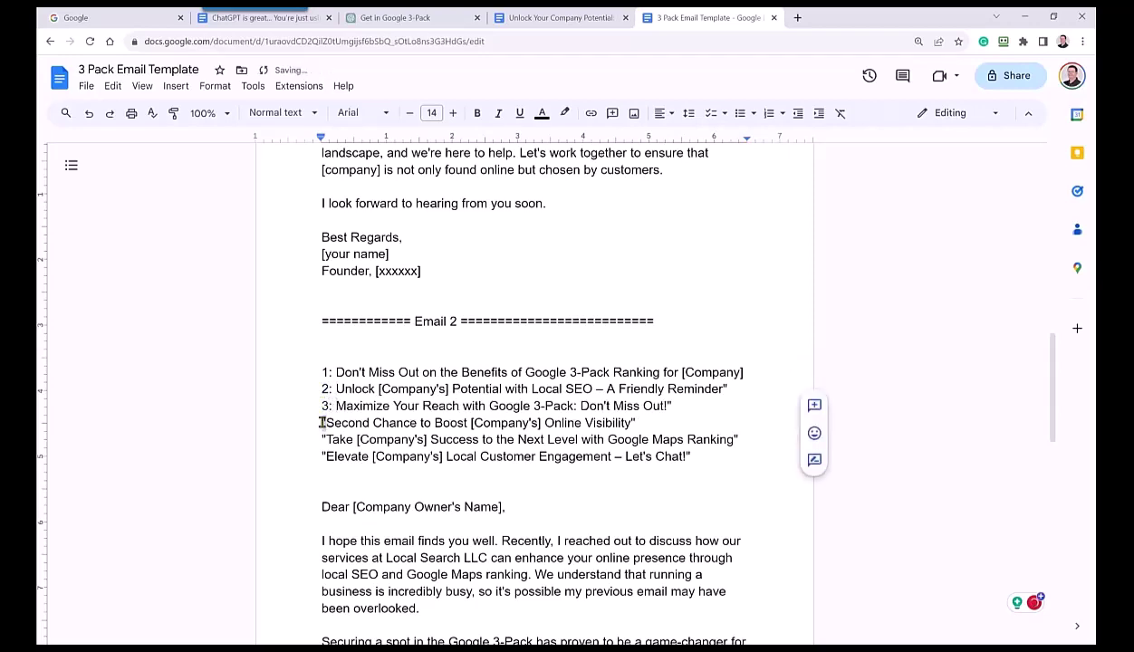
key("BackSpace")
type("4:")
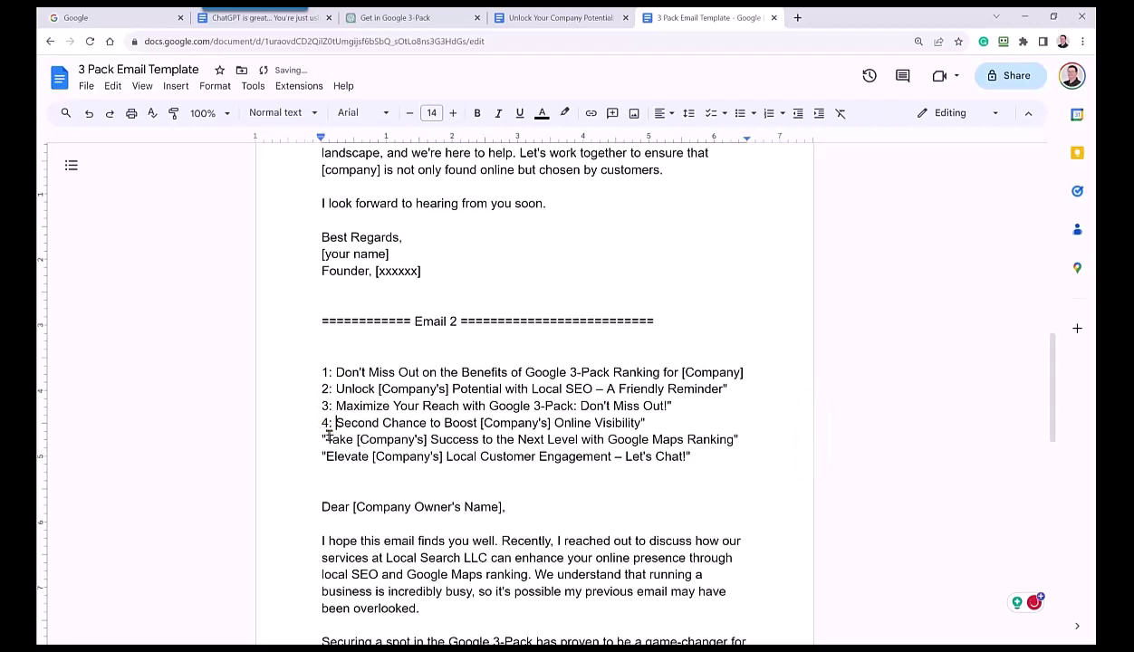
left_click(323, 440)
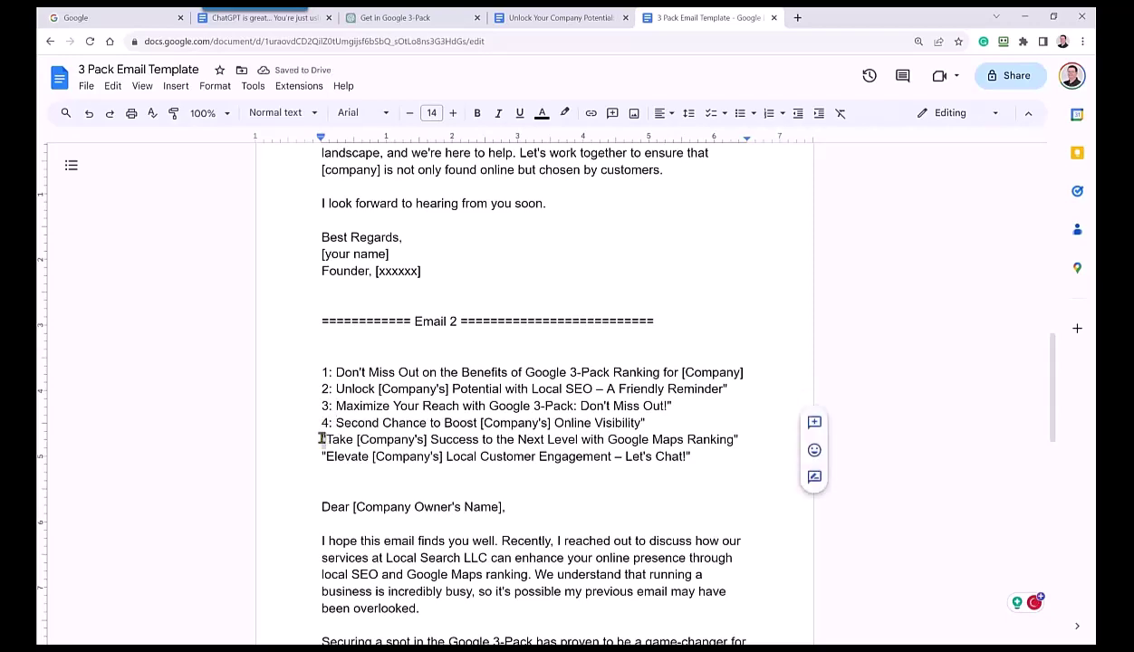
key("BackSpace")
type("5:")
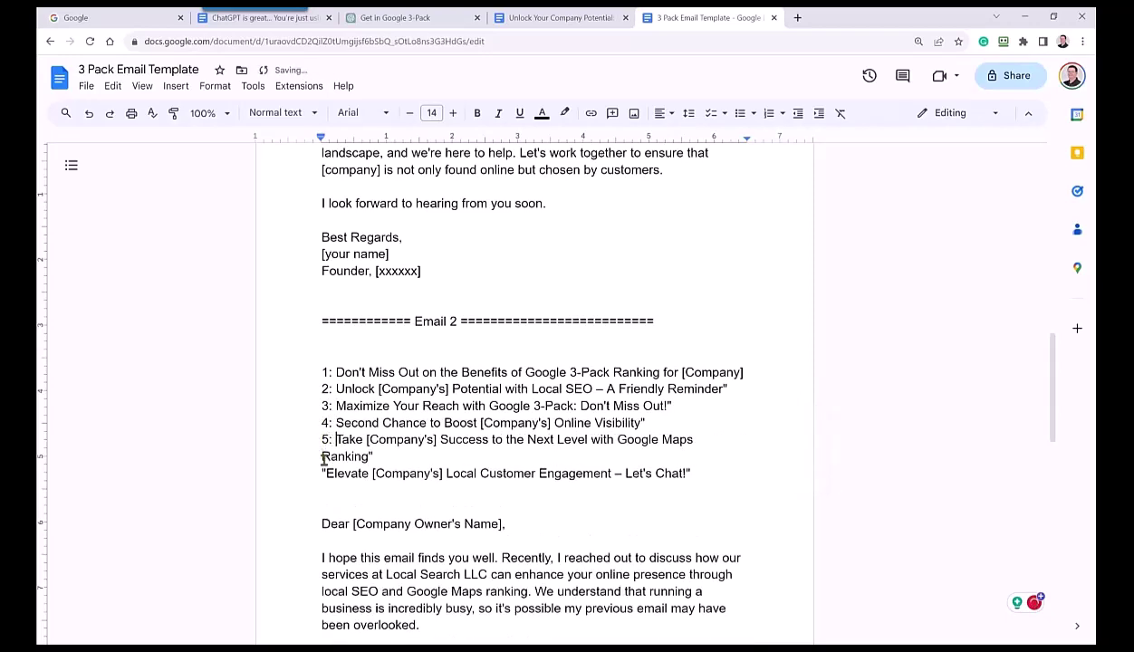
left_click(320, 472)
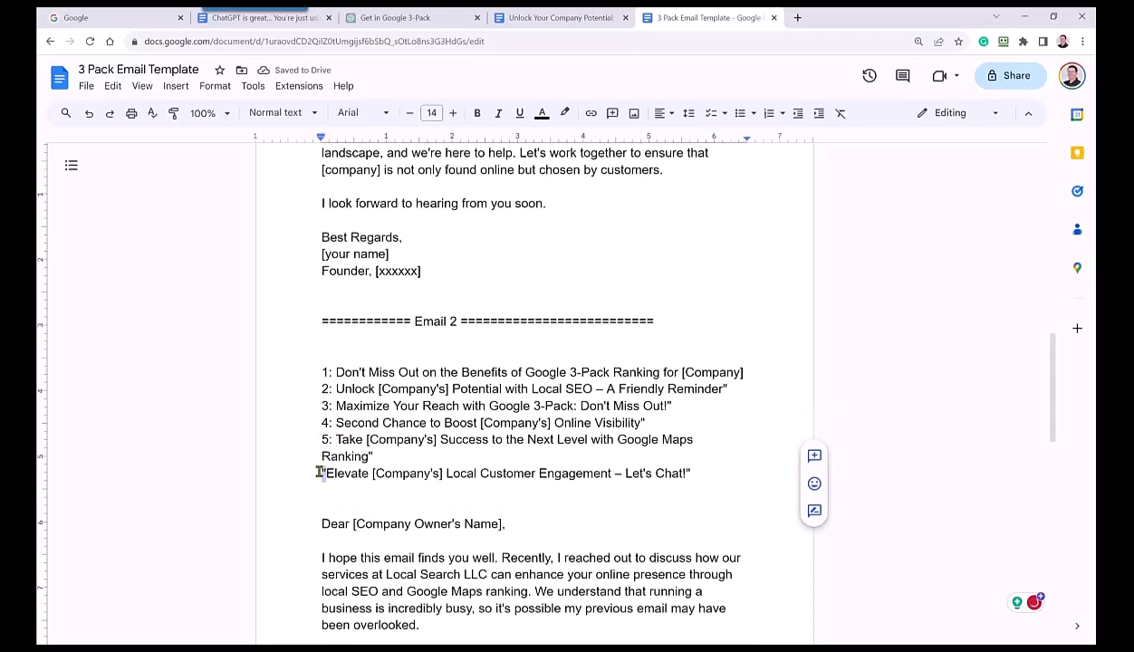
key("Delete")
type("6:")
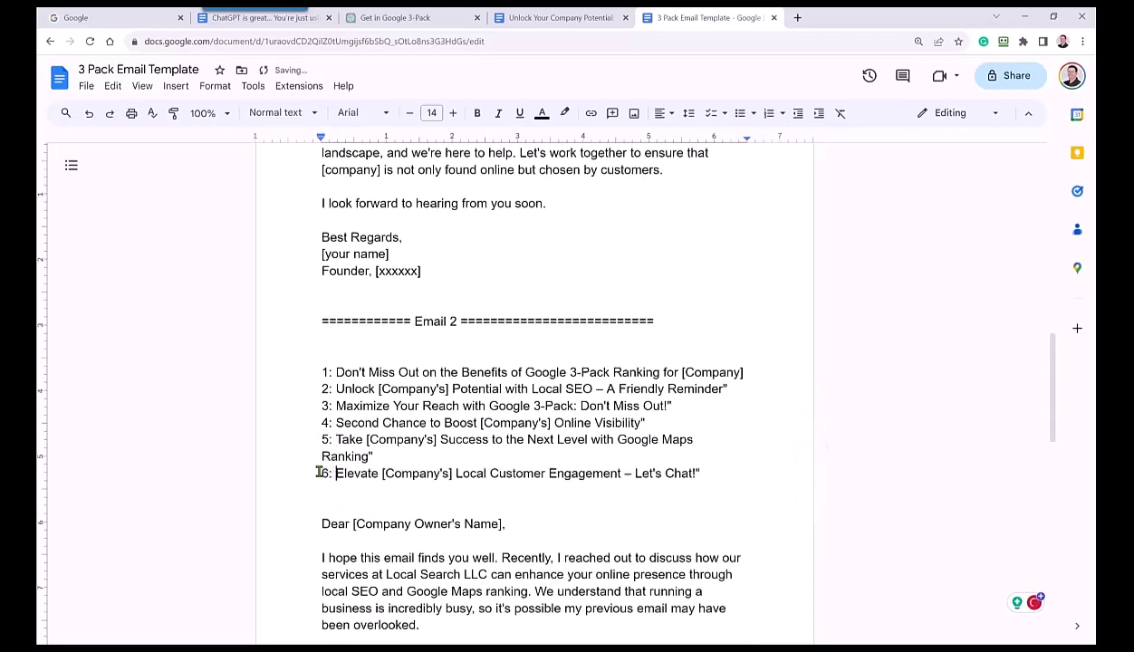
Step: Delete the closing quotes on the subject lines and put line 3 back on its own line
left_click(706, 472)
key("BackSpace")
key("BackSpace")
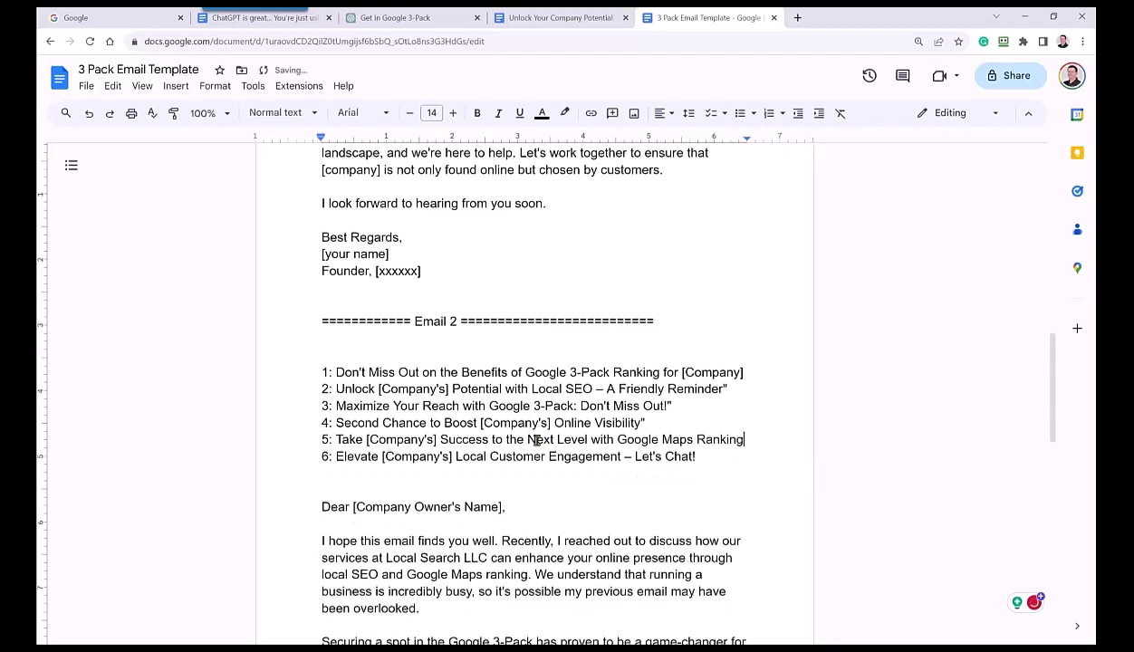
left_click(647, 421)
key("BackSpace")
left_click(679, 407)
key("BackSpace")
left_click(730, 388)
key("Delete")
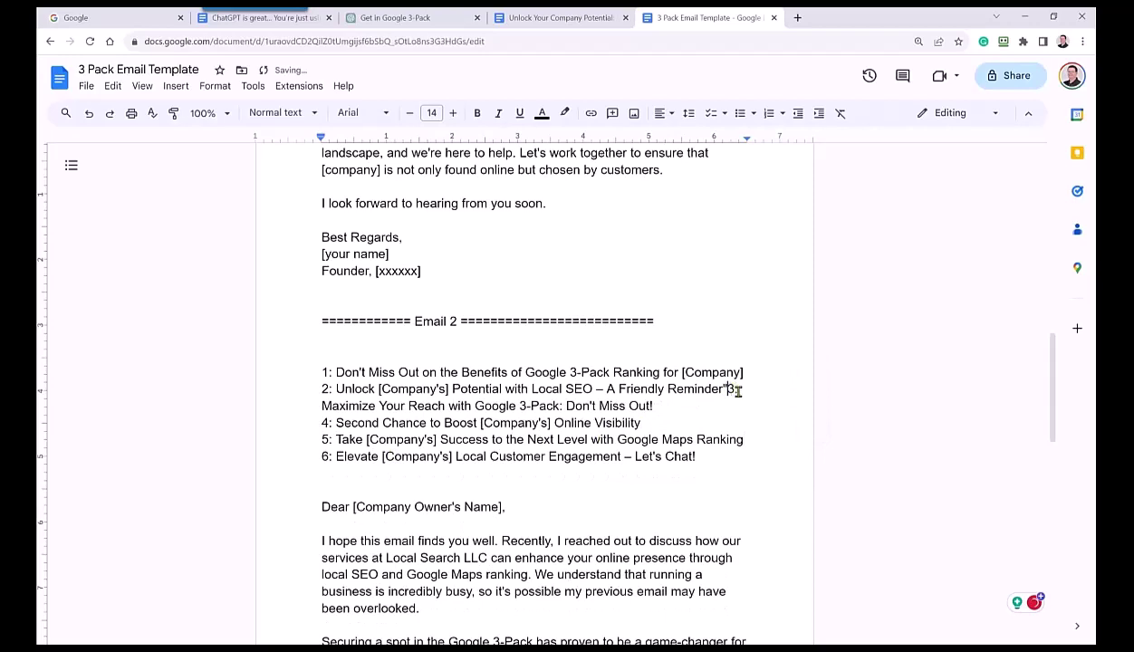
key("BackSpace")
key("Return")
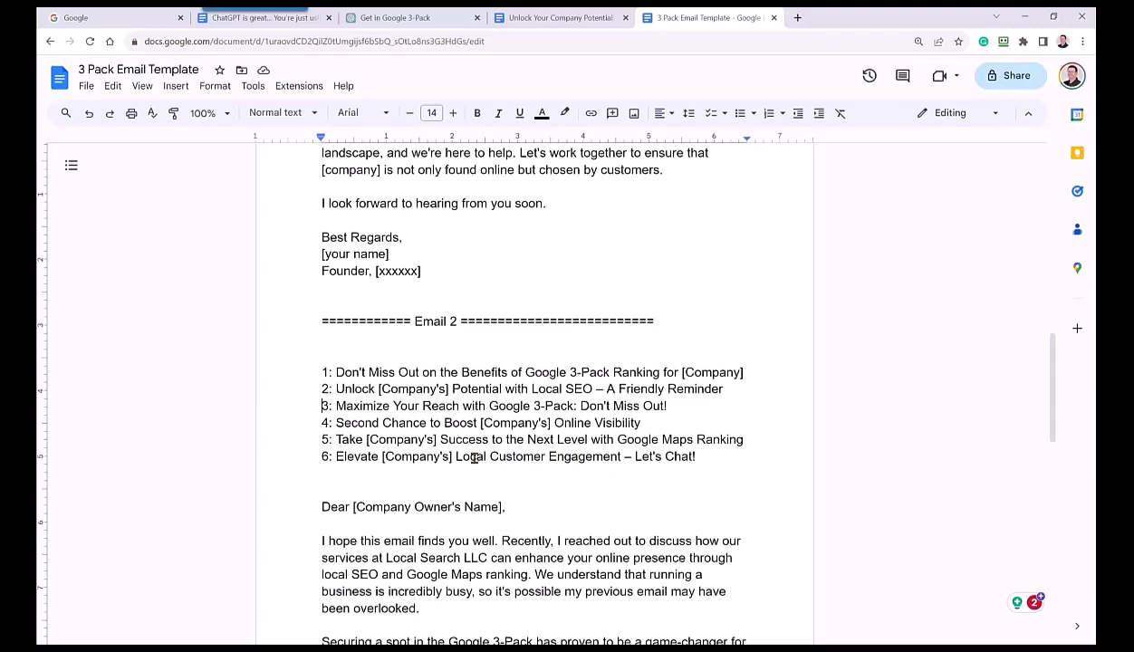
Step: Duplicate the Email 2 divider below the follow-up's sign-off, then start the final-email prompt in ChatGPT
triple_click(320, 320)
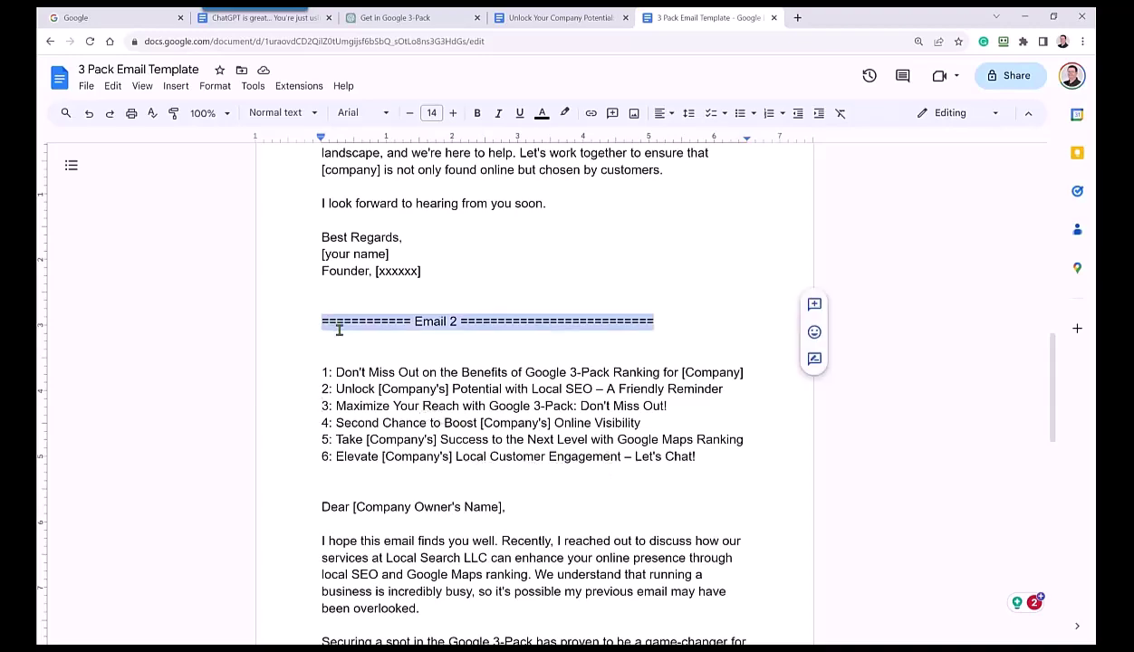
scroll(454, 425, "down", 5)
scroll(454, 426, "down", 5)
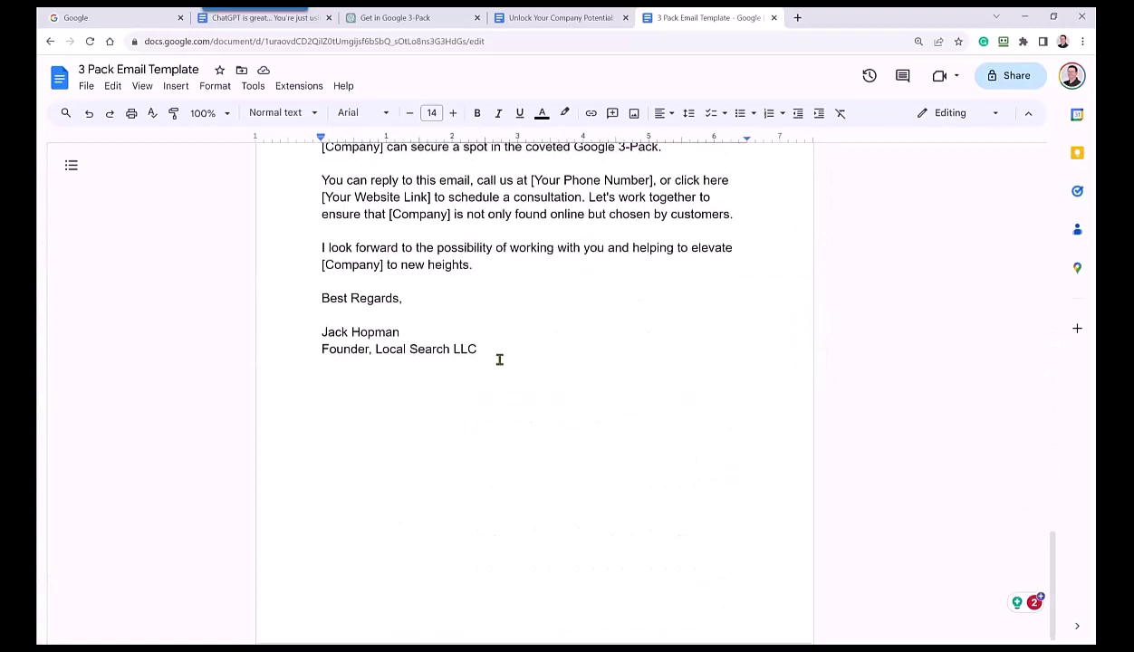
left_click(499, 354)
key("Return")
key("Return")
key("ctrl+v")
left_click_drag(459, 399, 449, 399)
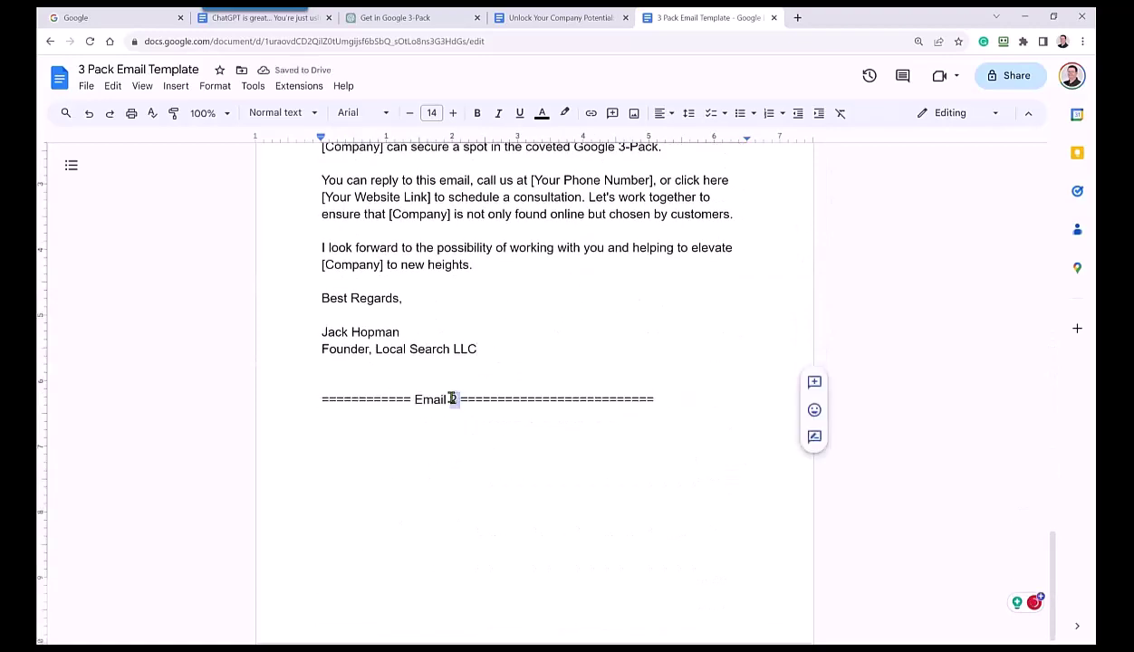
key("ctrl+3")
type("cr")
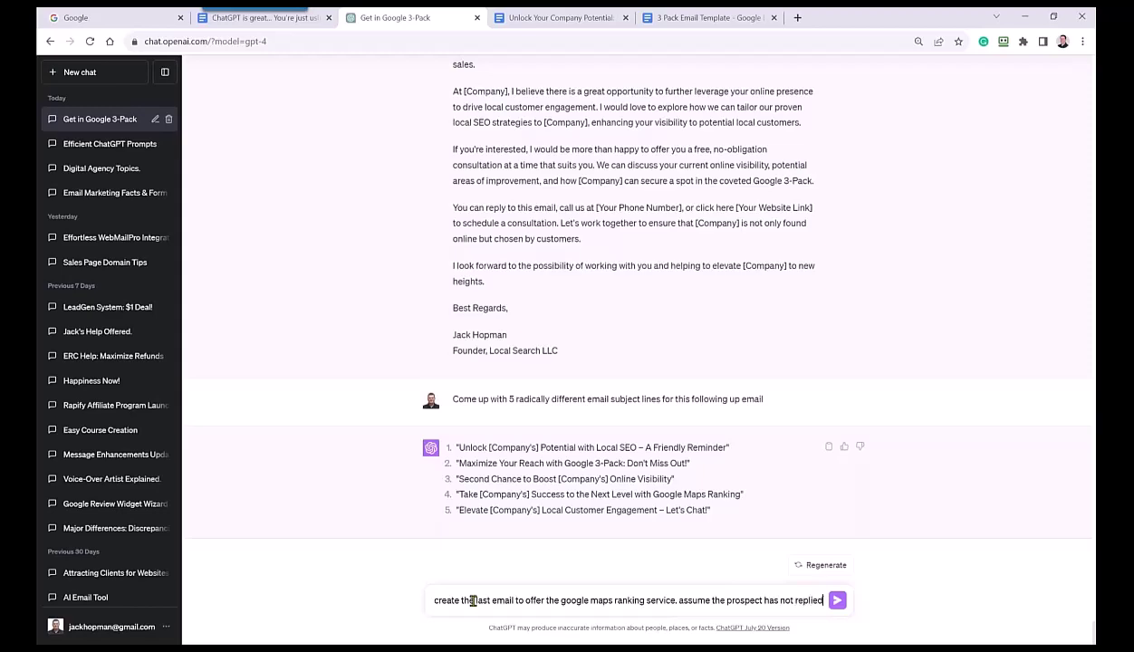
Step: Request a last-chance Google Maps ranking email with the saved personalization and call-to-action instructions, then select it
type("yet.")
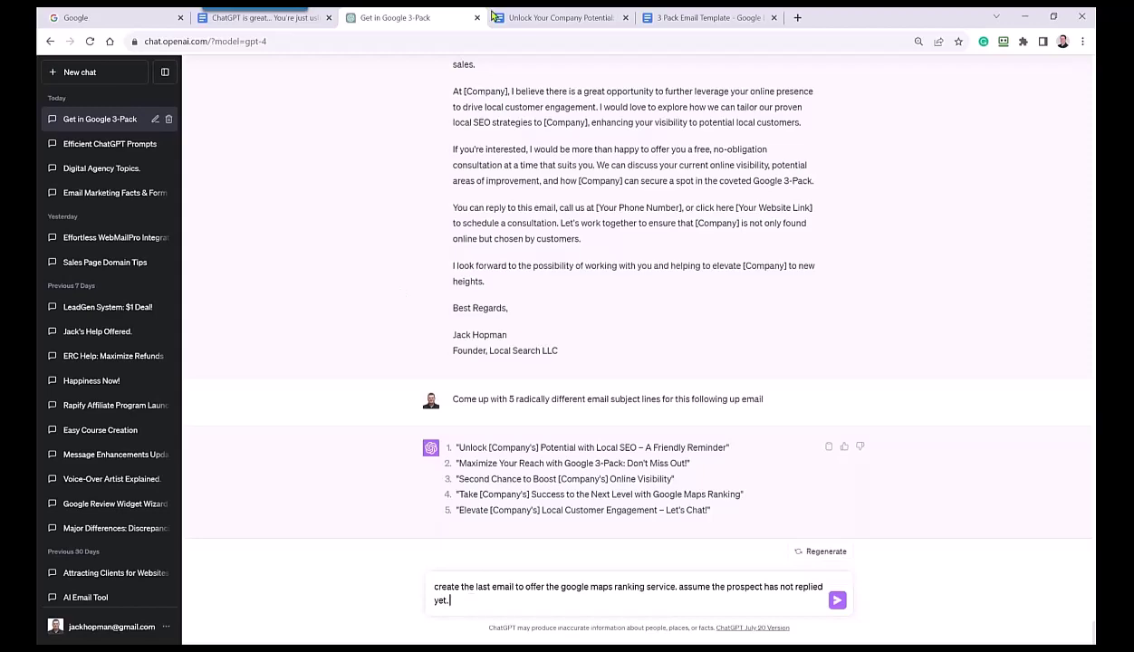
left_click(269, 24)
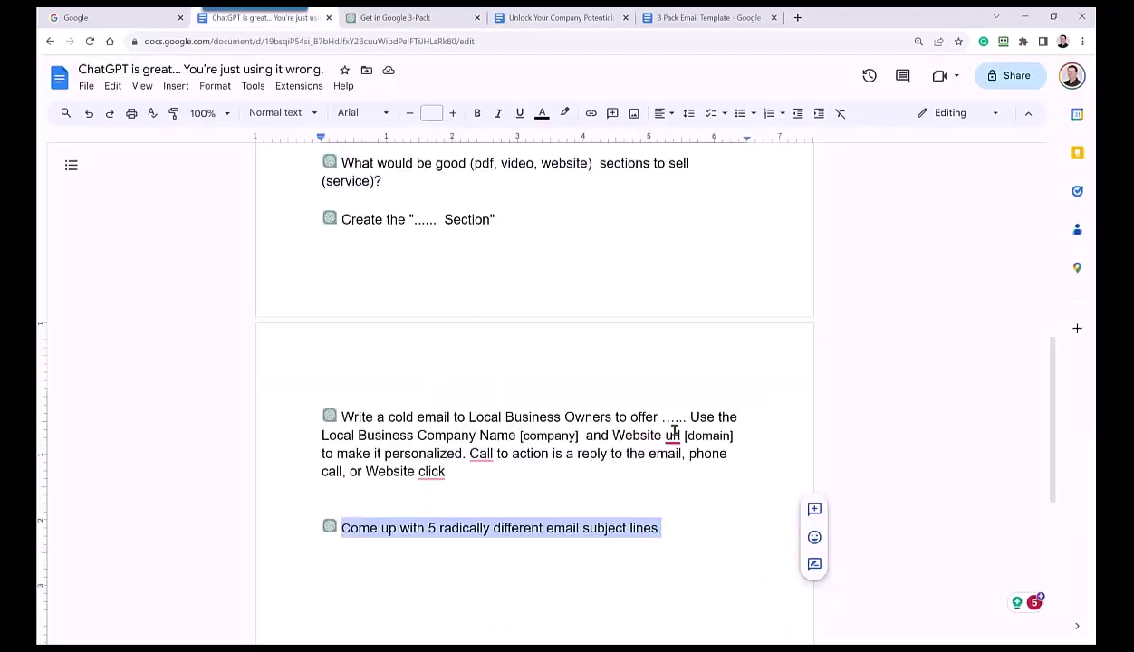
left_click_drag(688, 417, 694, 470)
key("ctrl+c")
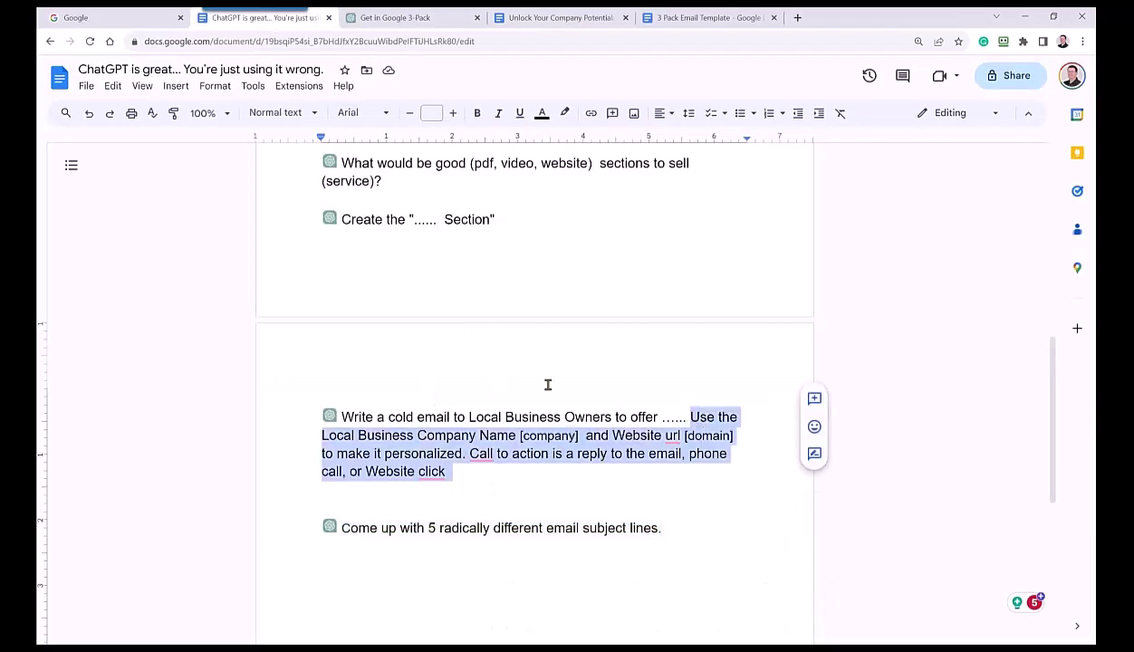
left_click(411, 18)
key("ctrl+v")
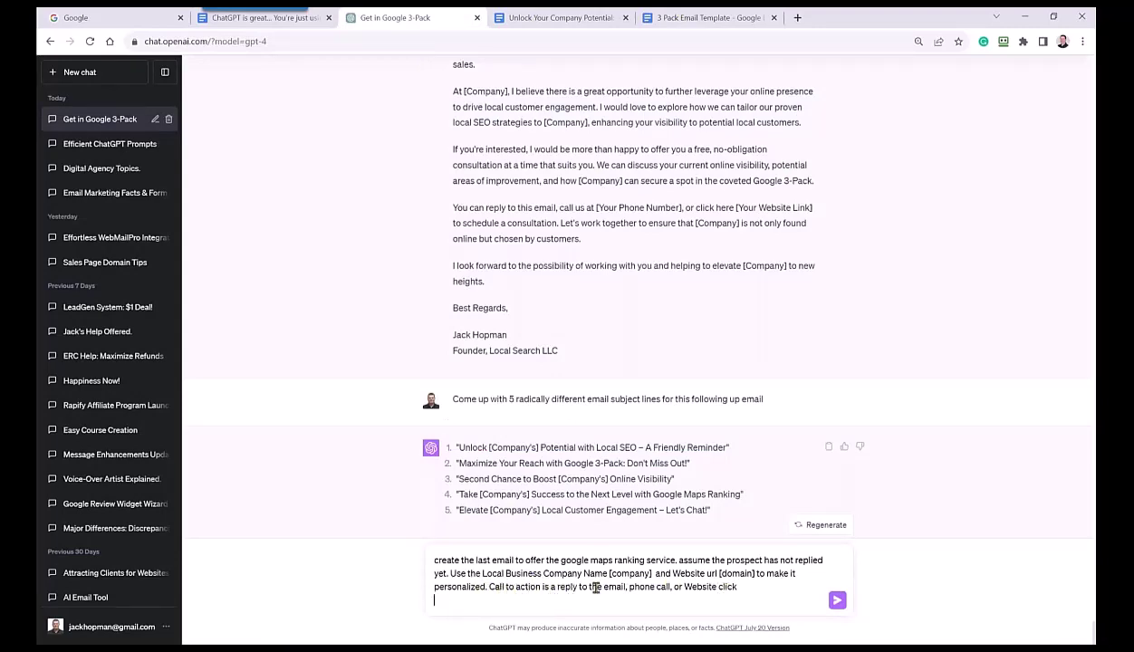
left_click(837, 599)
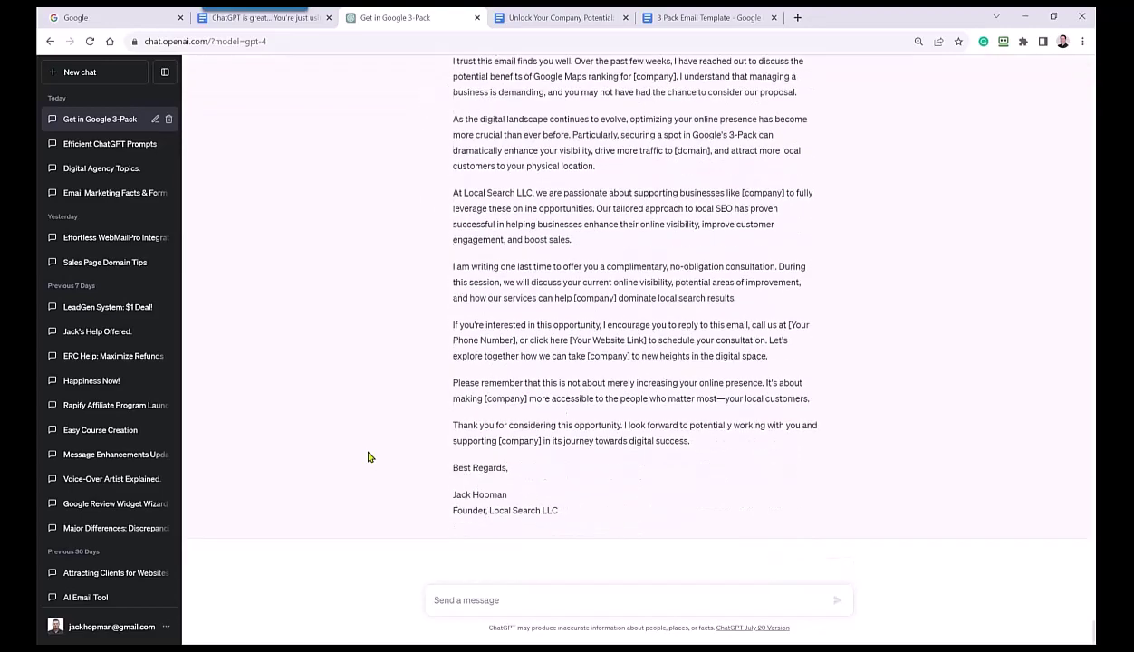
left_click_drag(562, 510, 453, 322)
left_click(697, 17)
Step: Paste the final email on new lines below the Email 3 divider
left_click(674, 398)
key("Return")
key("Return")
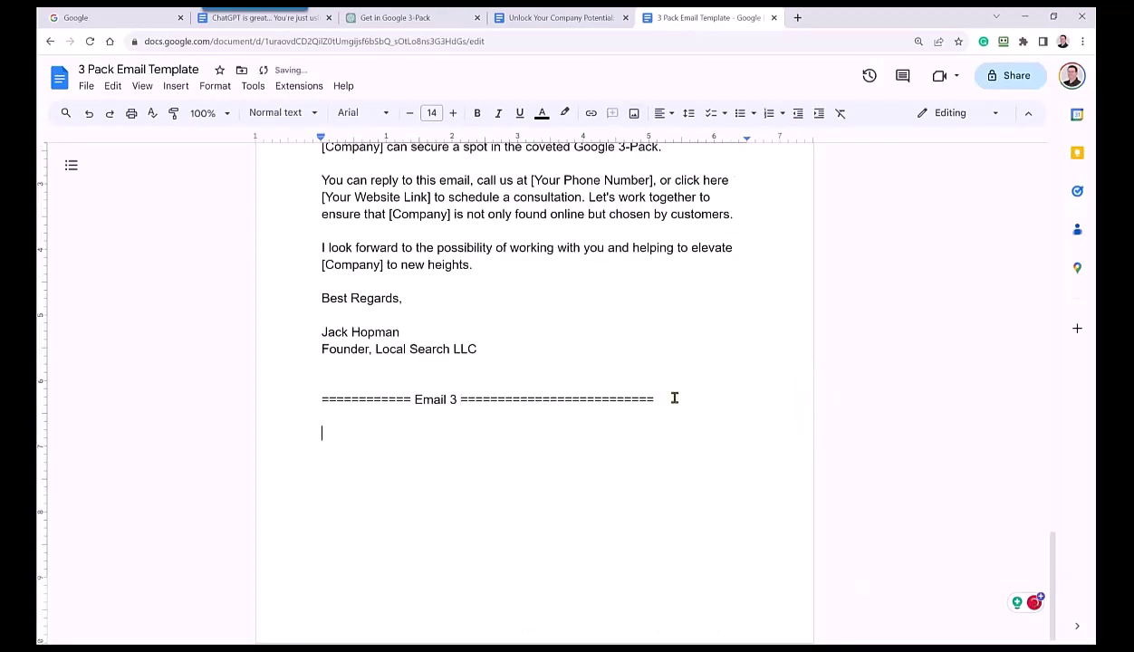
key("ctrl+v")
scroll(635, 418, "up", 4)
scroll(657, 271, "up", 3)
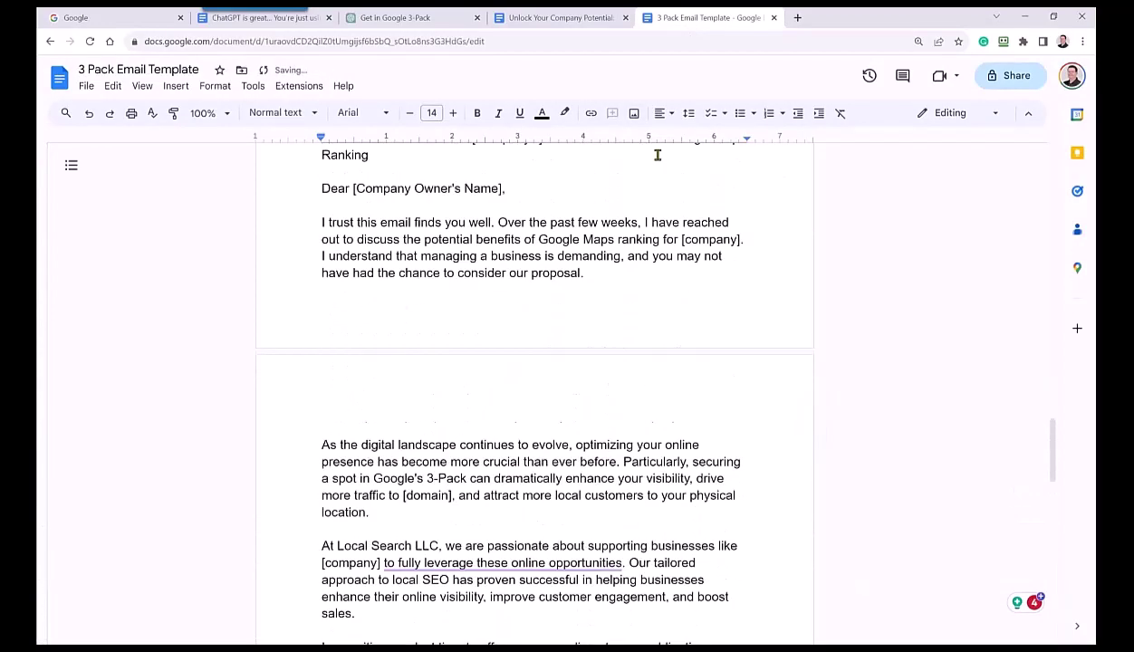
Step: Send ChatGPT the saved five-subject-lines prompt for the final email and select the five results
left_click(372, 19)
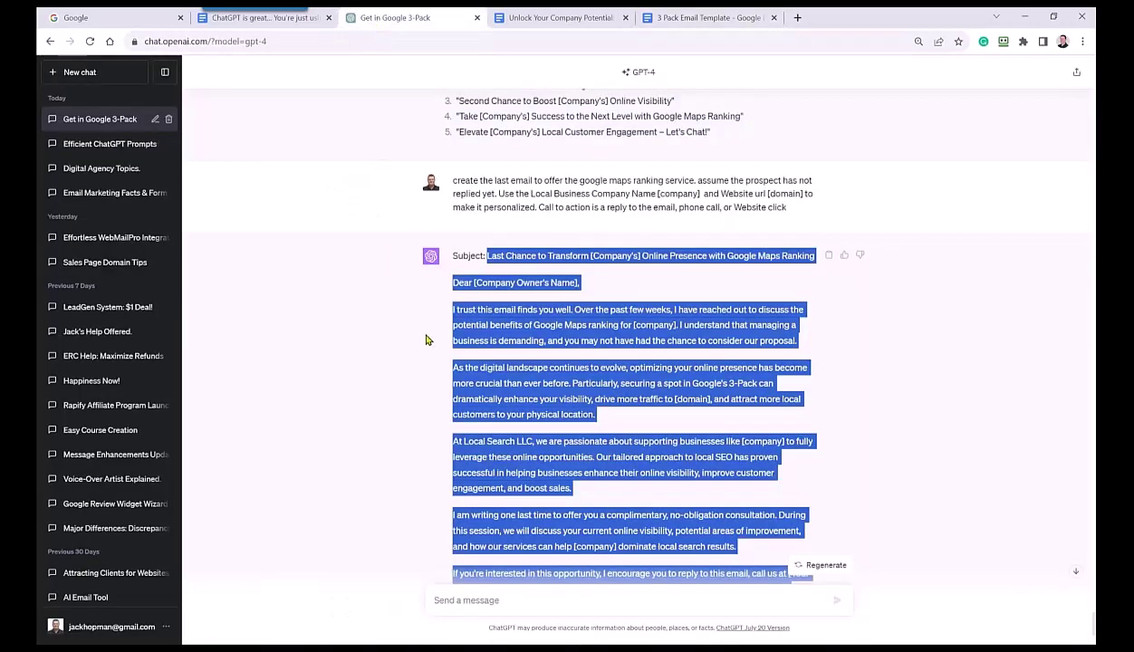
left_click(254, 19)
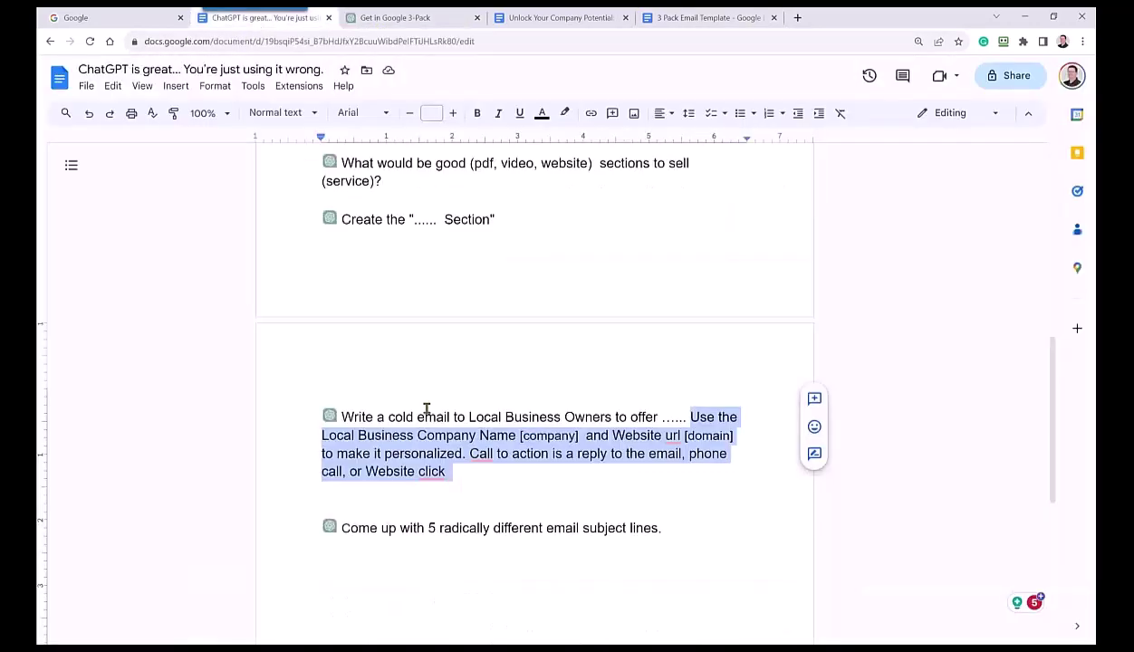
left_click_drag(668, 528, 342, 528)
key("ctrl+c")
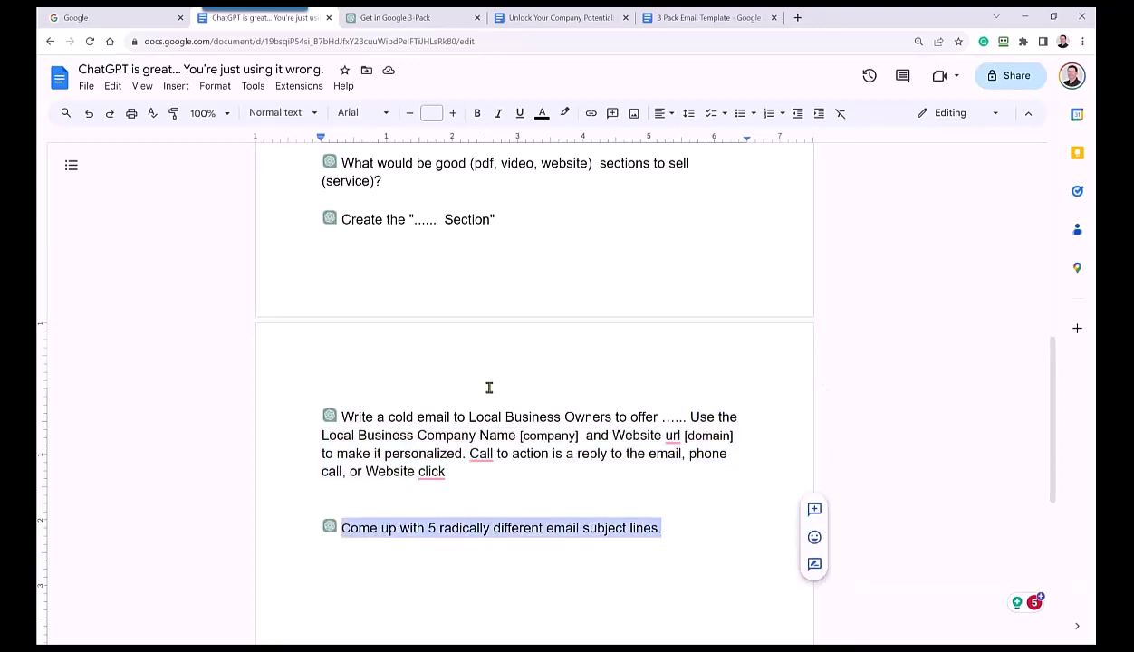
left_click(414, 17)
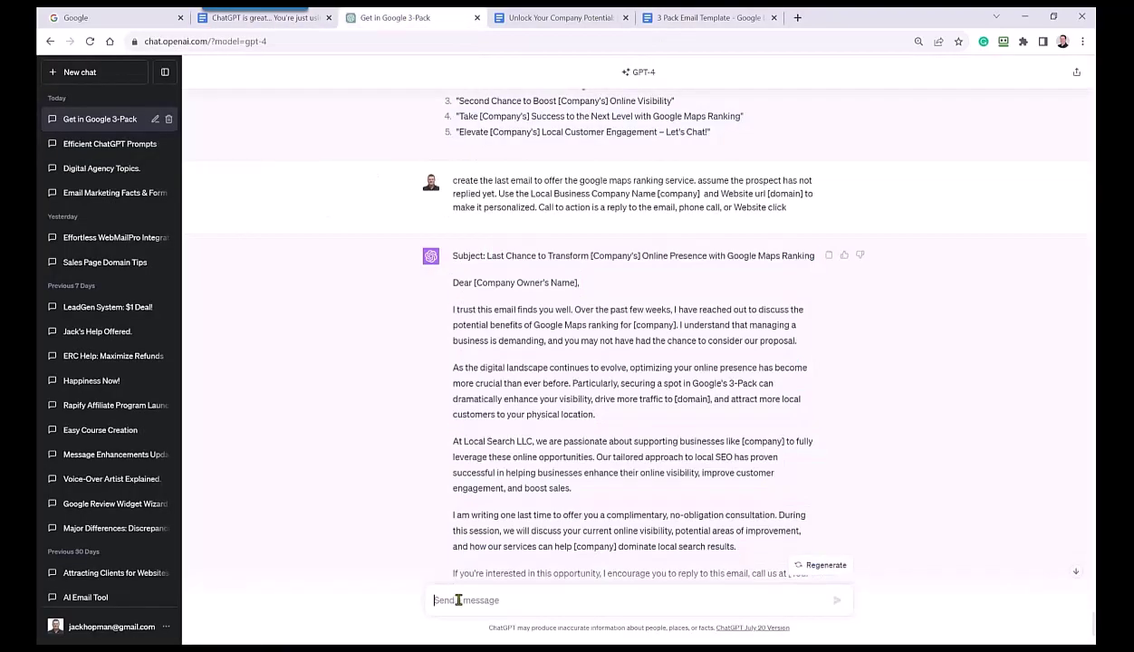
left_click(443, 599)
key("ctrl+v")
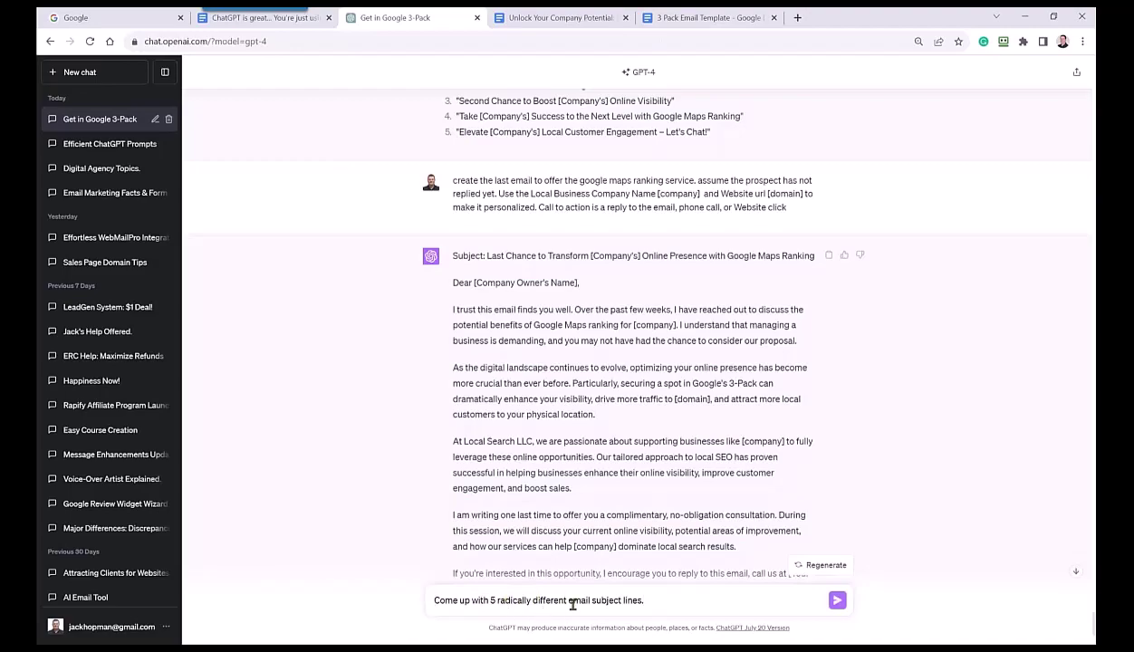
left_click(837, 601)
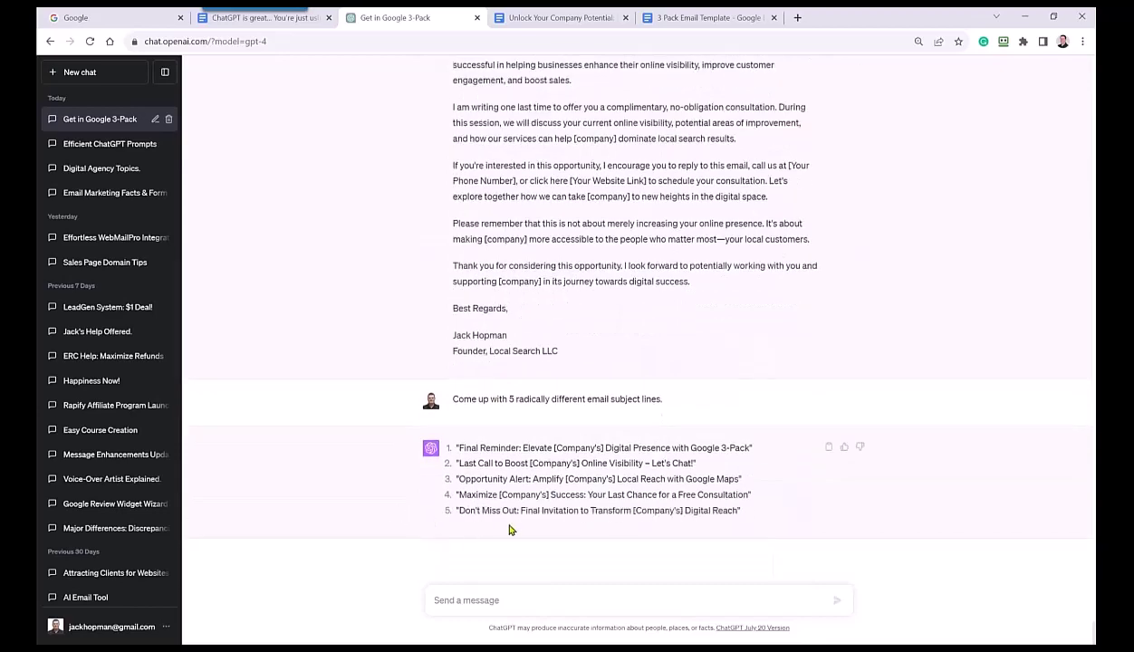
left_click_drag(738, 511, 456, 448)
Step: Paste the subject lines under Email 3 and number them 1–6, fixing the line breaks
key("ctrl+c")
key("ctrl+Tab")
key("ctrl+Tab")
key("ctrl+v")
left_click(320, 324)
type("1:")
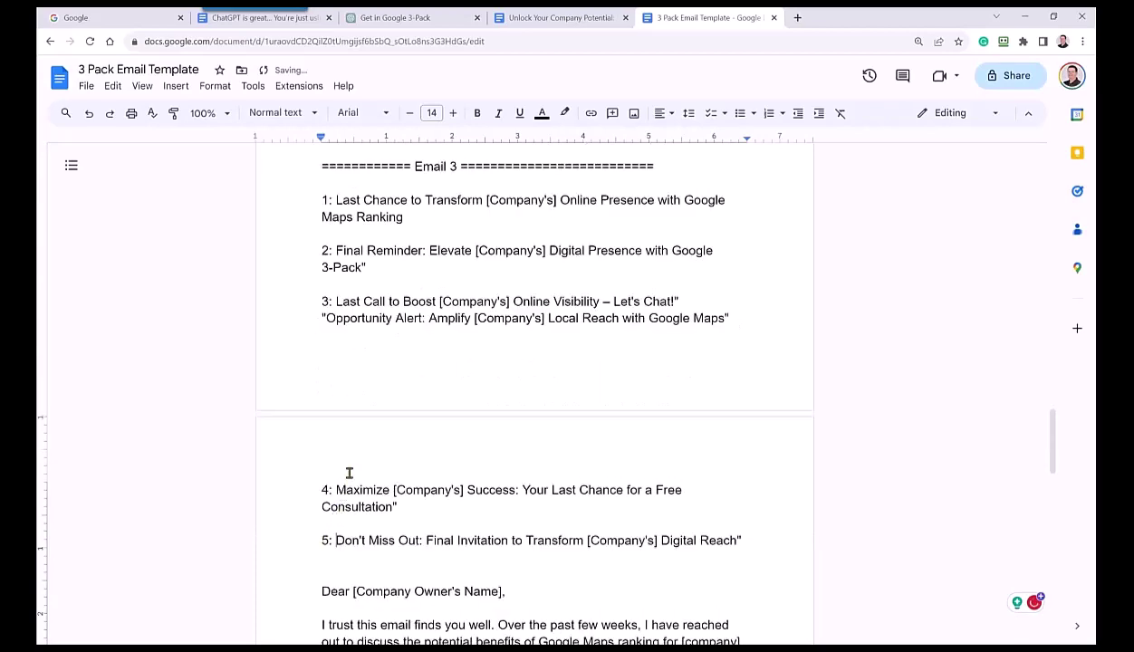
scroll(349, 458, "up", 2)
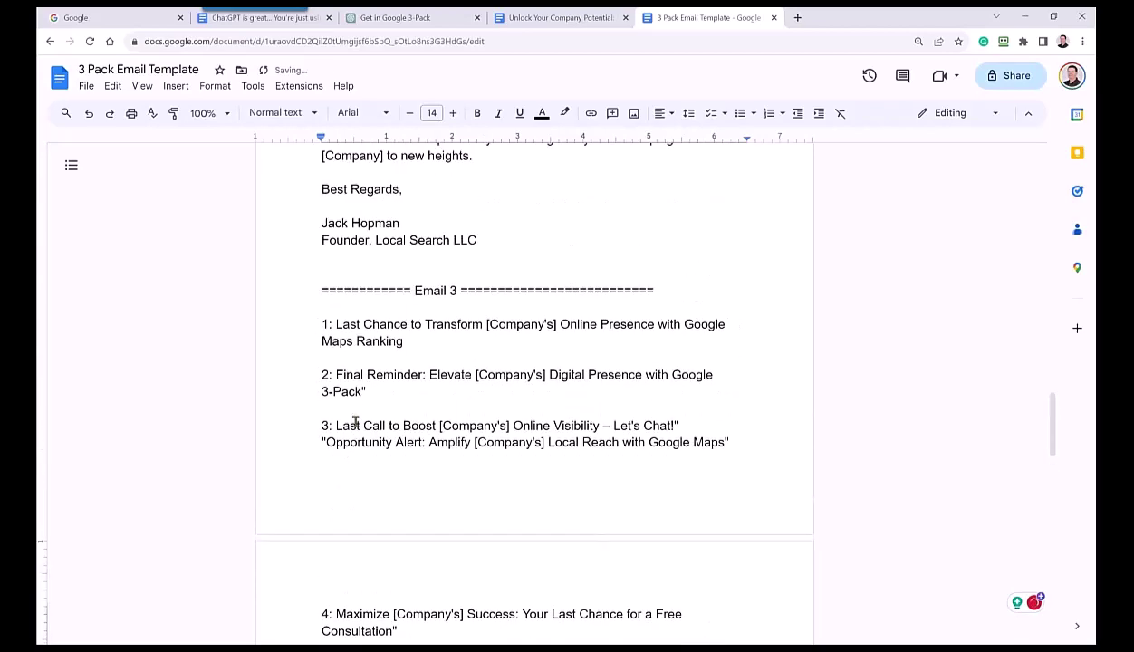
left_click(683, 424)
key("Return")
key("Return")
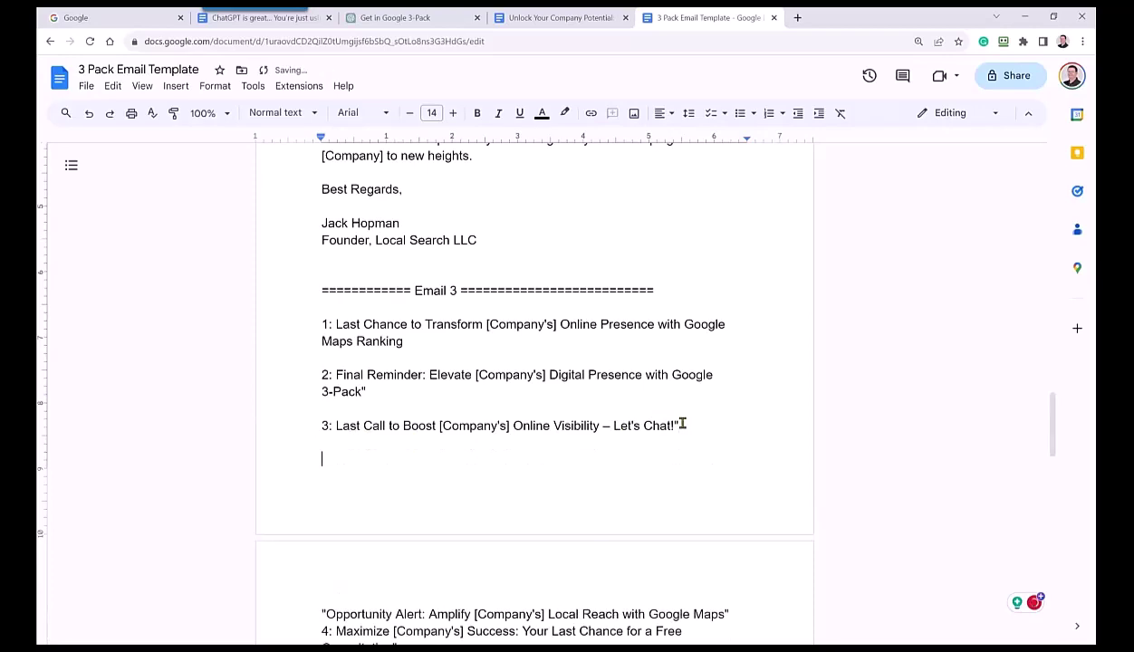
type("4")
key("Delete")
scroll(526, 539, "down", 1)
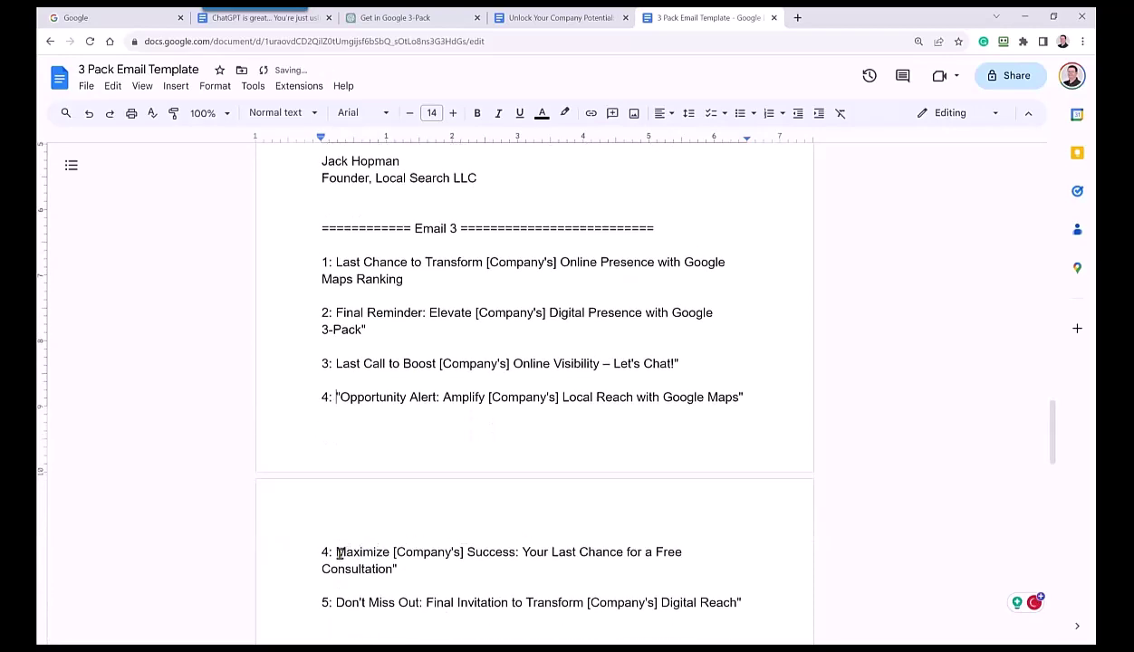
left_click(323, 551)
type("5")
key("Down")
key("Down")
key("Down")
key("BackSpace")
type("6")
Step: Delete the stray quotation marks from the numbered Email 3 subject lines
left_click(340, 397)
key("BackSpace")
left_click(730, 389)
key("BackSpace")
key("Up")
key("BackSpace")
scroll(724, 562, "down", 1)
left_click(750, 539)
key("BackSpace")
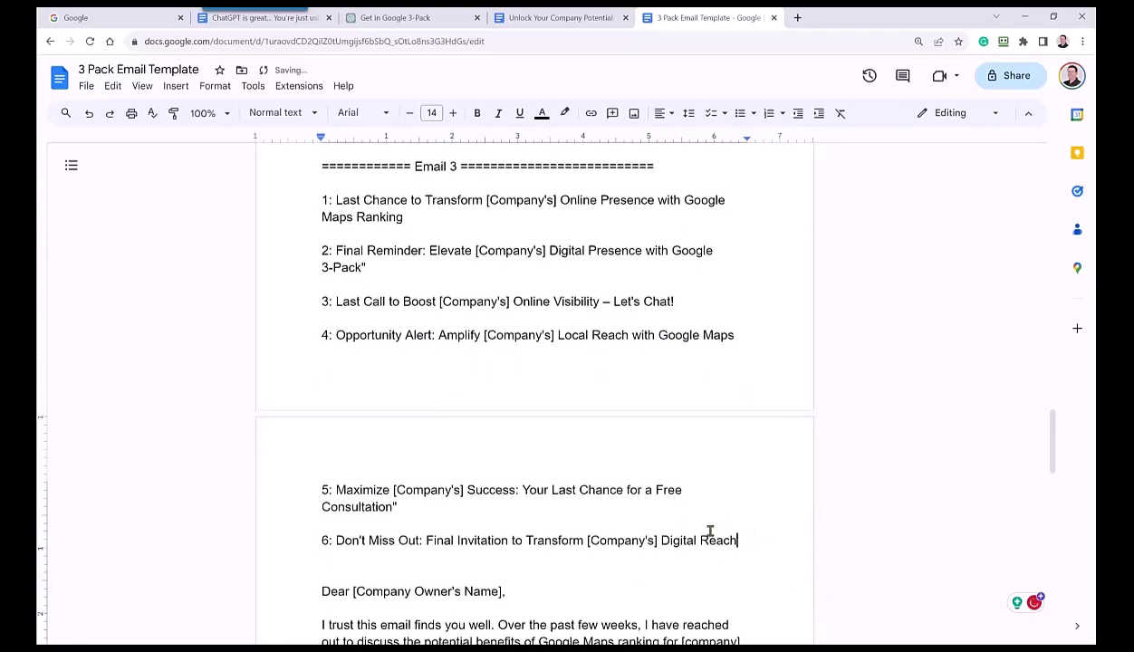
scroll(406, 505, "down", 2)
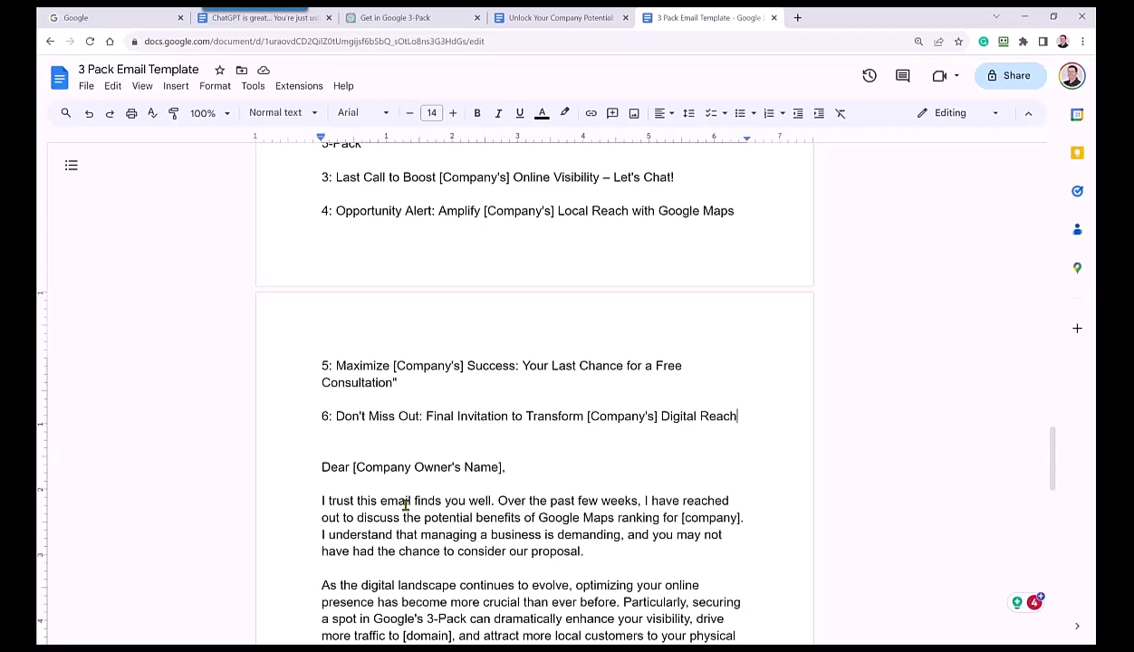
Step: Open jackhopman.com in a new tab and go to its ChatGPT Master Classes page
left_click(796, 17)
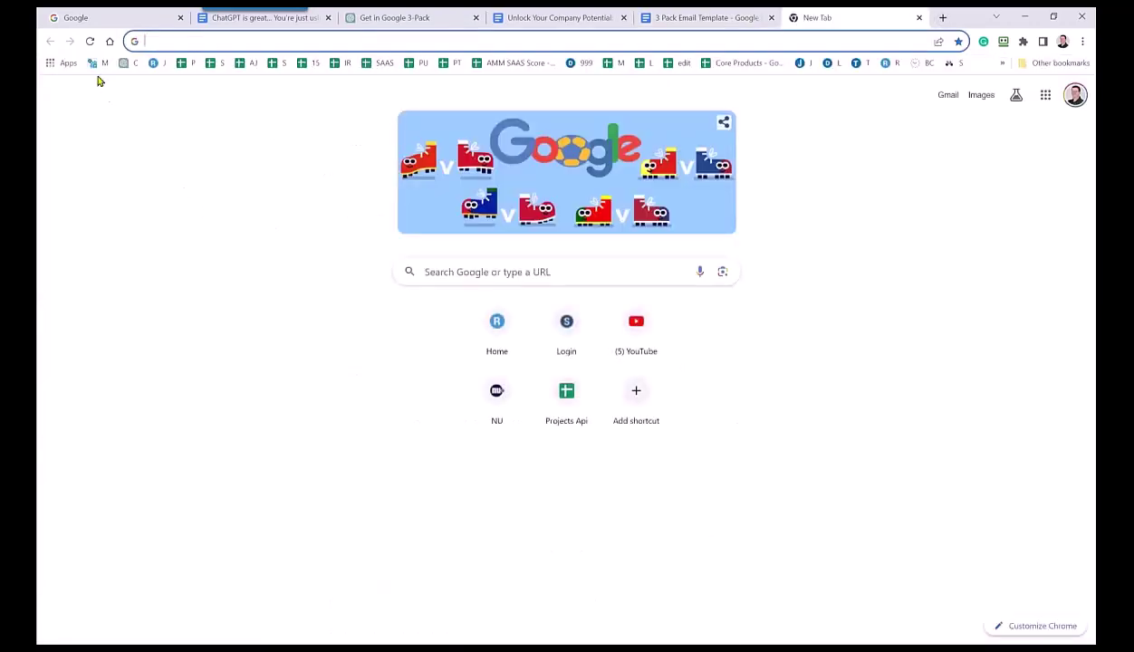
type("ja")
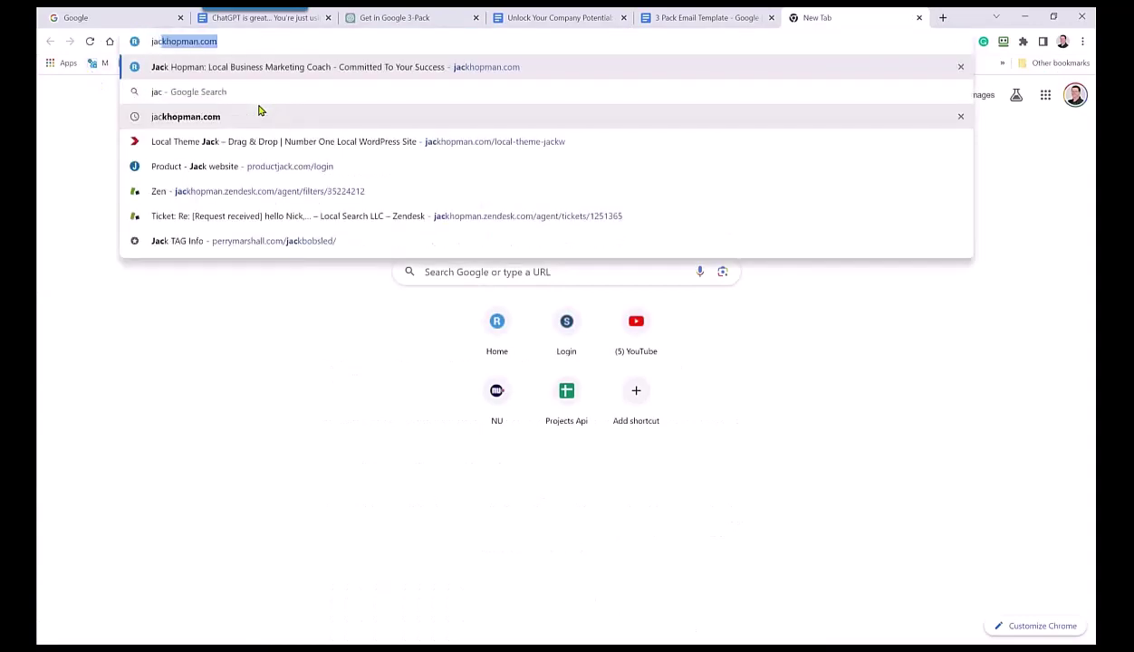
type("ck")
key("Return")
scroll(494, 453, "down", 2)
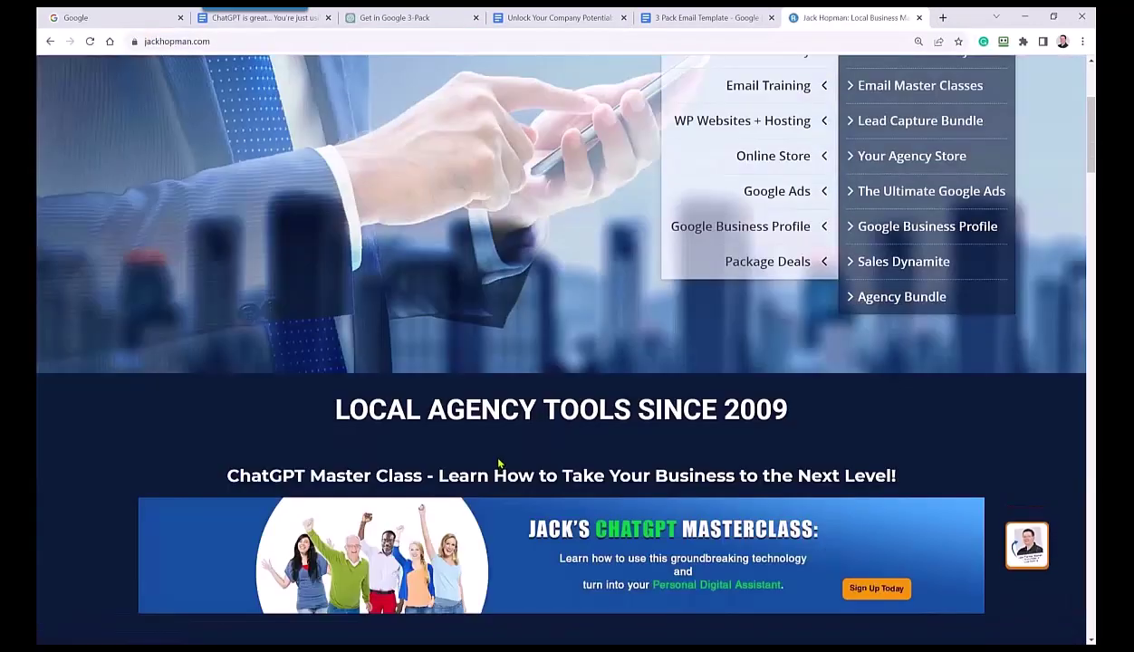
scroll(503, 461, "down", 1)
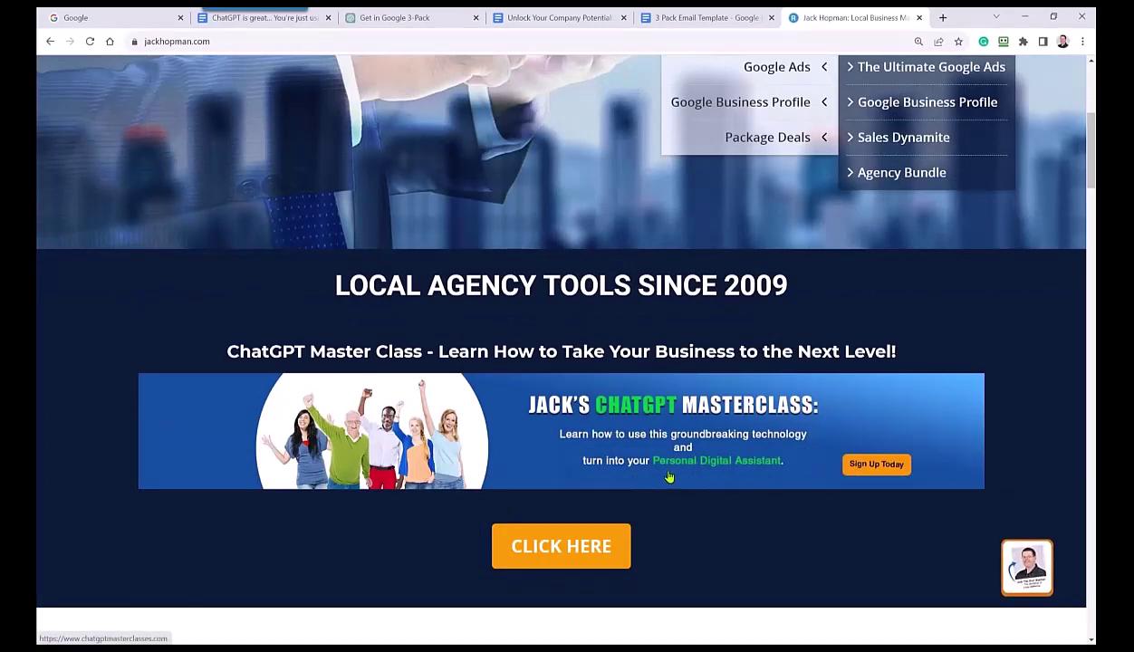
left_click(859, 464)
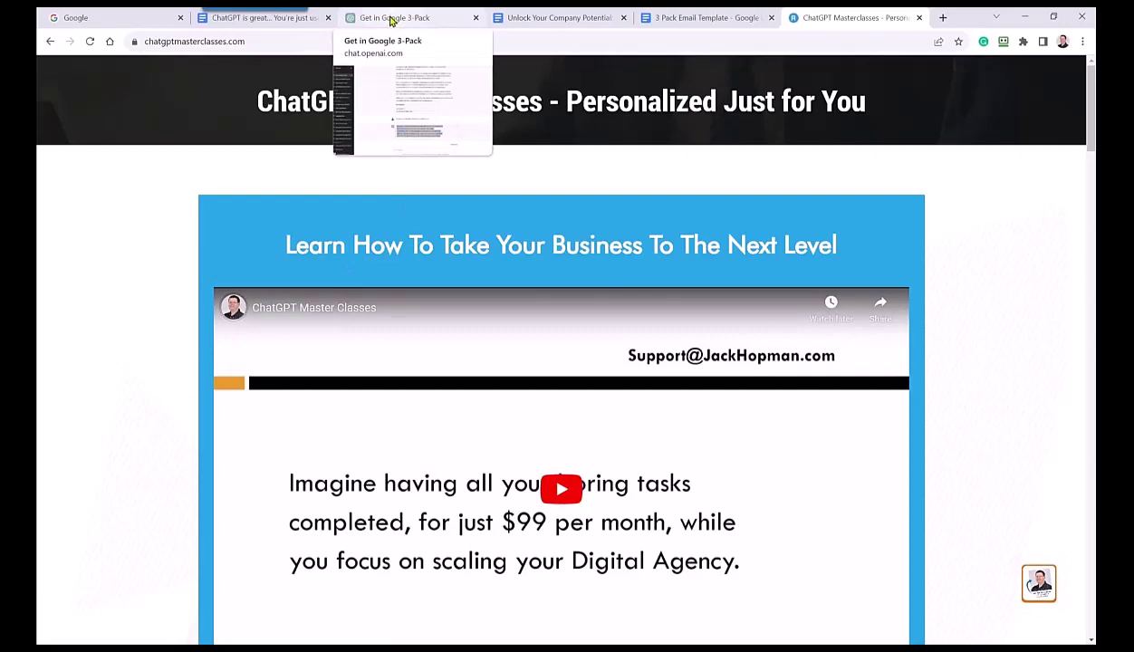
Step: Switch back through the tabs to the 3 Pack Email Template and scroll to Email 3's subject lines
left_click(389, 20)
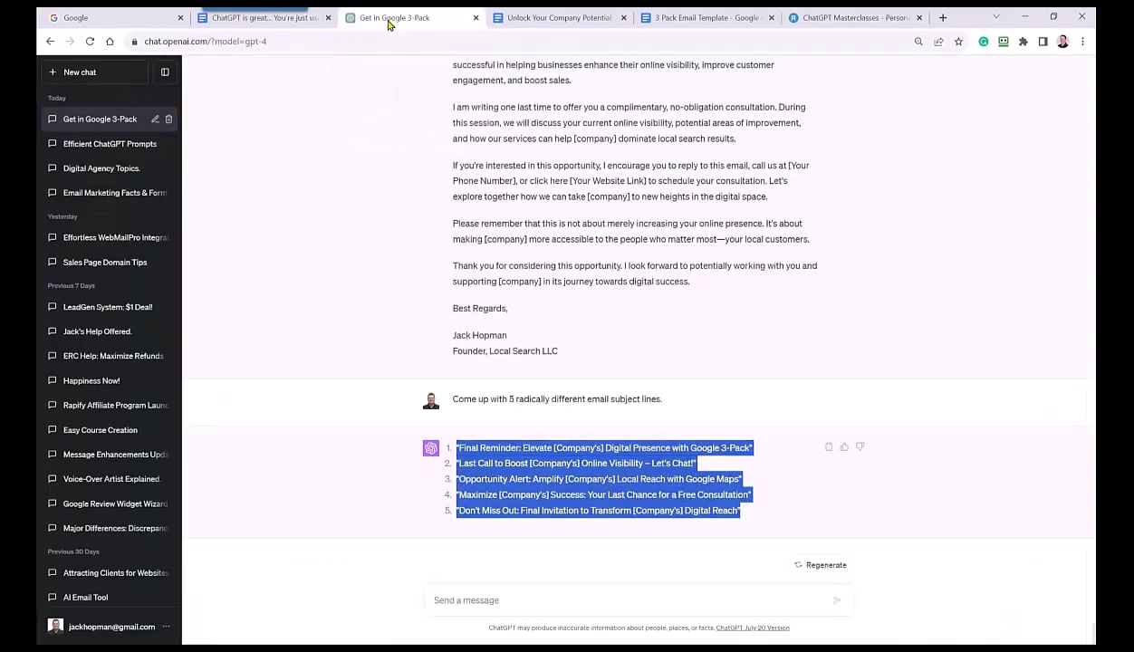
left_click(556, 16)
scroll(461, 223, "up", 1)
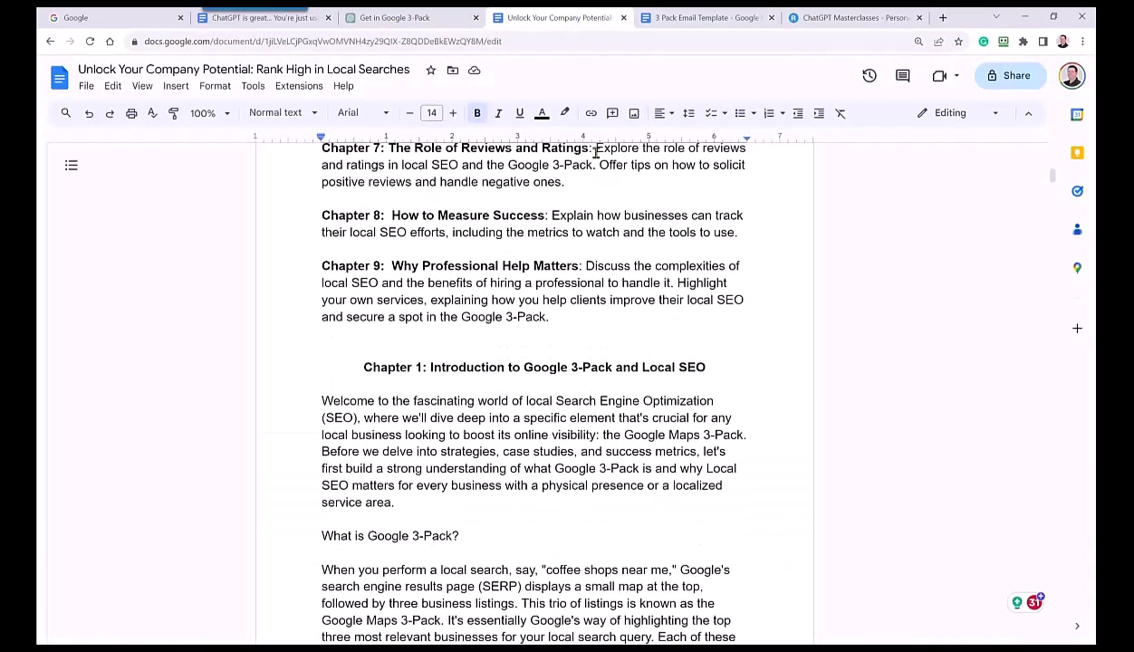
left_click(715, 18)
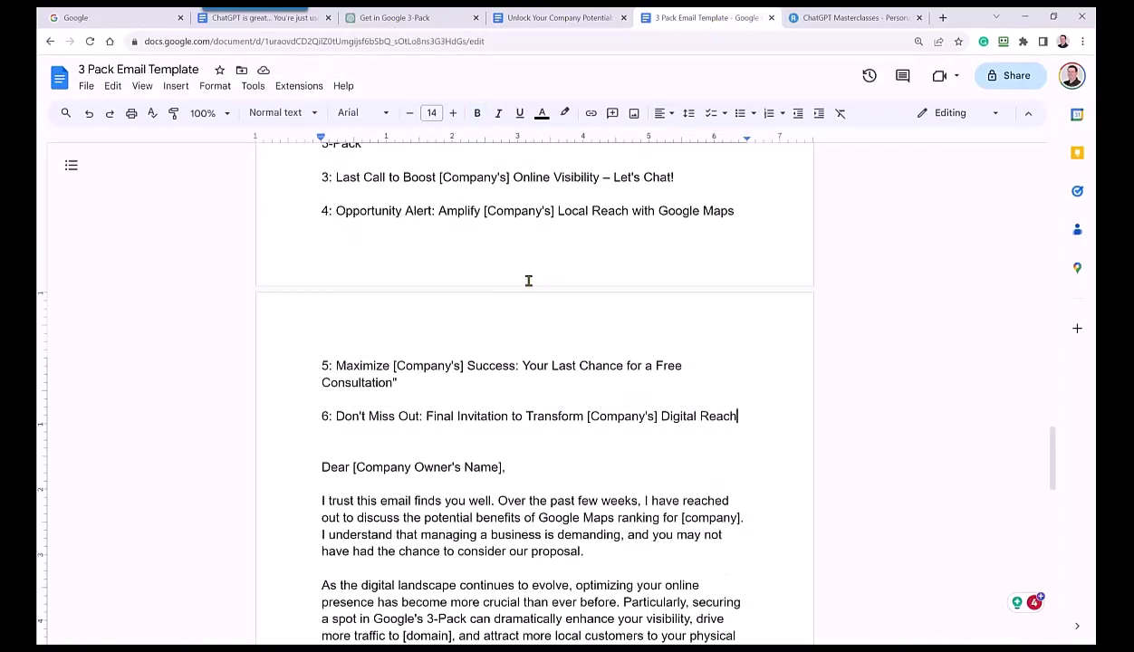
scroll(529, 280, "up", 2)
scroll(531, 276, "up", 3)
scroll(534, 269, "down", 2)
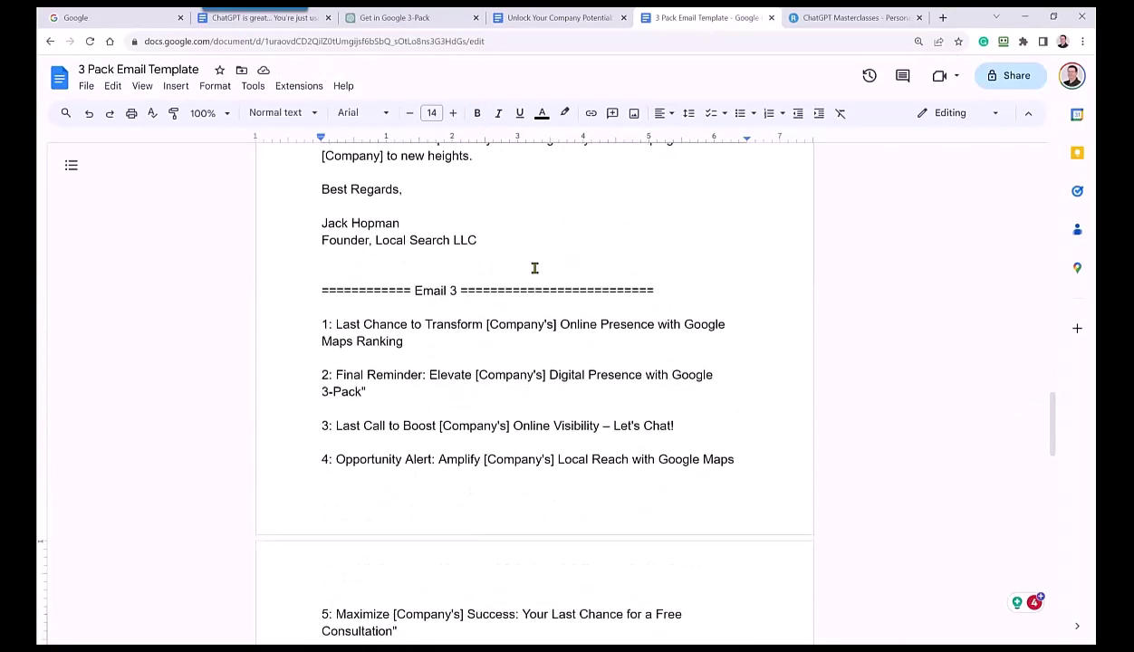